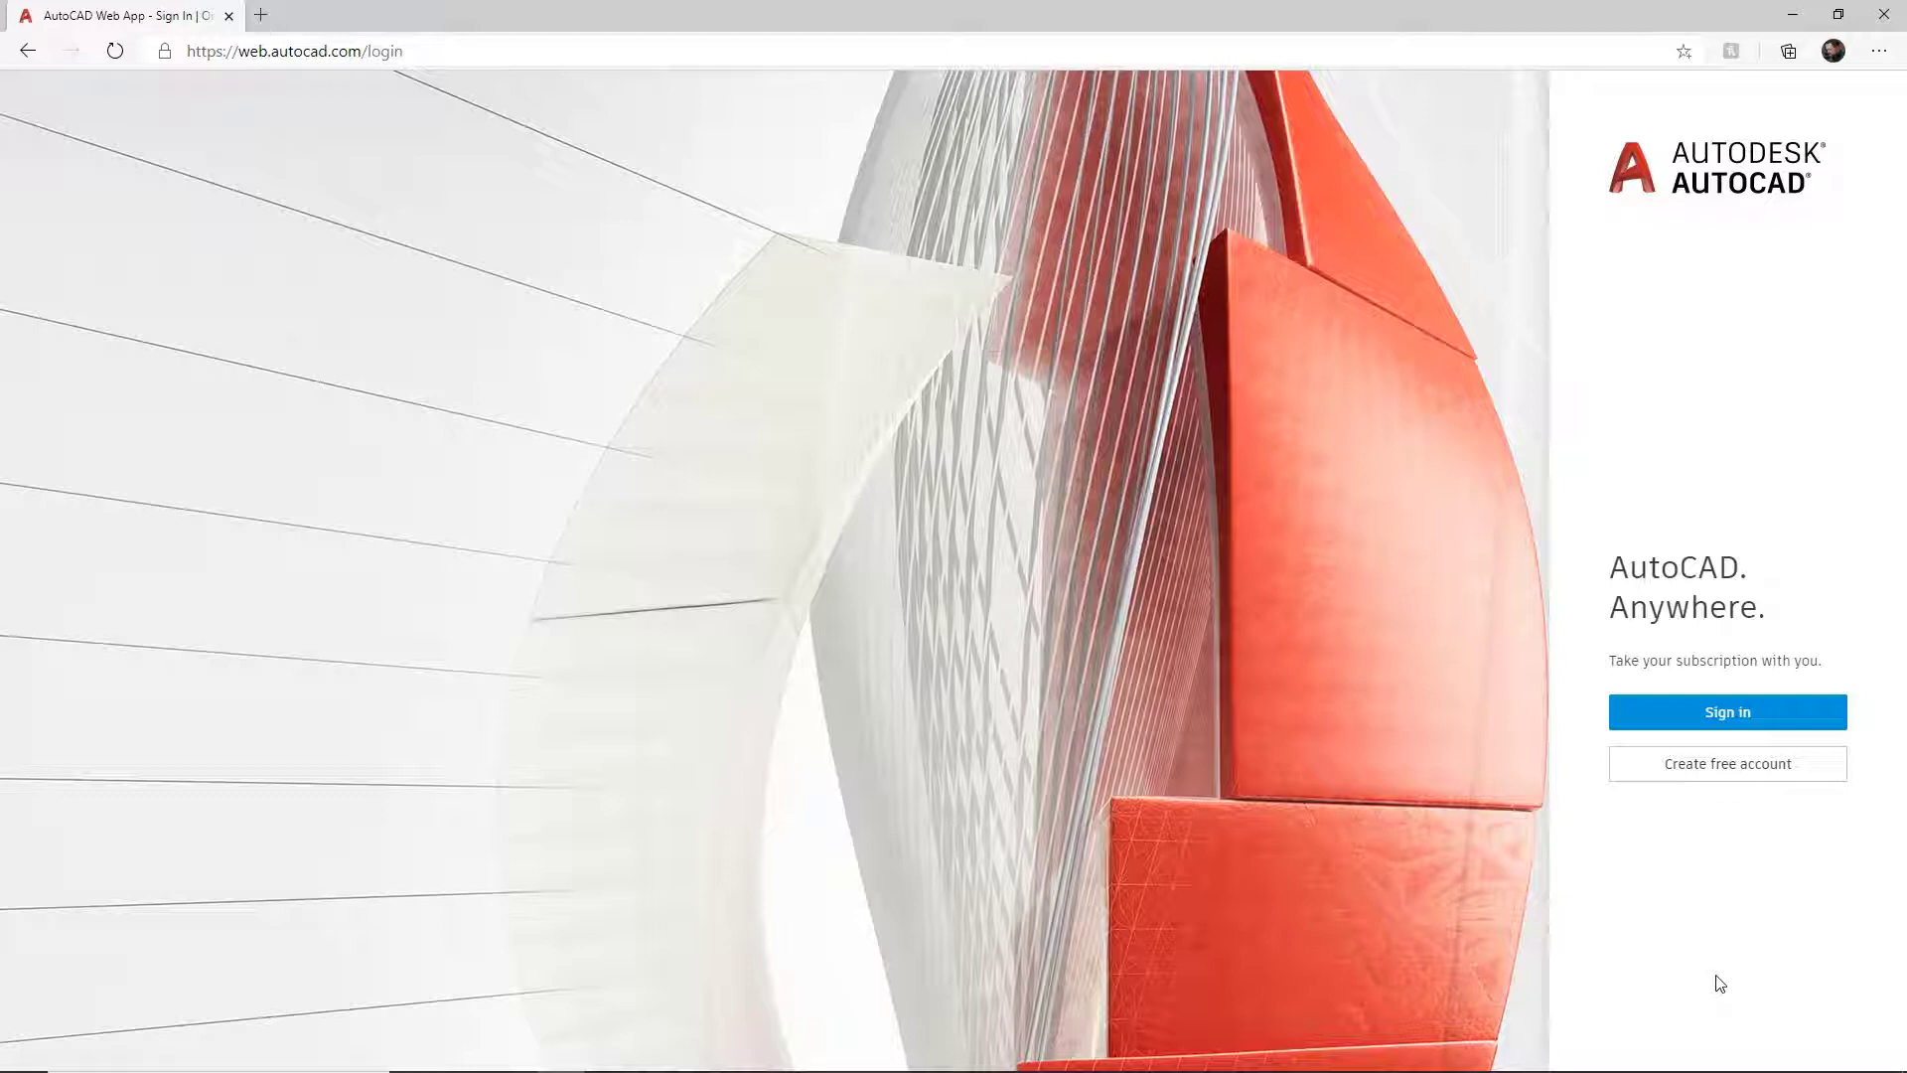
# Step: Sign in to the Autodesk account with the saved e-mail and the account password
pyautogui.click(1722, 713)
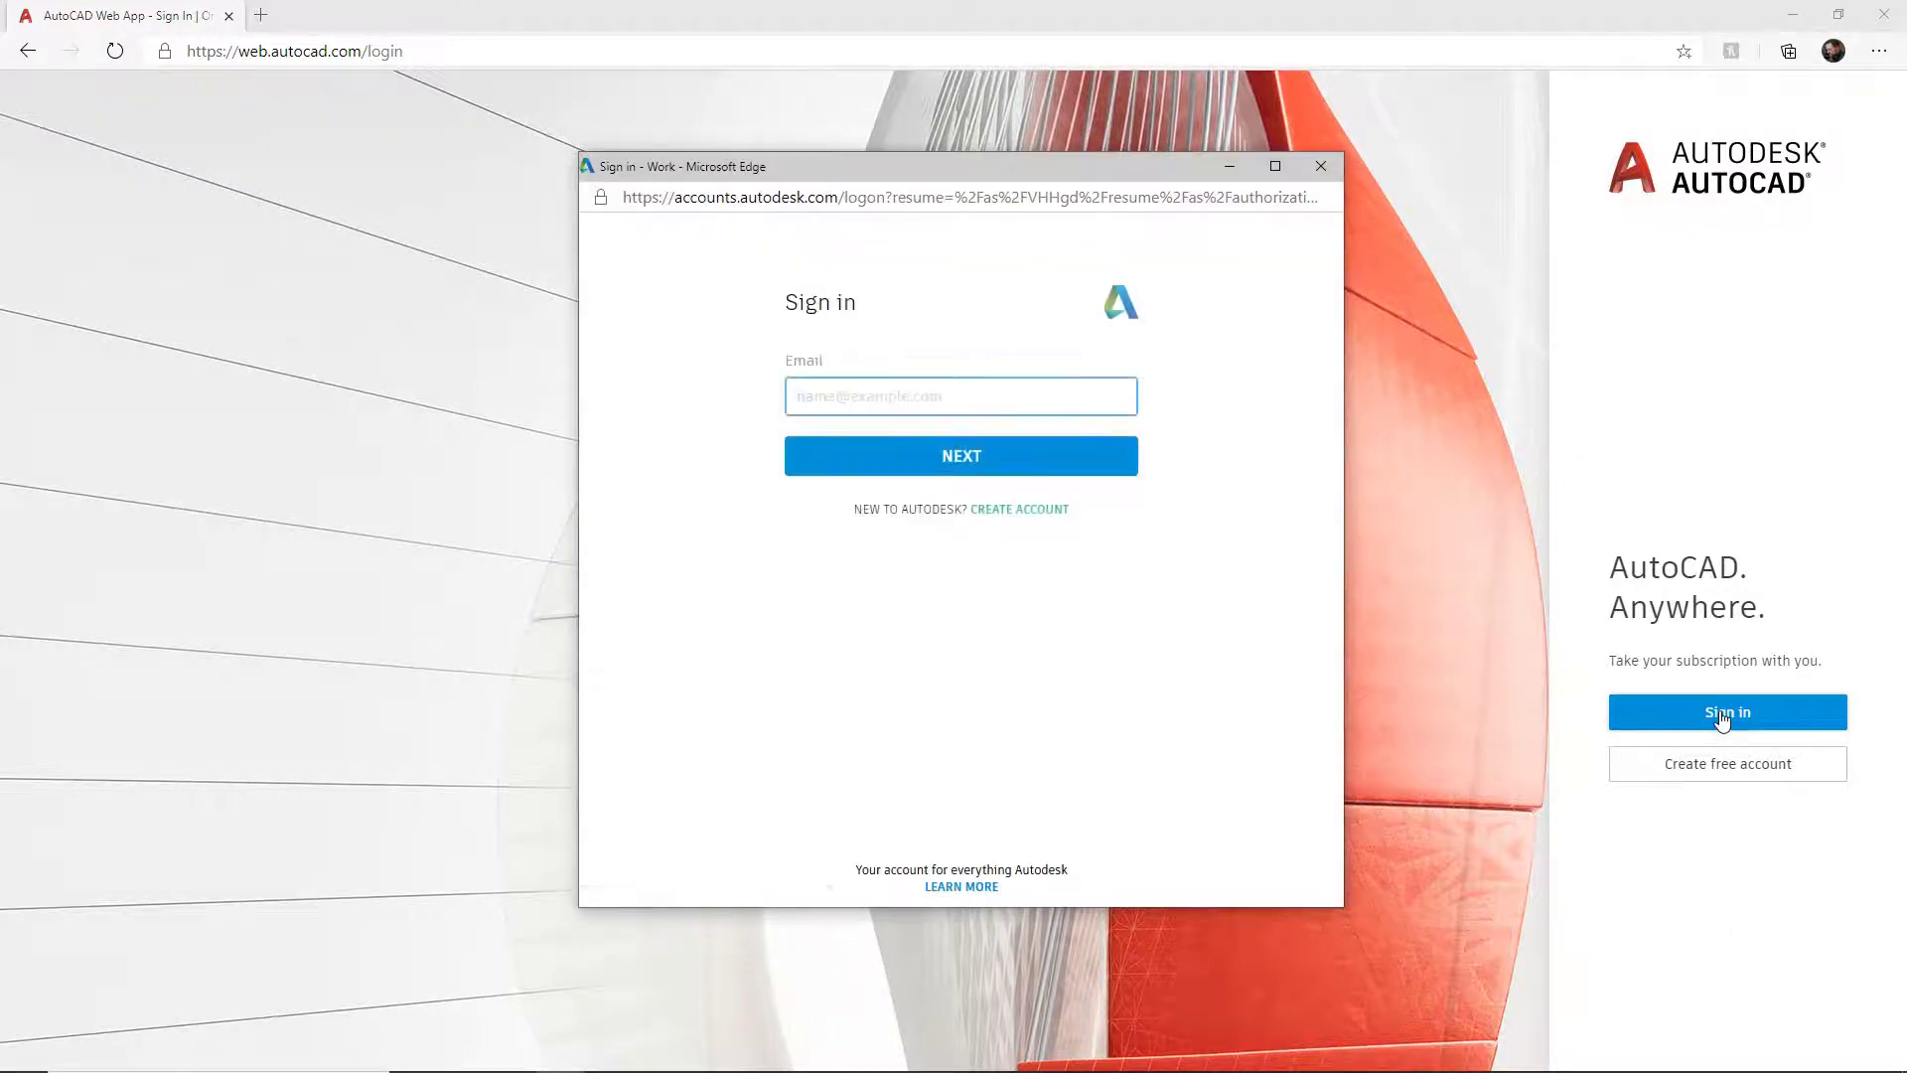
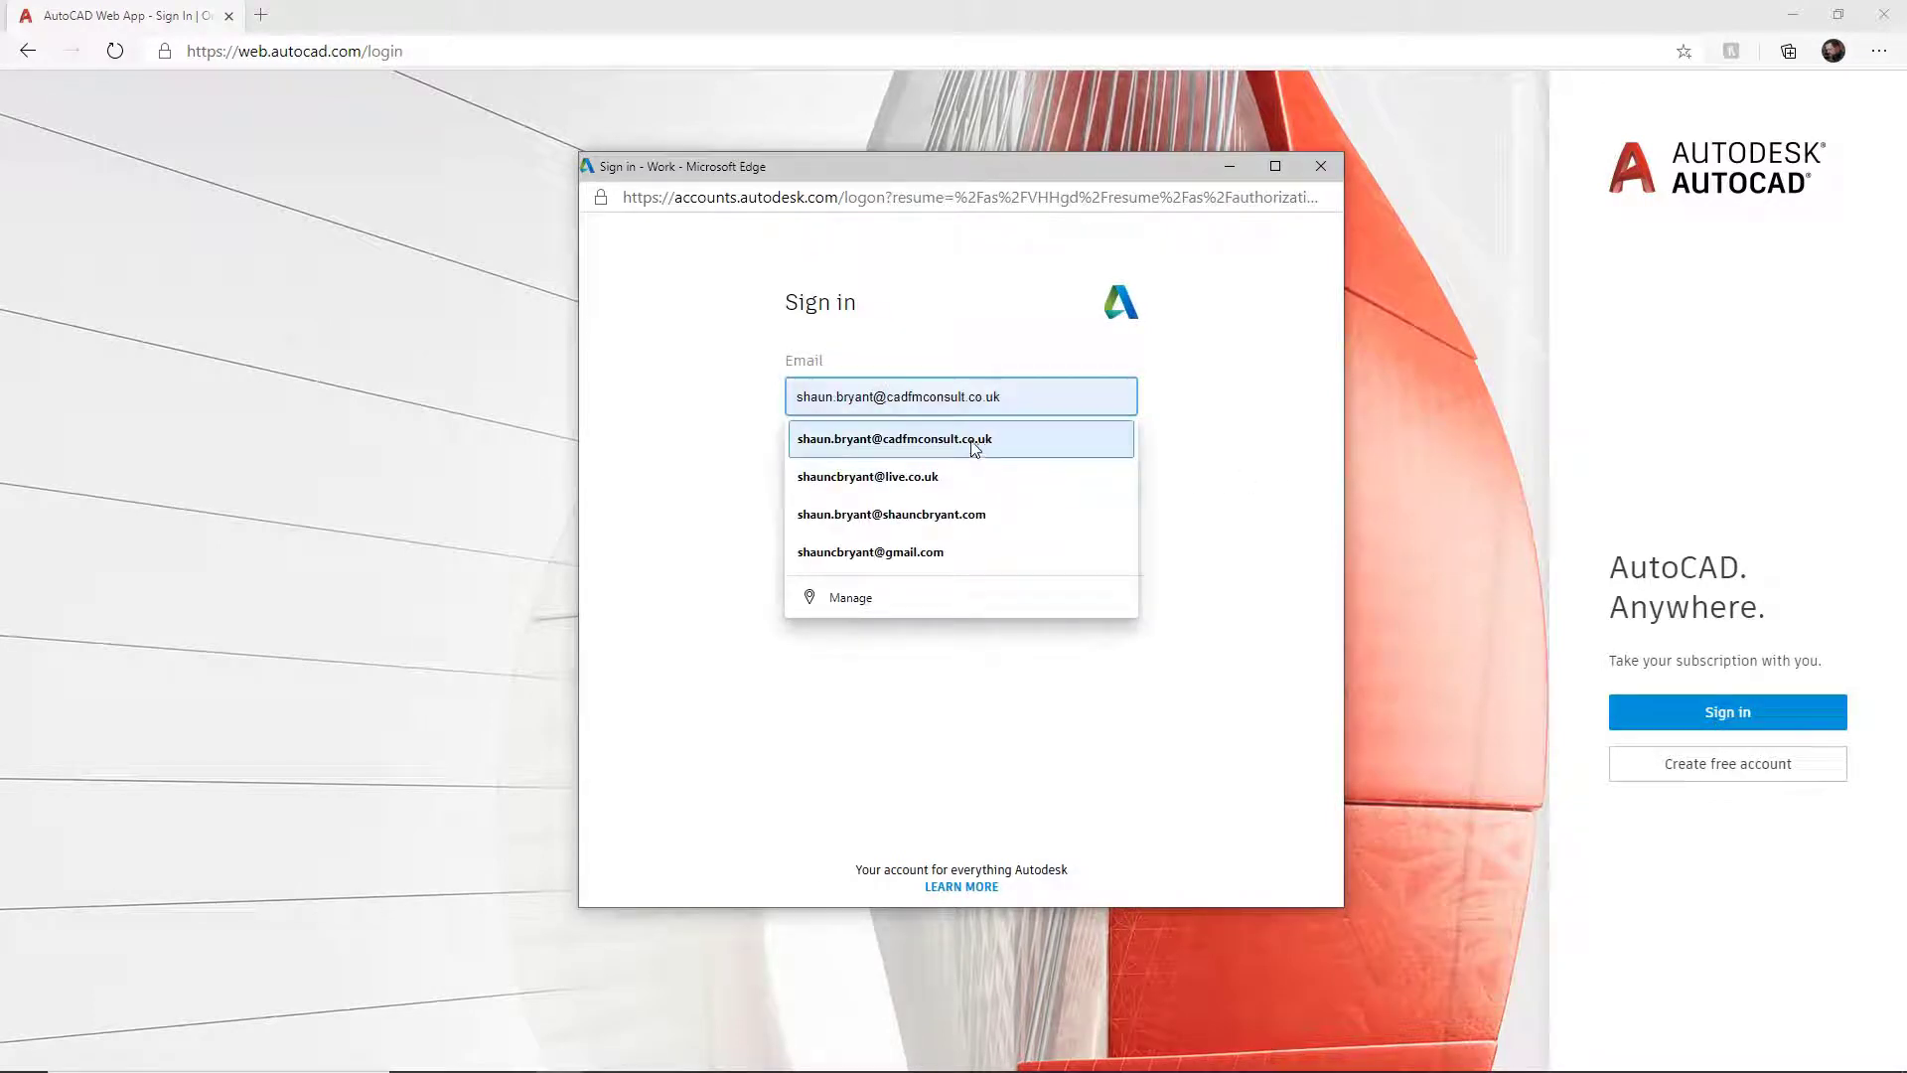
pyautogui.click(975, 444)
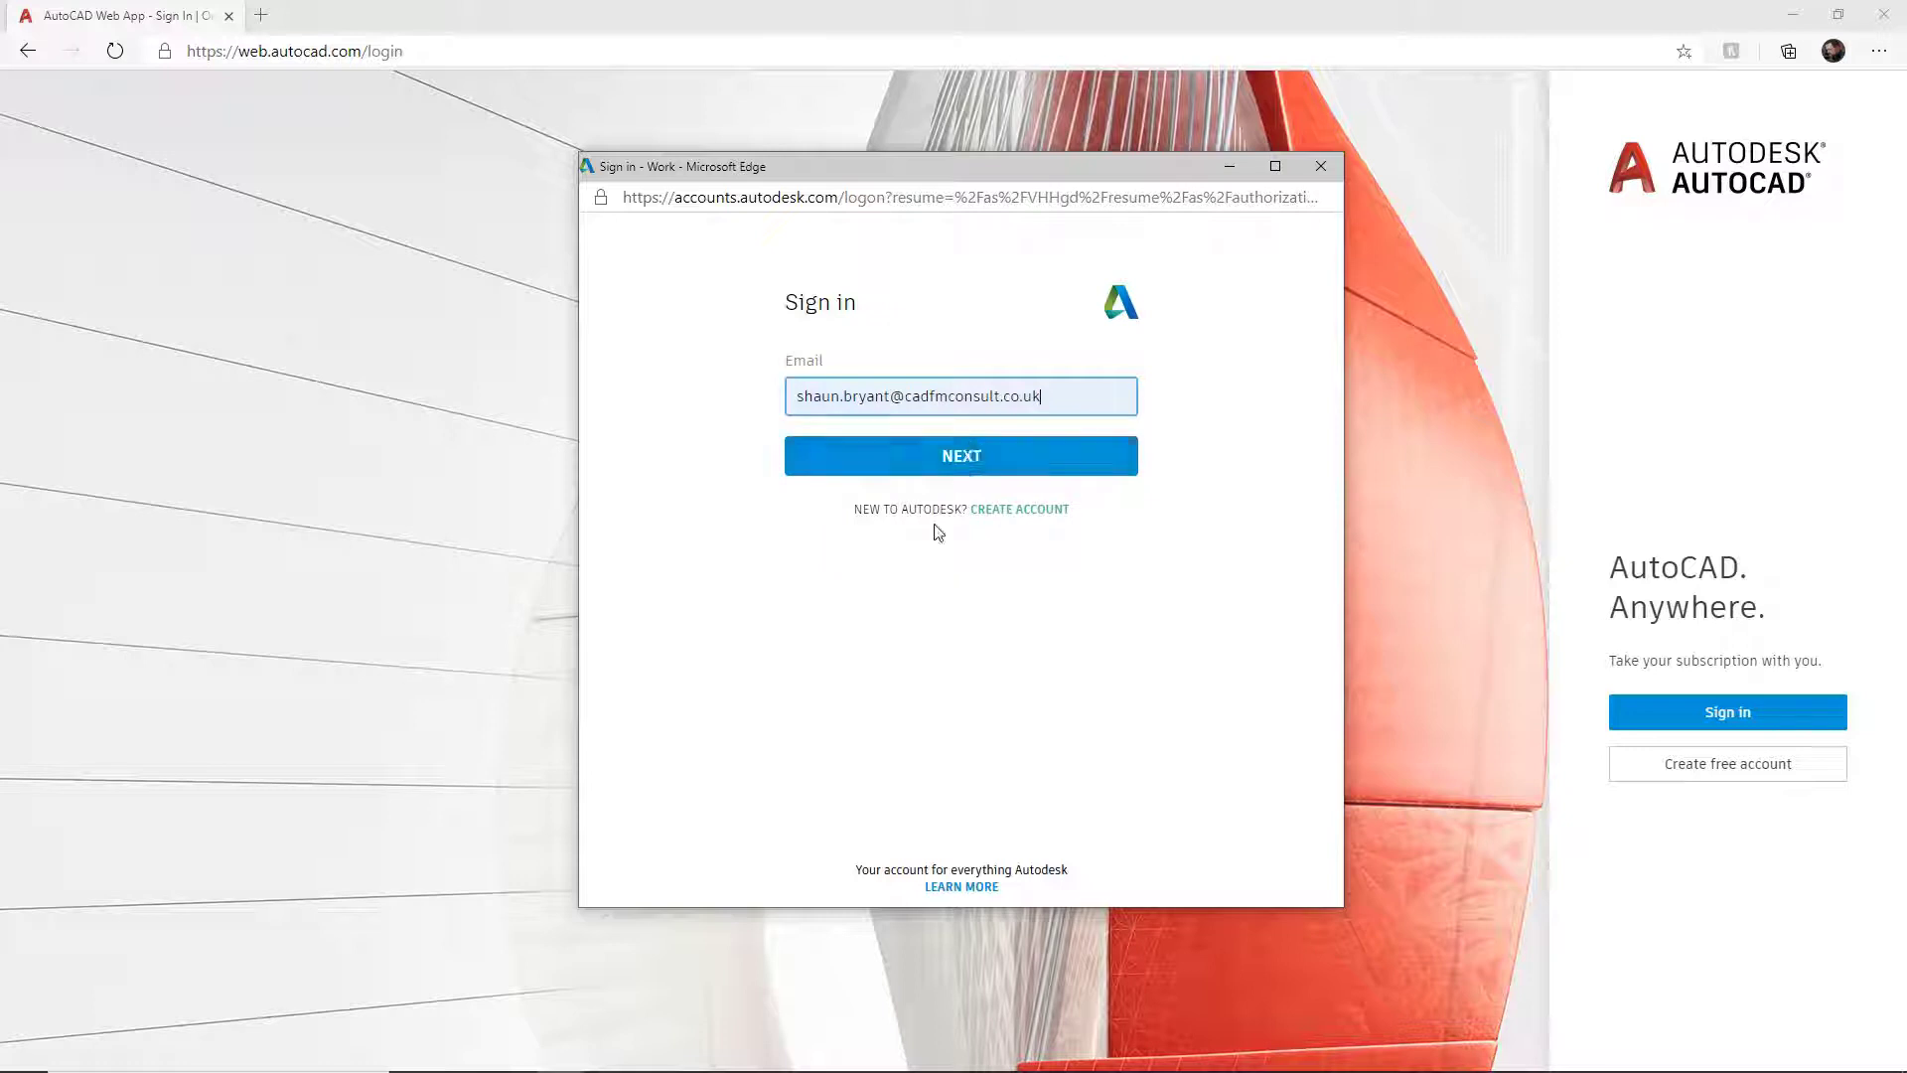
pyautogui.click(968, 465)
pyautogui.click(968, 465)
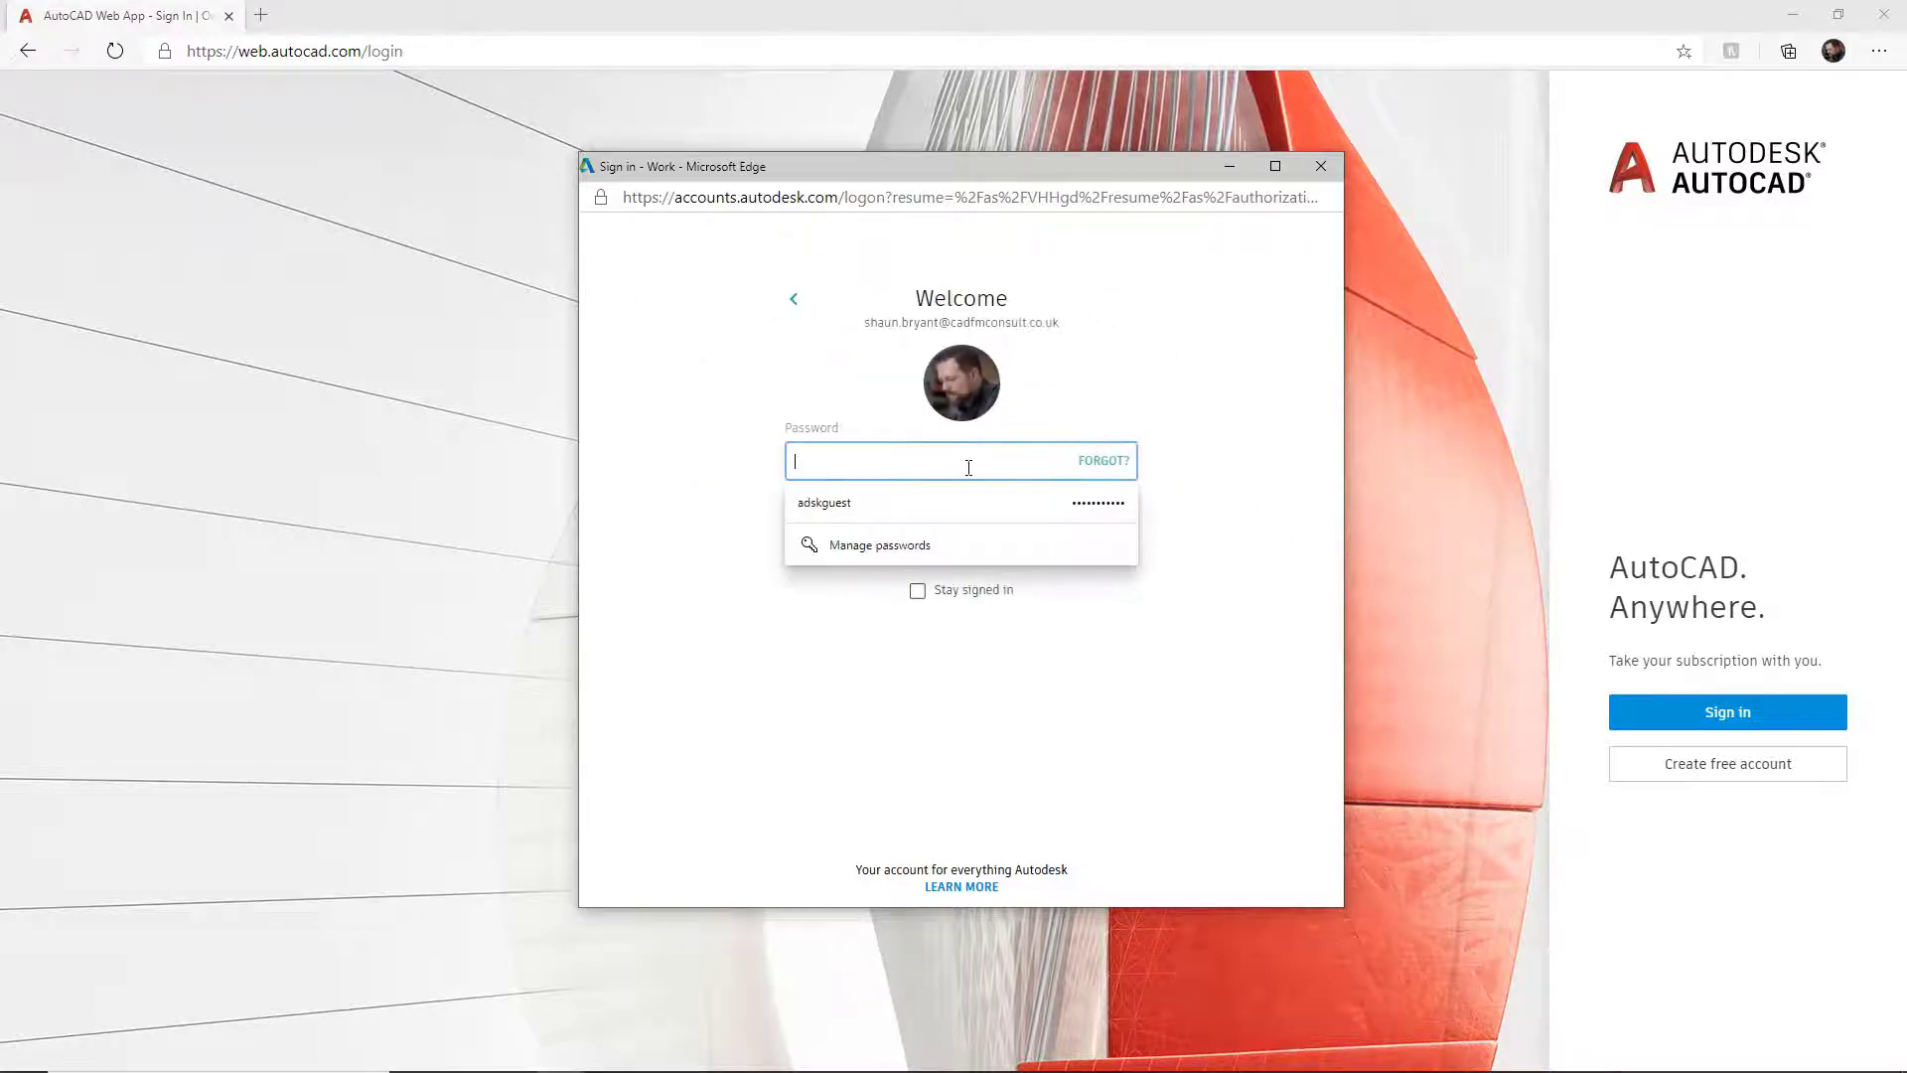
pyautogui.write('******')
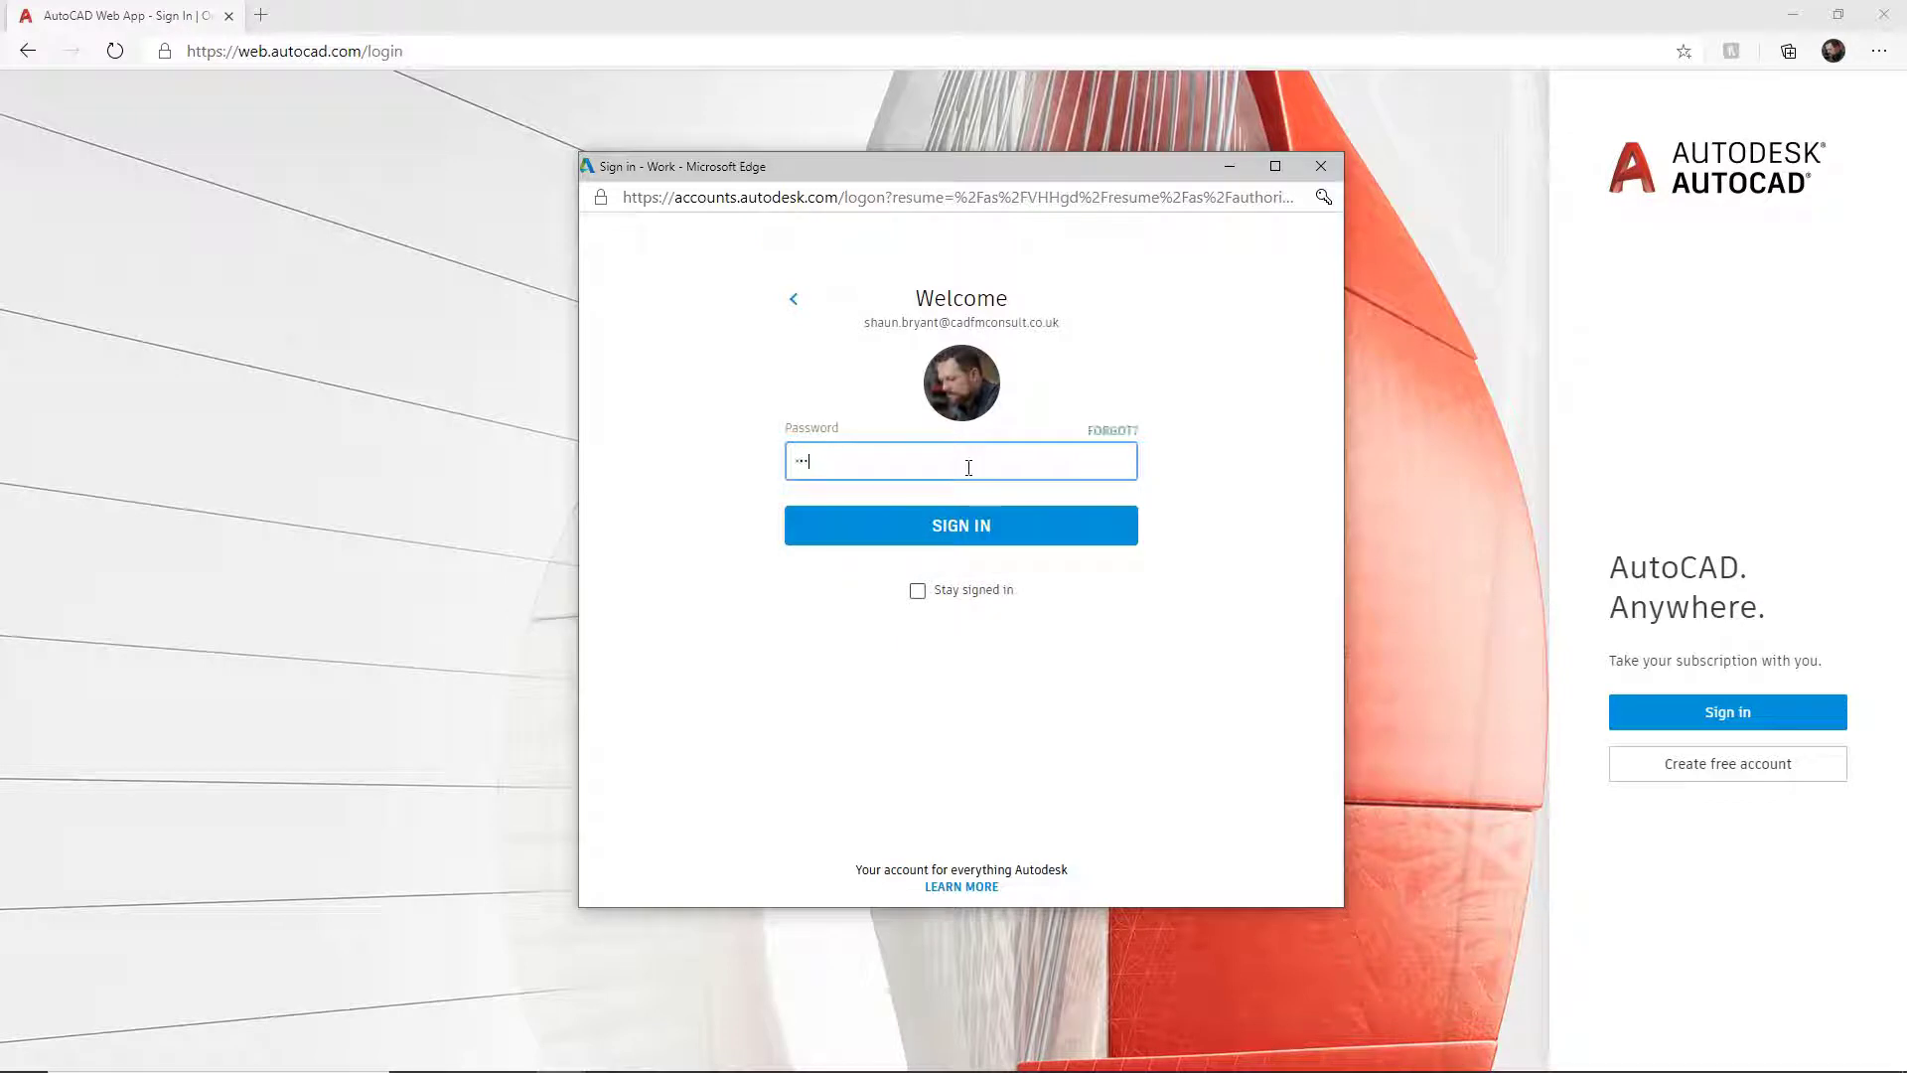
pyautogui.write('****')
pyautogui.press('Return')
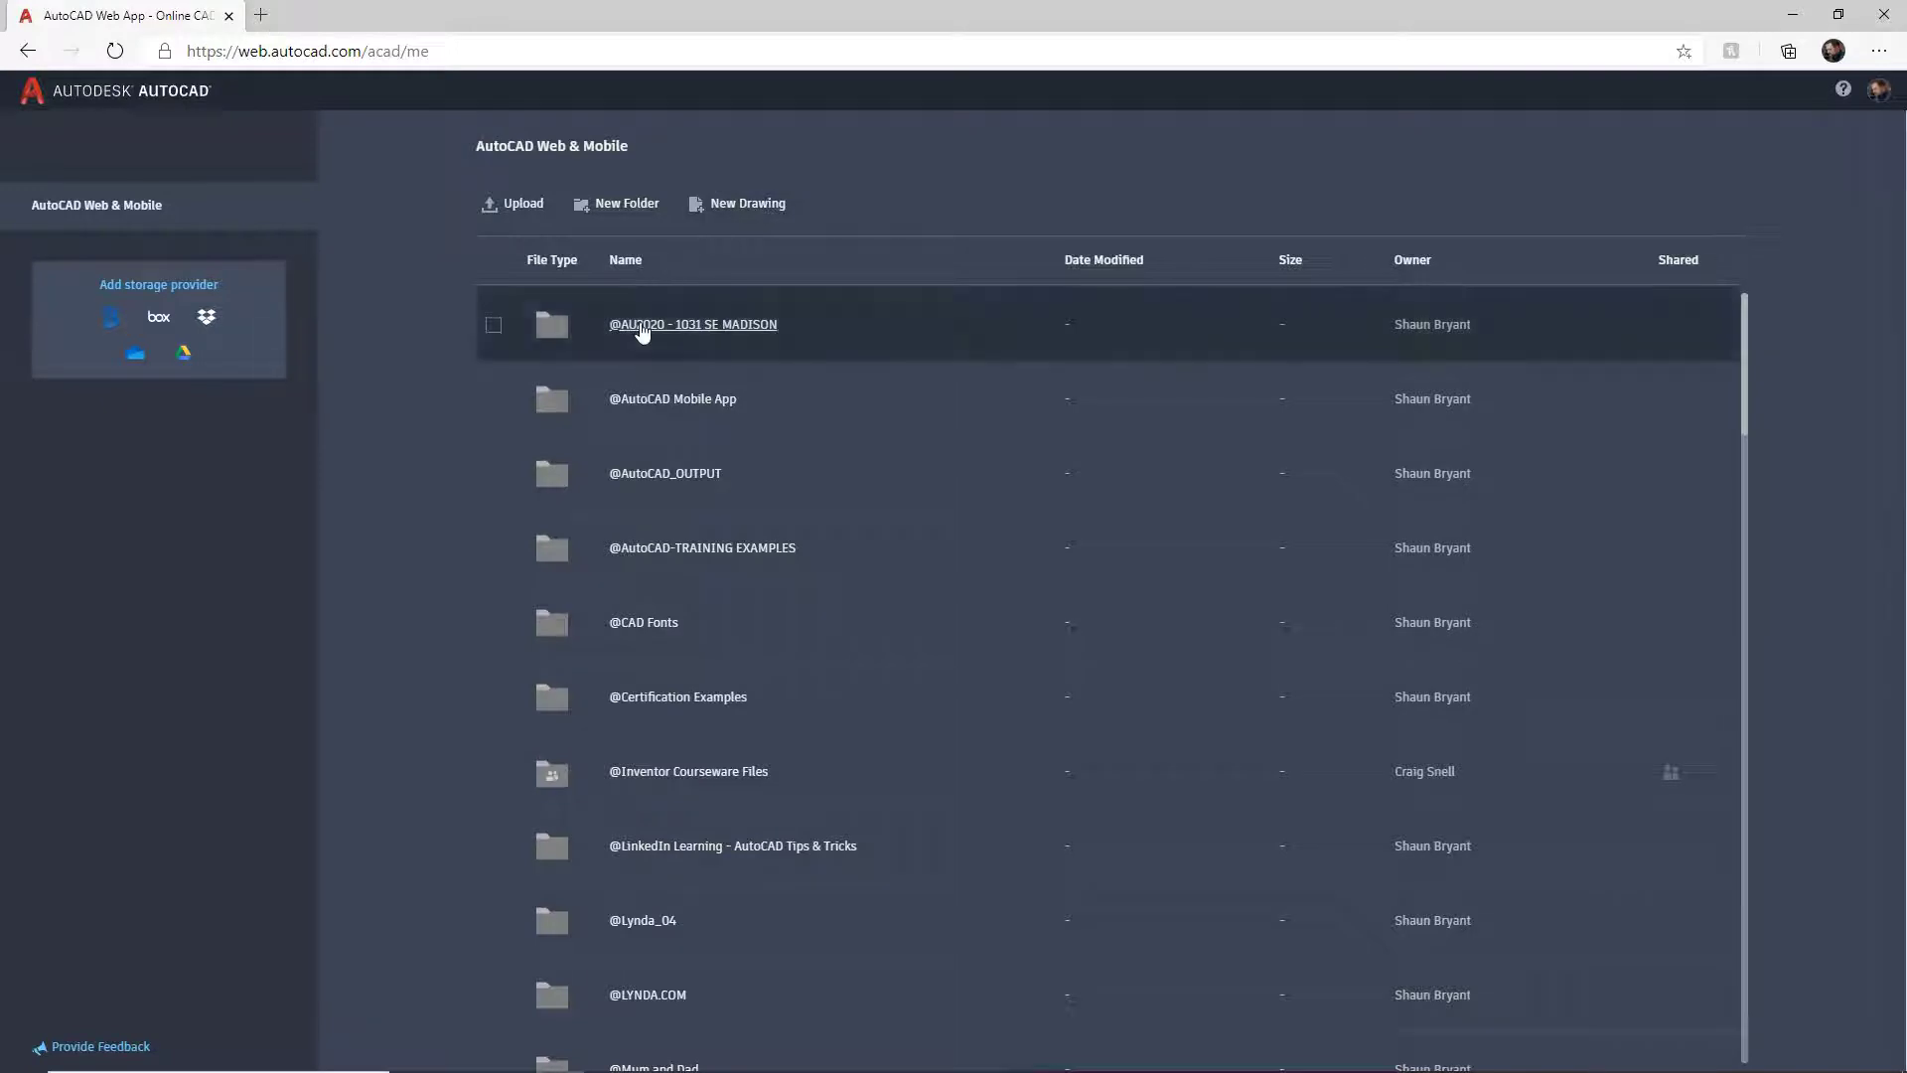
pyautogui.click(644, 324)
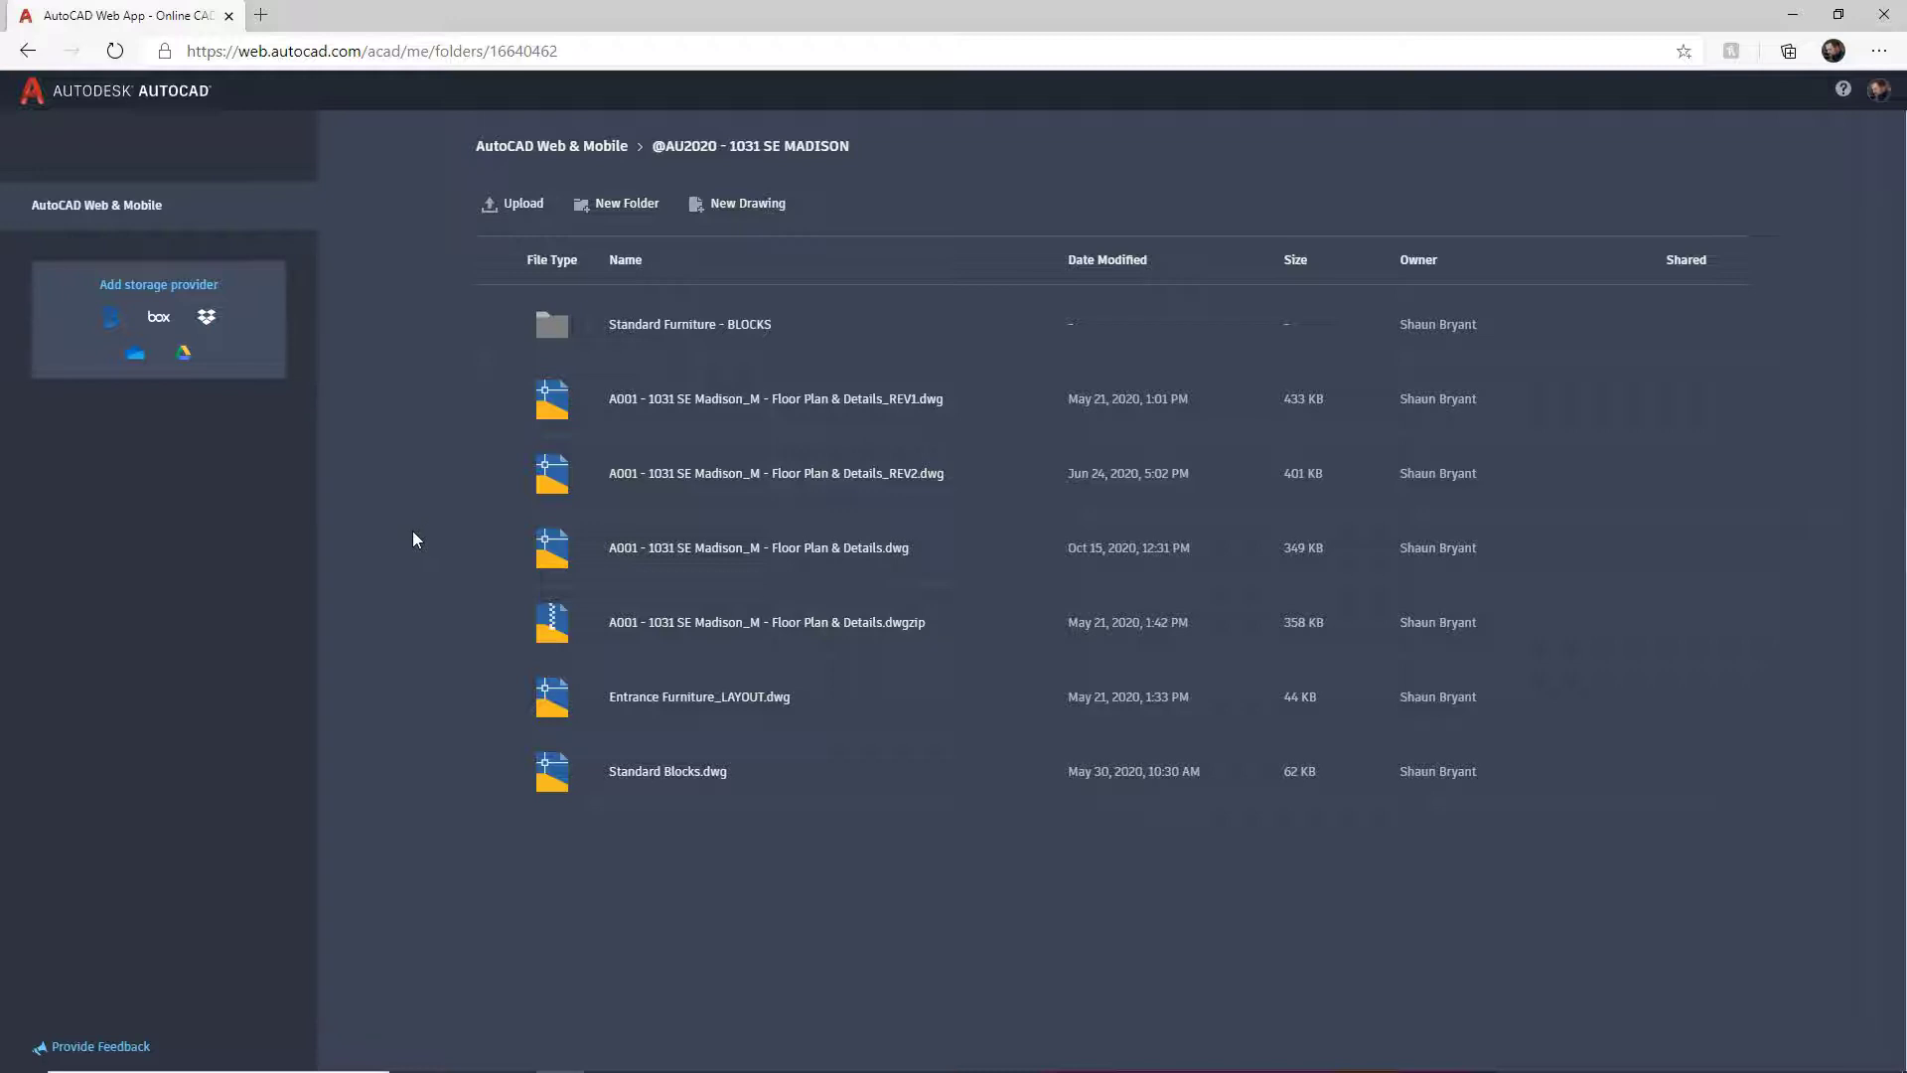
pyautogui.click(803, 554)
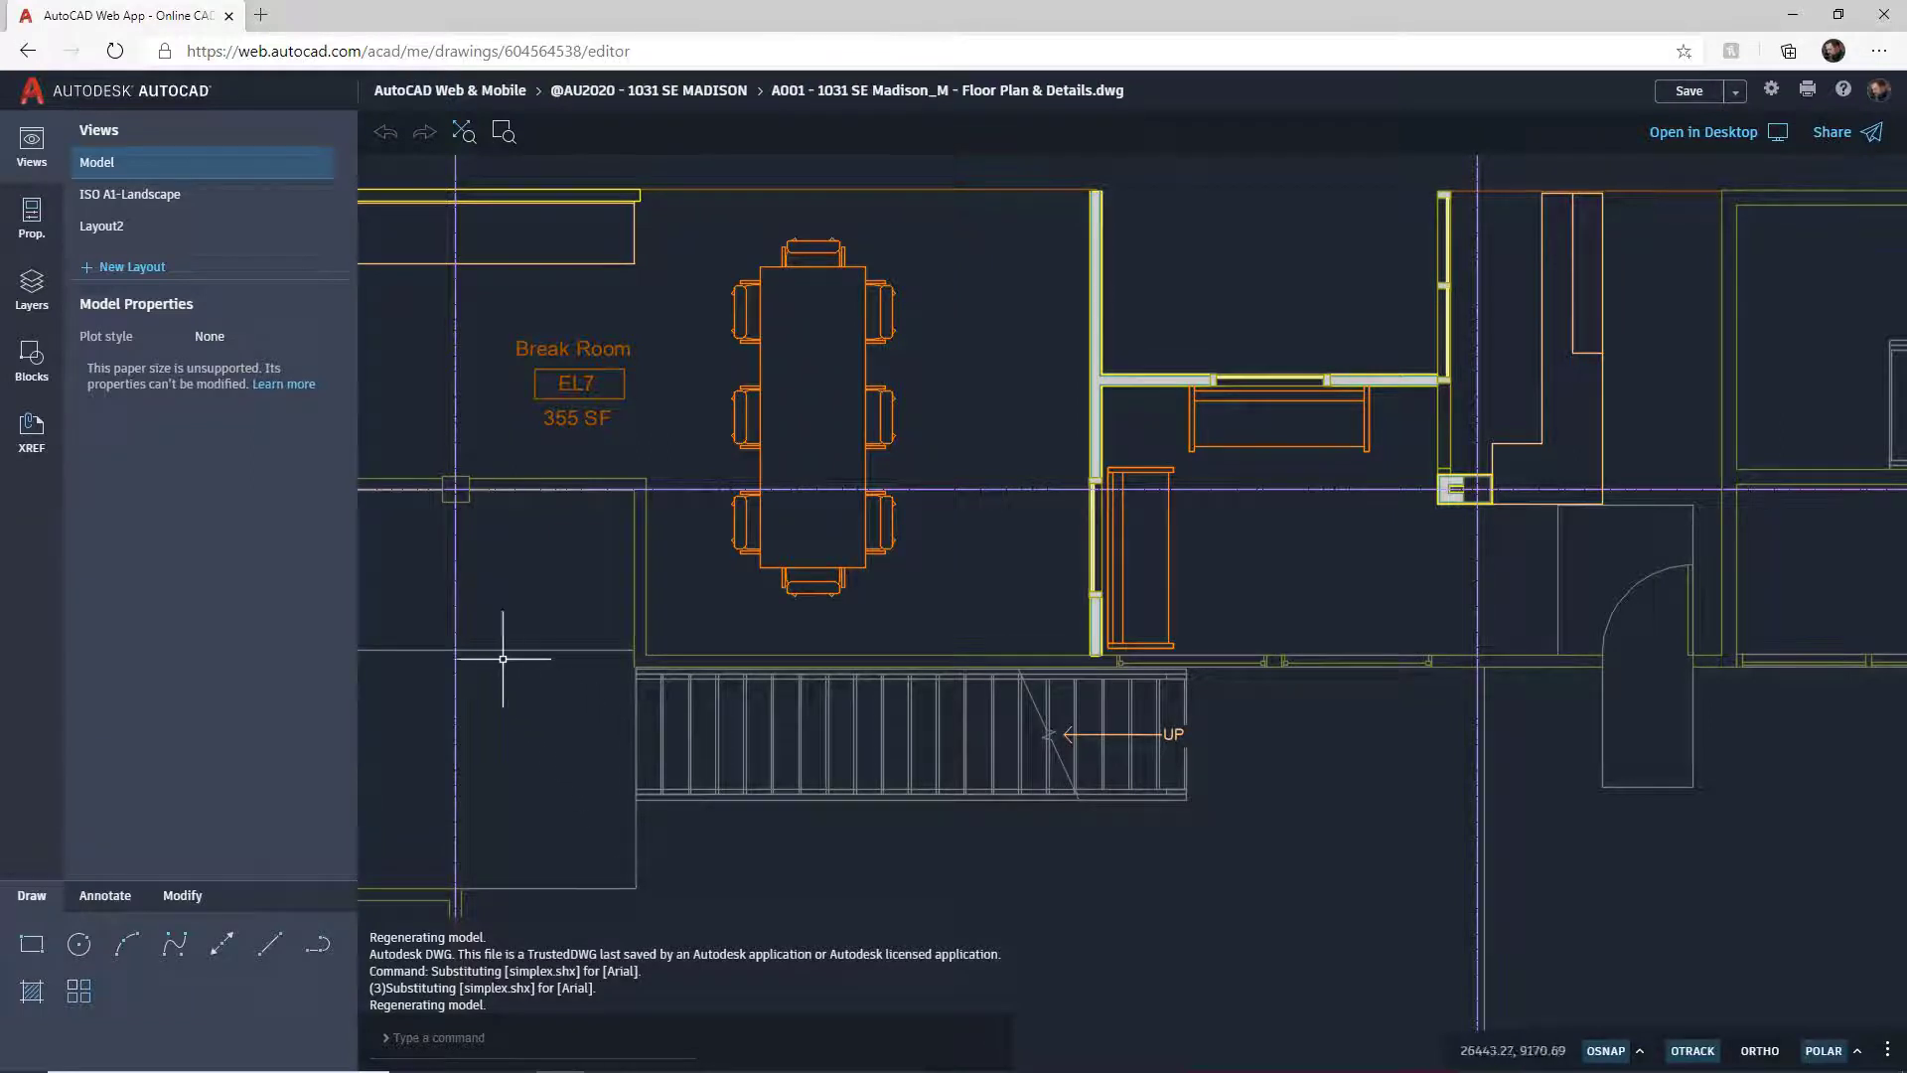
pyautogui.click(32, 221)
pyautogui.click(32, 283)
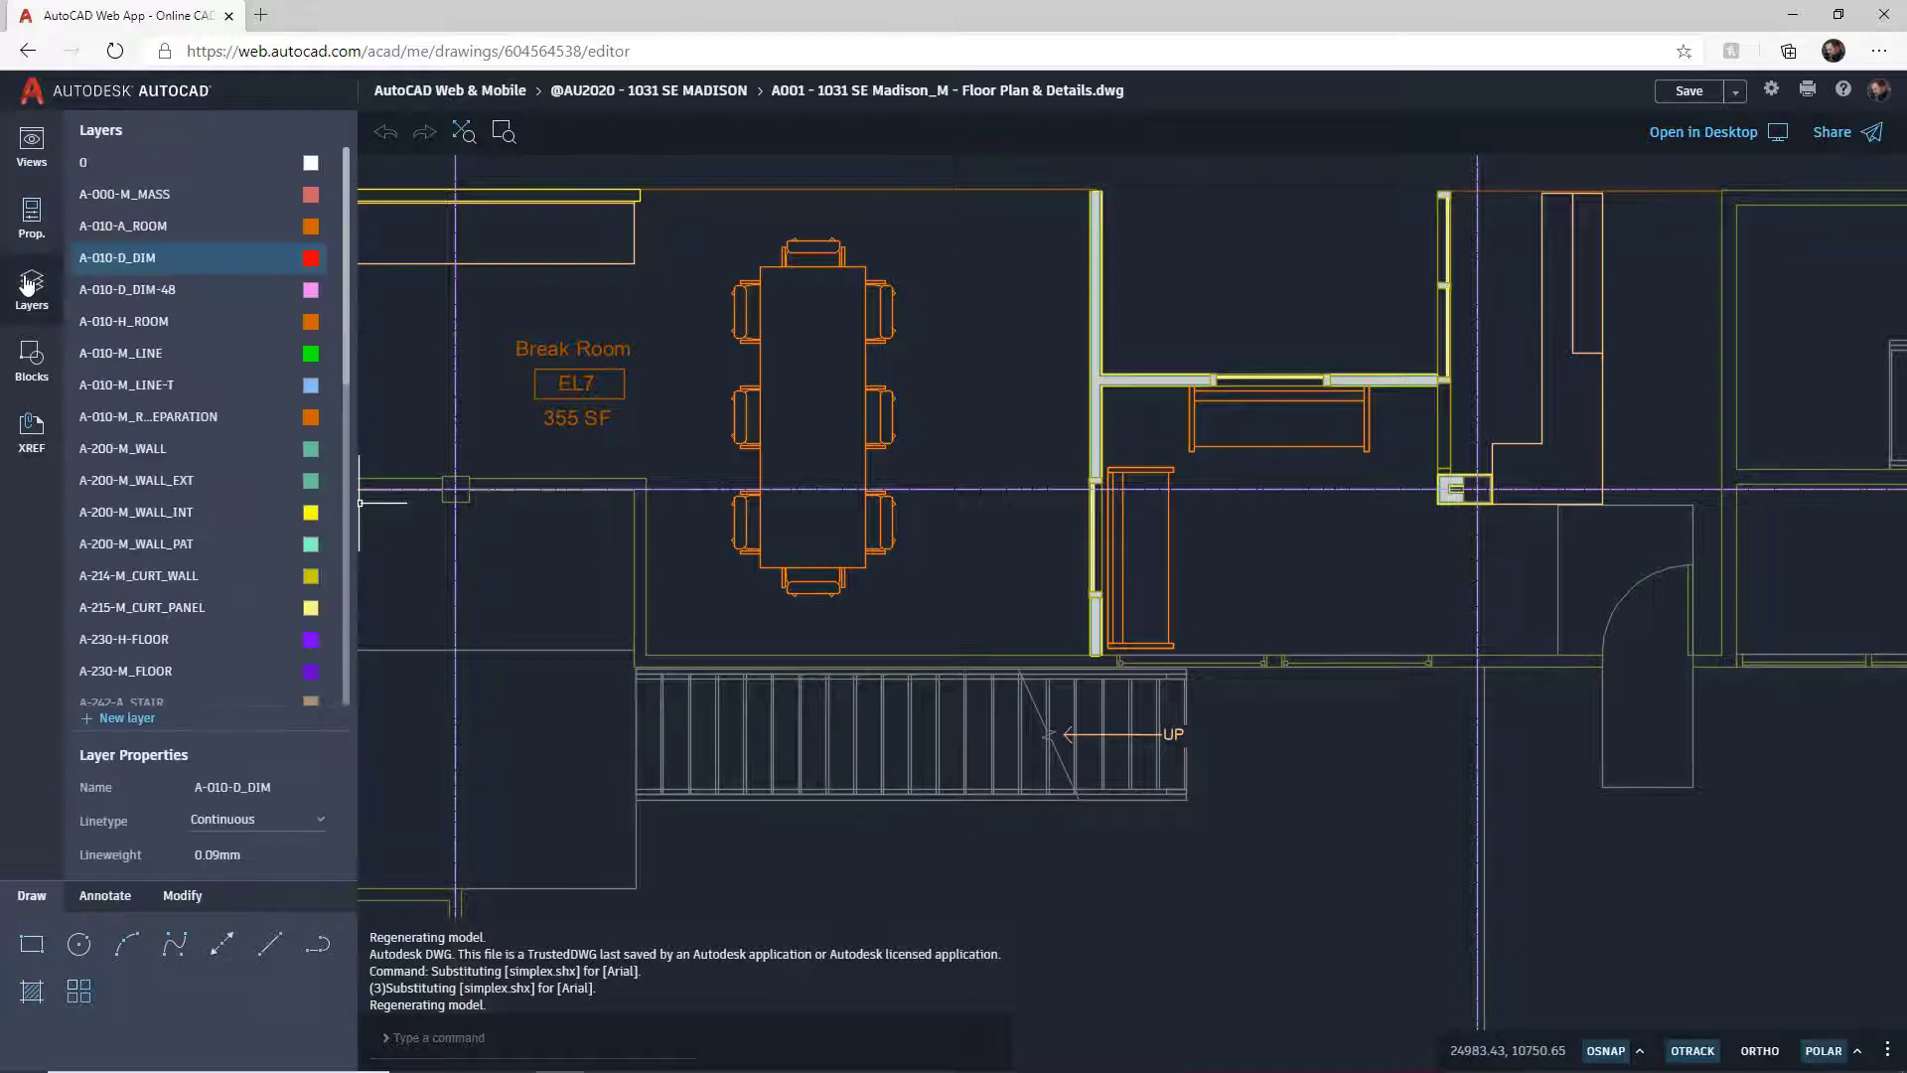
pyautogui.click(28, 360)
pyautogui.click(32, 429)
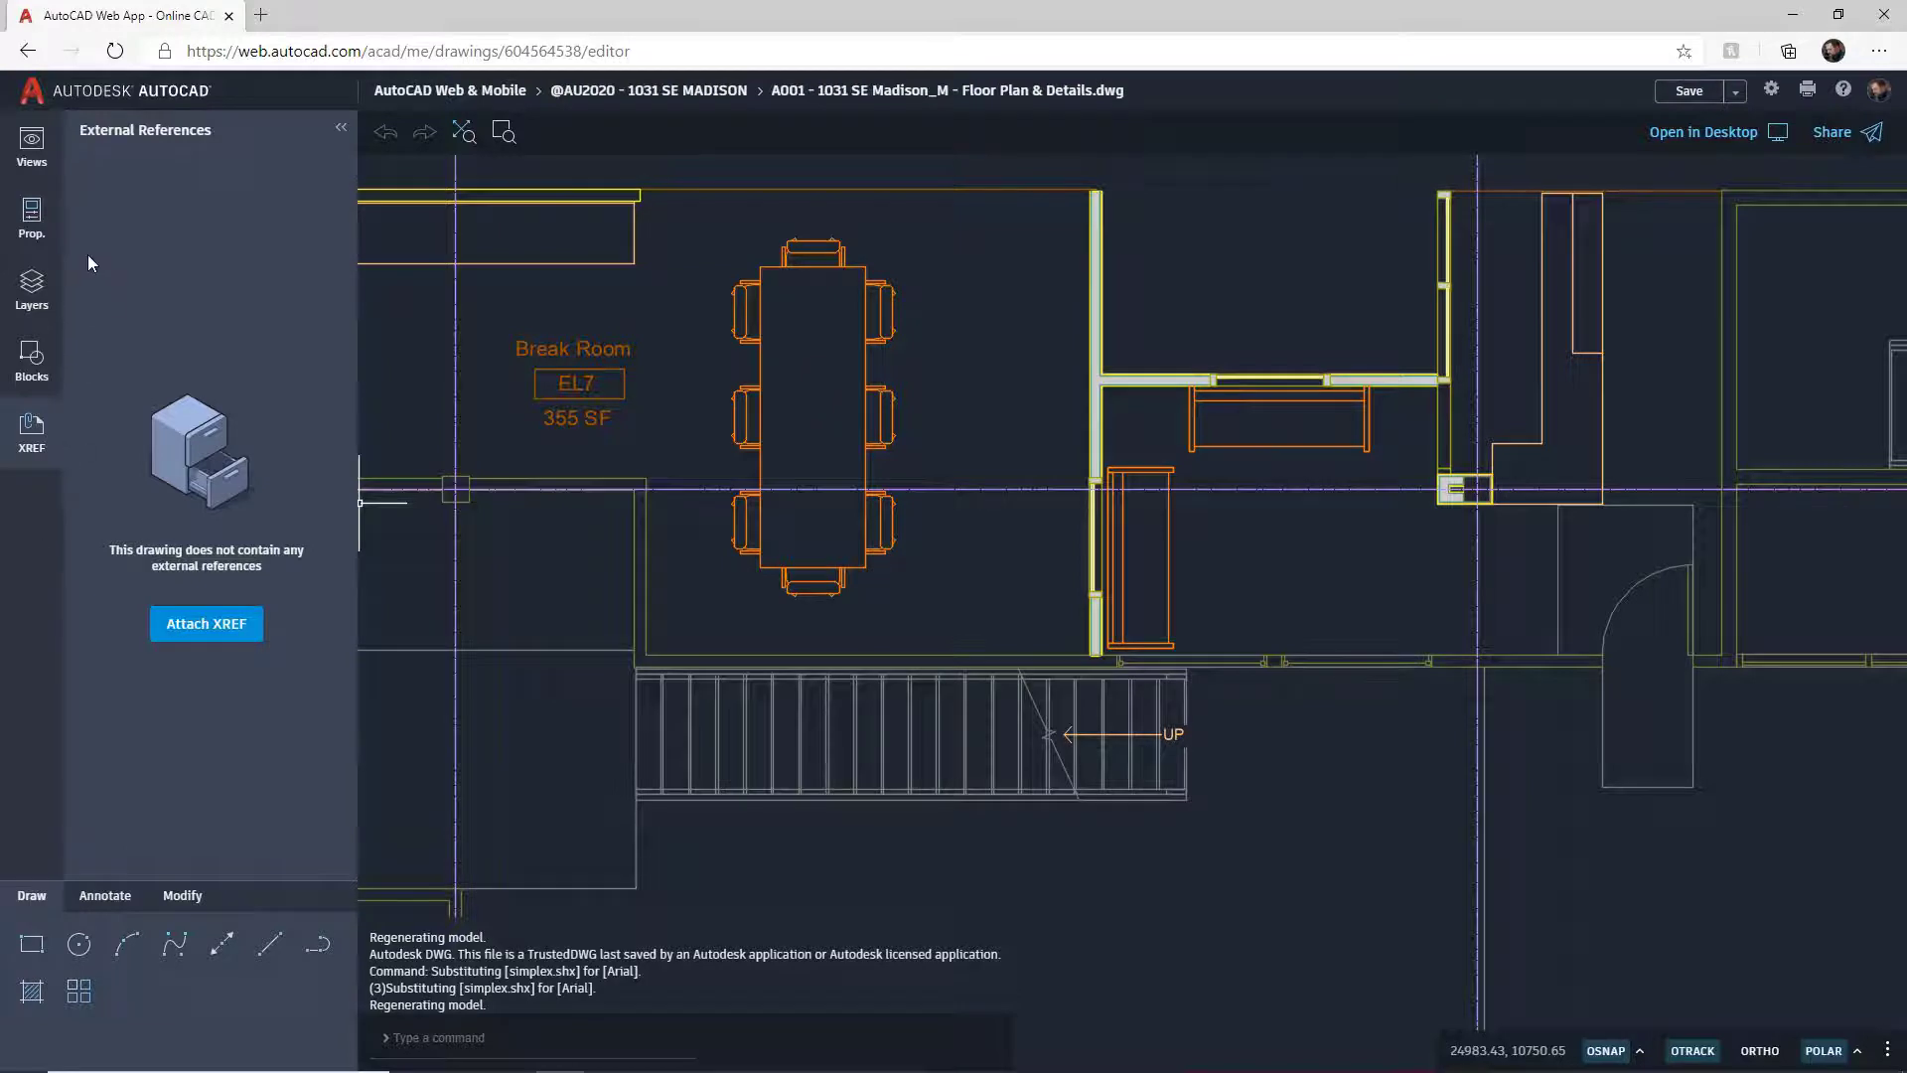
pyautogui.click(31, 147)
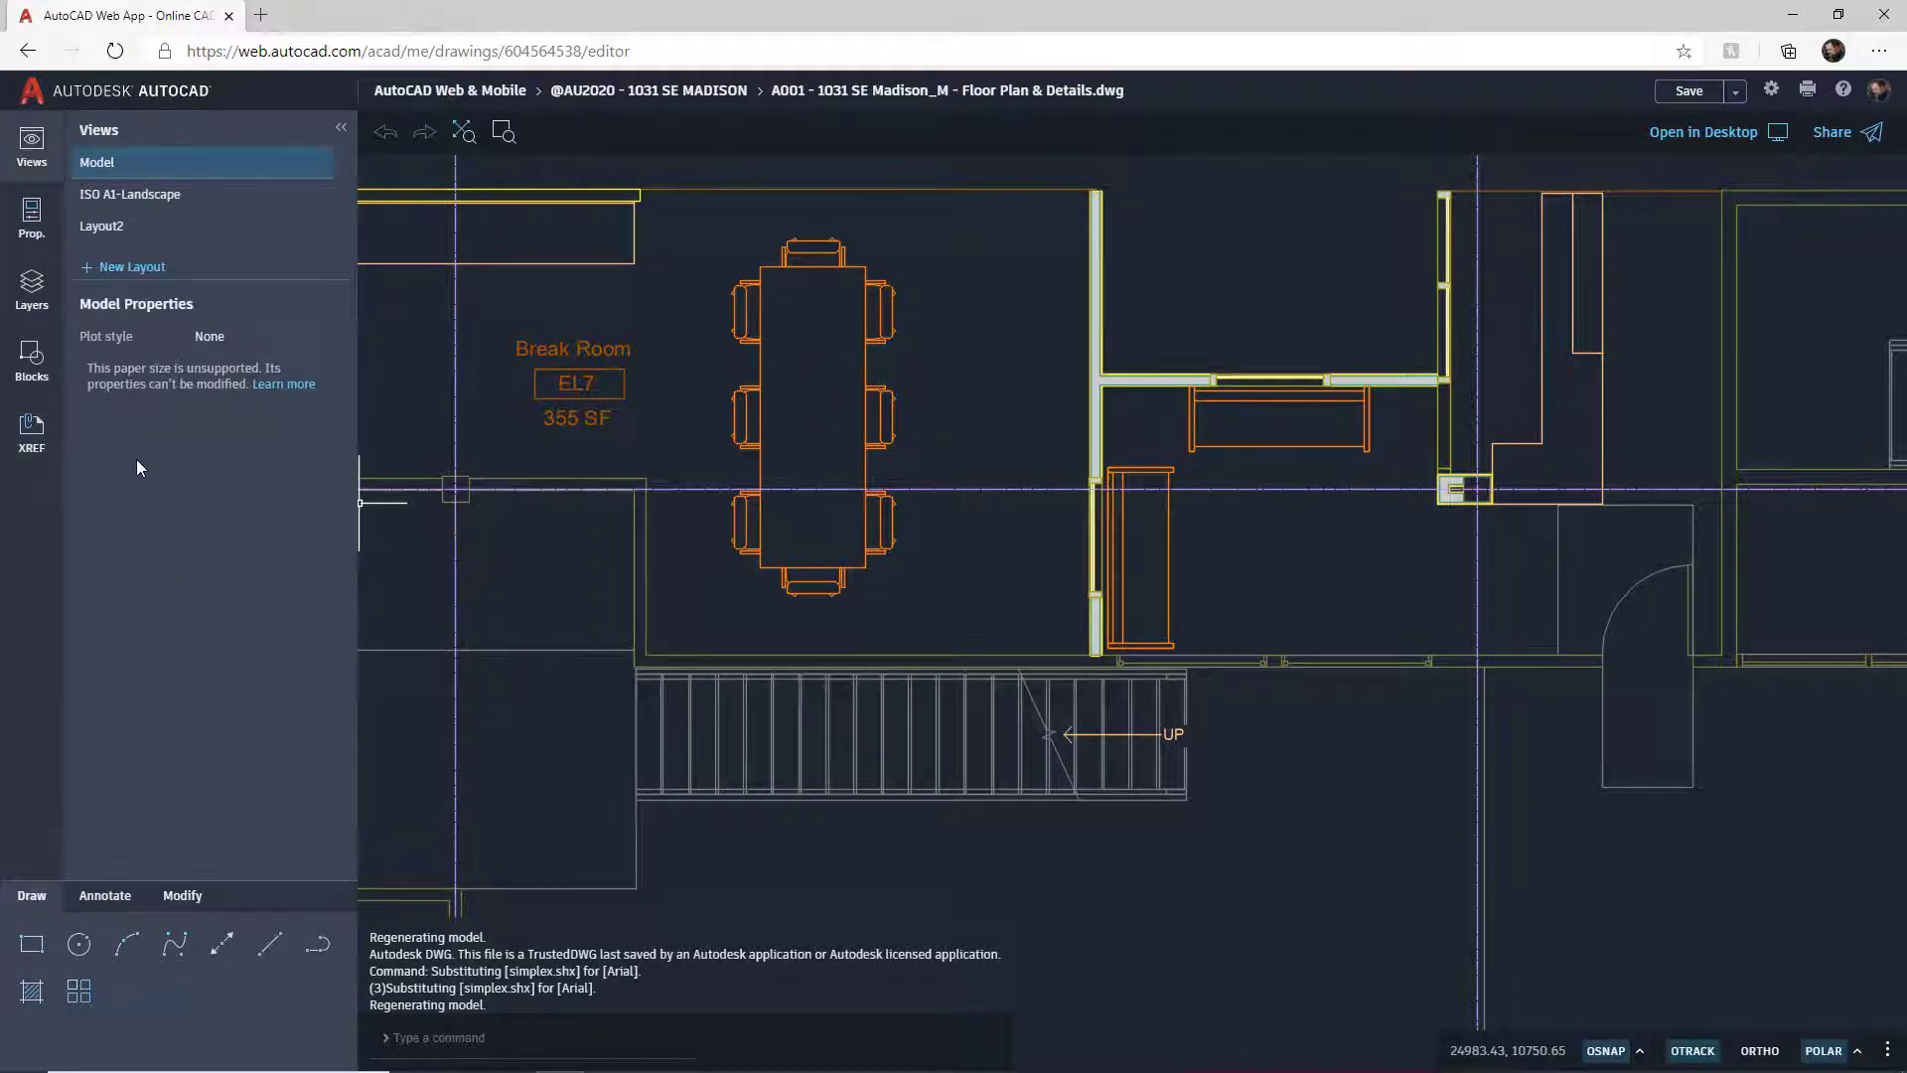
pyautogui.click(152, 203)
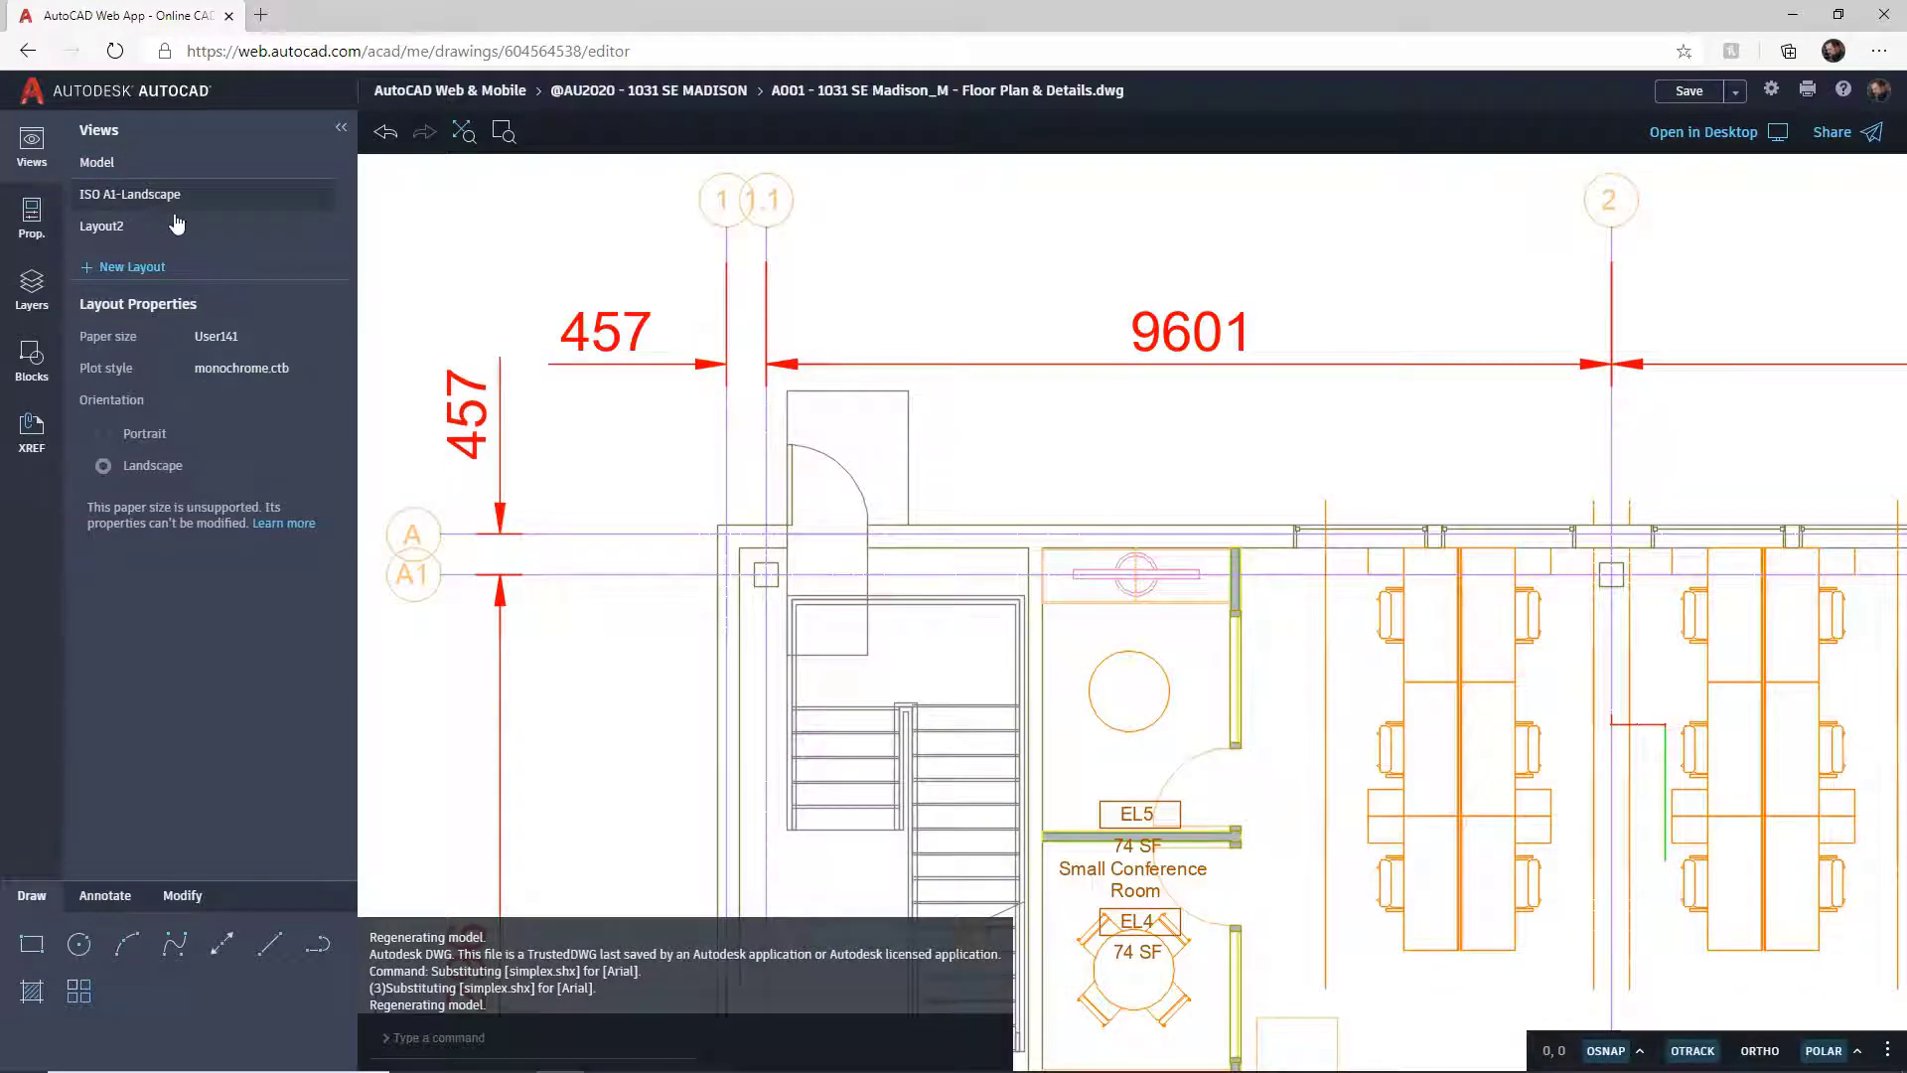
pyautogui.scroll(-10, 770, 510)
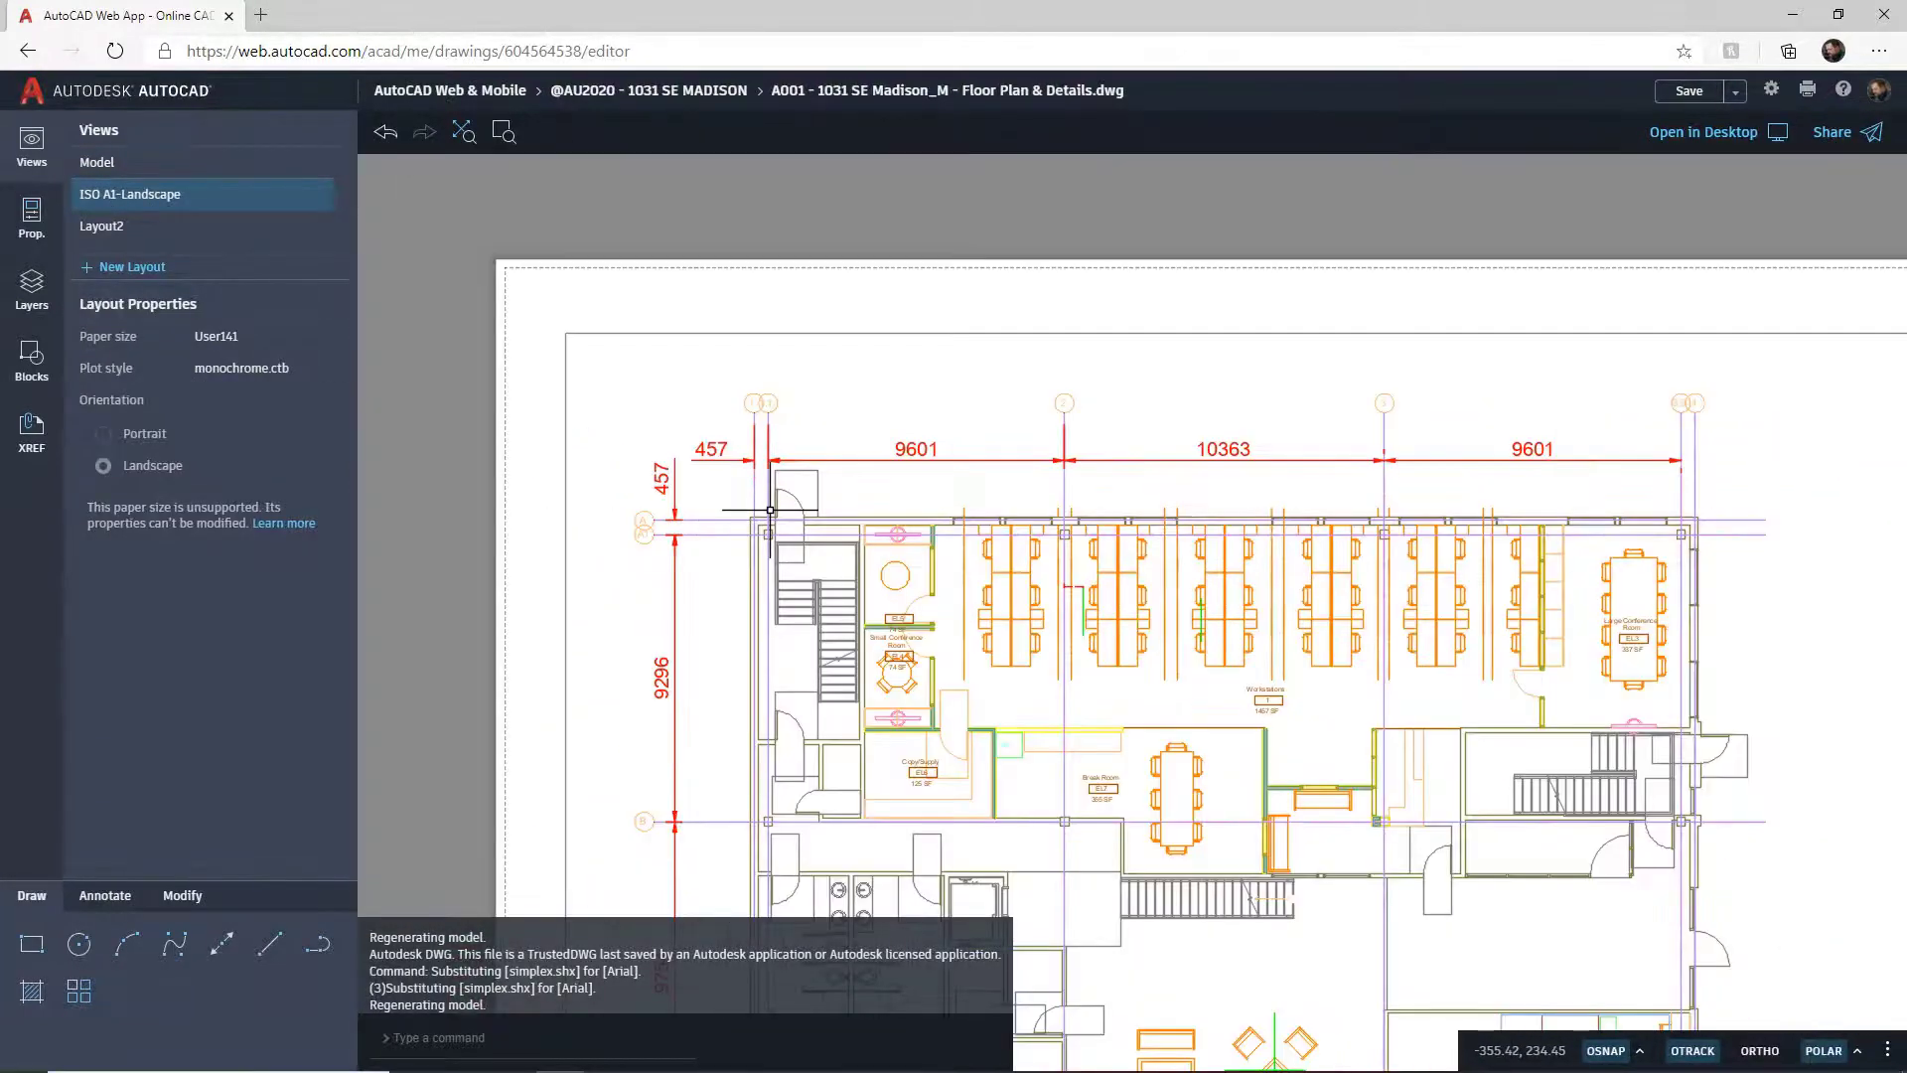
pyautogui.scroll(-4, 1003, 635)
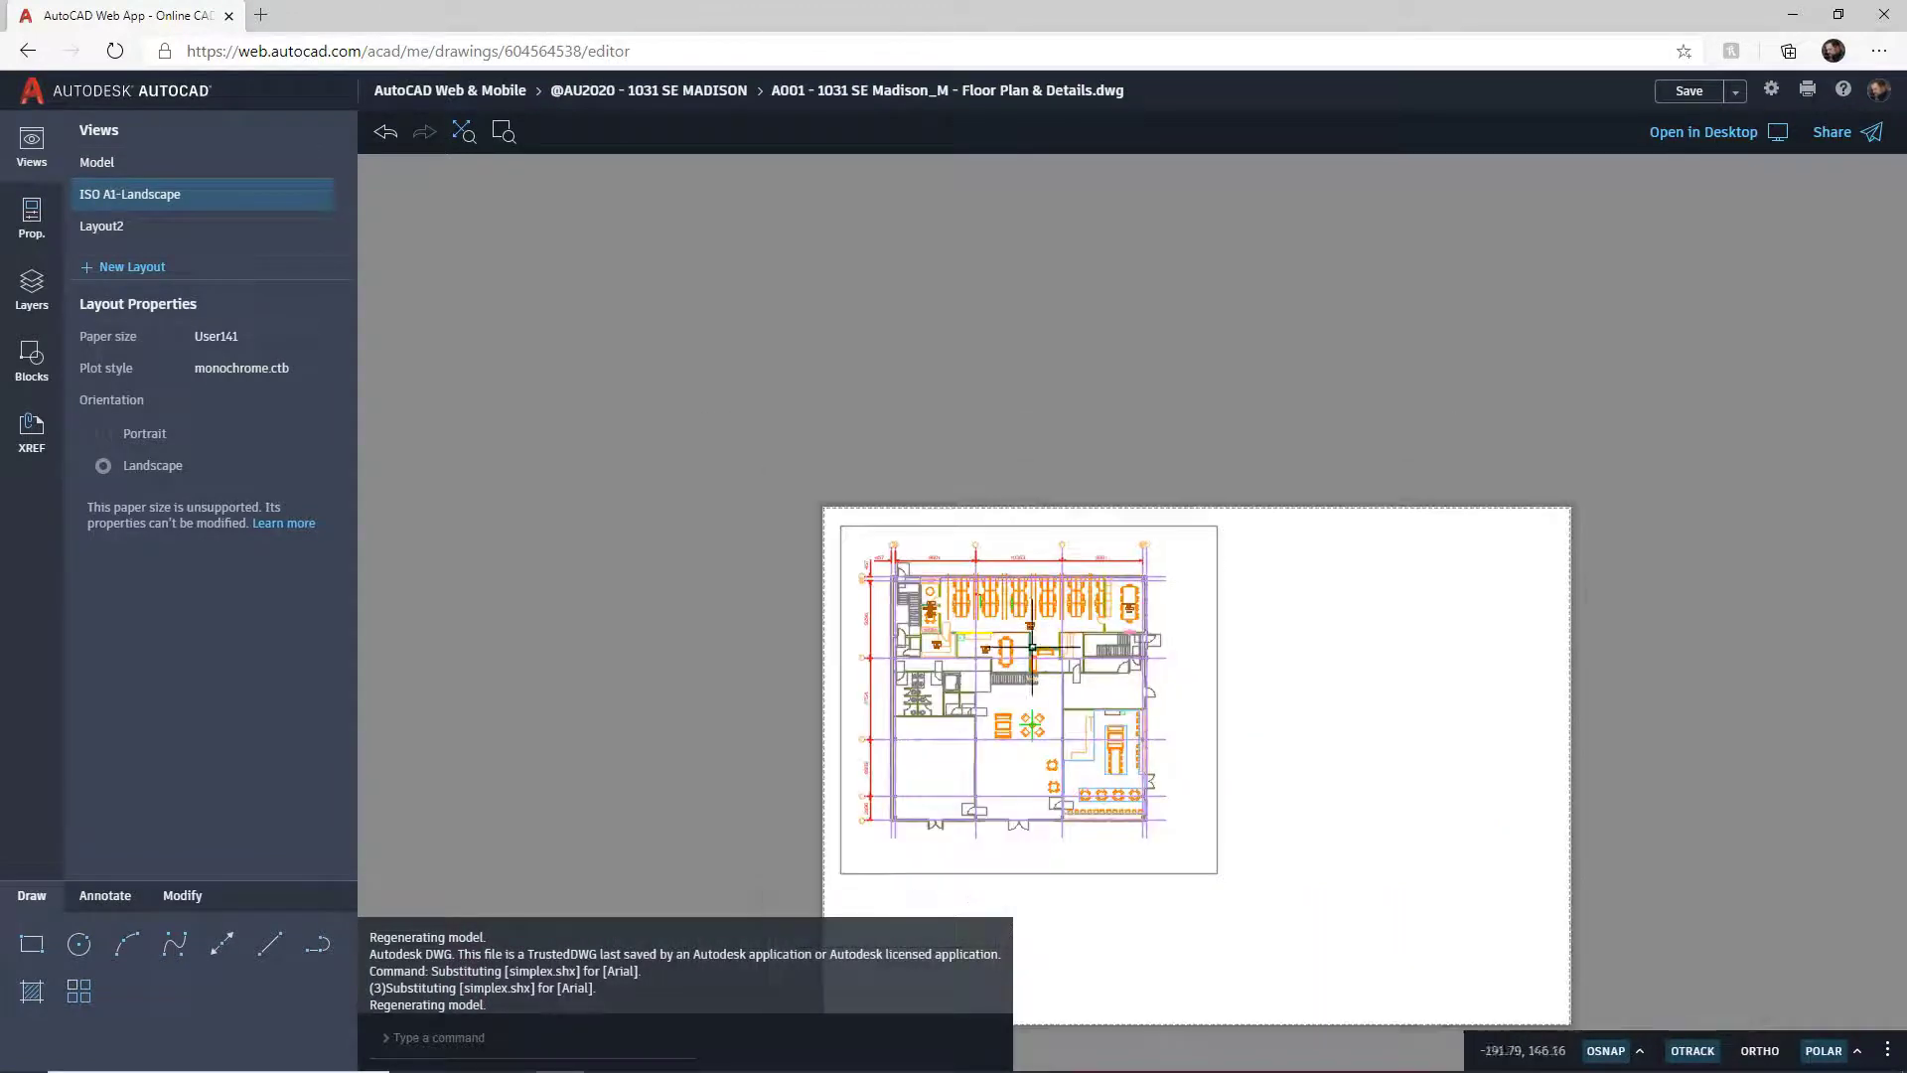
pyautogui.moveTo(1146, 711); pyautogui.dragTo(1022, 507, button='middle')
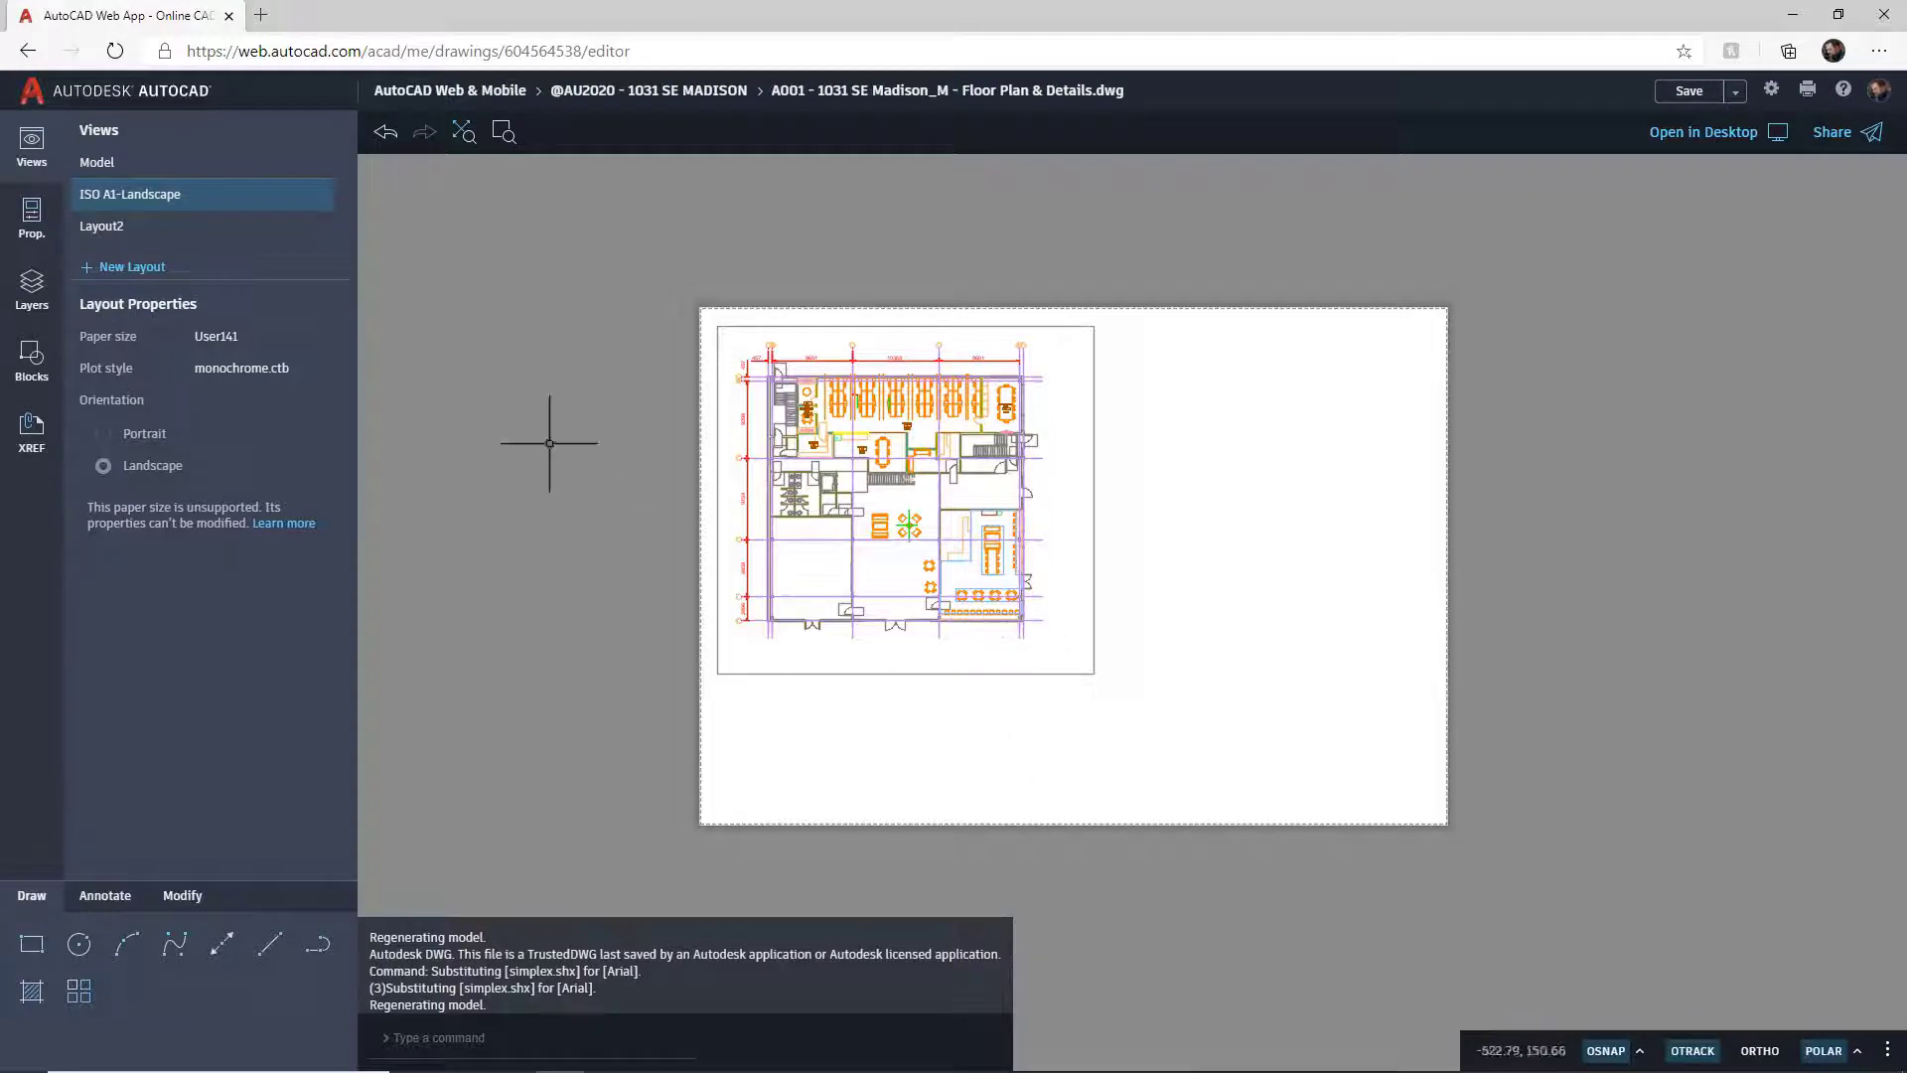
pyautogui.click(99, 164)
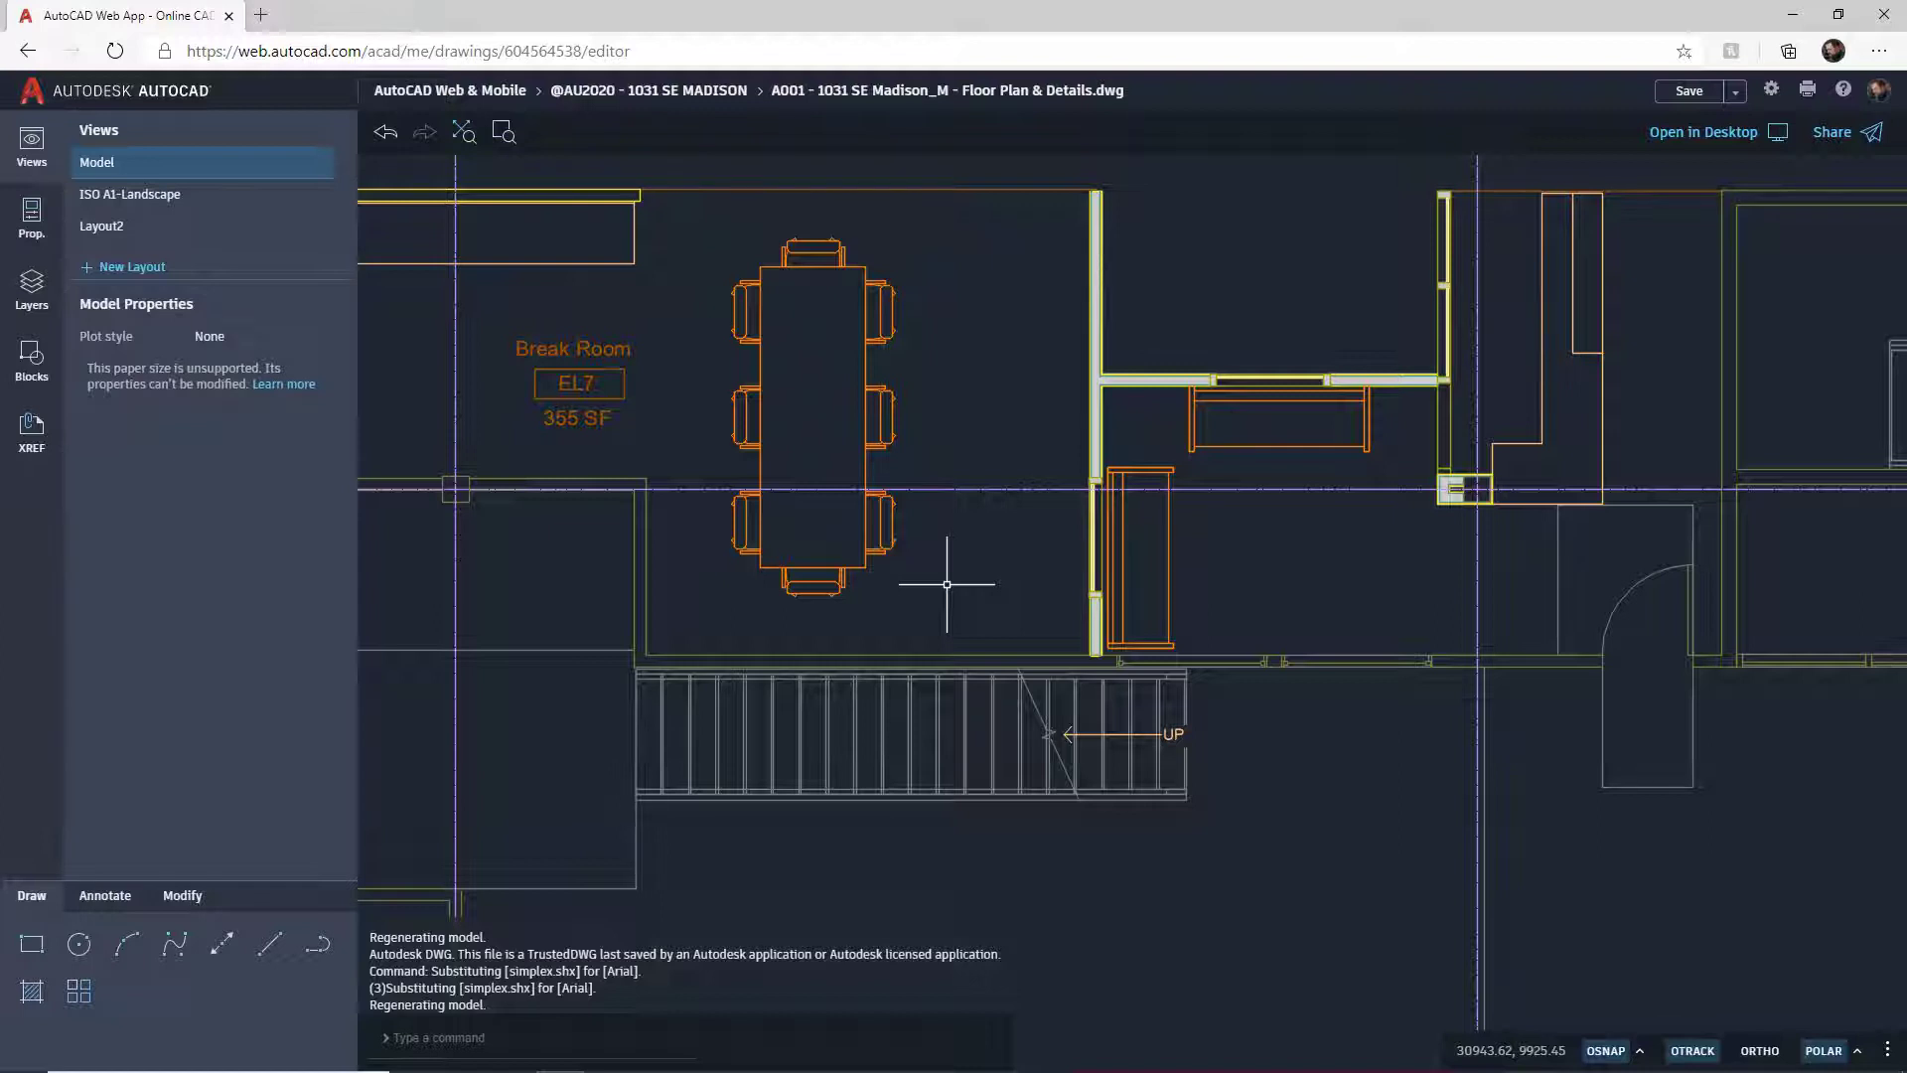
# Step: Inspect the cabinet and sofa in the Properties panel, showing layer A-010-D_DIM, colour ByLayer
pyautogui.click(1168, 521)
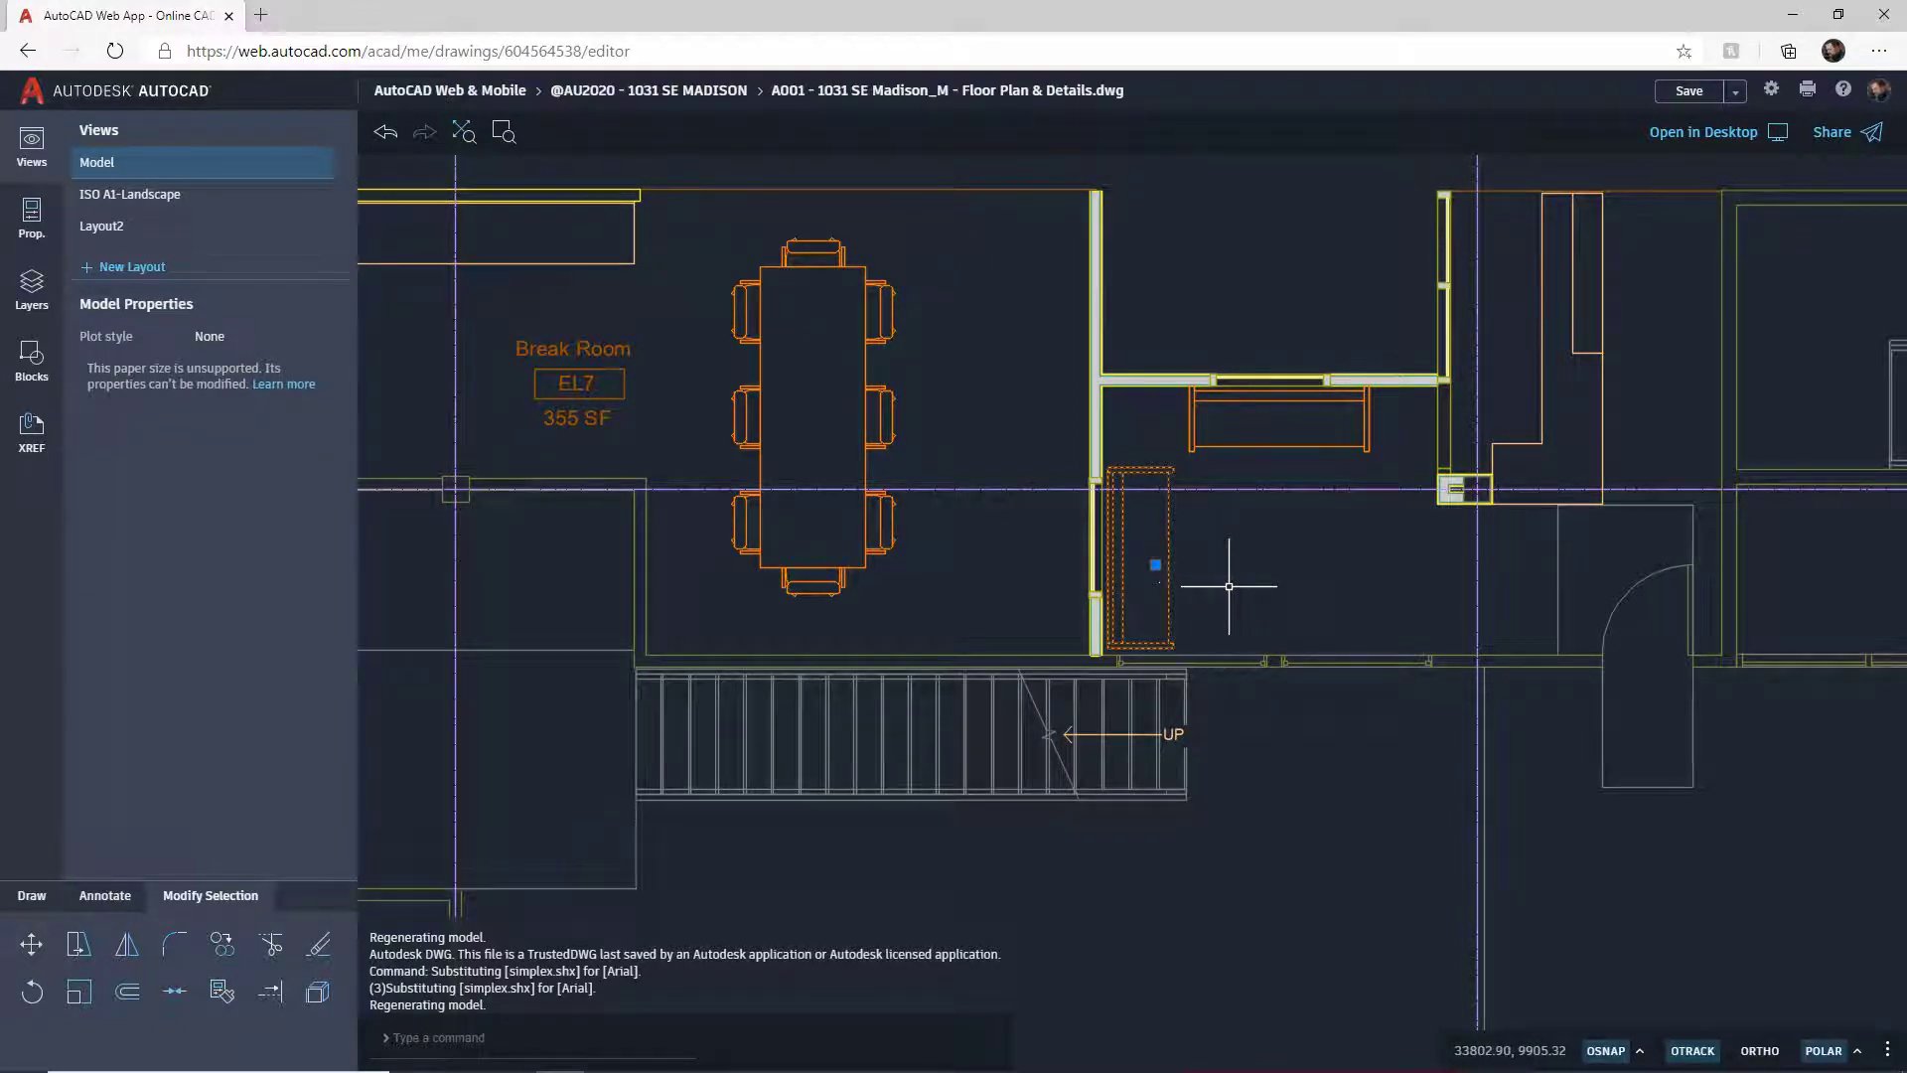
pyautogui.press('Escape')
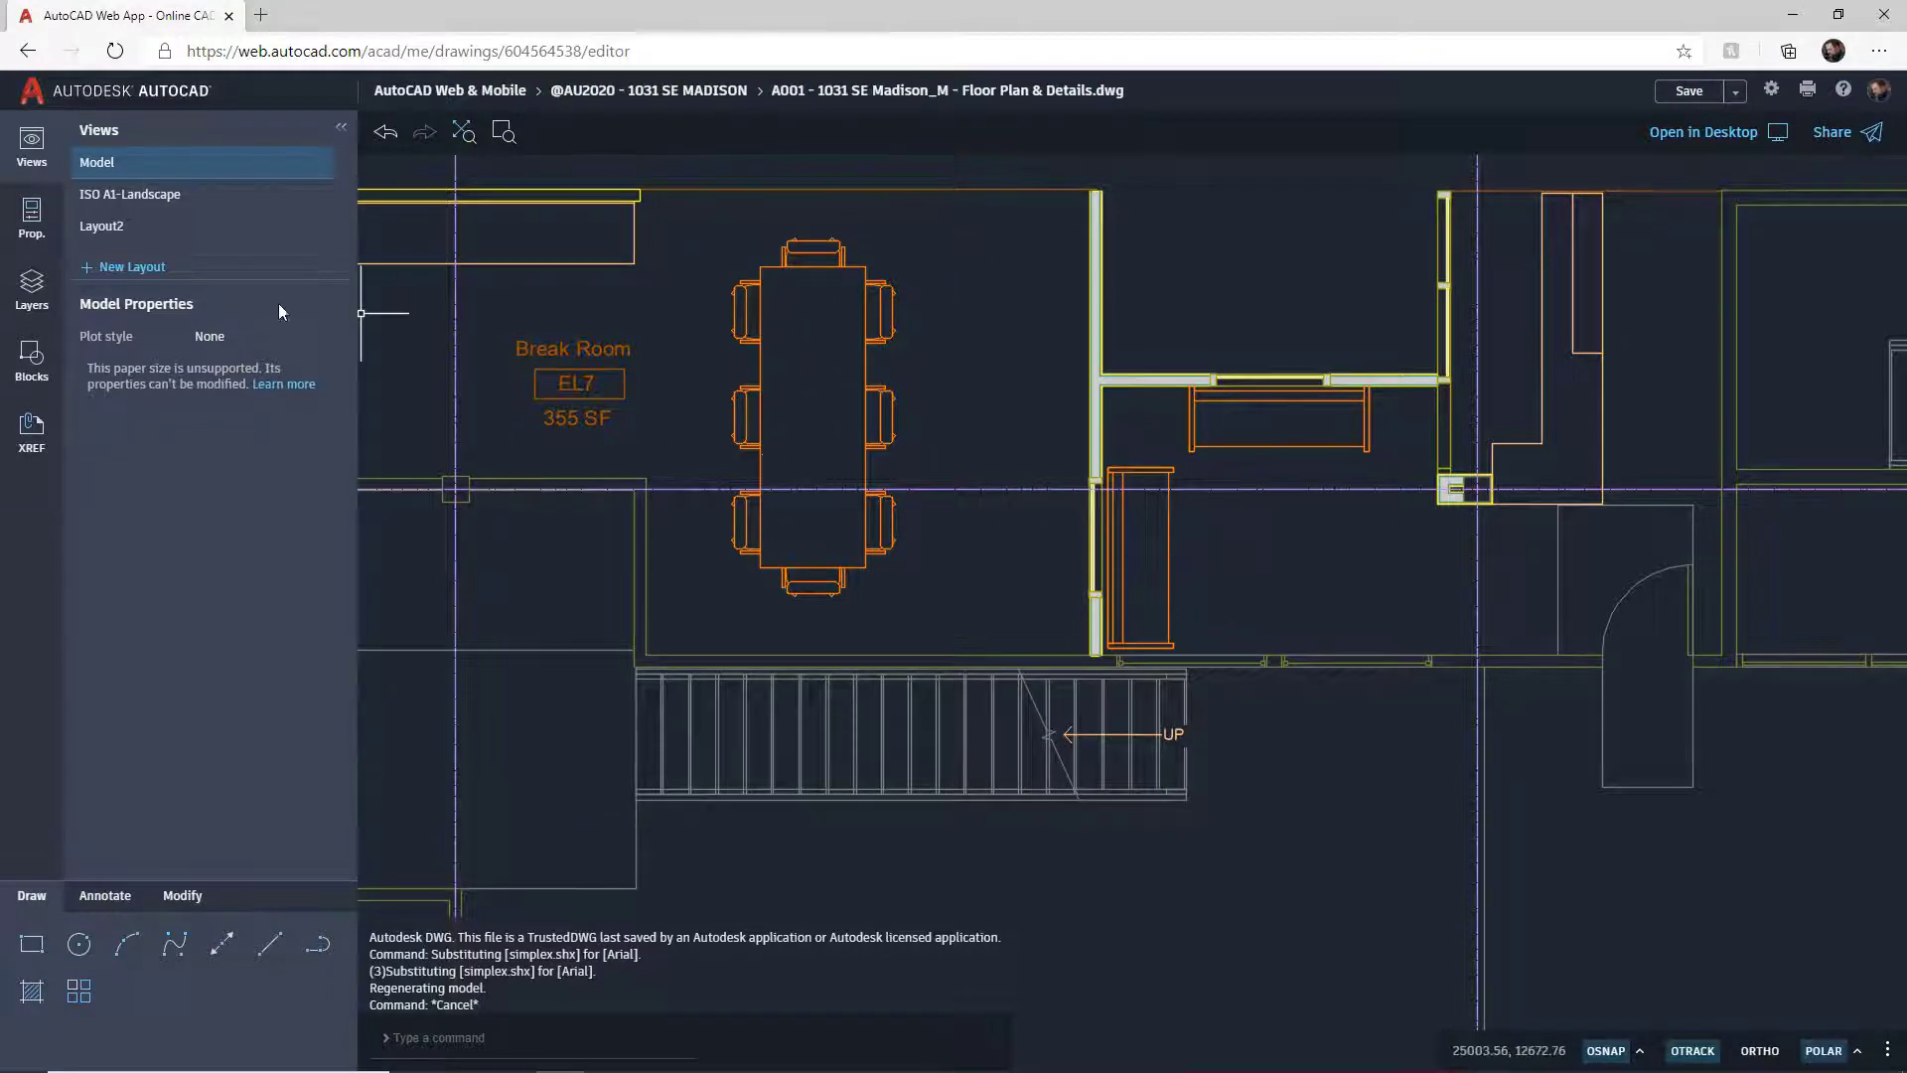
pyautogui.click(35, 227)
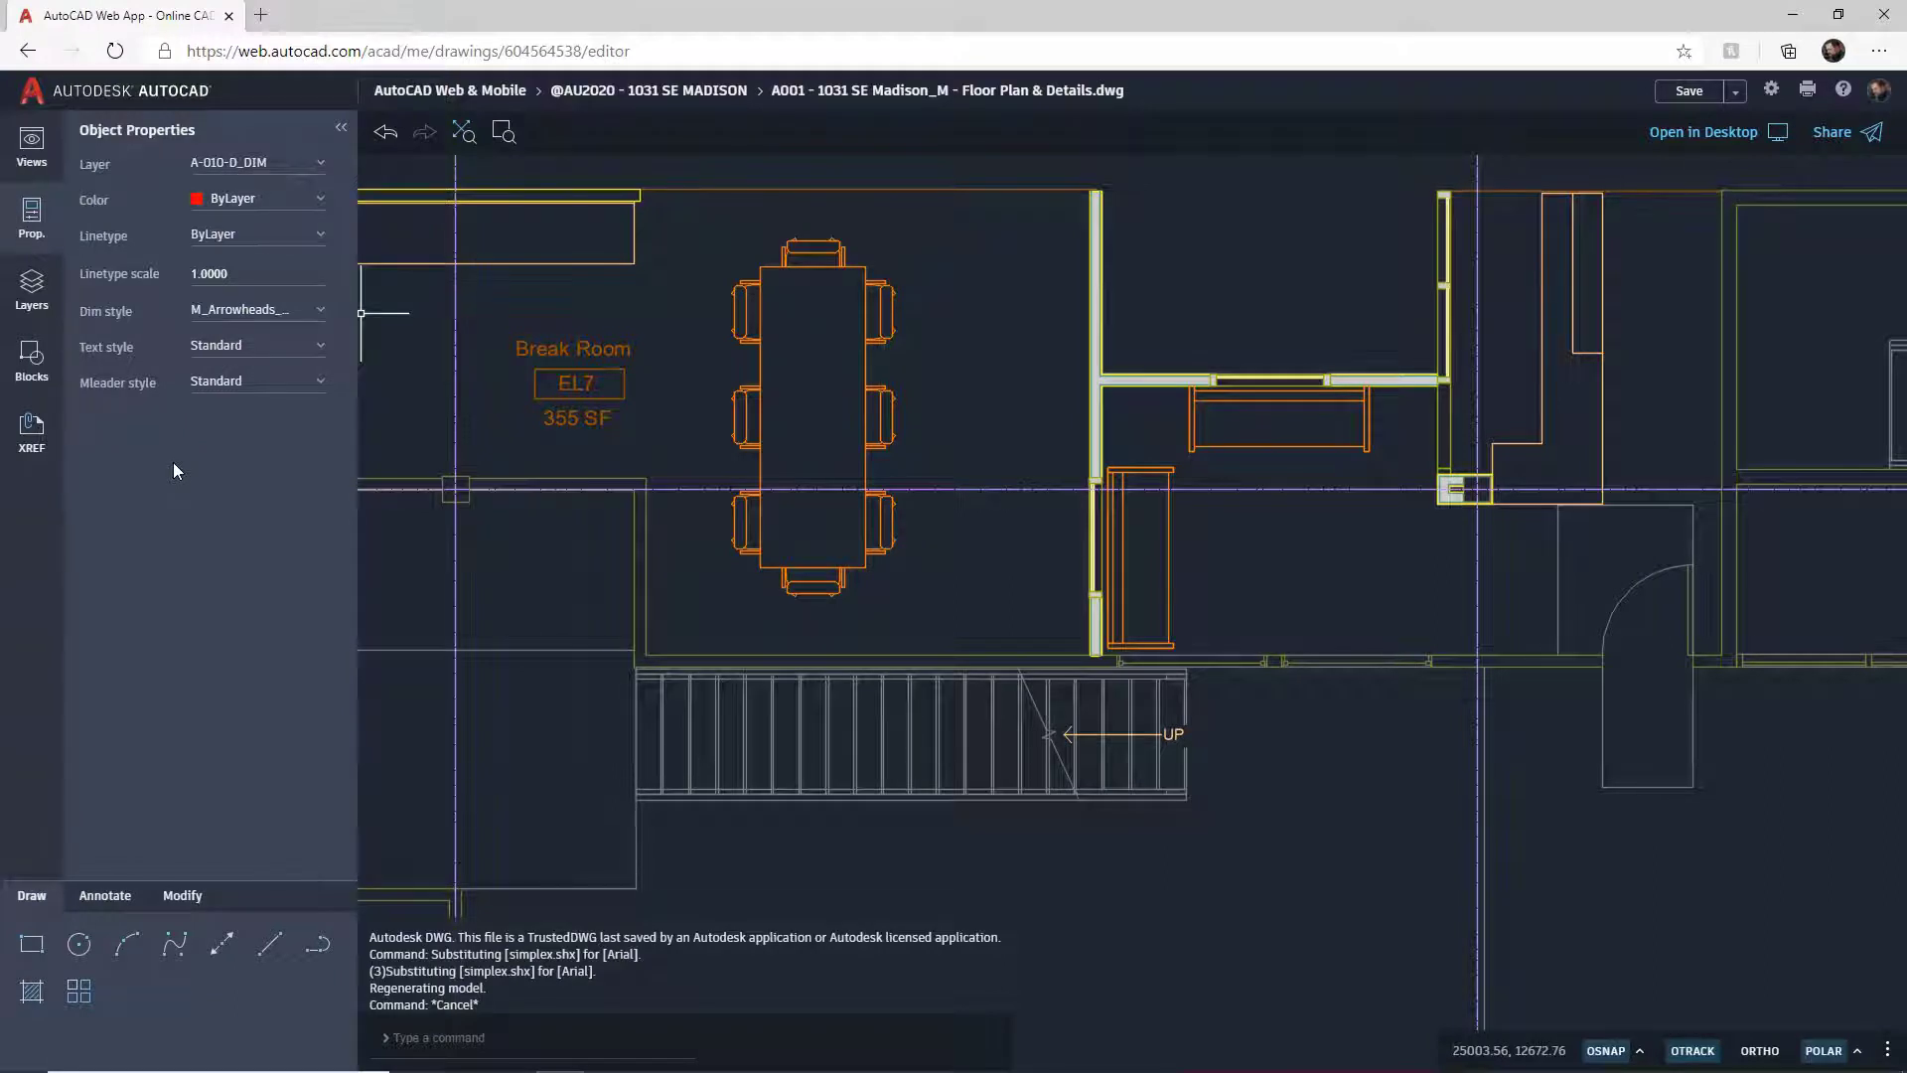
pyautogui.click(1167, 541)
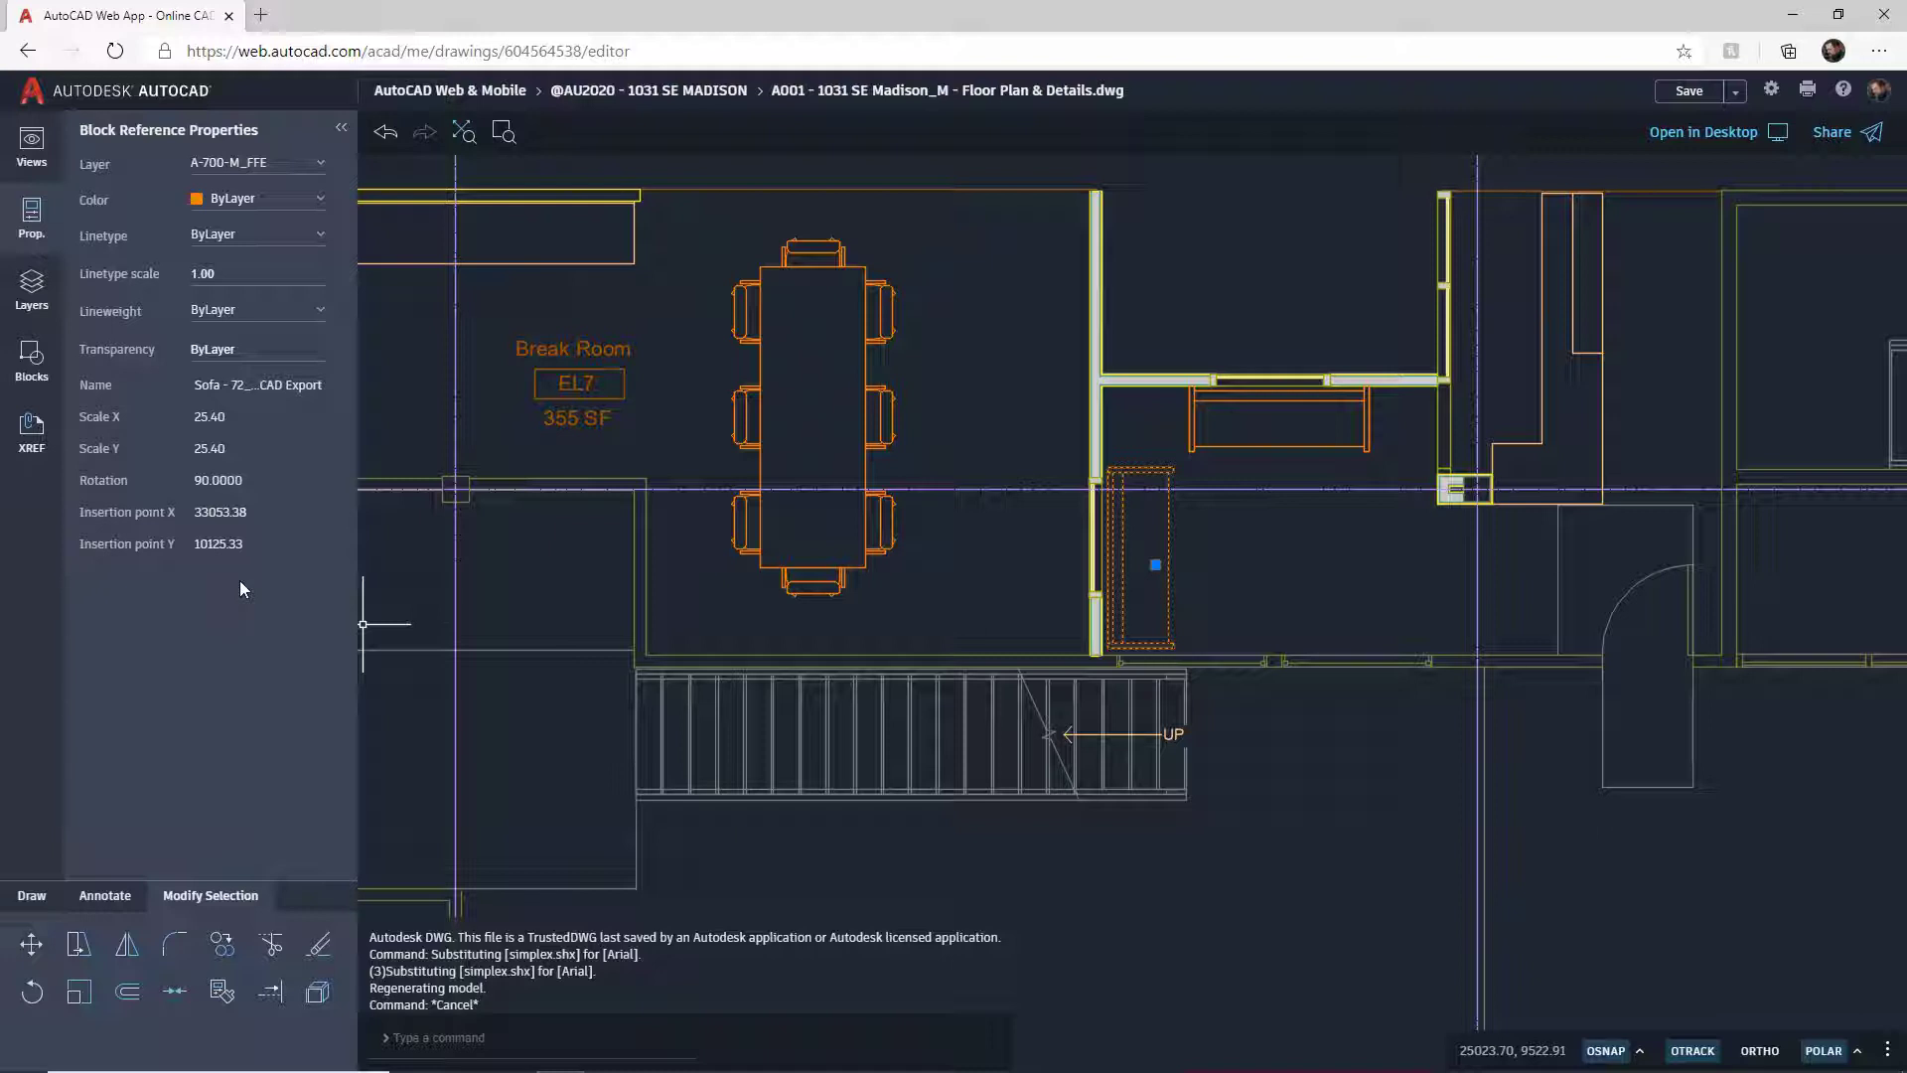
pyautogui.press('Escape')
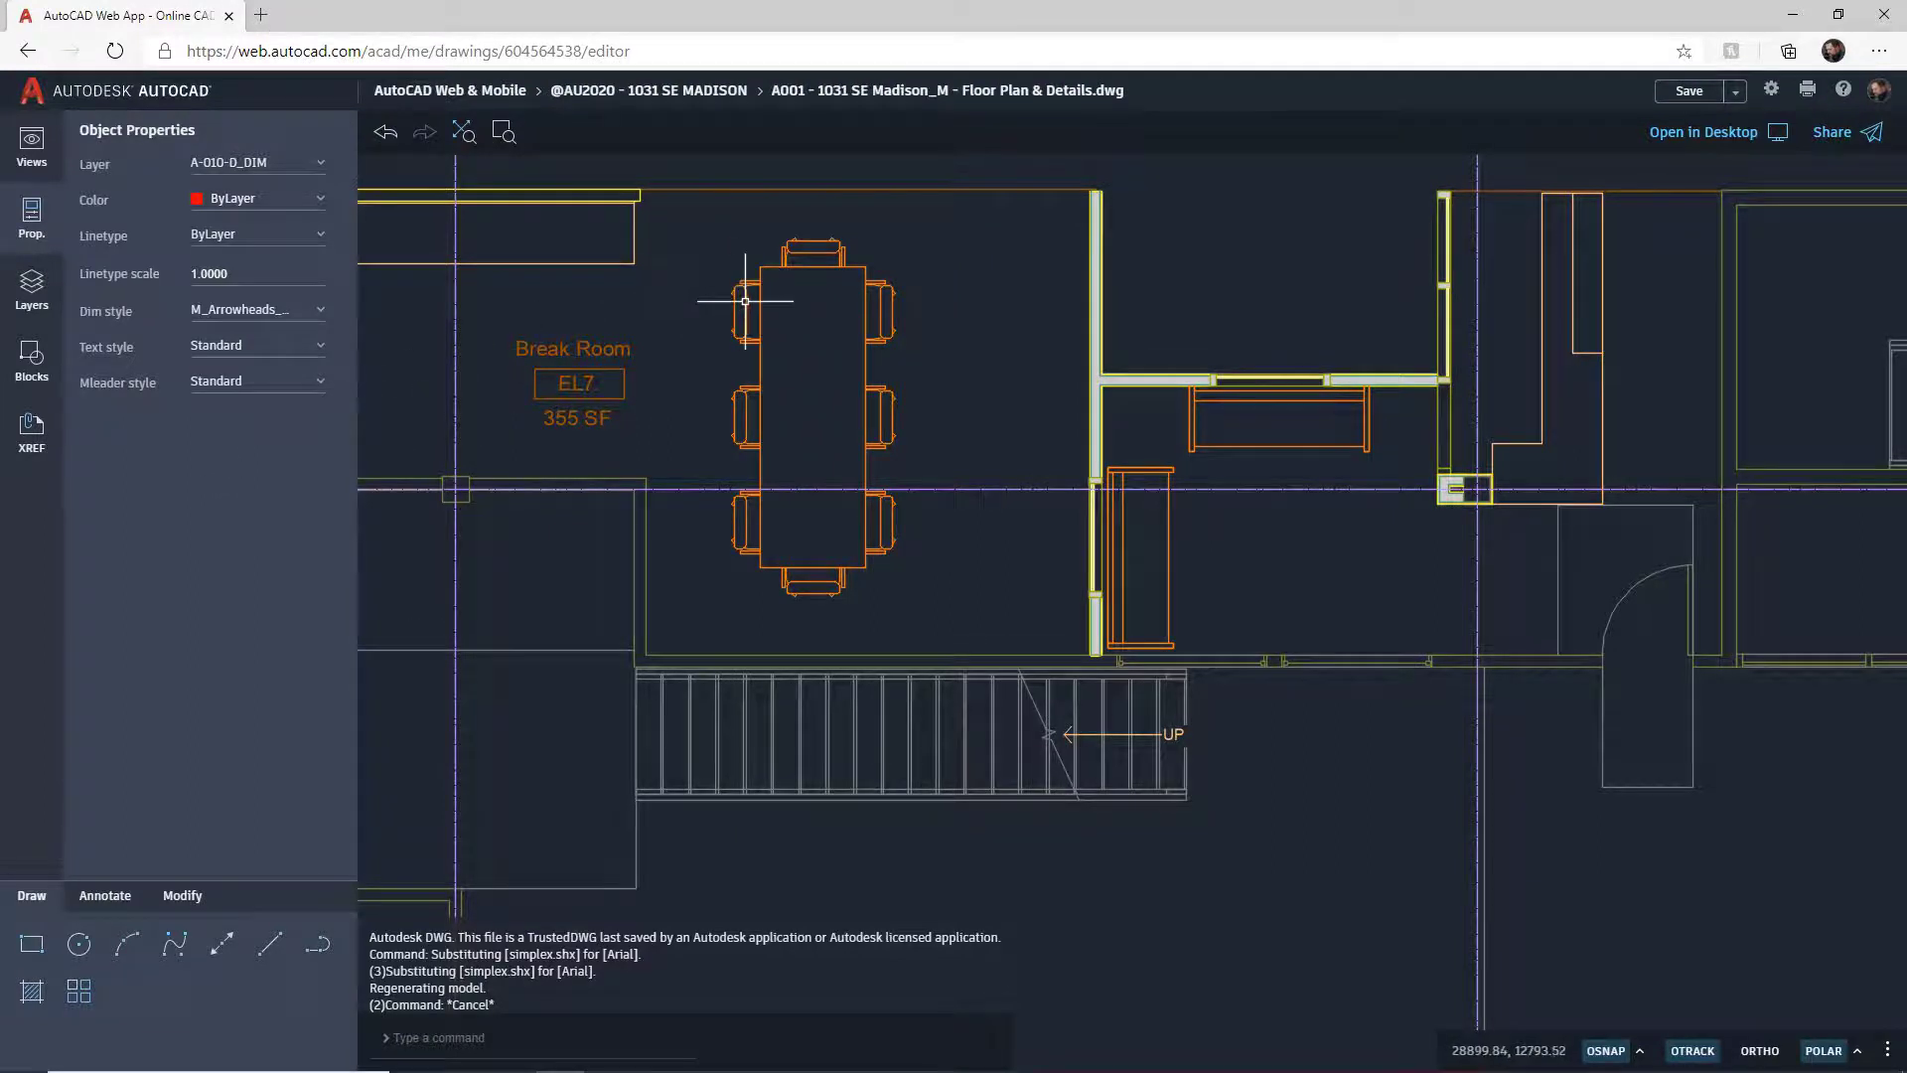
# Step: Check the Break Room label, zoom out to the whole building, and display the Layers panel
pyautogui.scroll(5, 740, 295)
pyautogui.scroll(4, 745, 299)
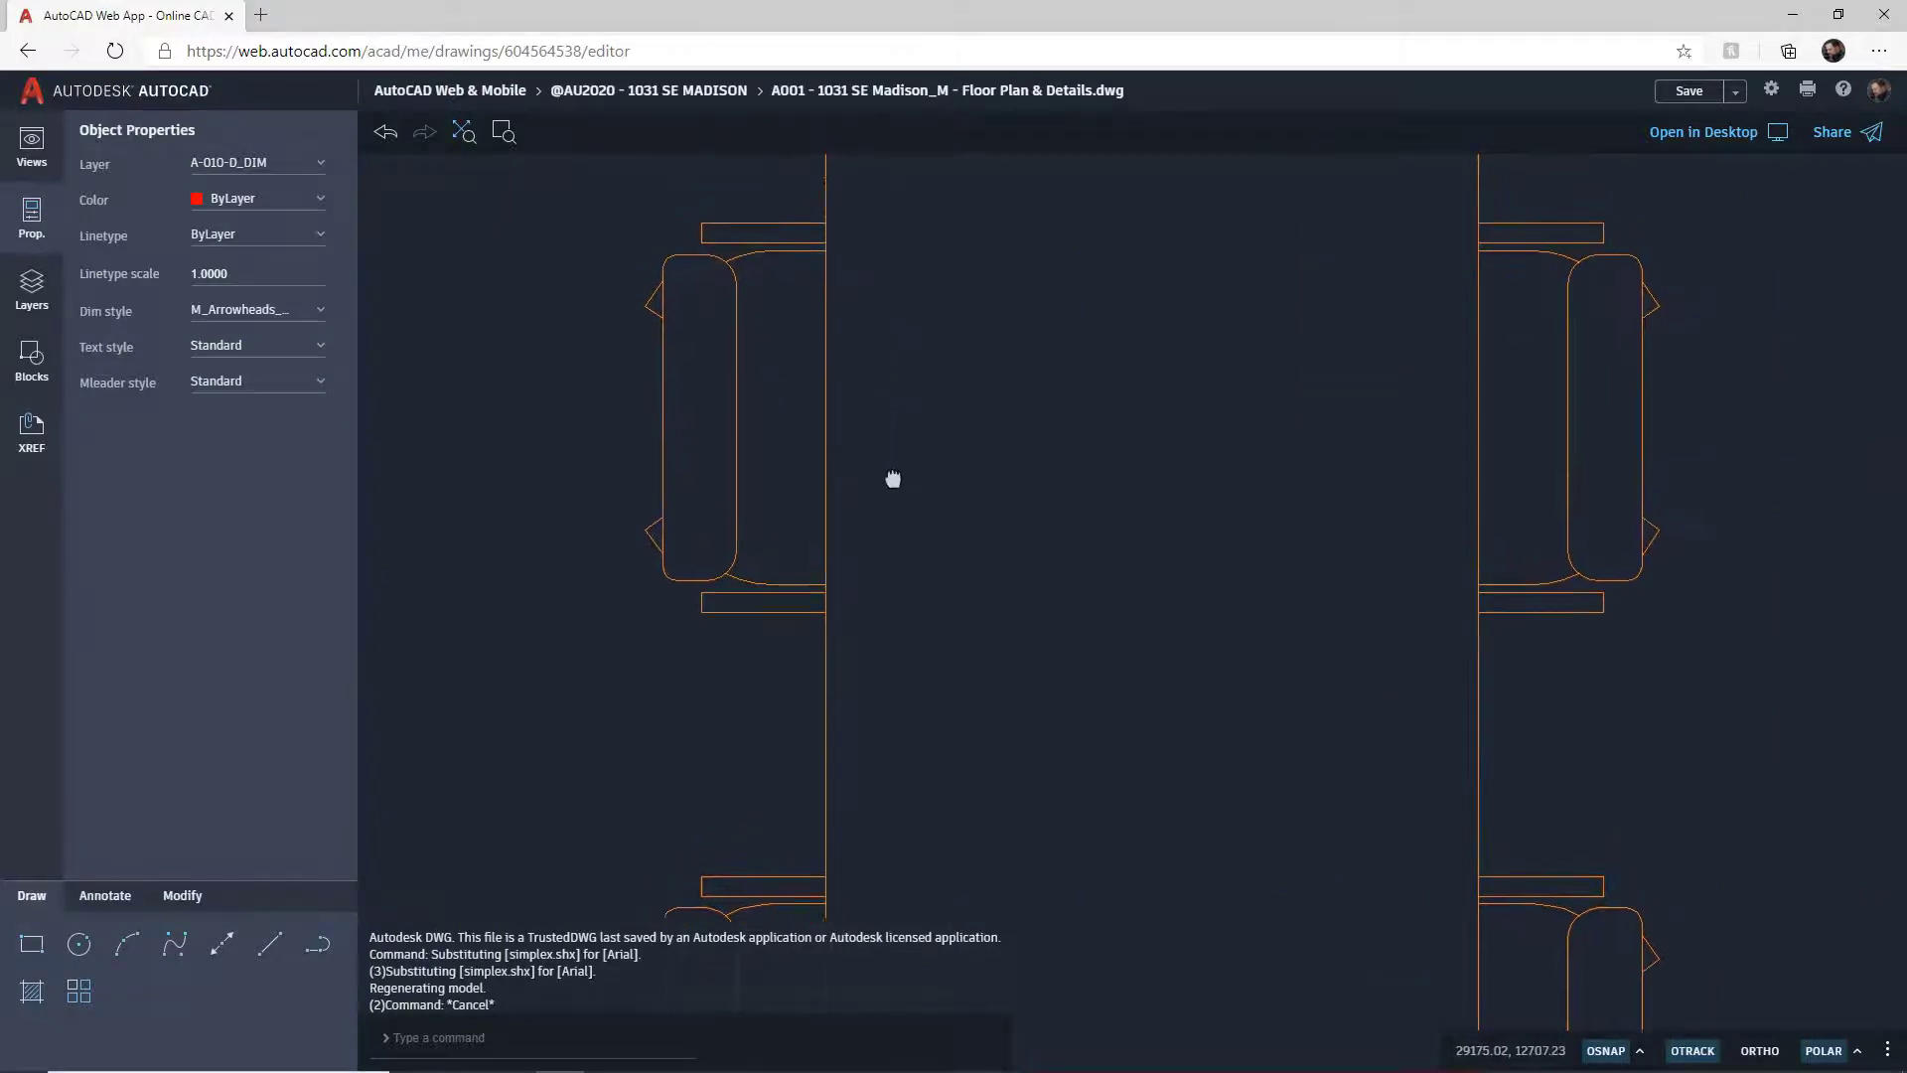
pyautogui.scroll(-4, 879, 673)
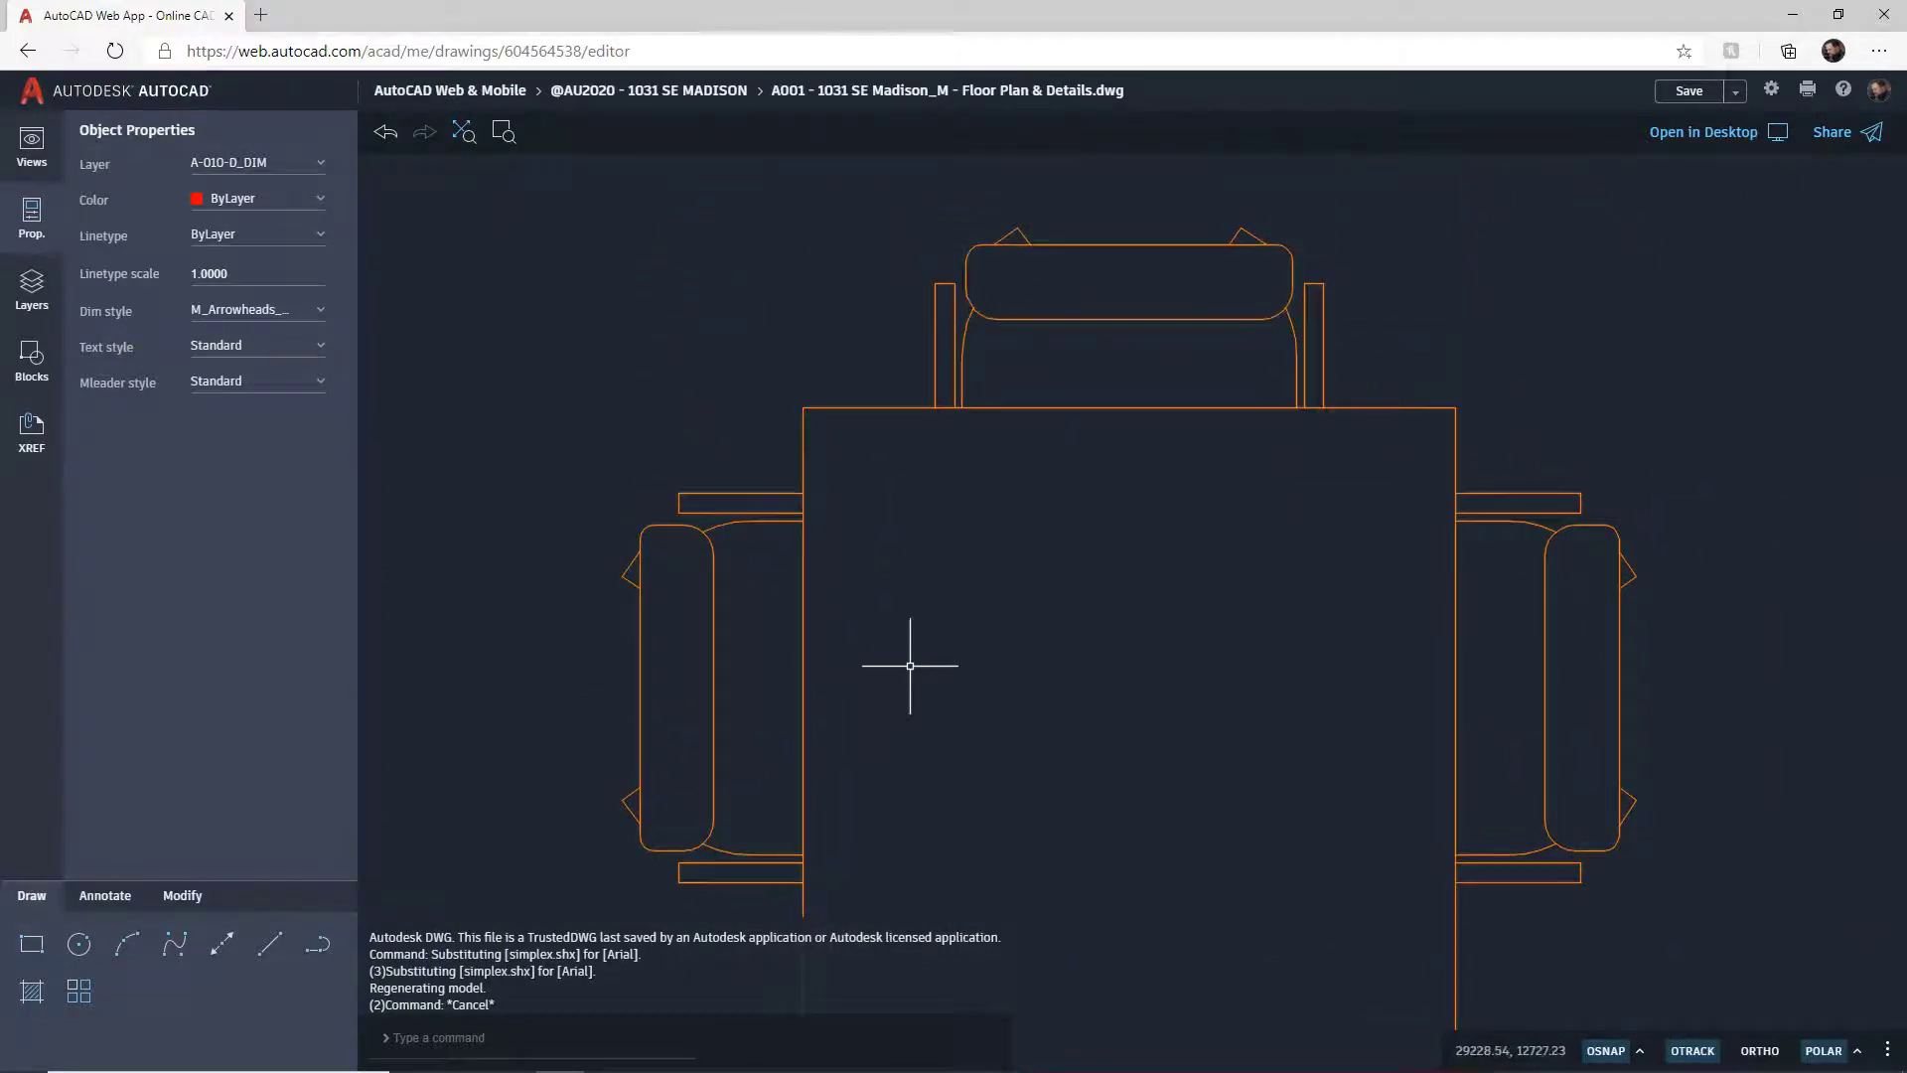
pyautogui.scroll(-6, 909, 665)
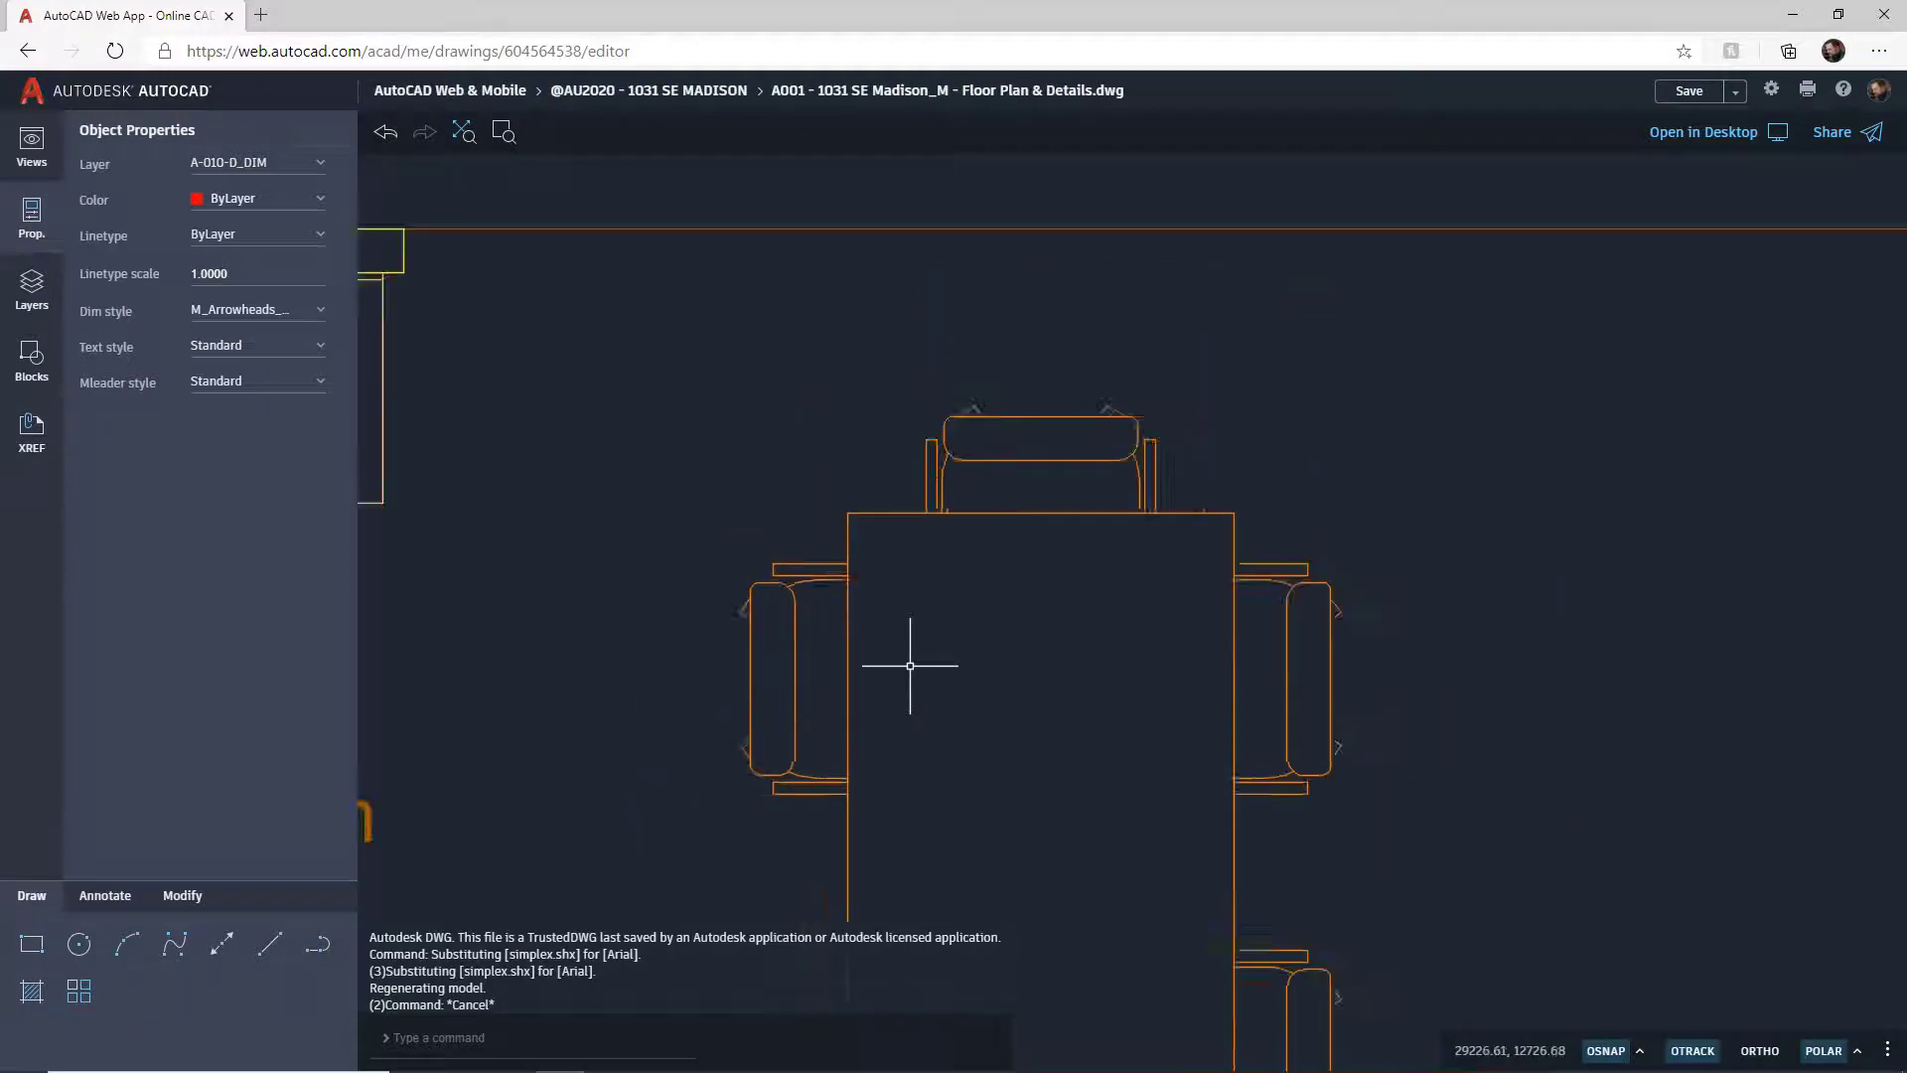
pyautogui.moveTo(787, 672); pyautogui.dragTo(976, 405, button='middle')
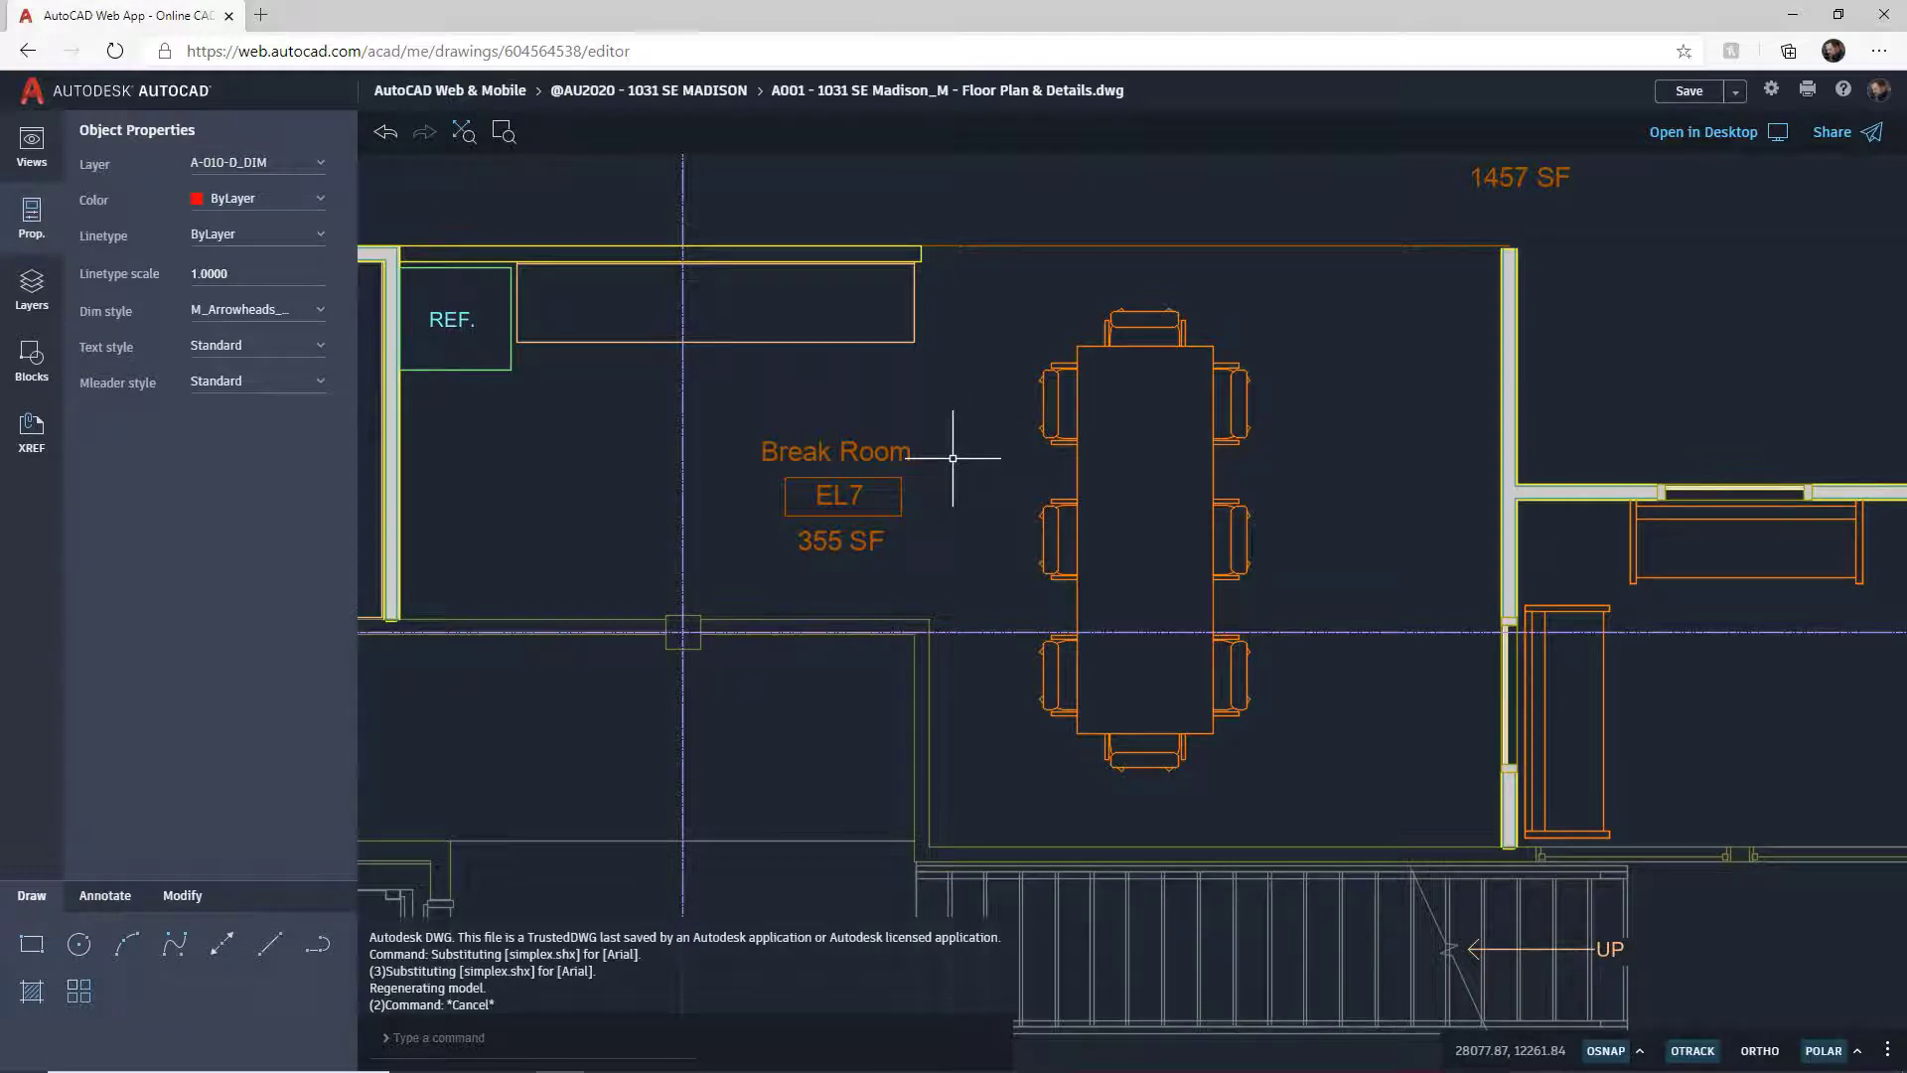
pyautogui.click(849, 437)
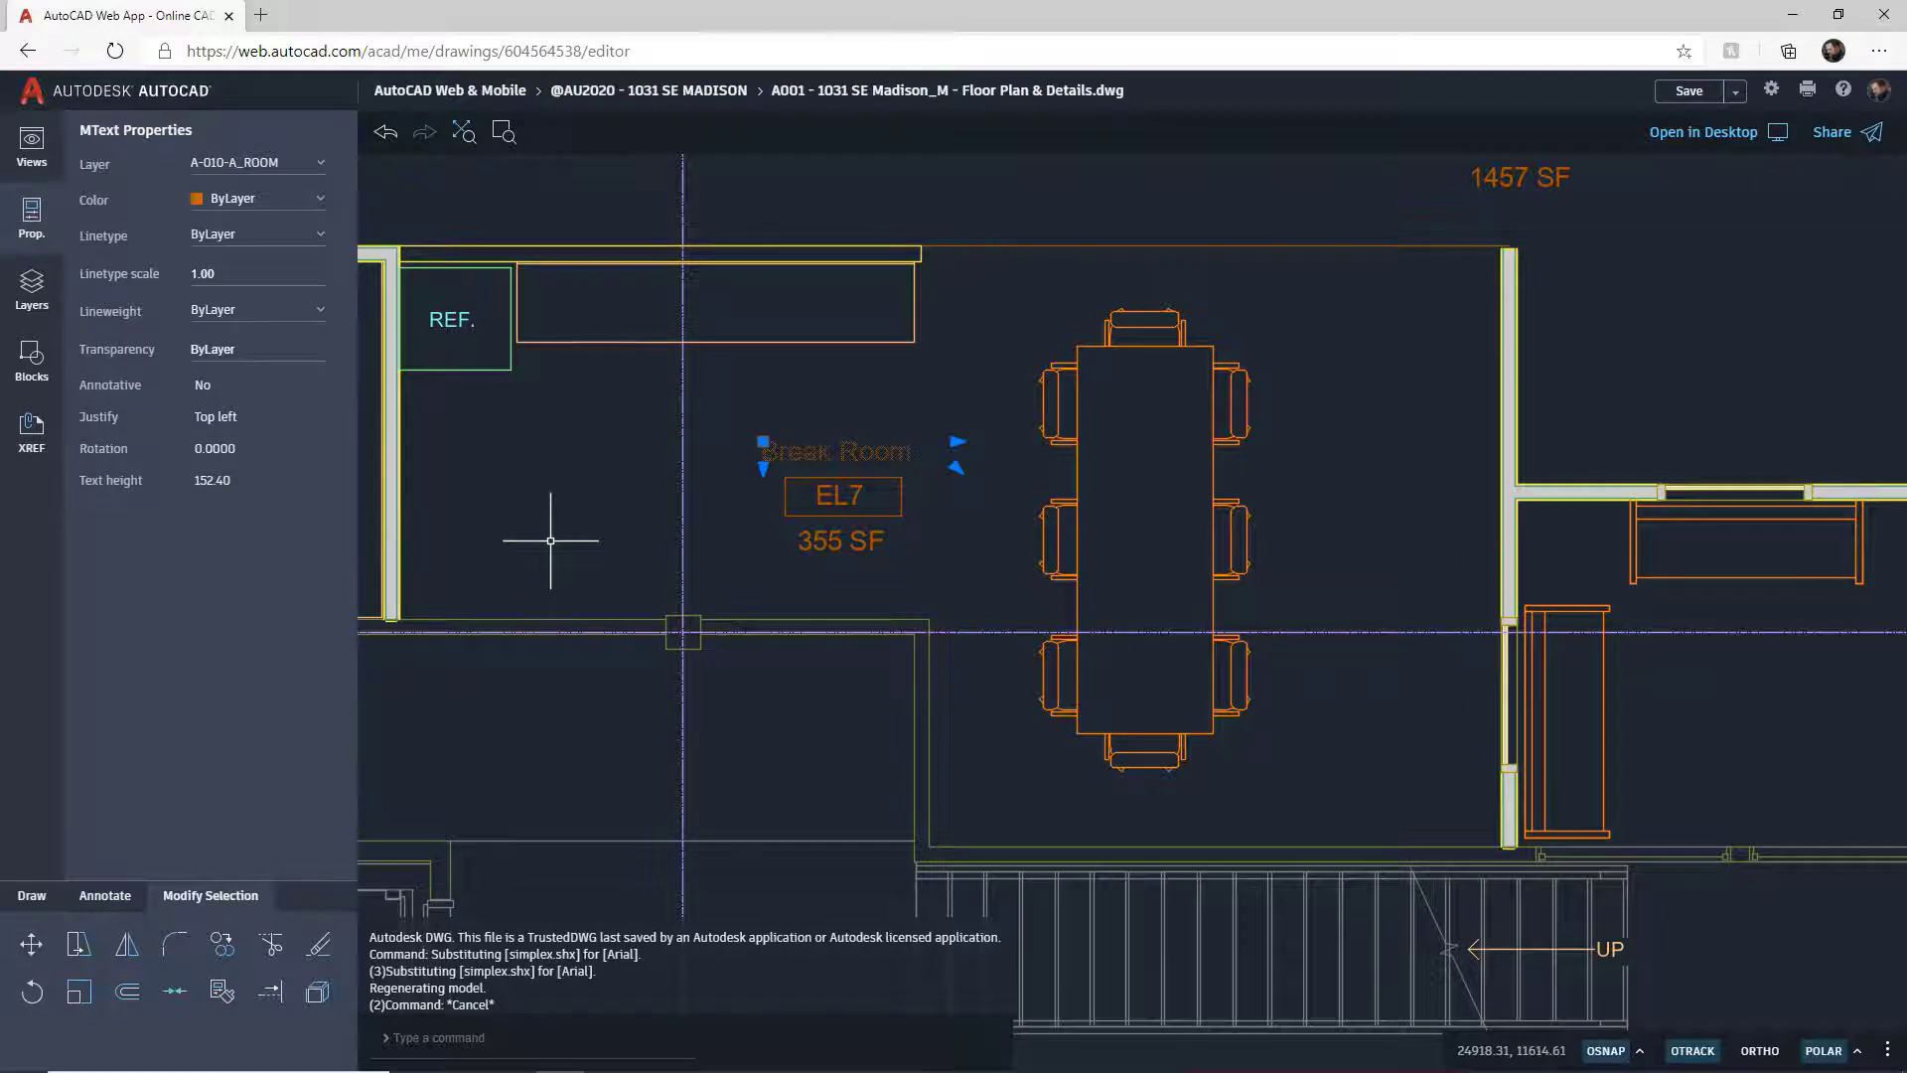
pyautogui.press('Escape')
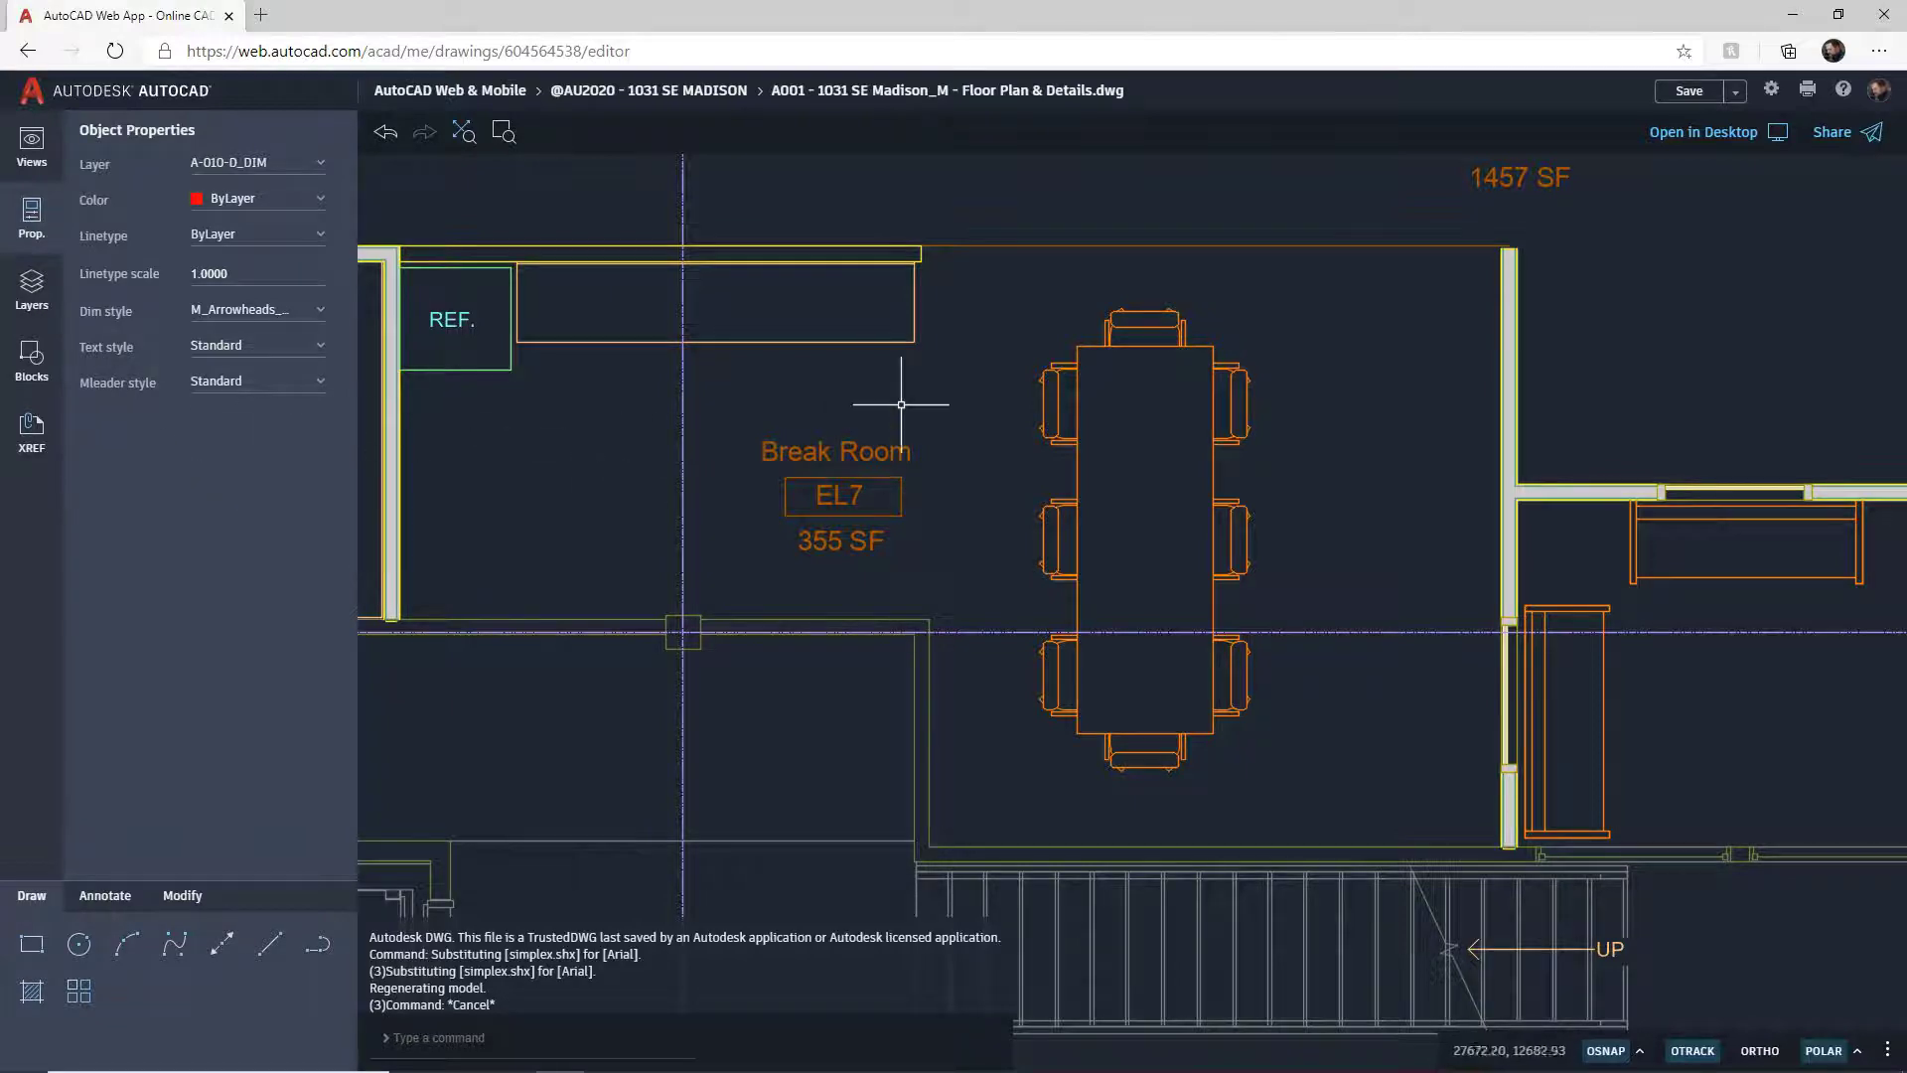
pyautogui.scroll(-7, 906, 397)
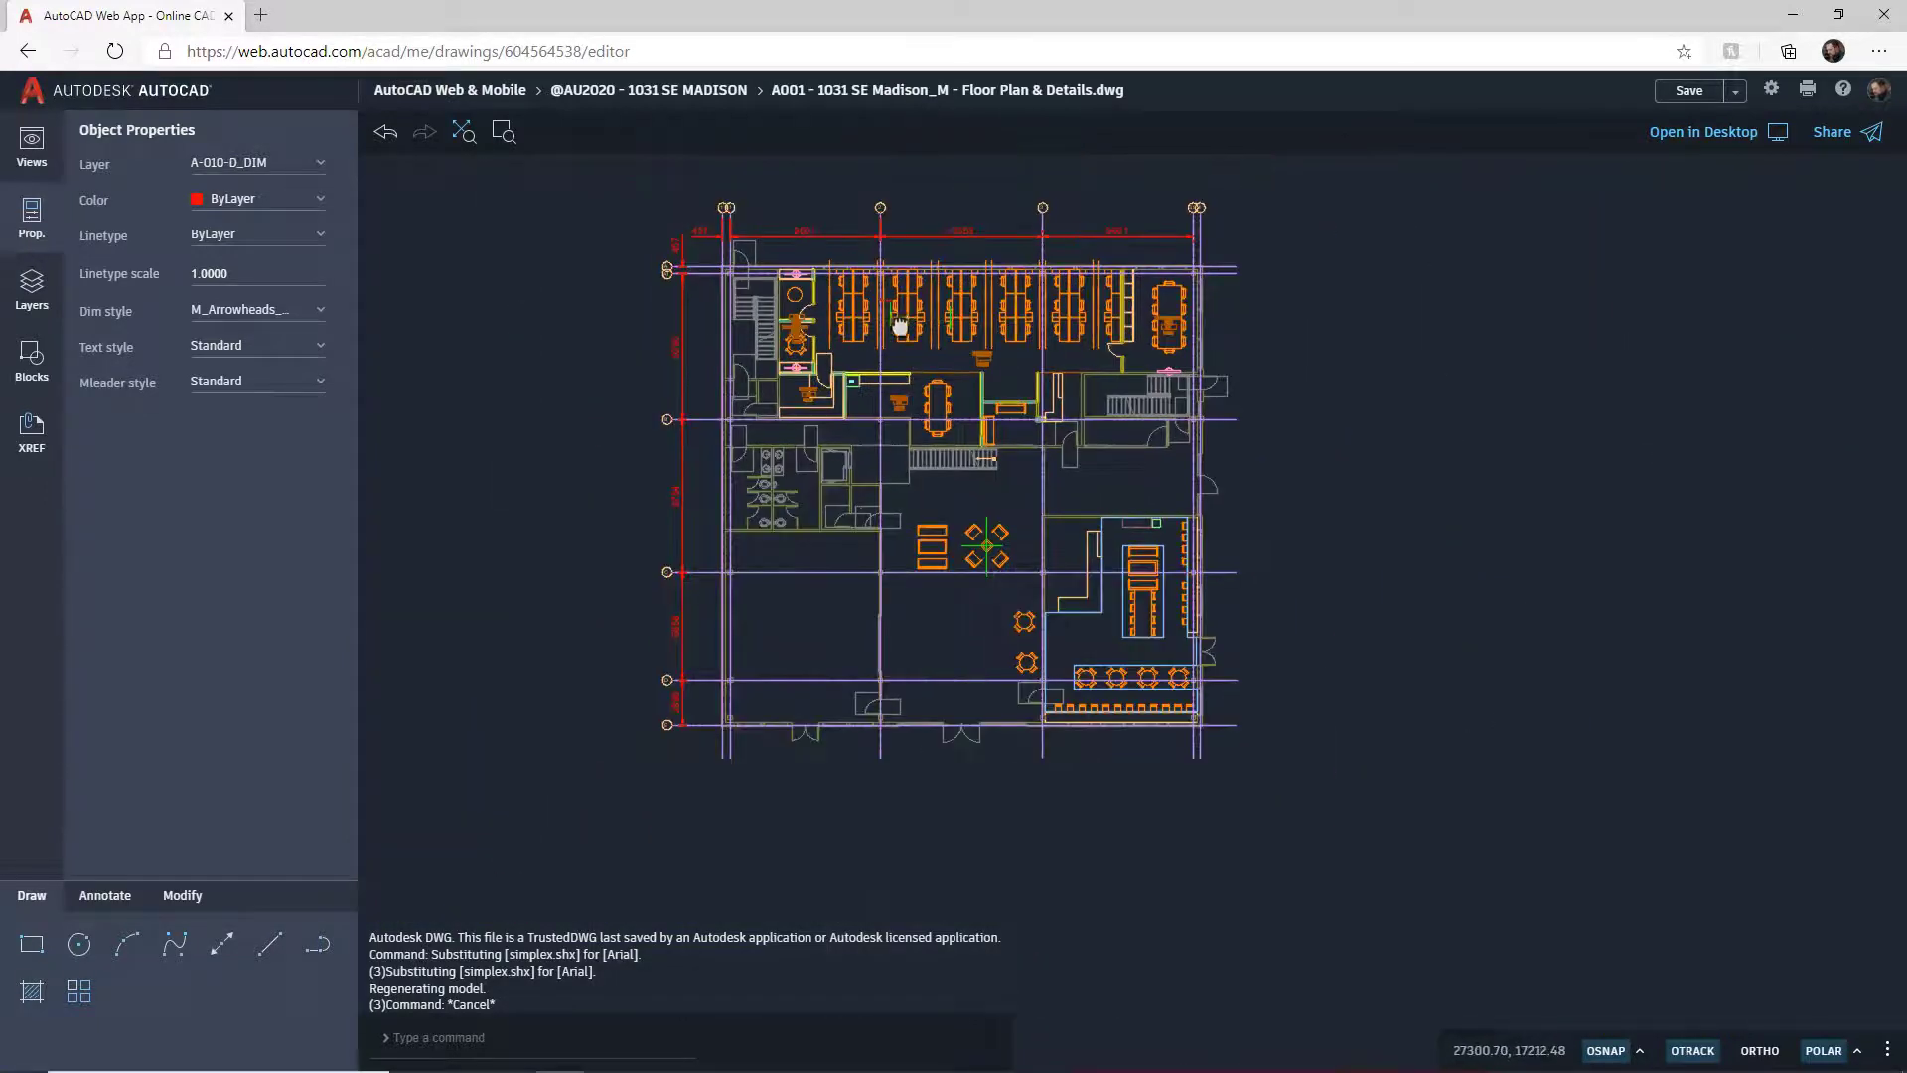
pyautogui.scroll(-2, 899, 387)
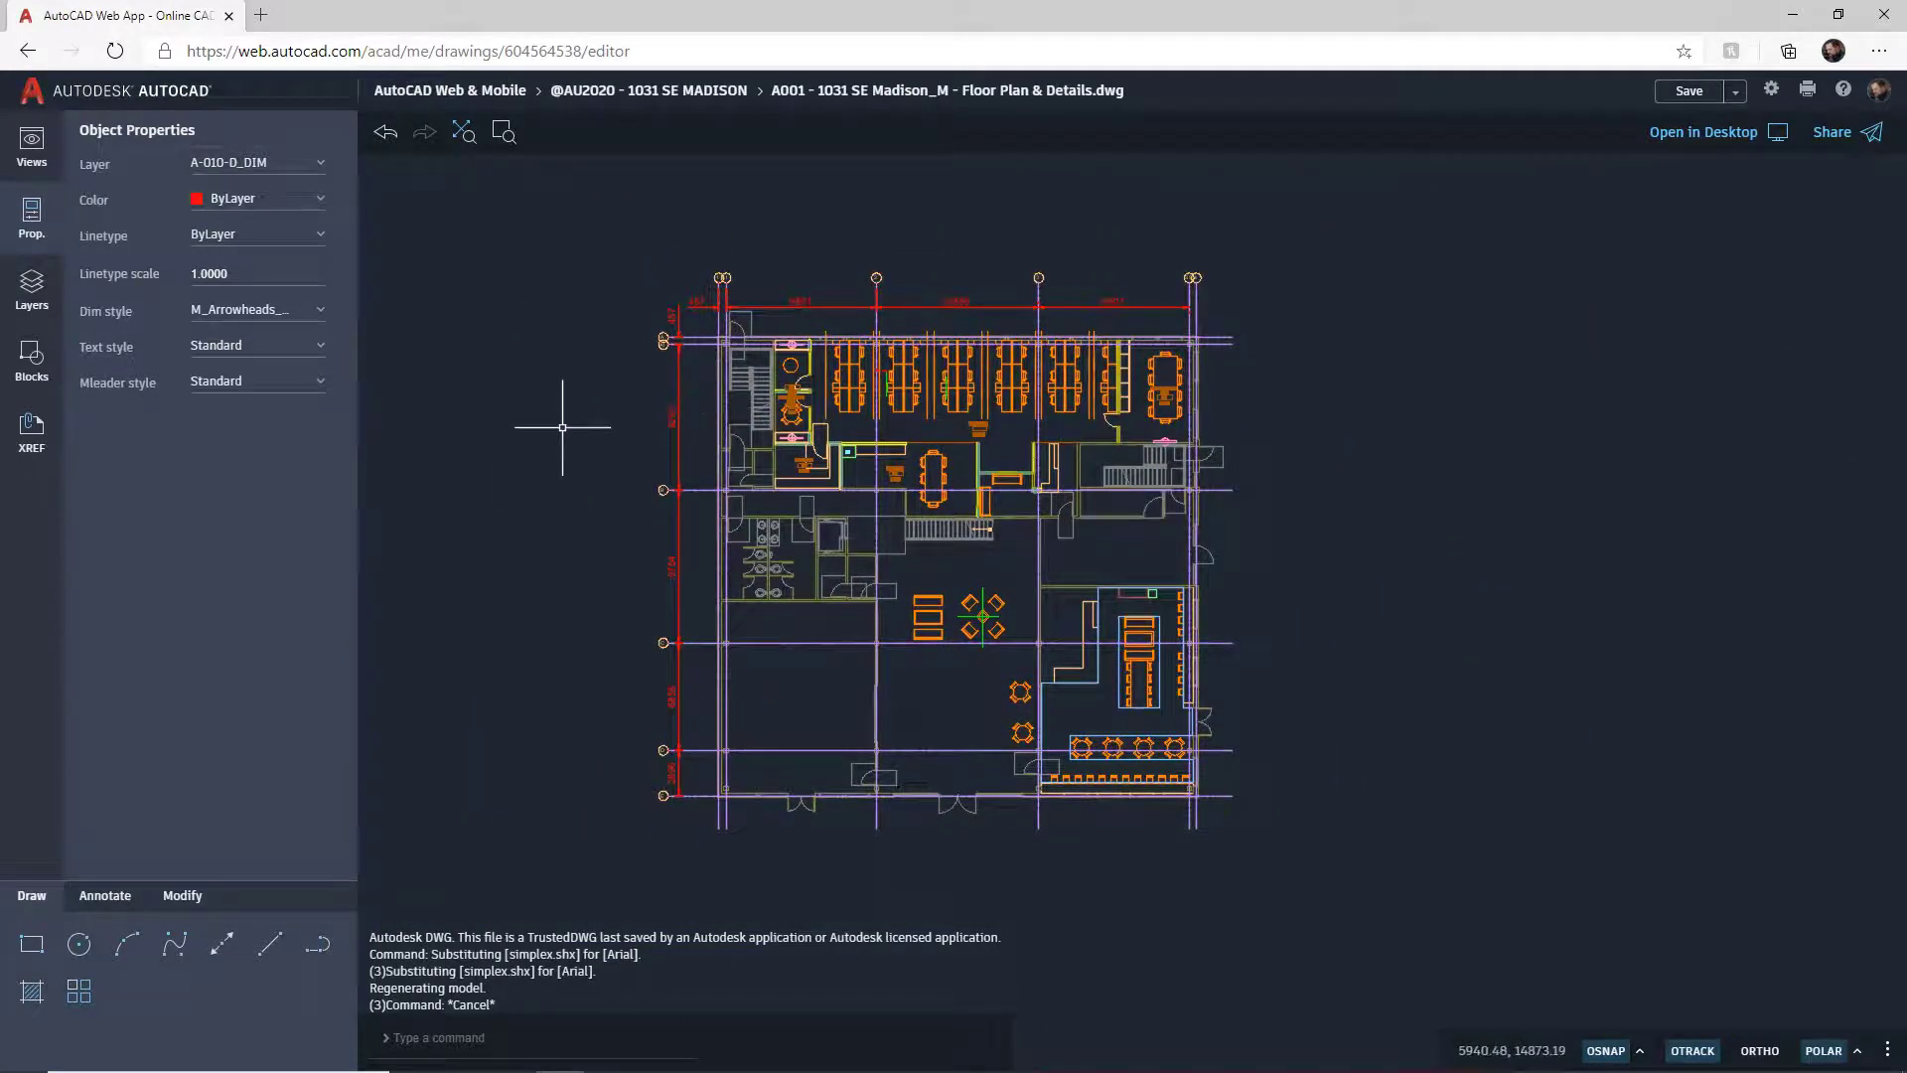
pyautogui.click(32, 288)
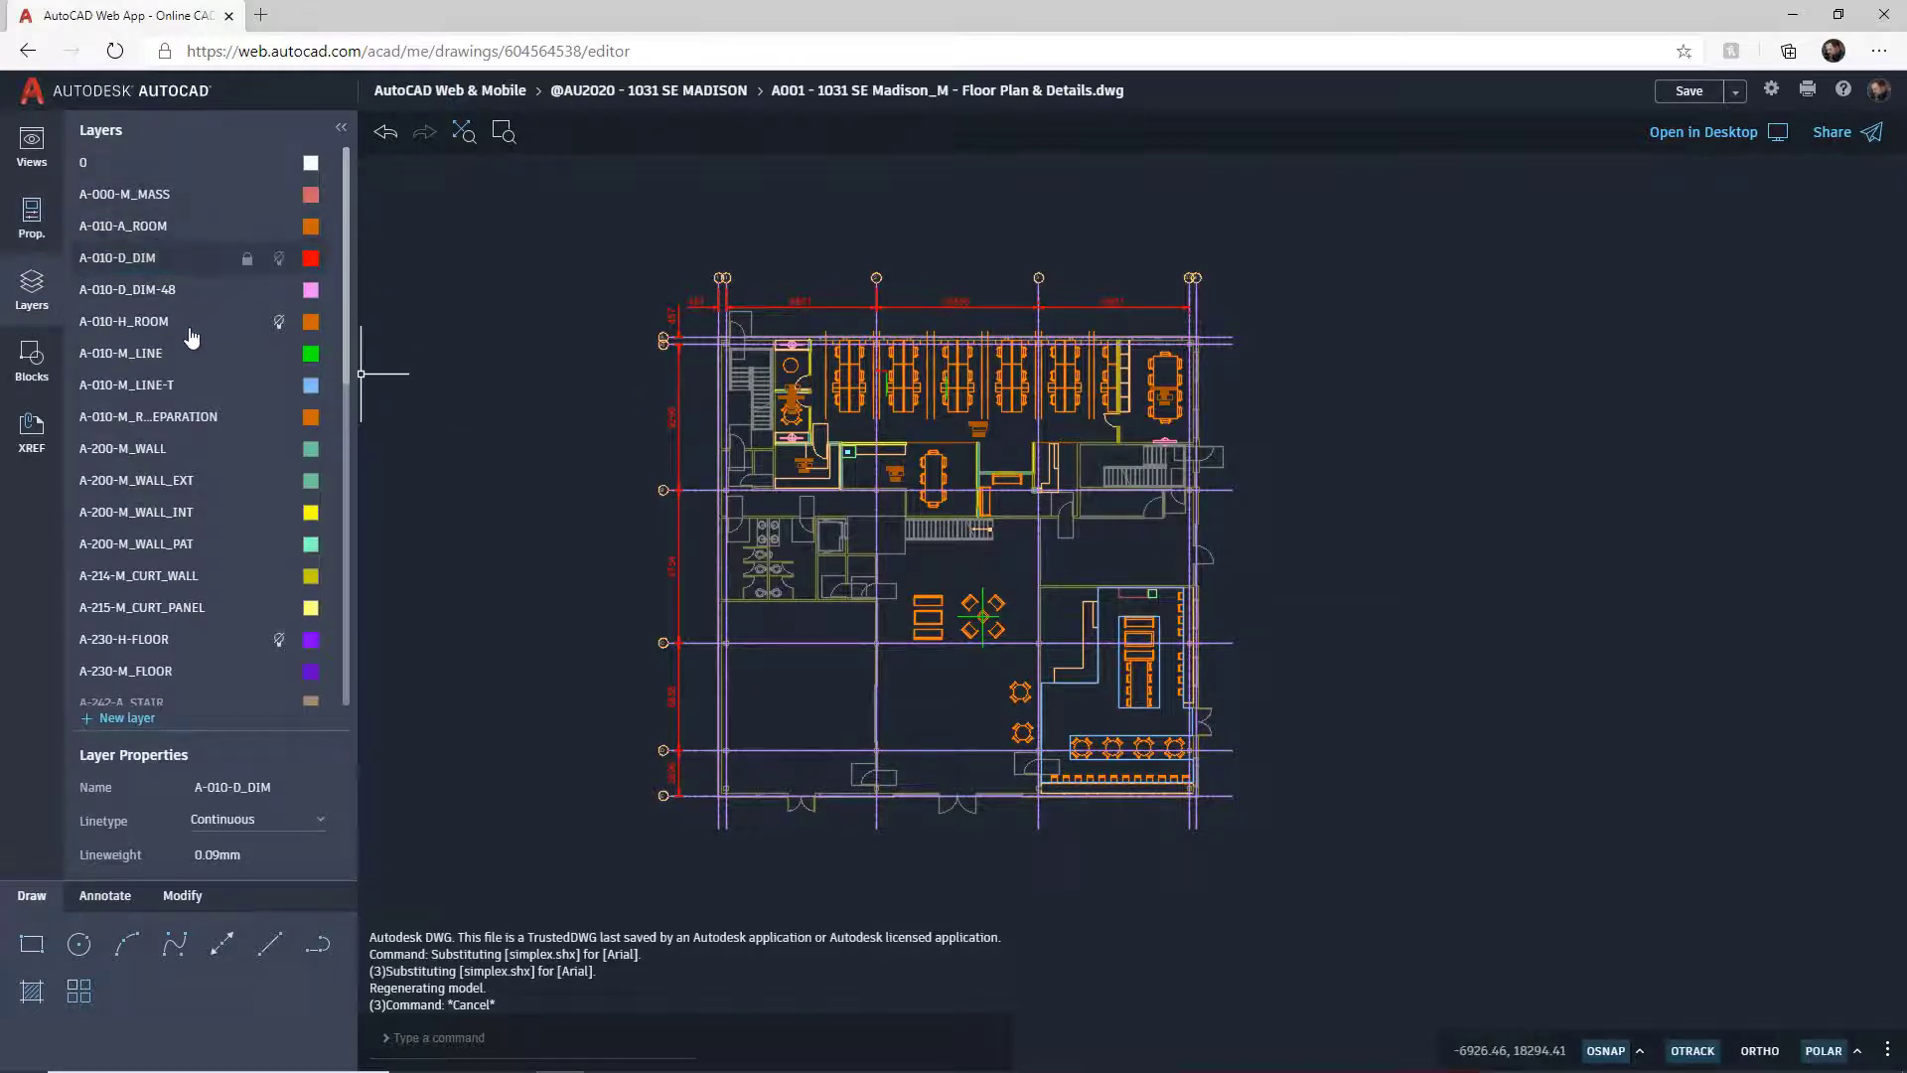
pyautogui.click(157, 266)
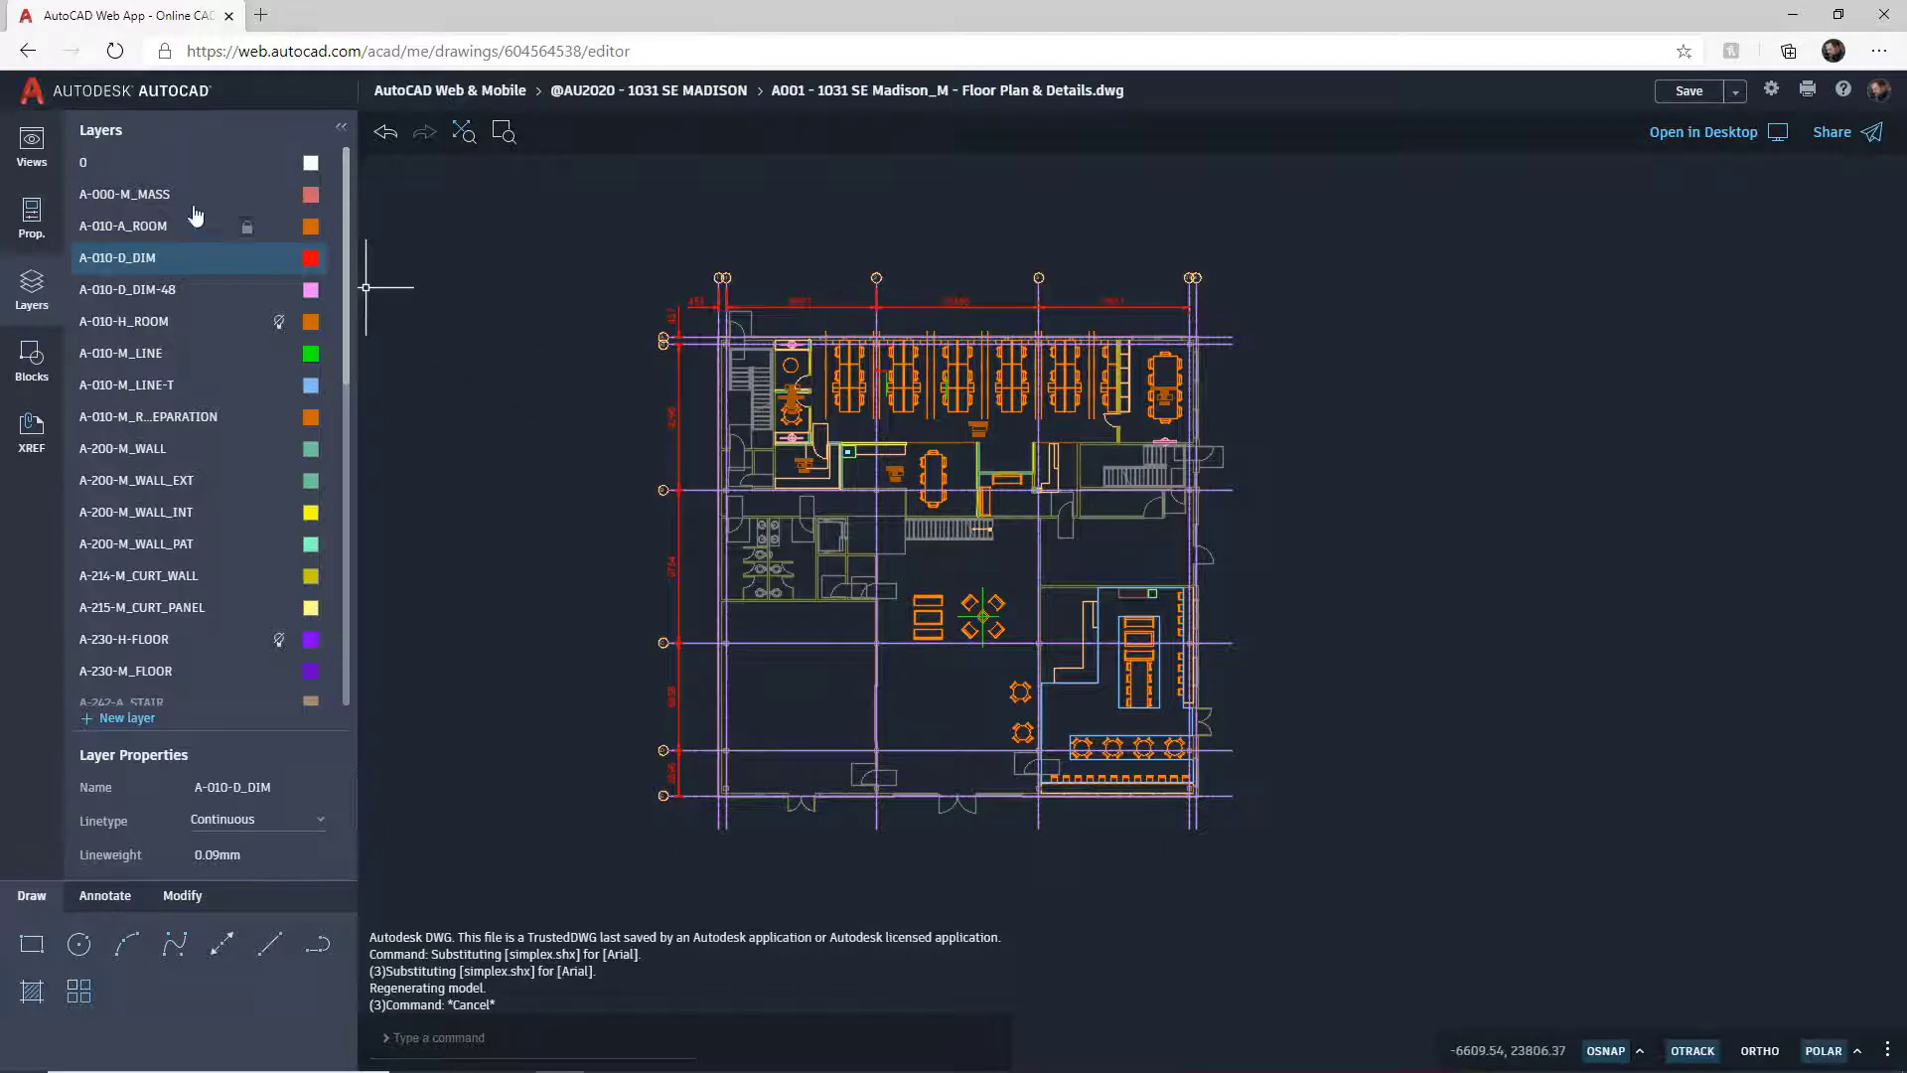
pyautogui.click(90, 169)
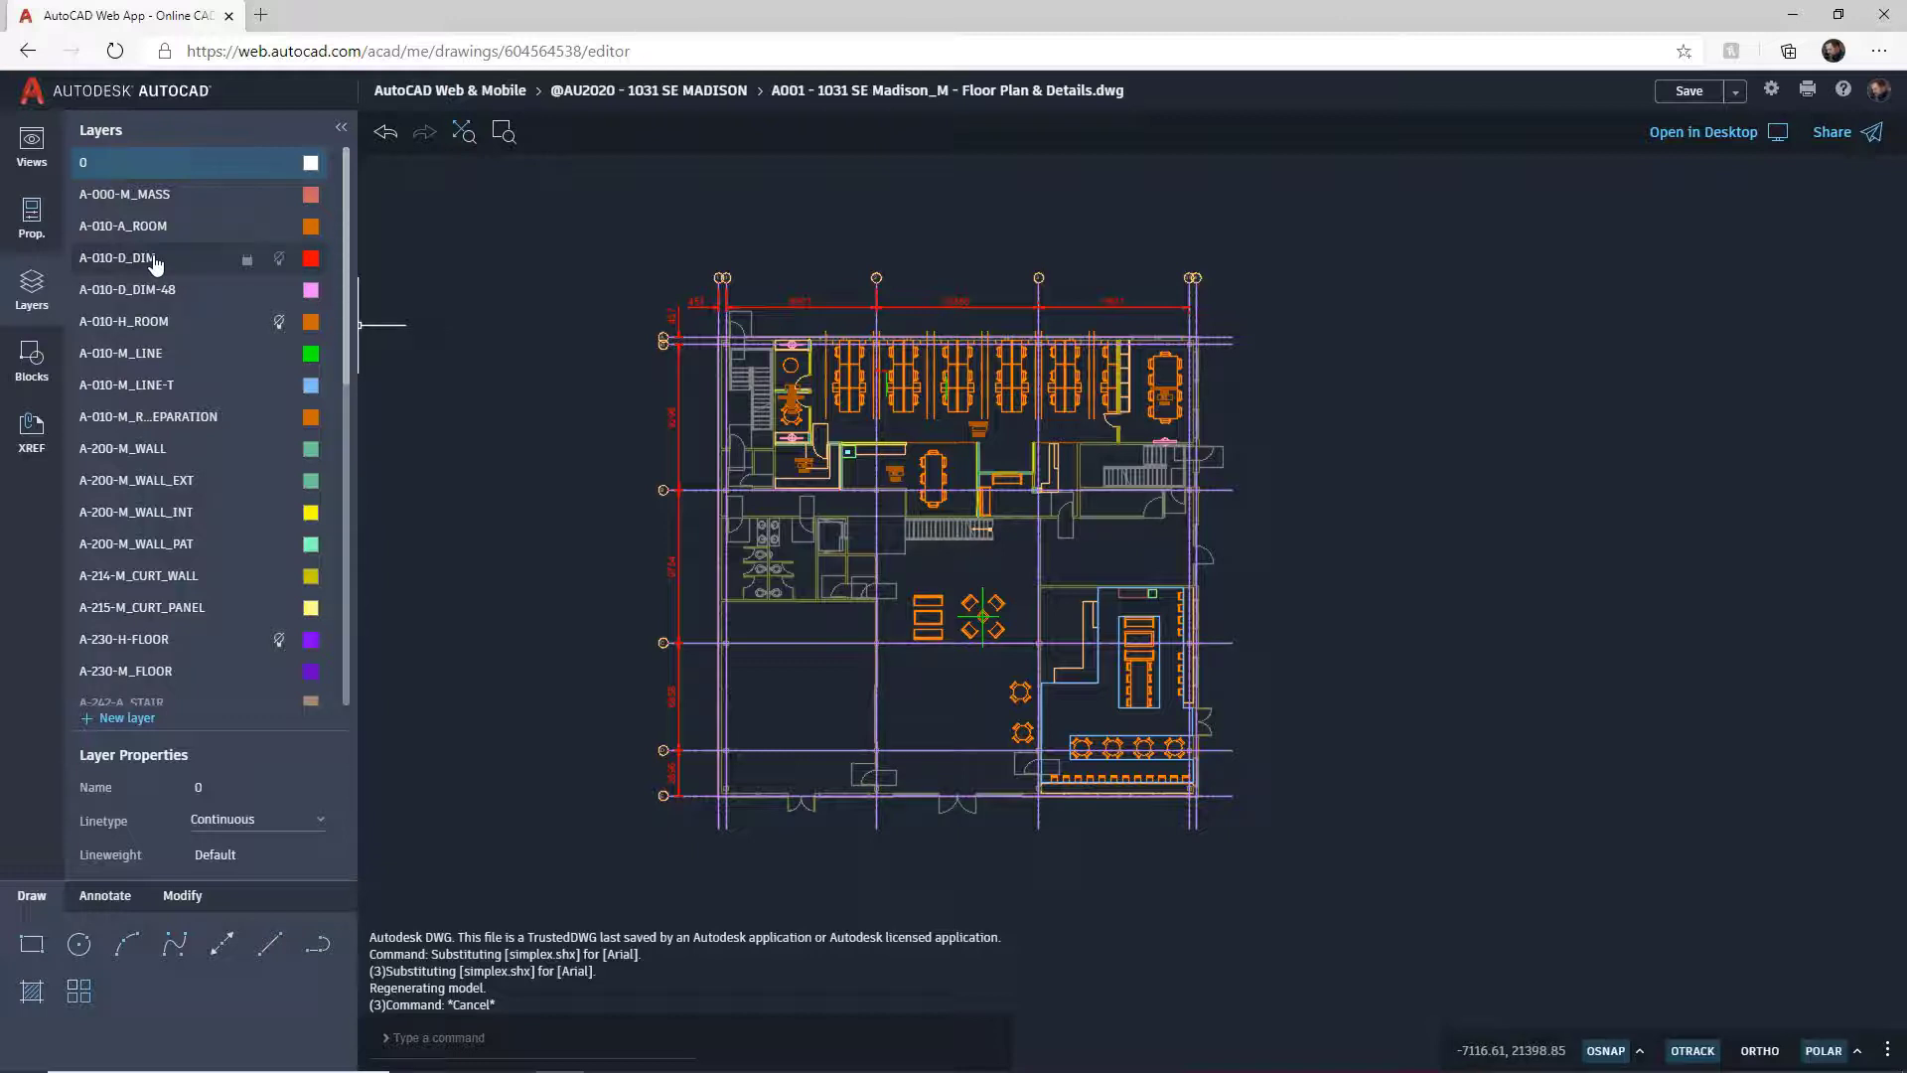
pyautogui.click(279, 261)
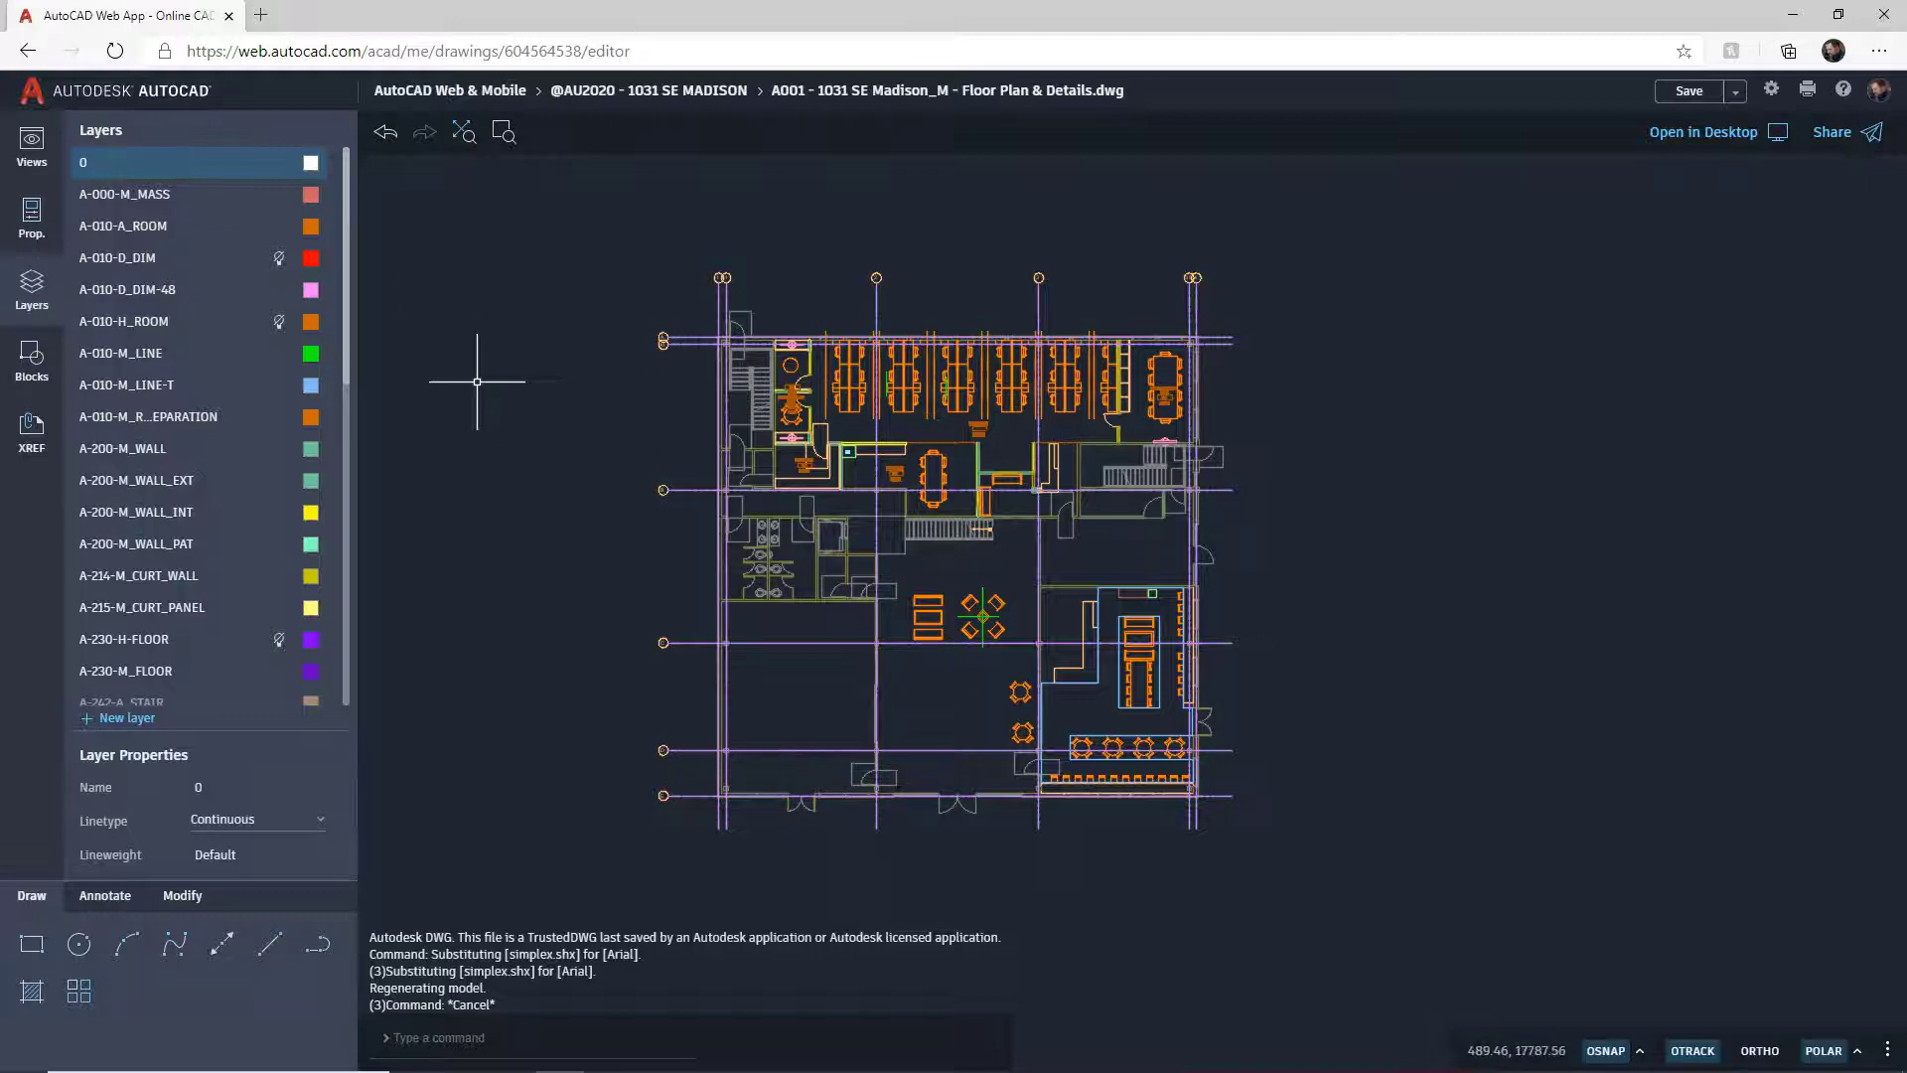
pyautogui.click(279, 259)
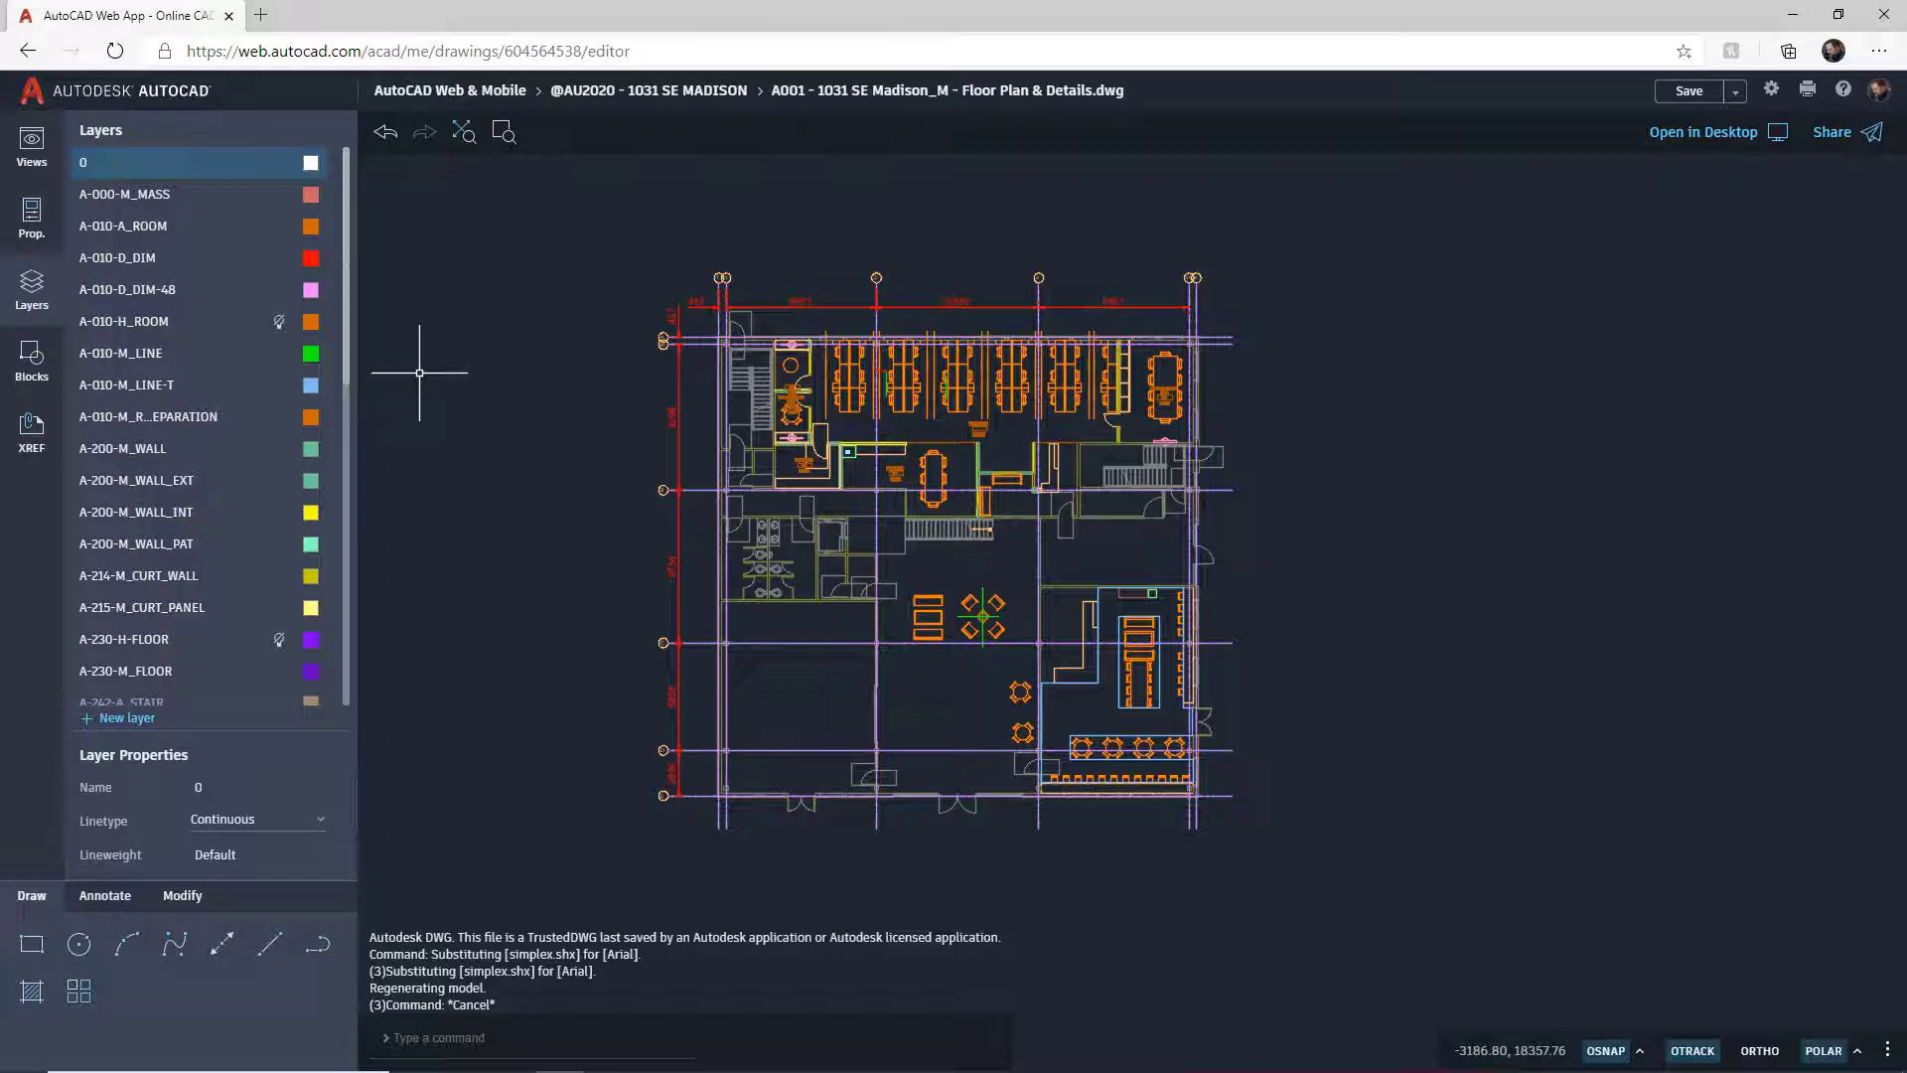
pyautogui.click(247, 261)
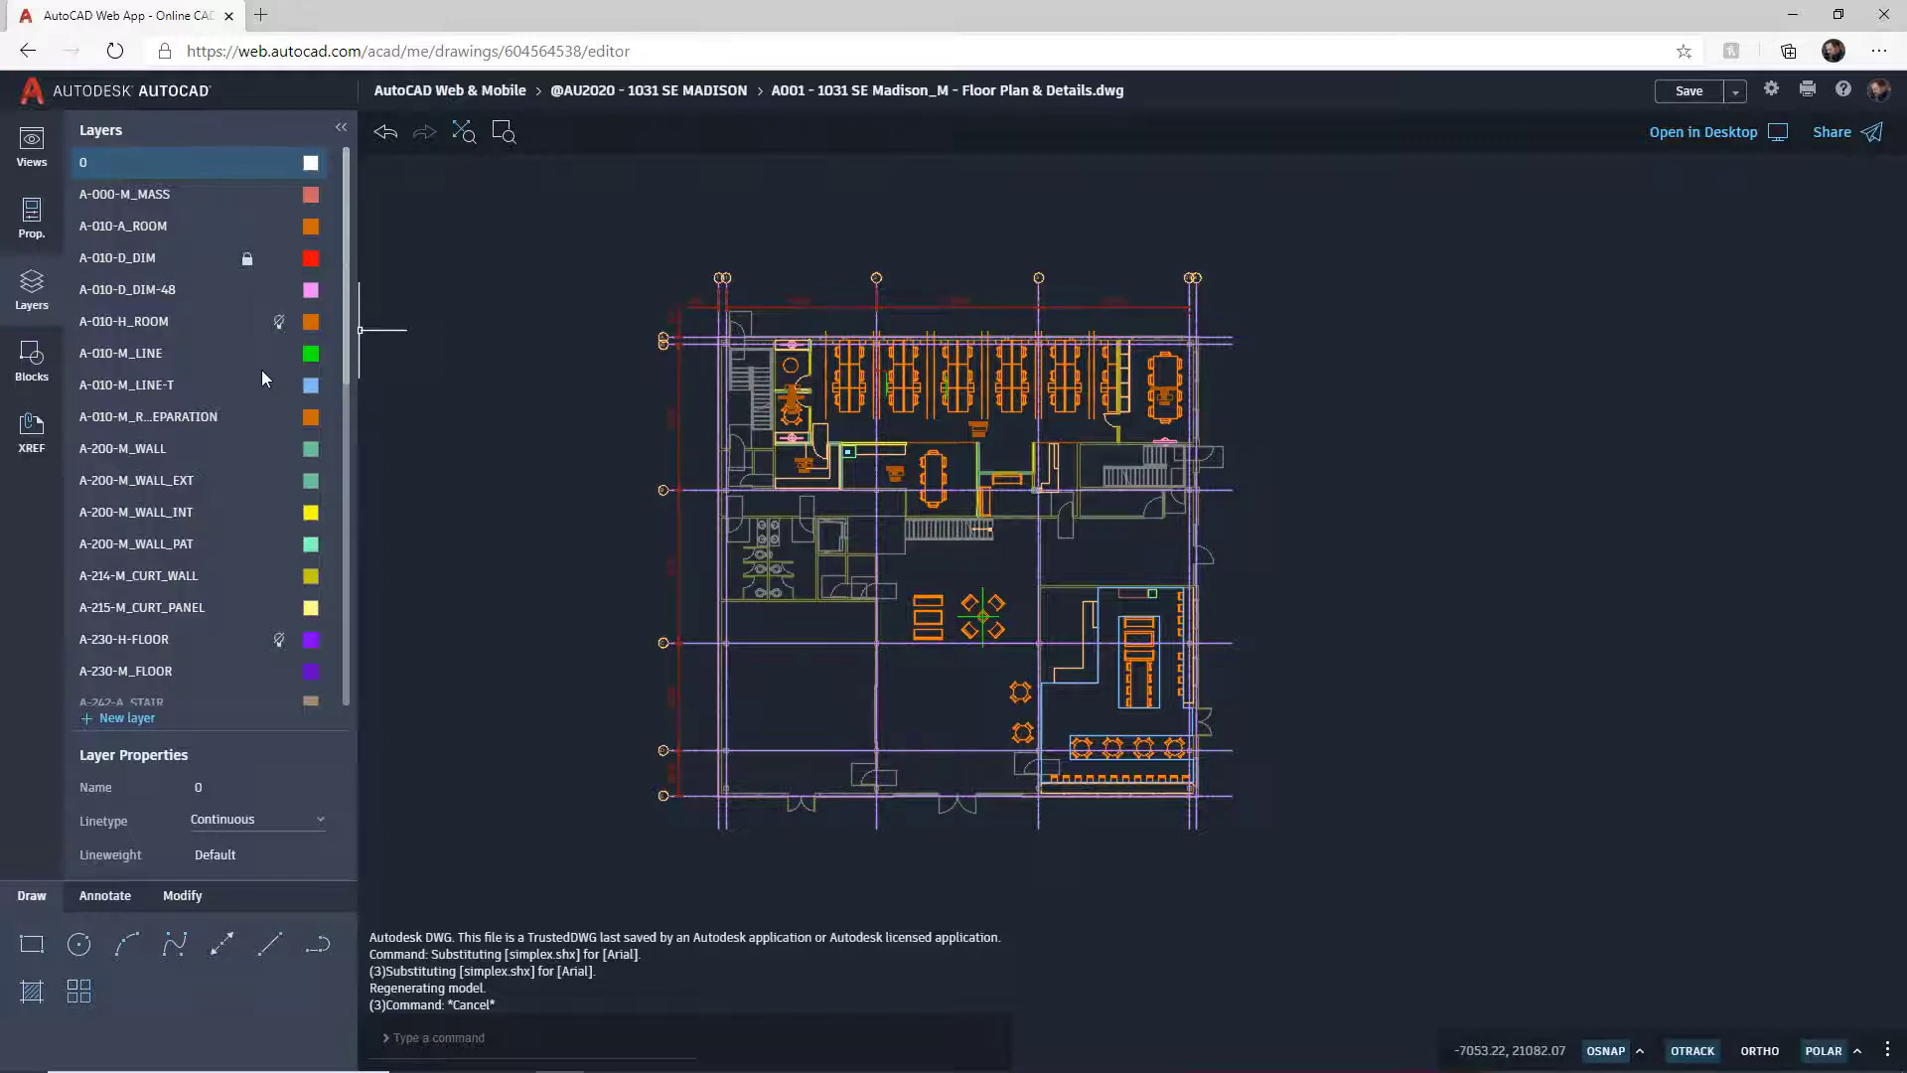
pyautogui.click(247, 260)
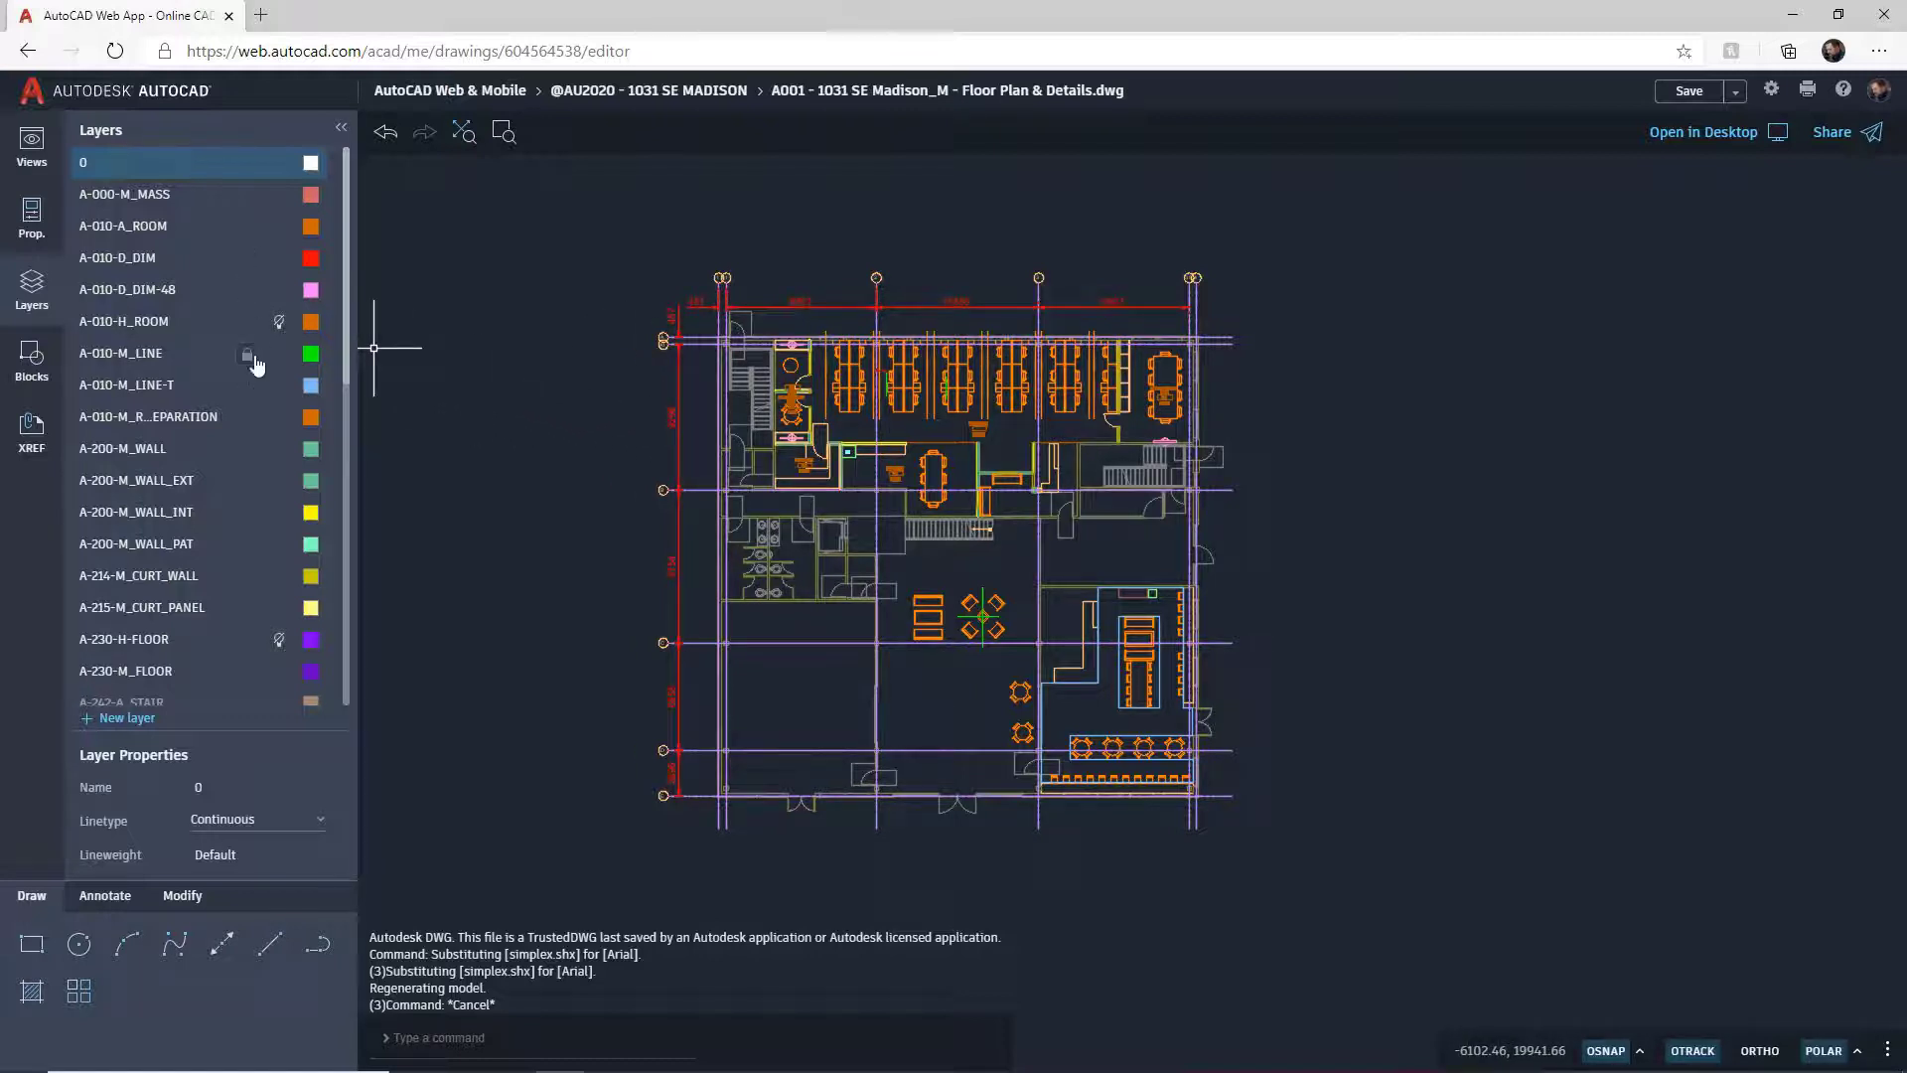
pyautogui.click(311, 259)
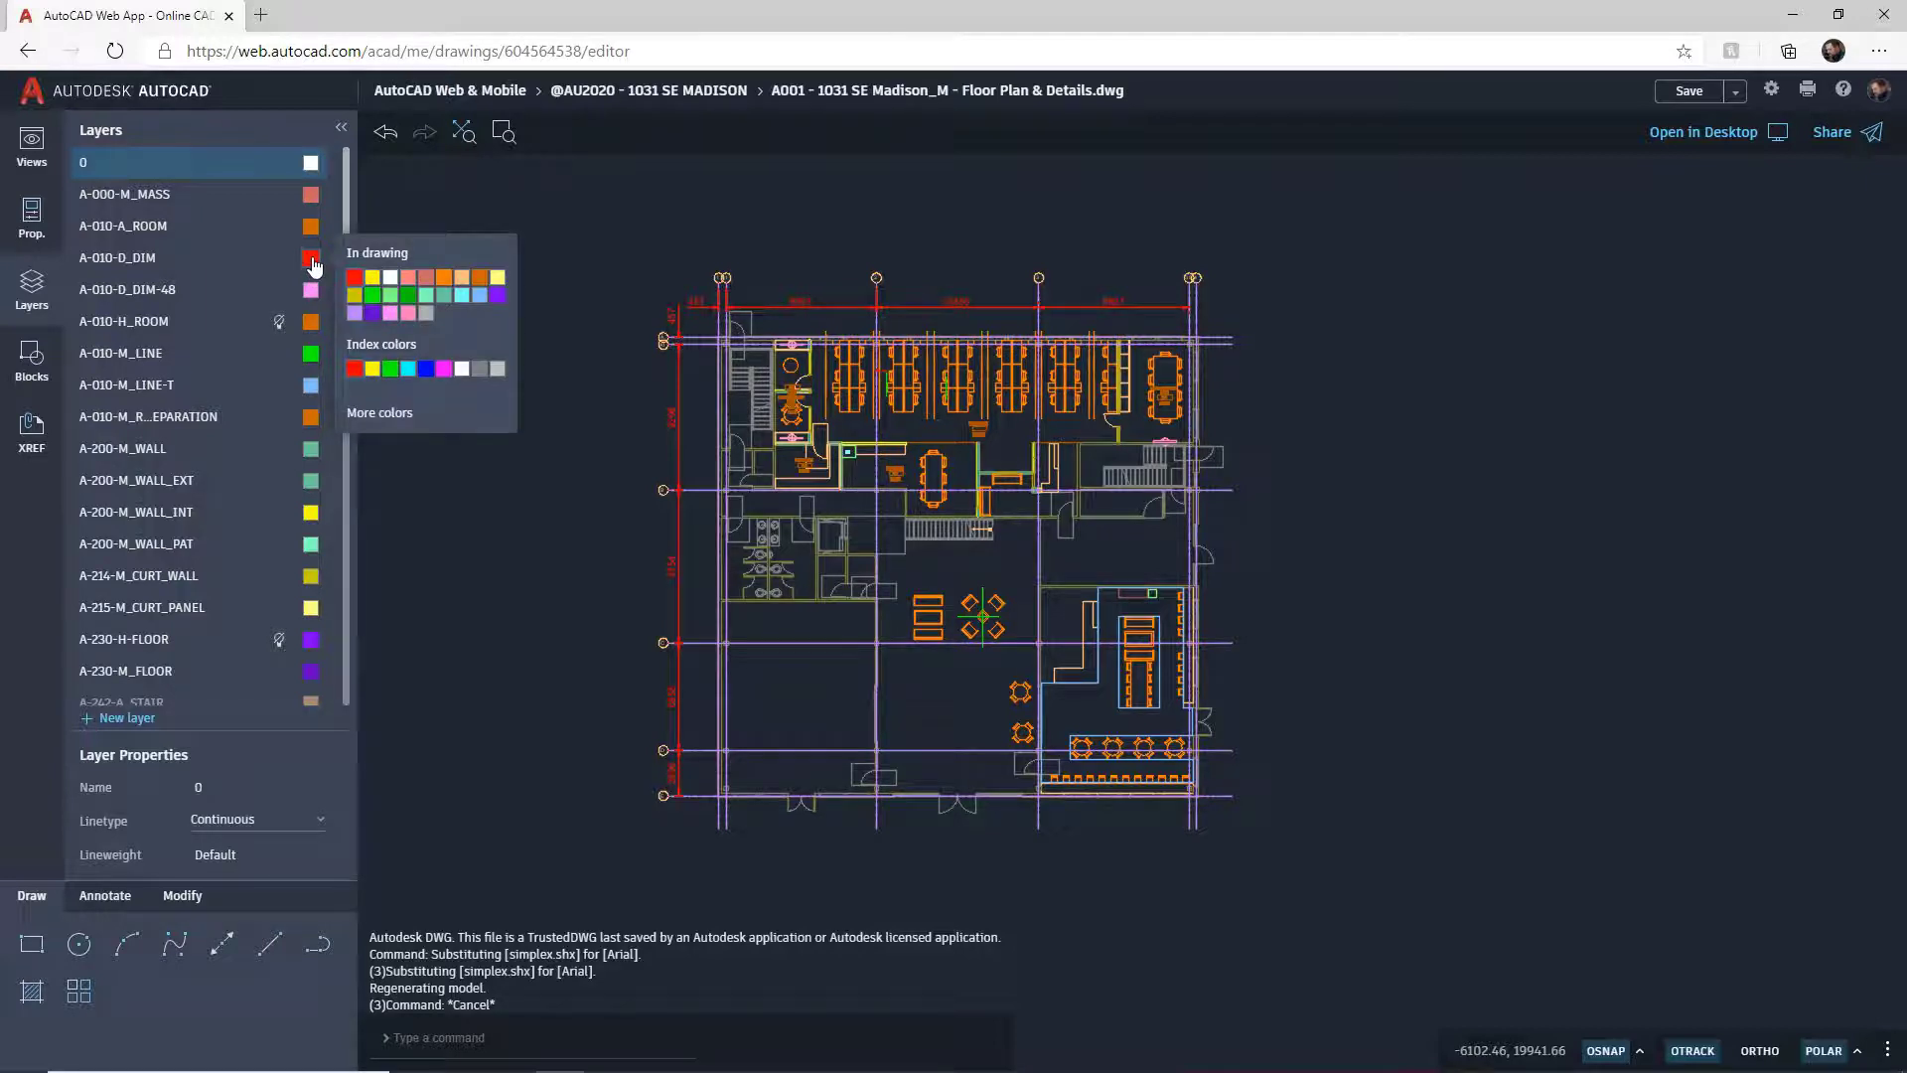
pyautogui.click(354, 315)
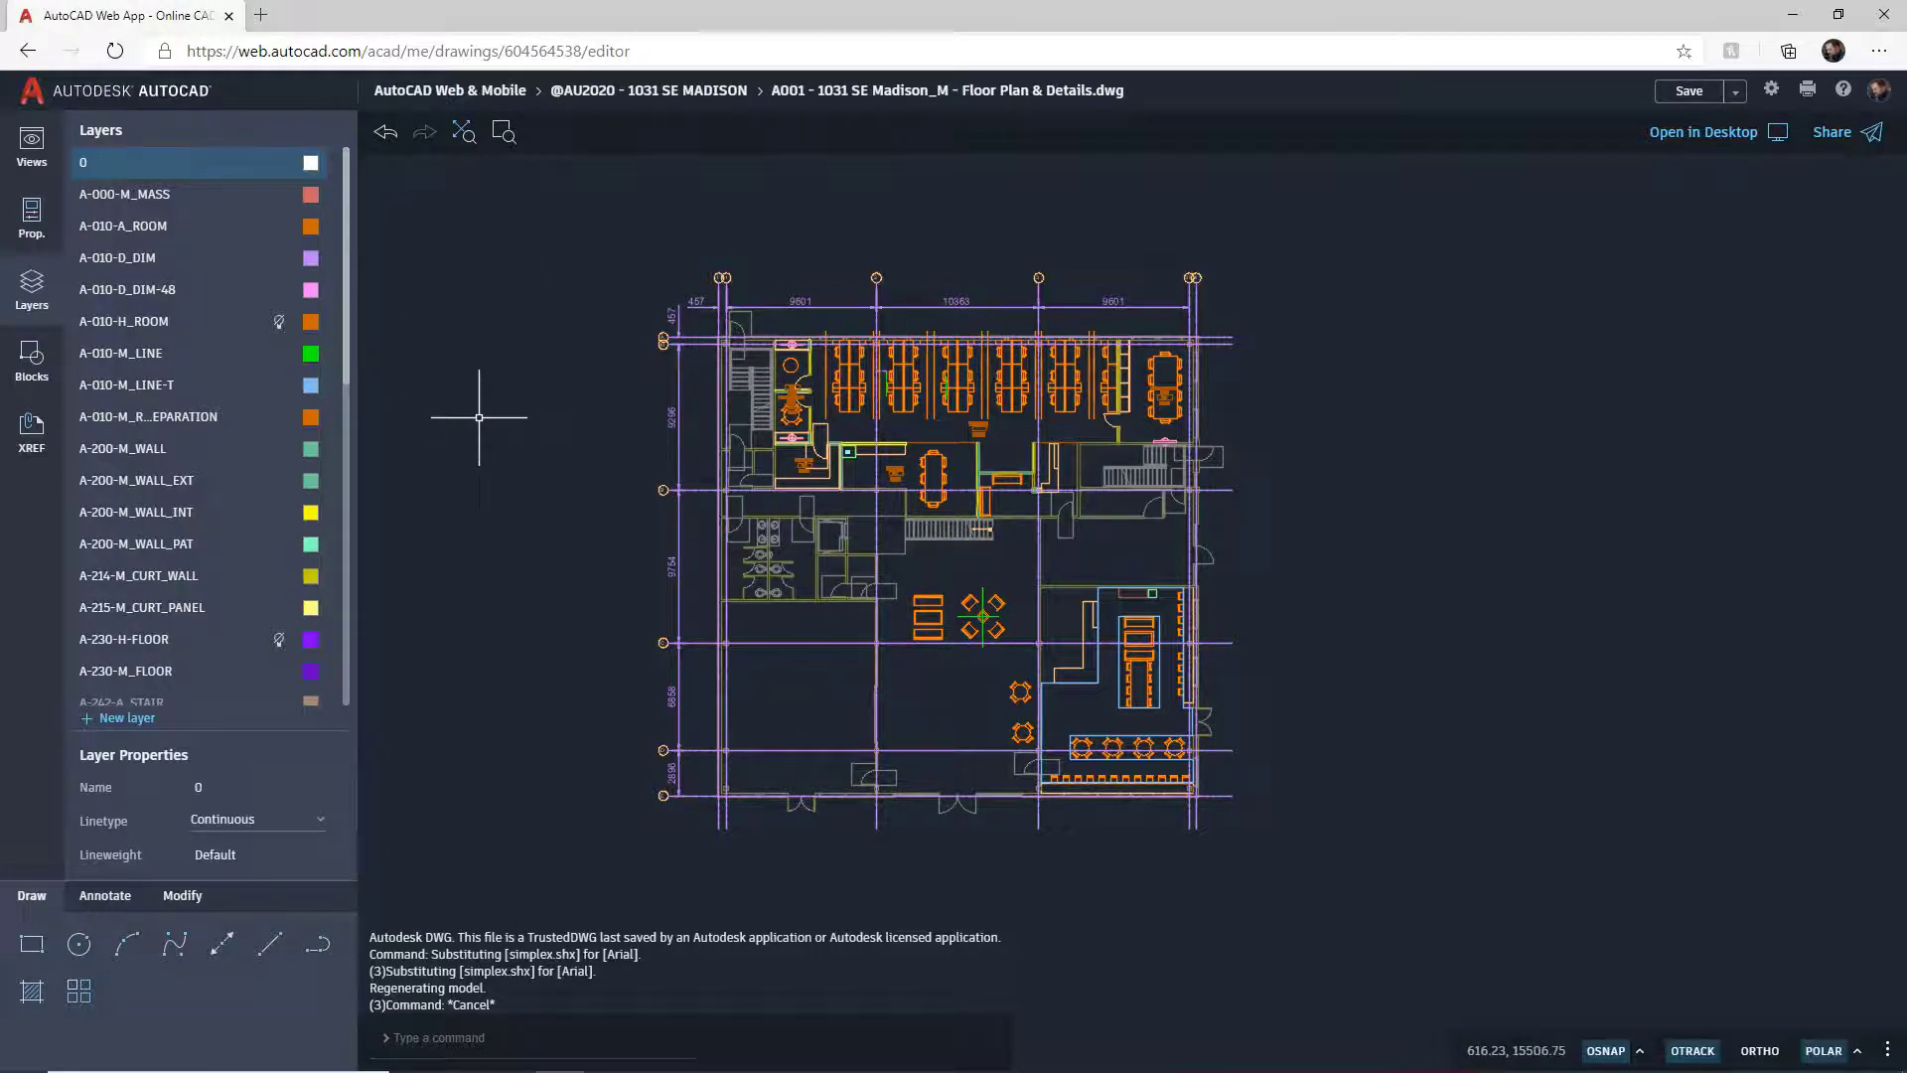
pyautogui.click(311, 260)
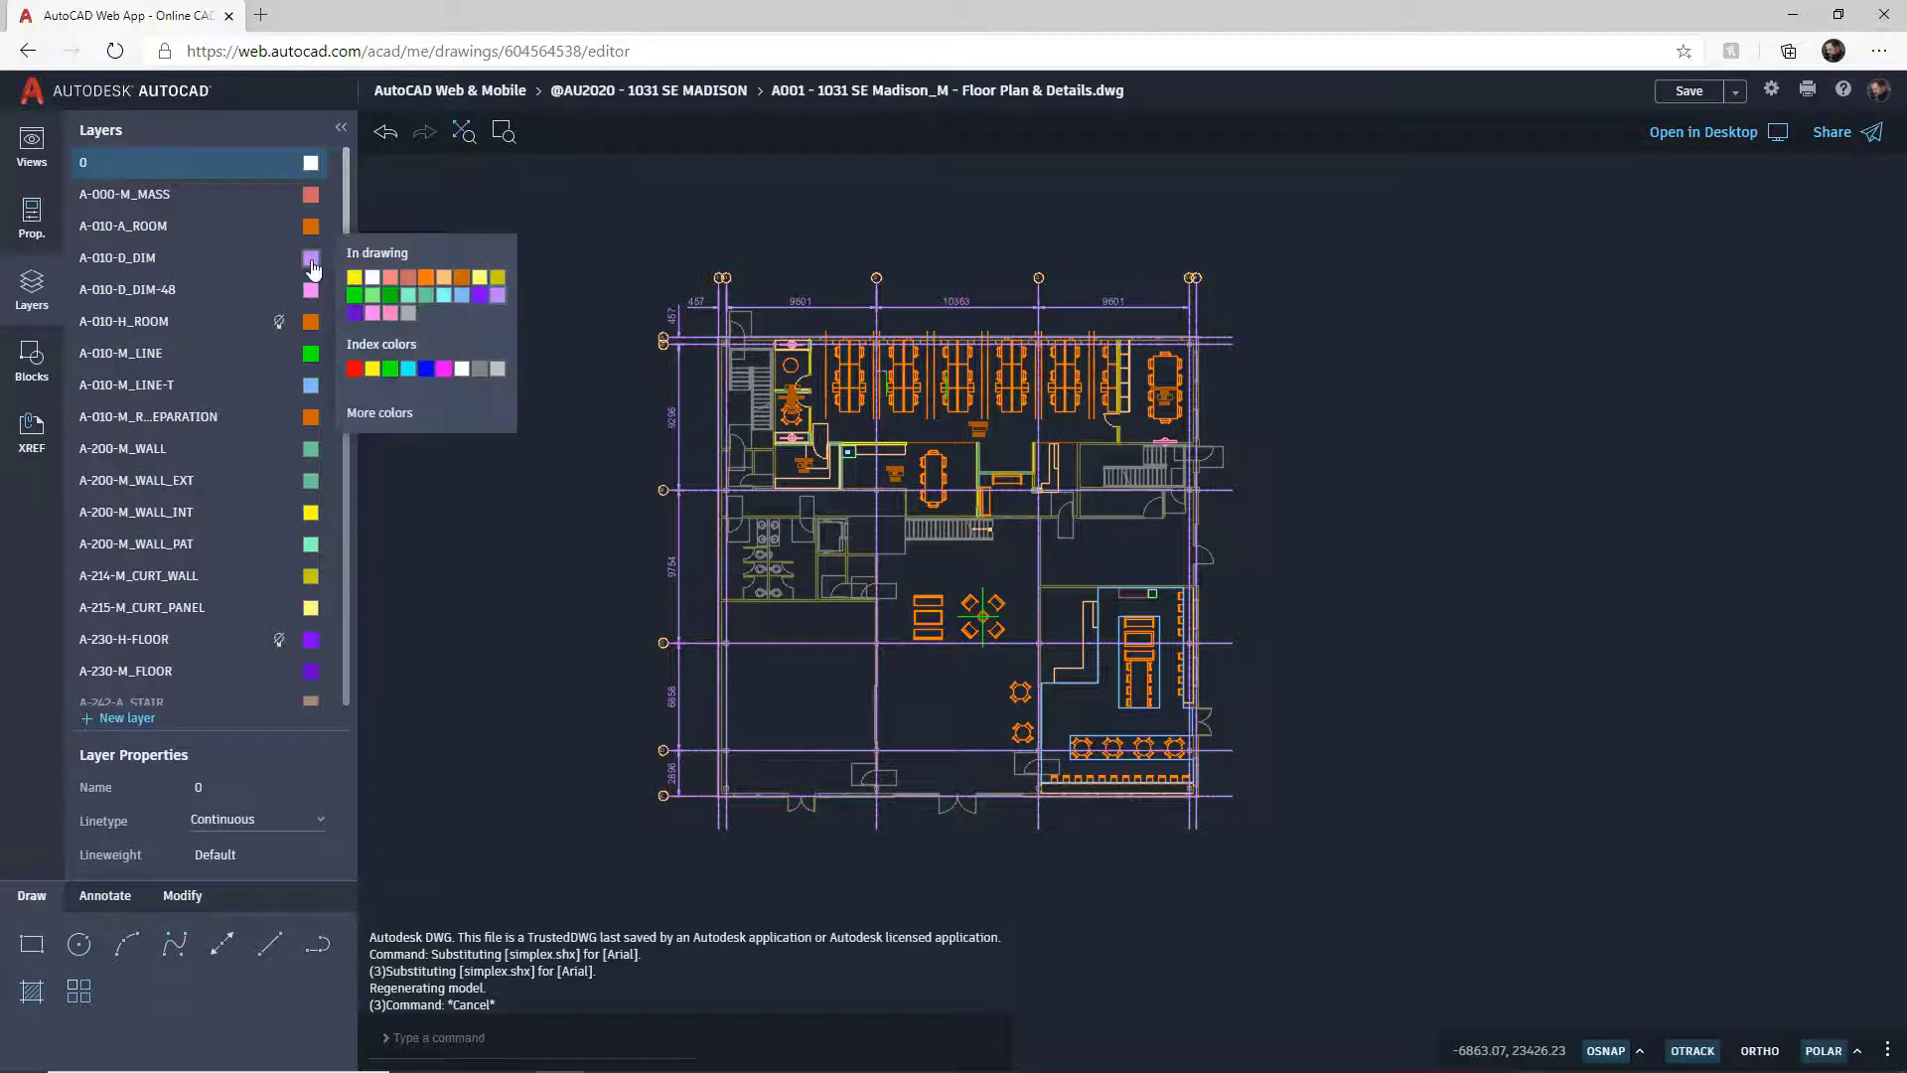
pyautogui.click(354, 368)
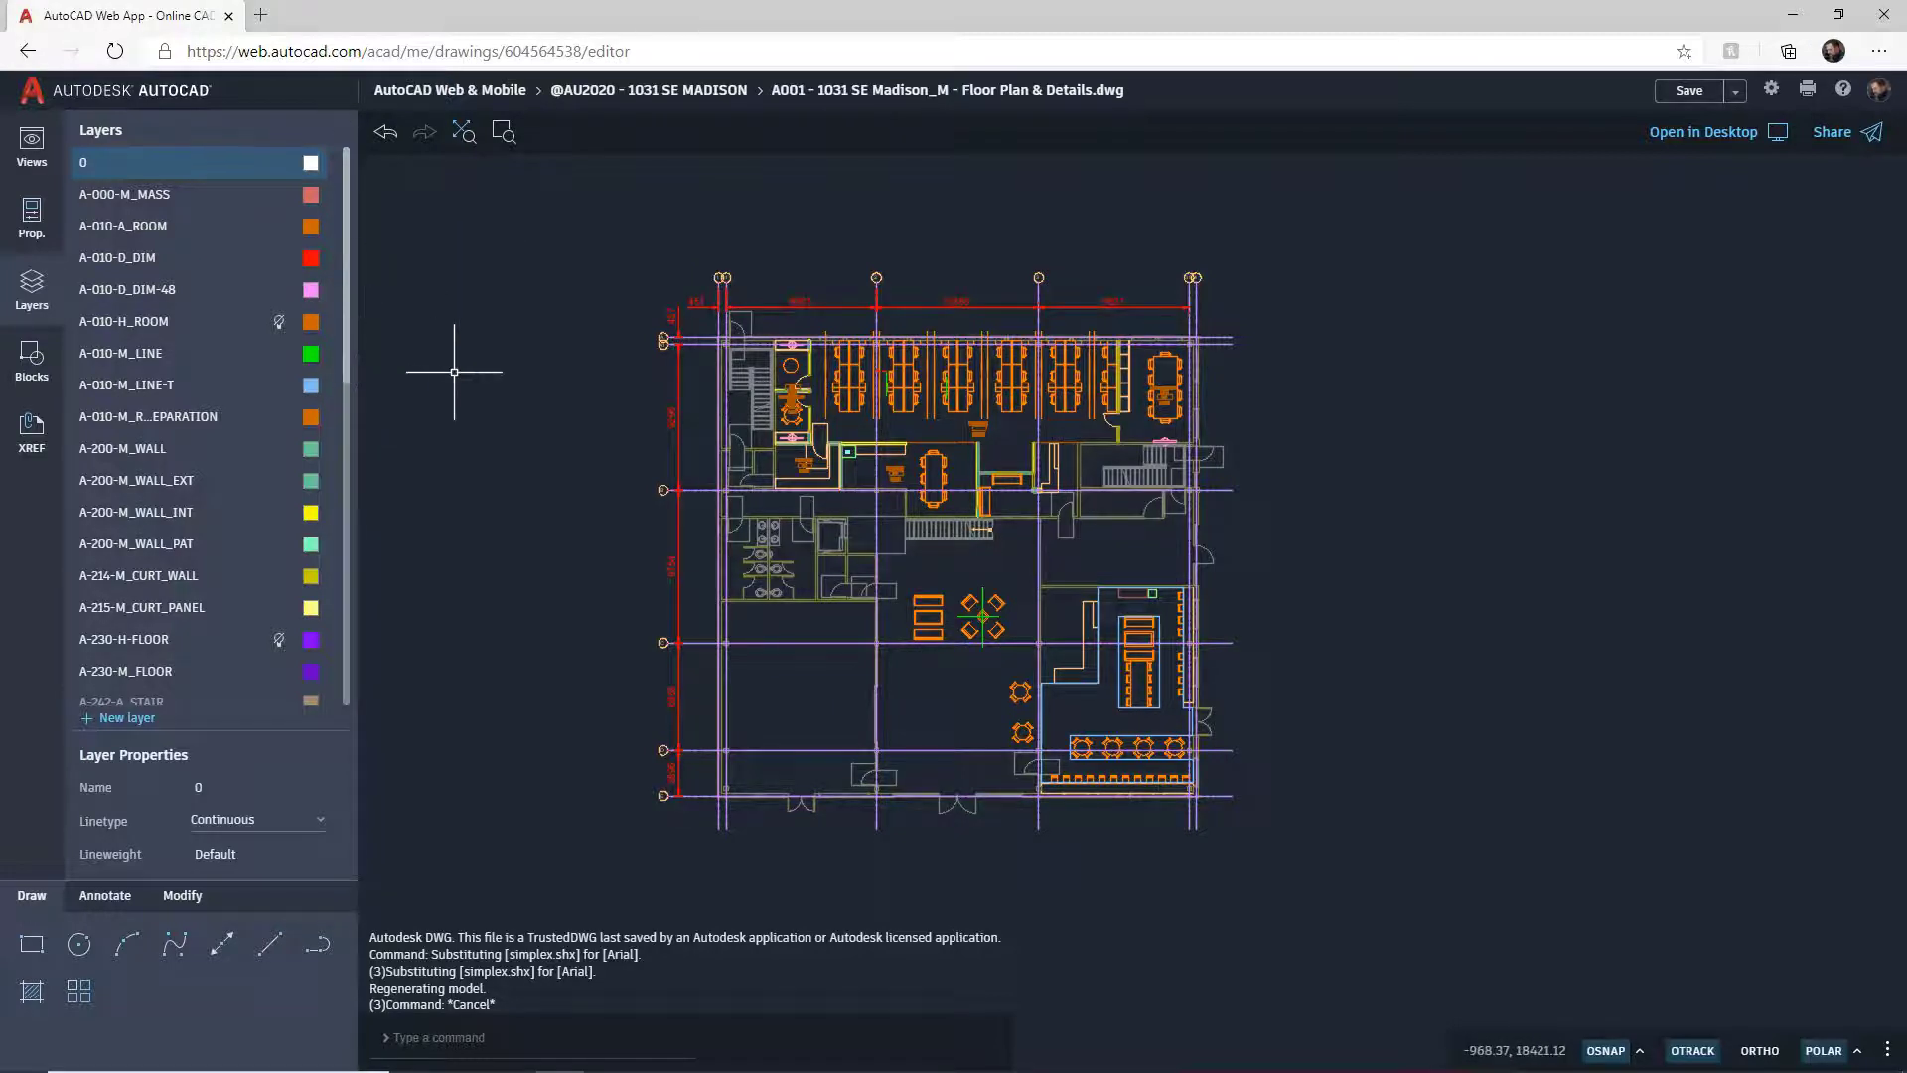
pyautogui.click(310, 260)
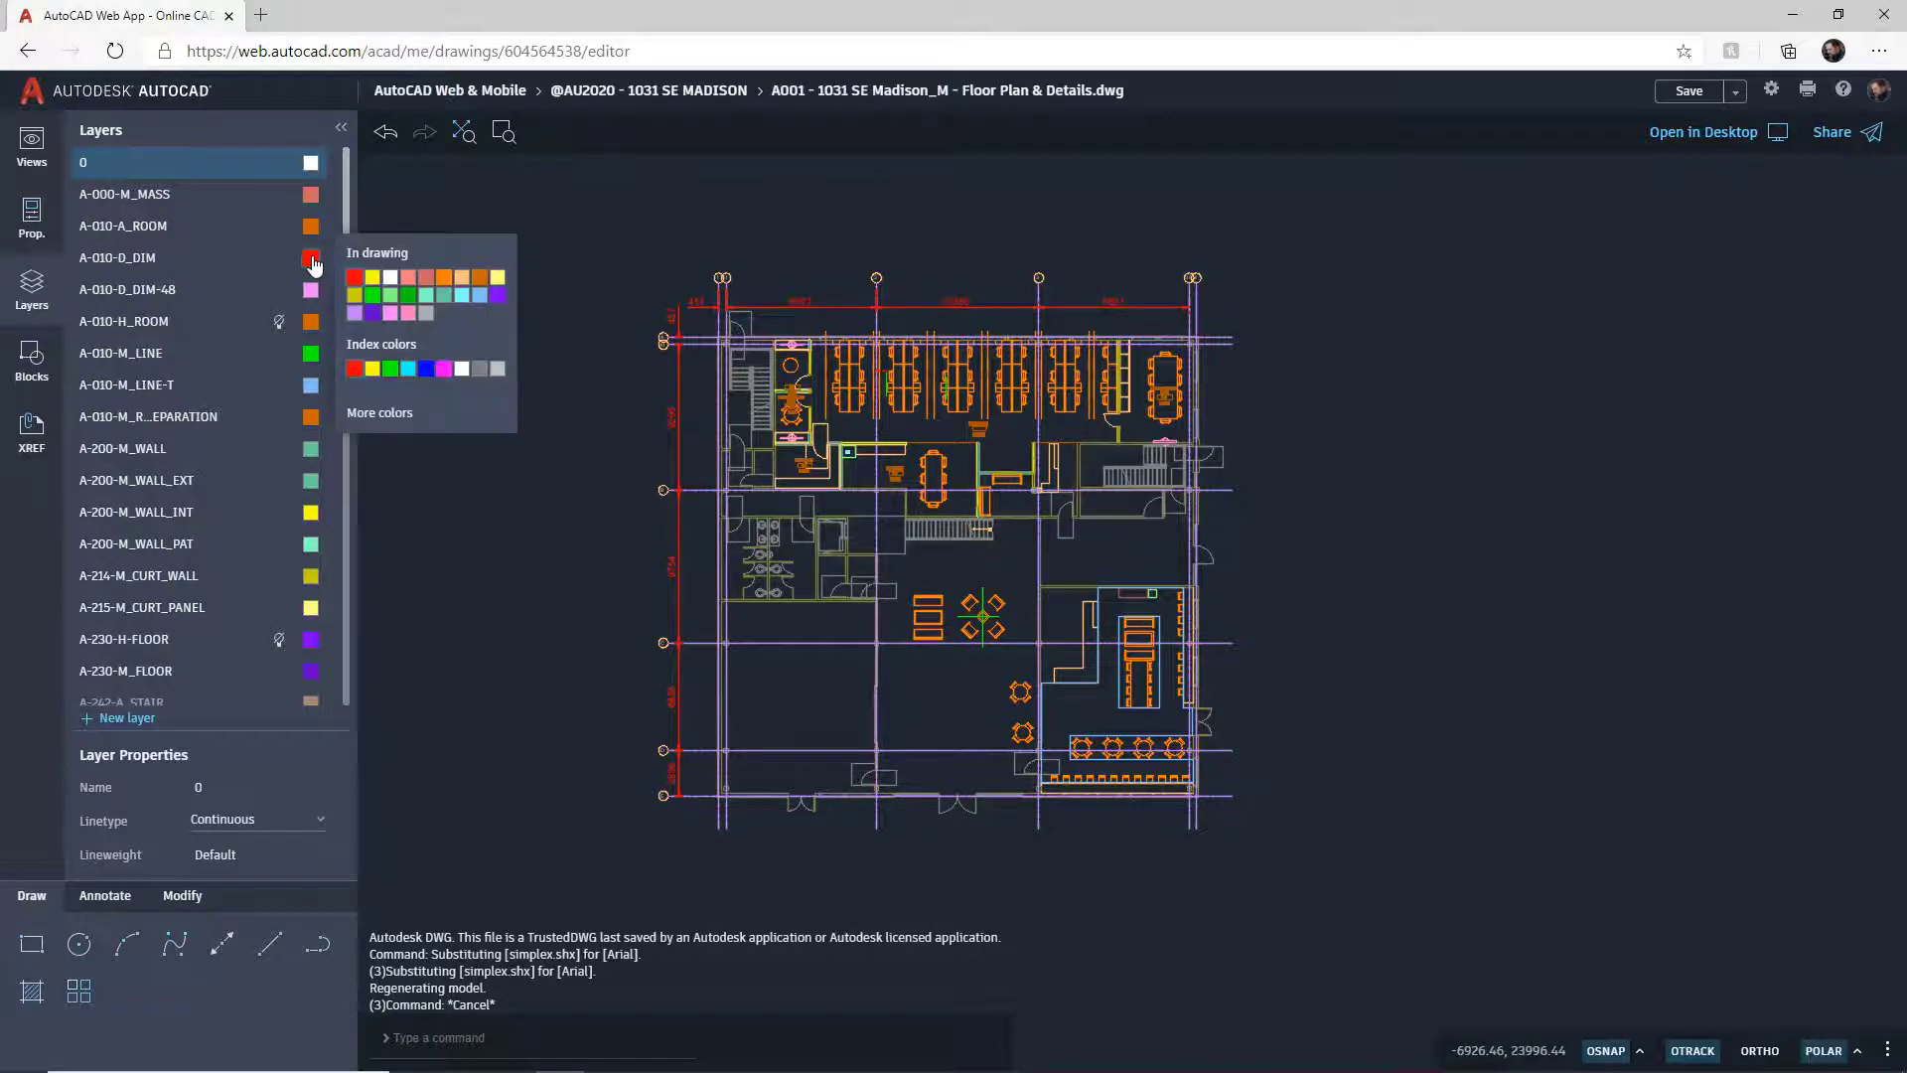
pyautogui.click(382, 413)
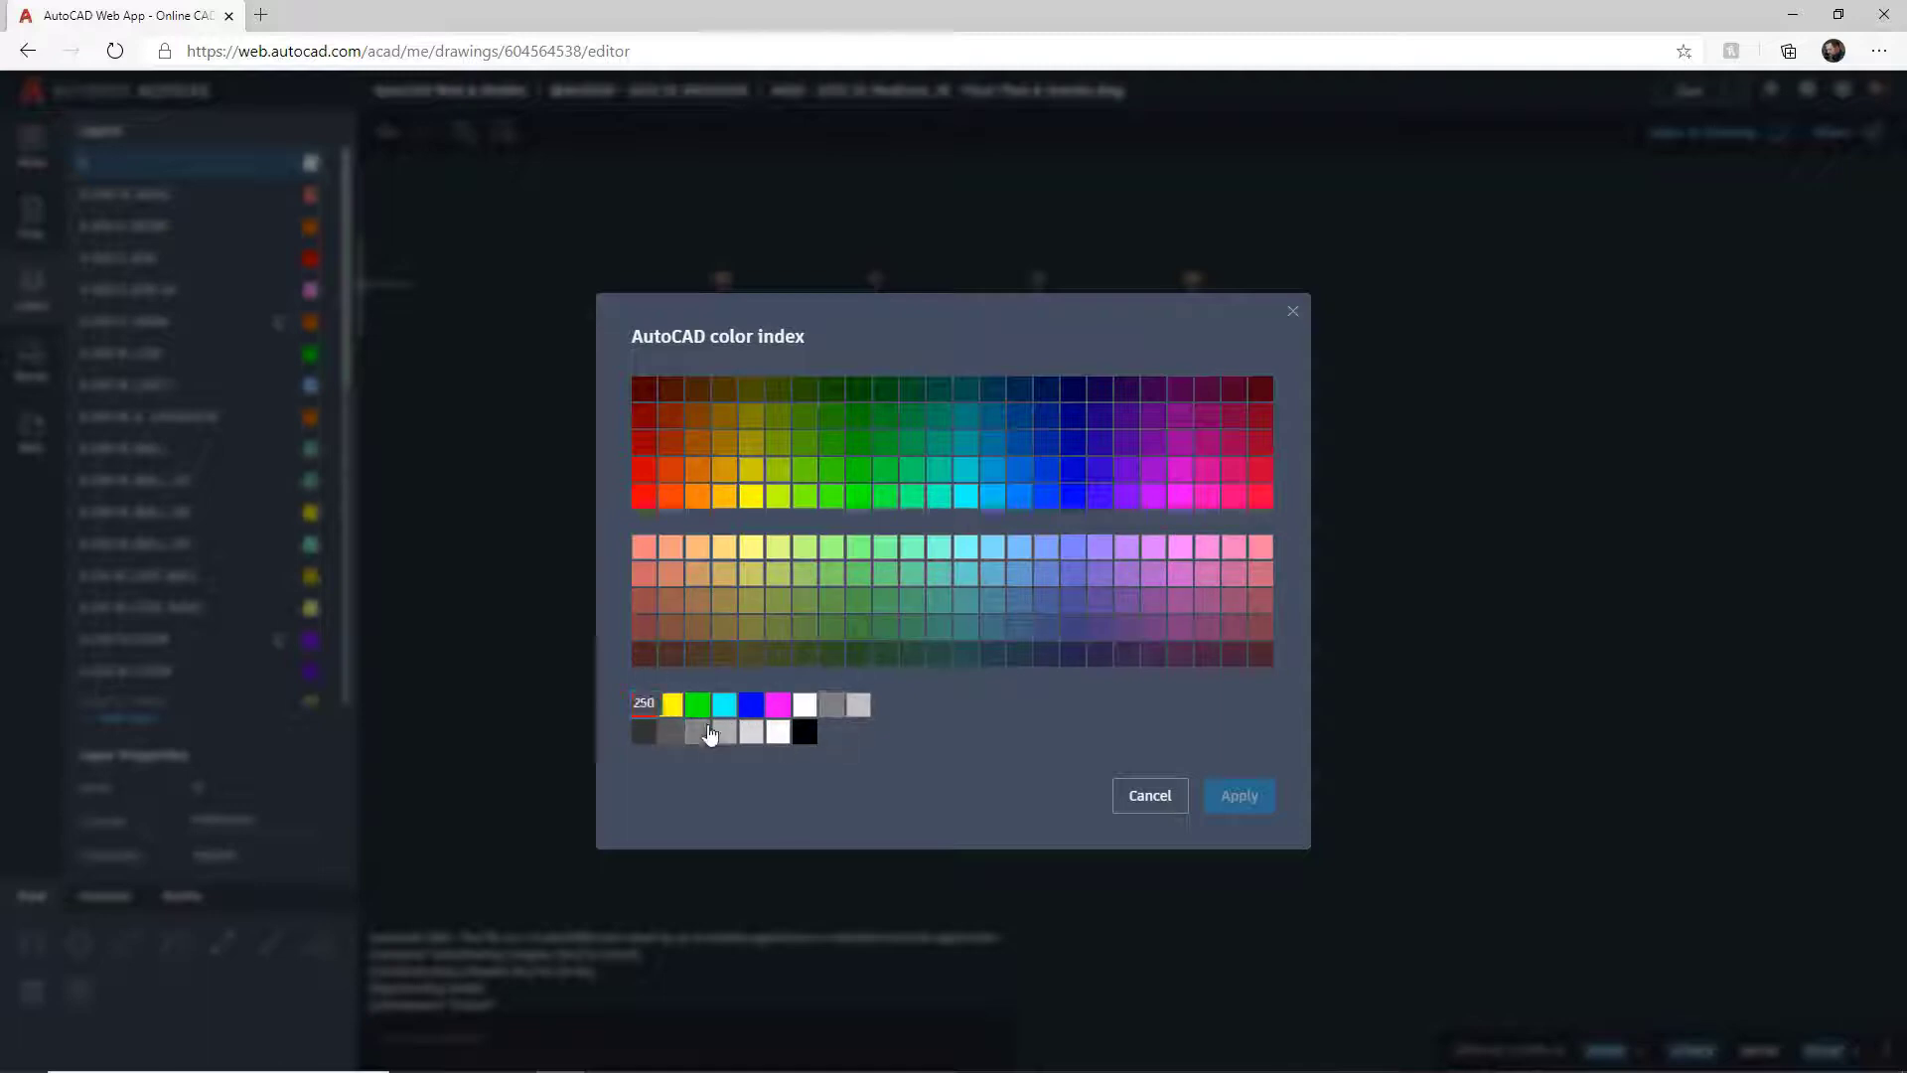
pyautogui.click(1293, 316)
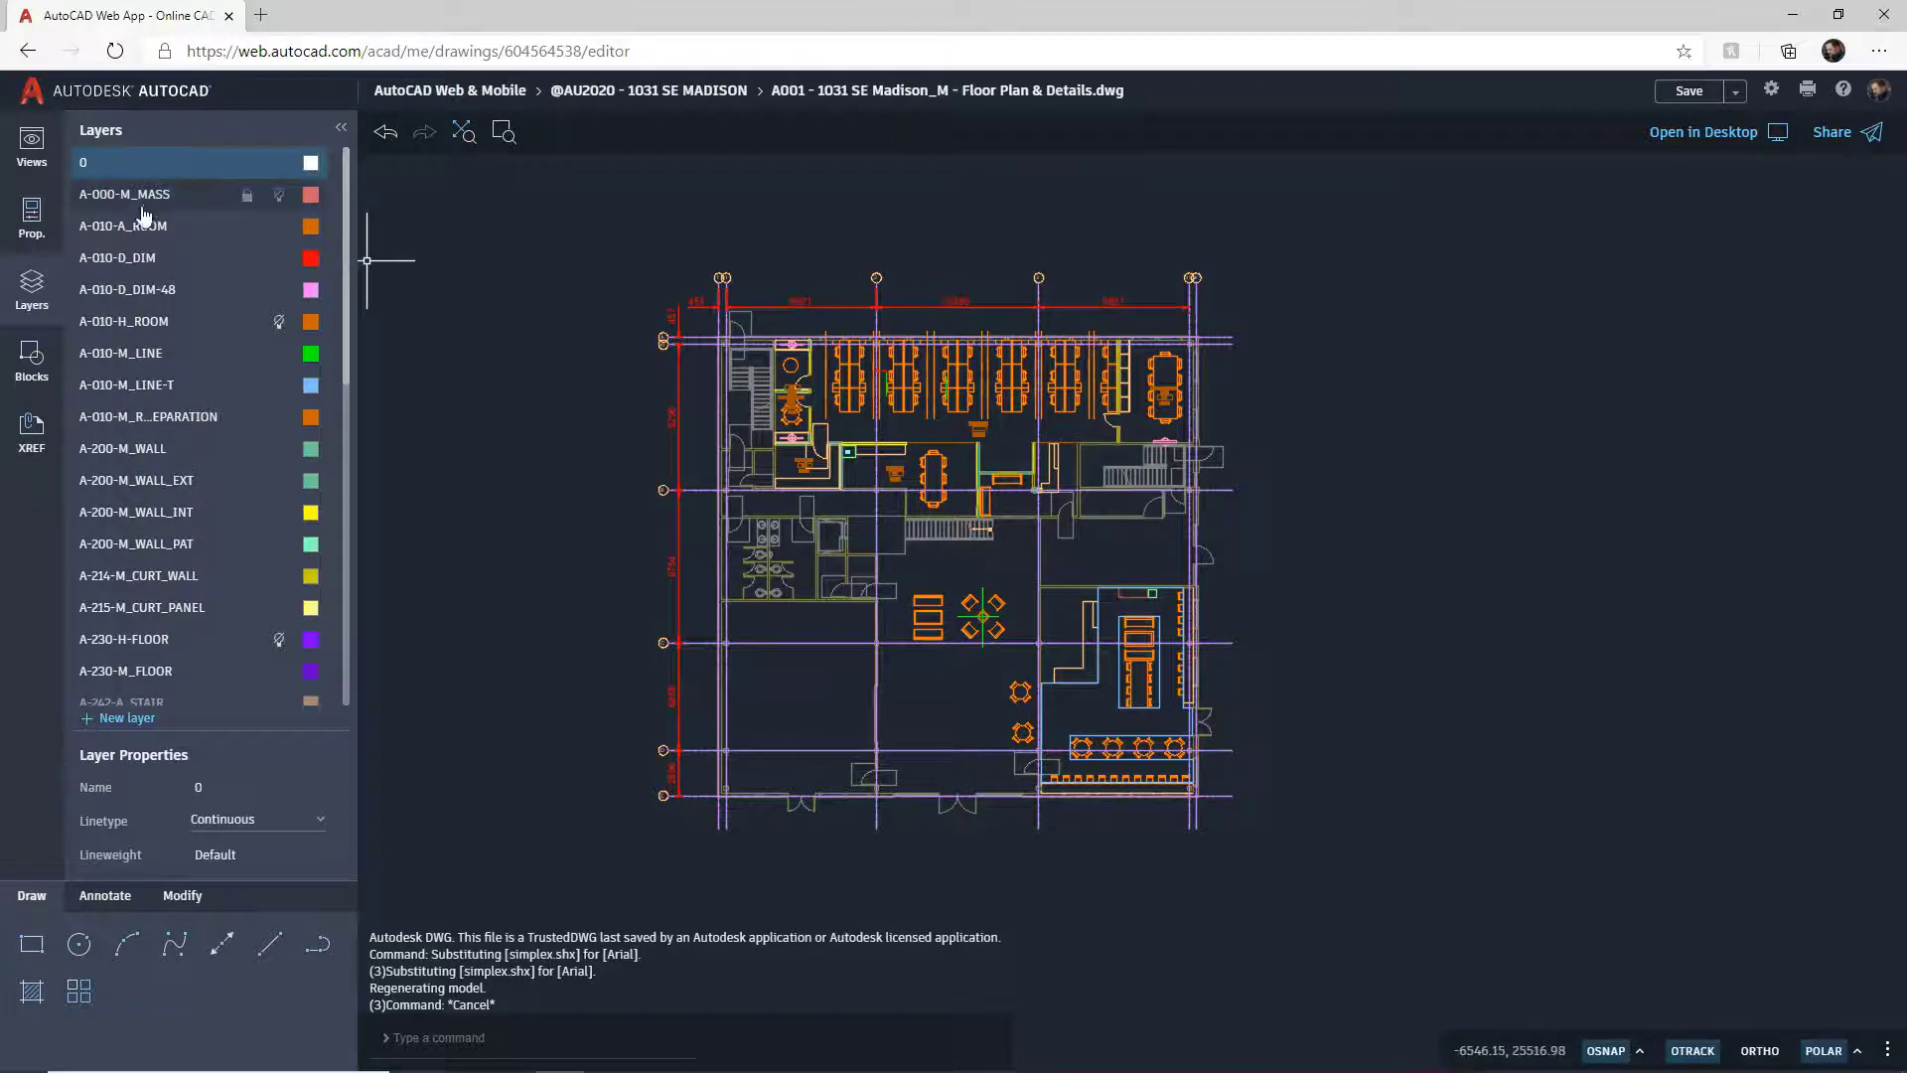
# Step: Create a new layer named AU2020 and set its colour to red
pyautogui.click(143, 258)
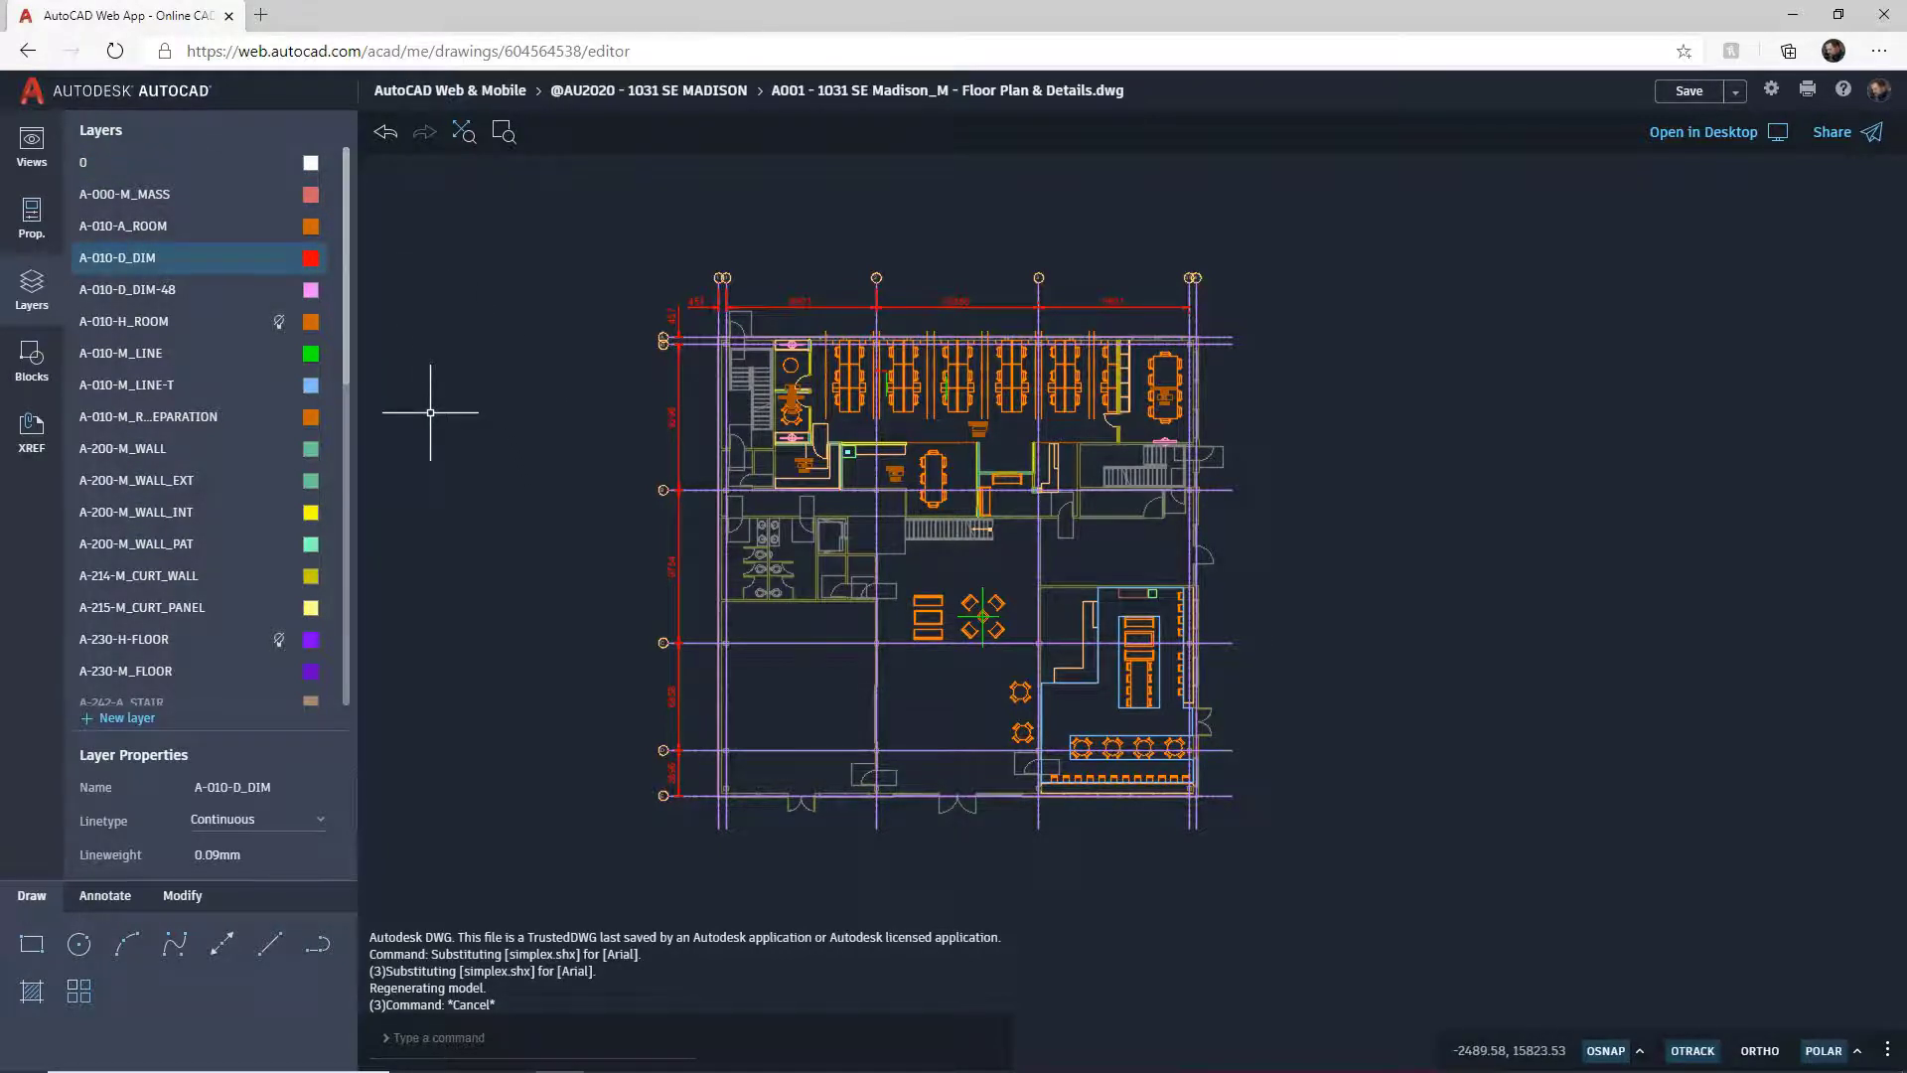
pyautogui.click(135, 720)
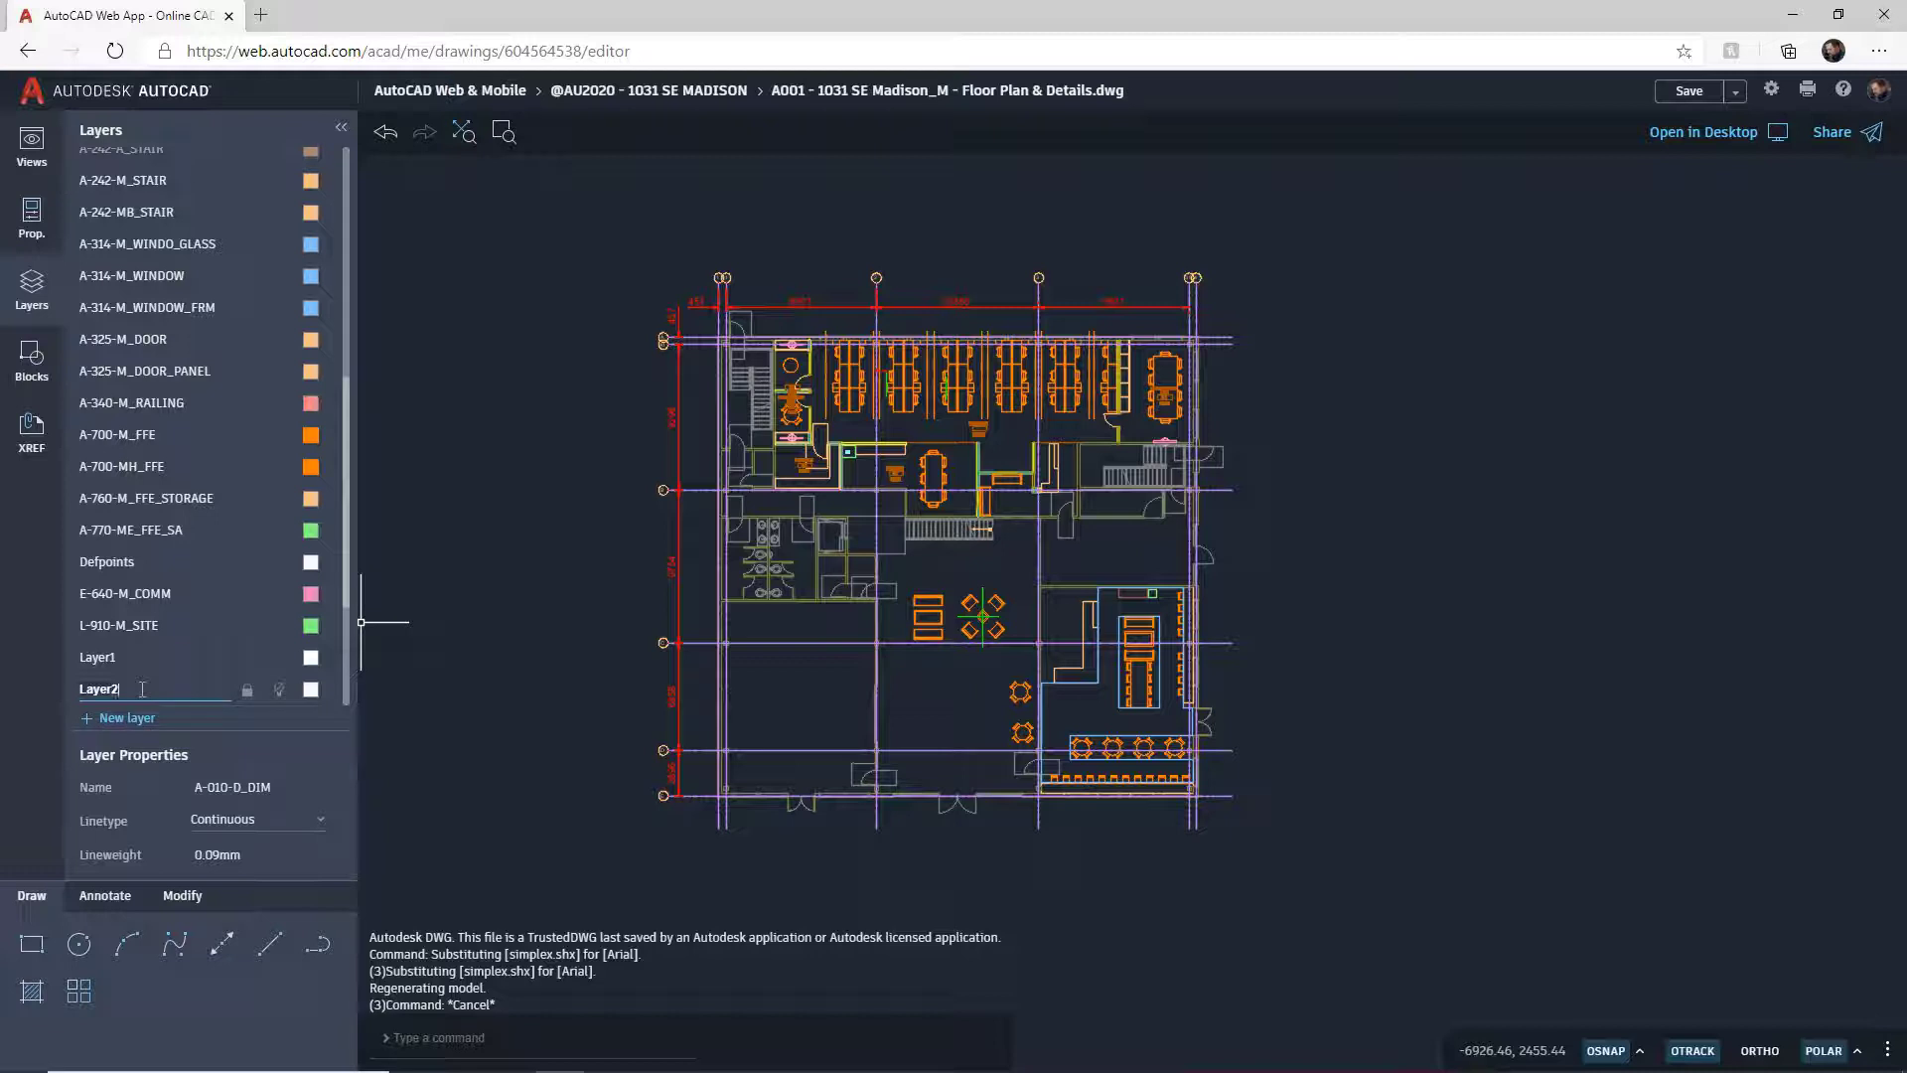
pyautogui.press('BackSpace')
pyautogui.press('BackSpace')
pyautogui.press('BackSpace')
pyautogui.press('BackSpace')
pyautogui.press('BackSpace')
pyautogui.press('BackSpace')
pyautogui.write('AU2020')
pyautogui.press('Return')
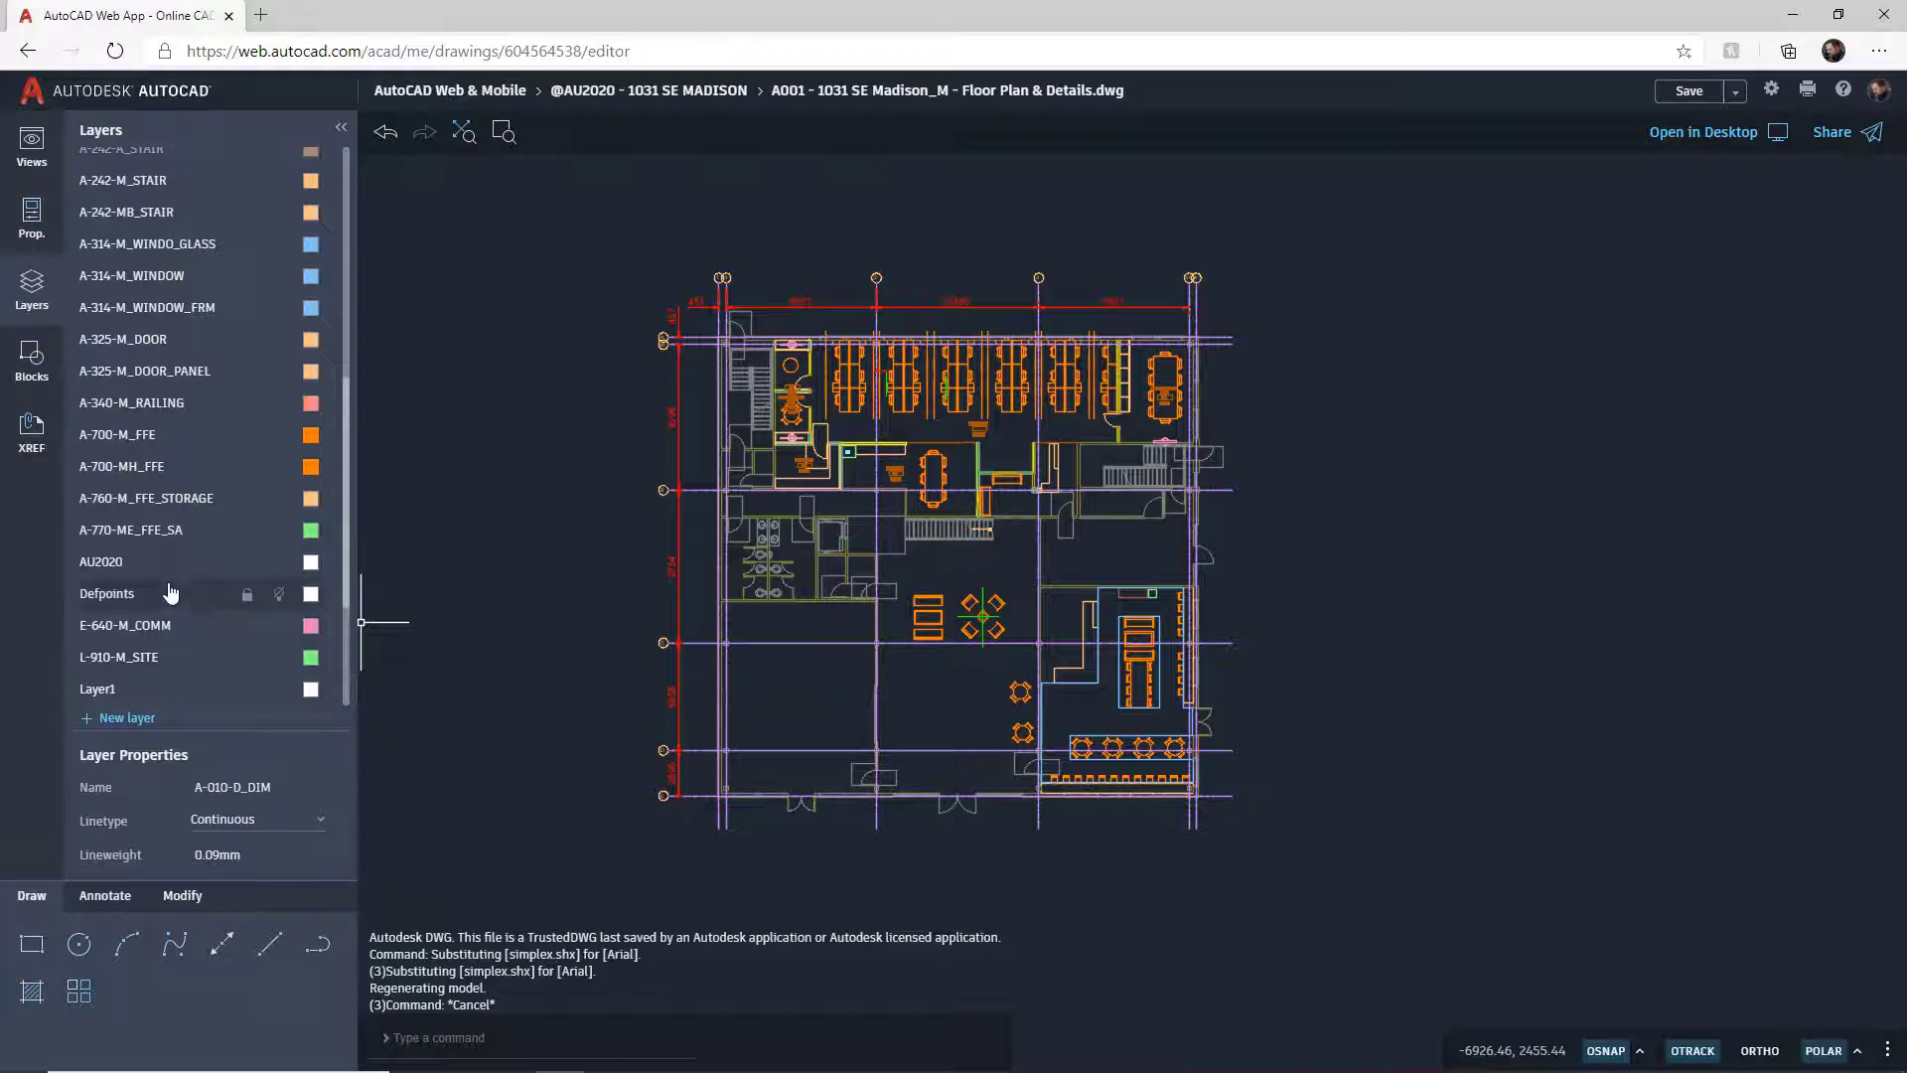
pyautogui.click(310, 563)
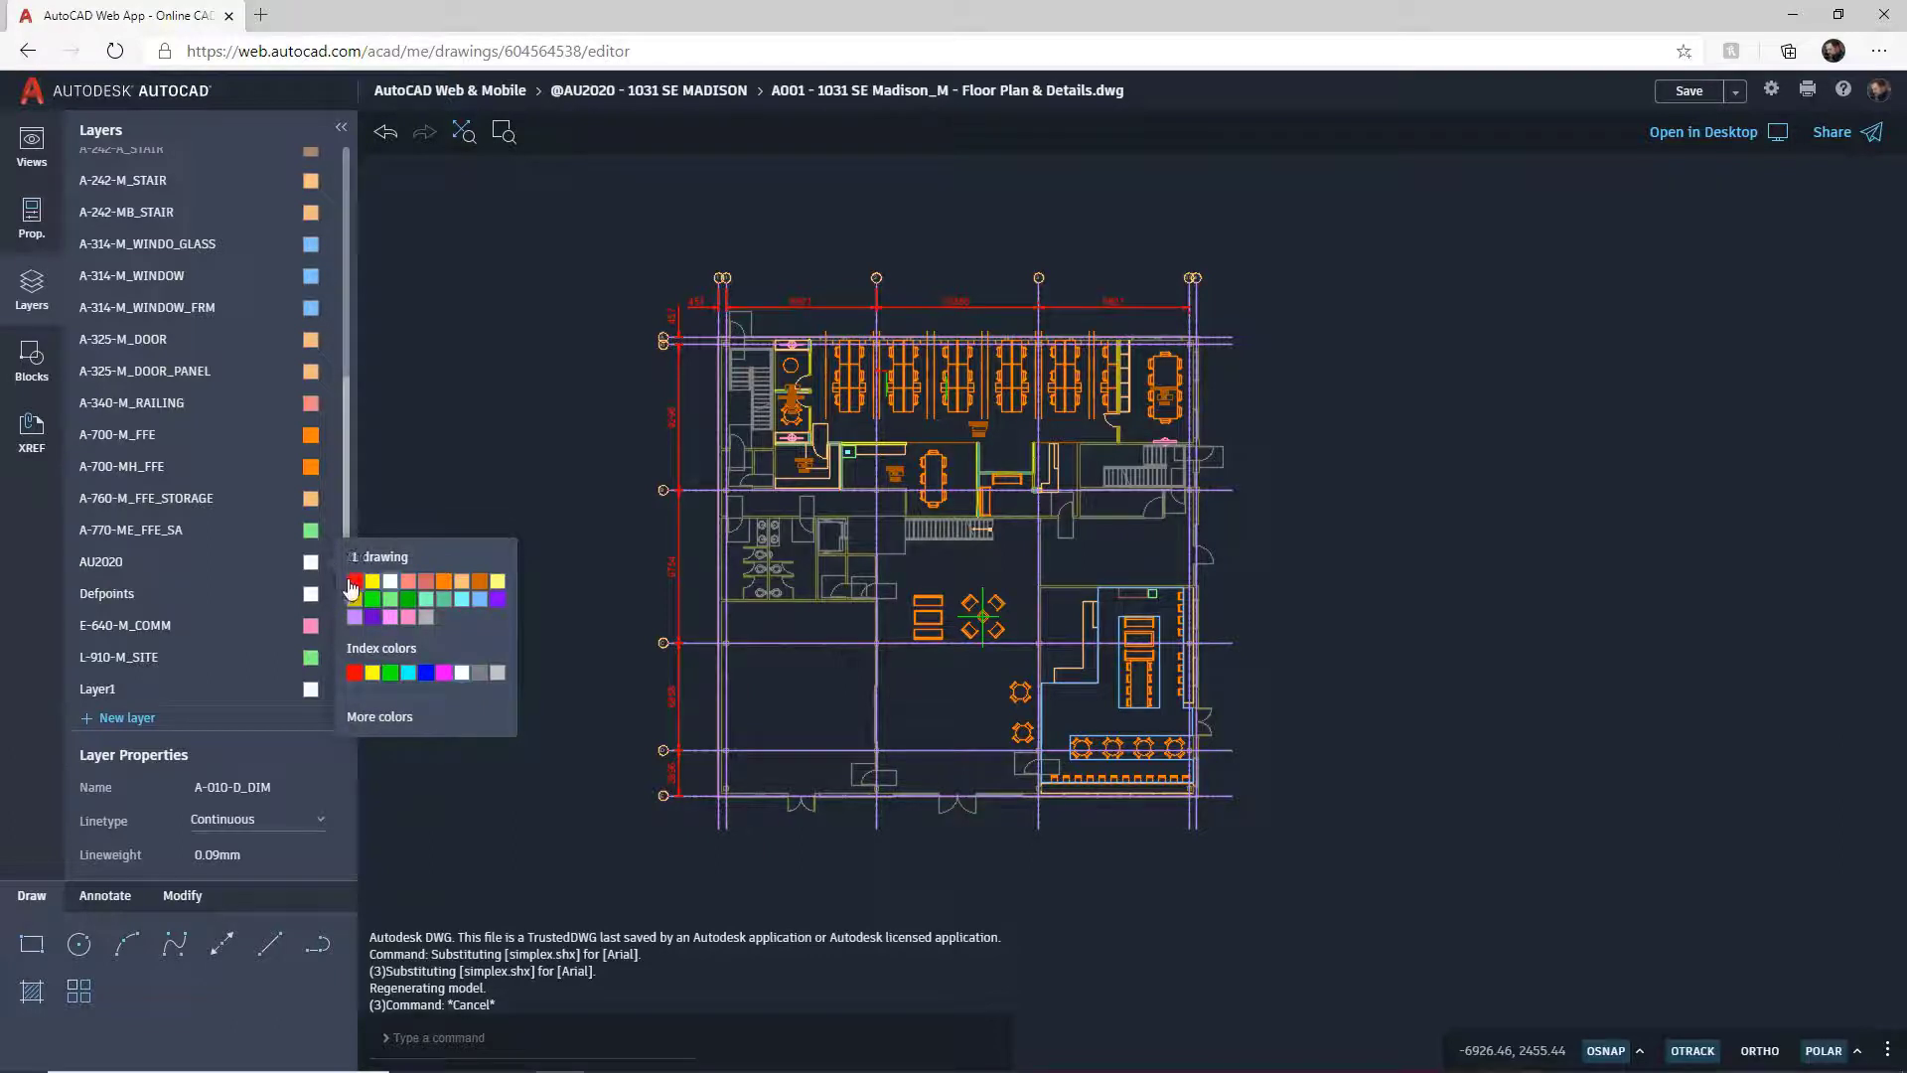
pyautogui.click(354, 582)
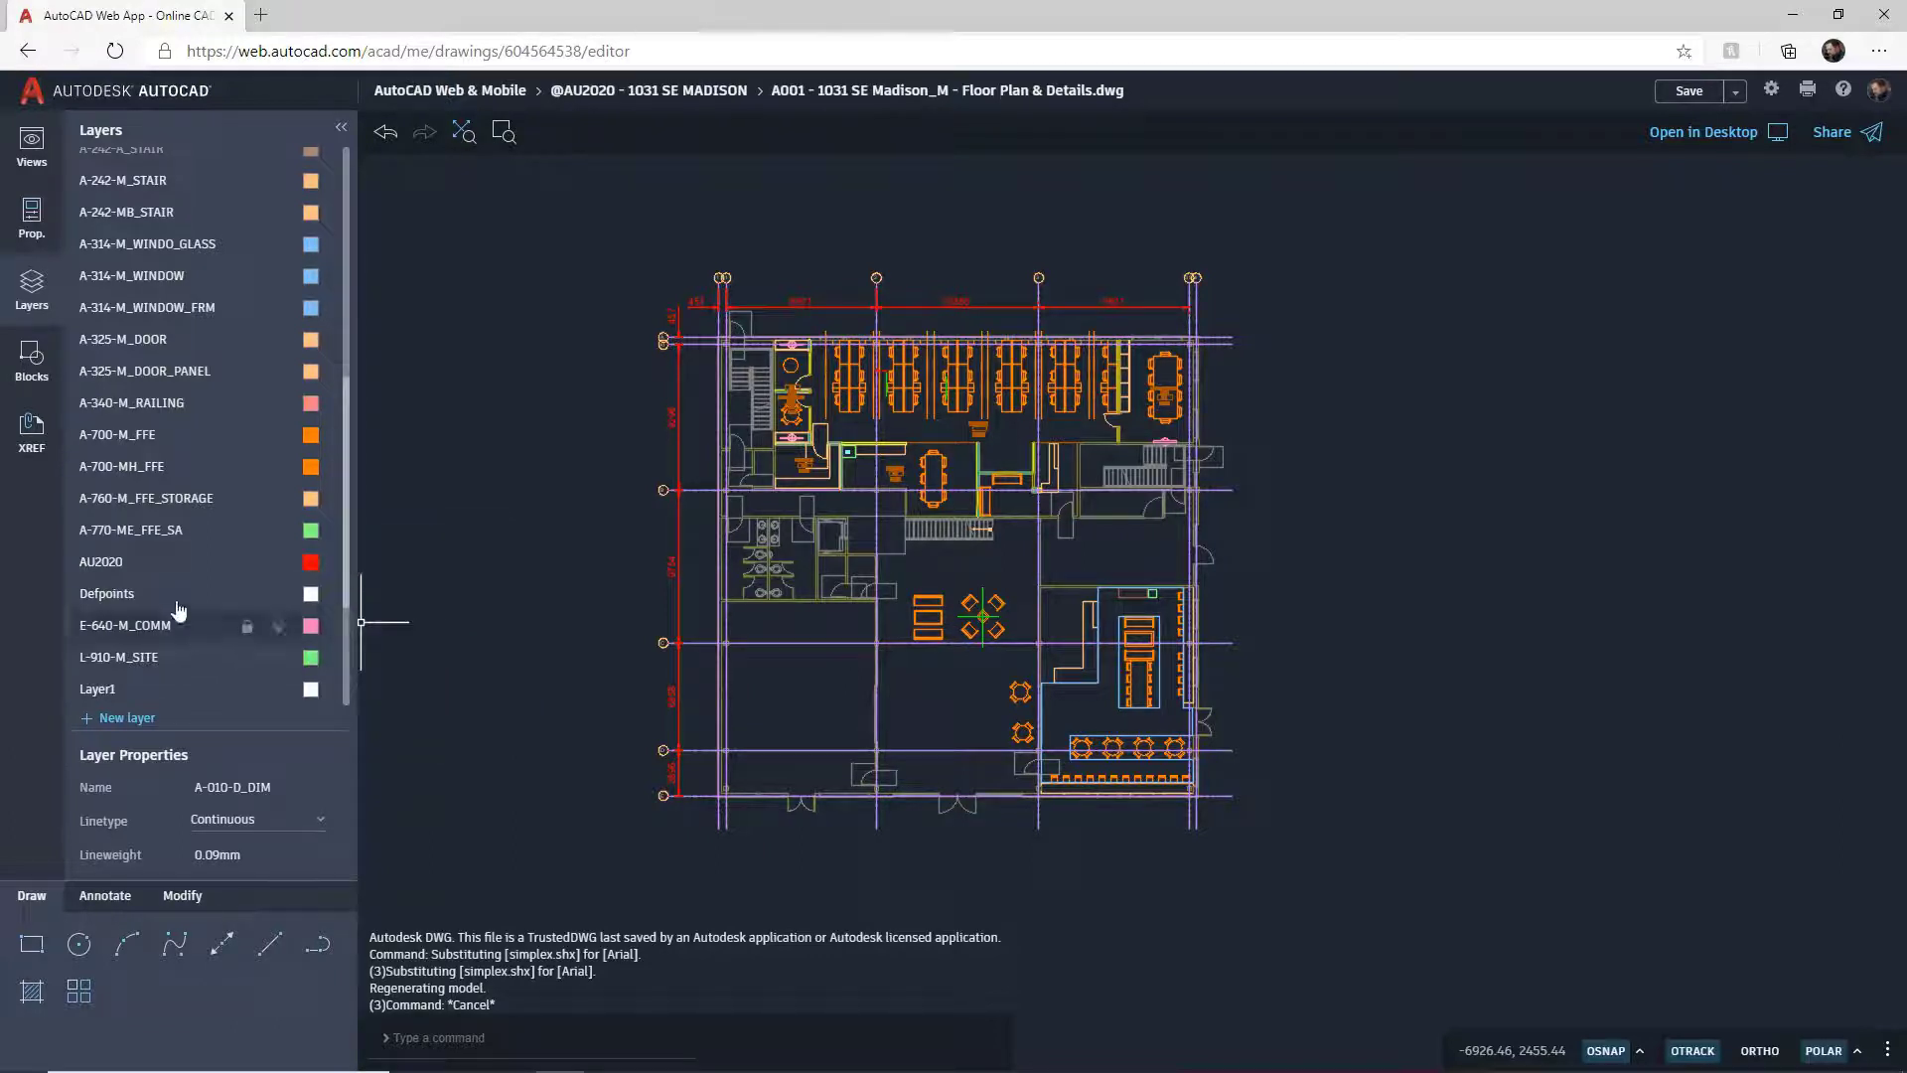
pyautogui.click(140, 566)
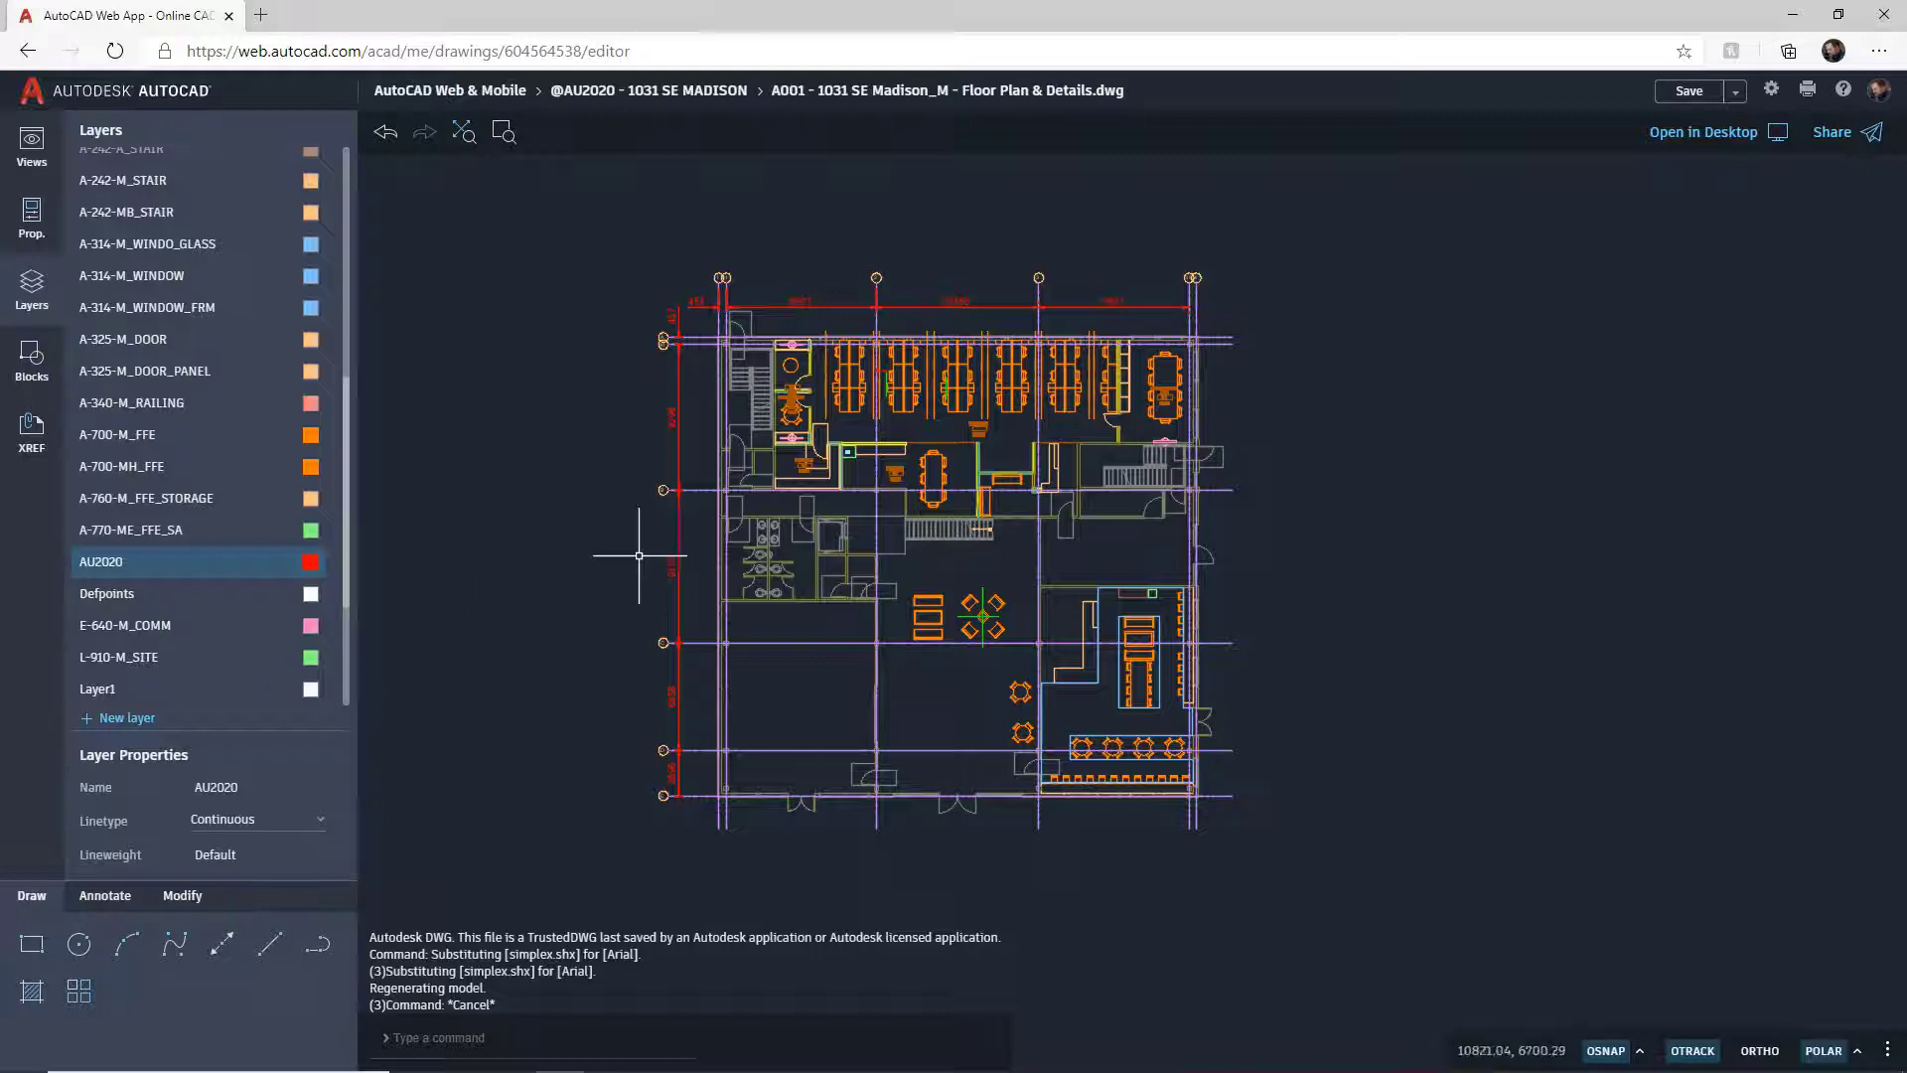
# Step: Set the polar tracking increment to 45 degrees and enable the Midpoint object snap
pyautogui.click(1772, 91)
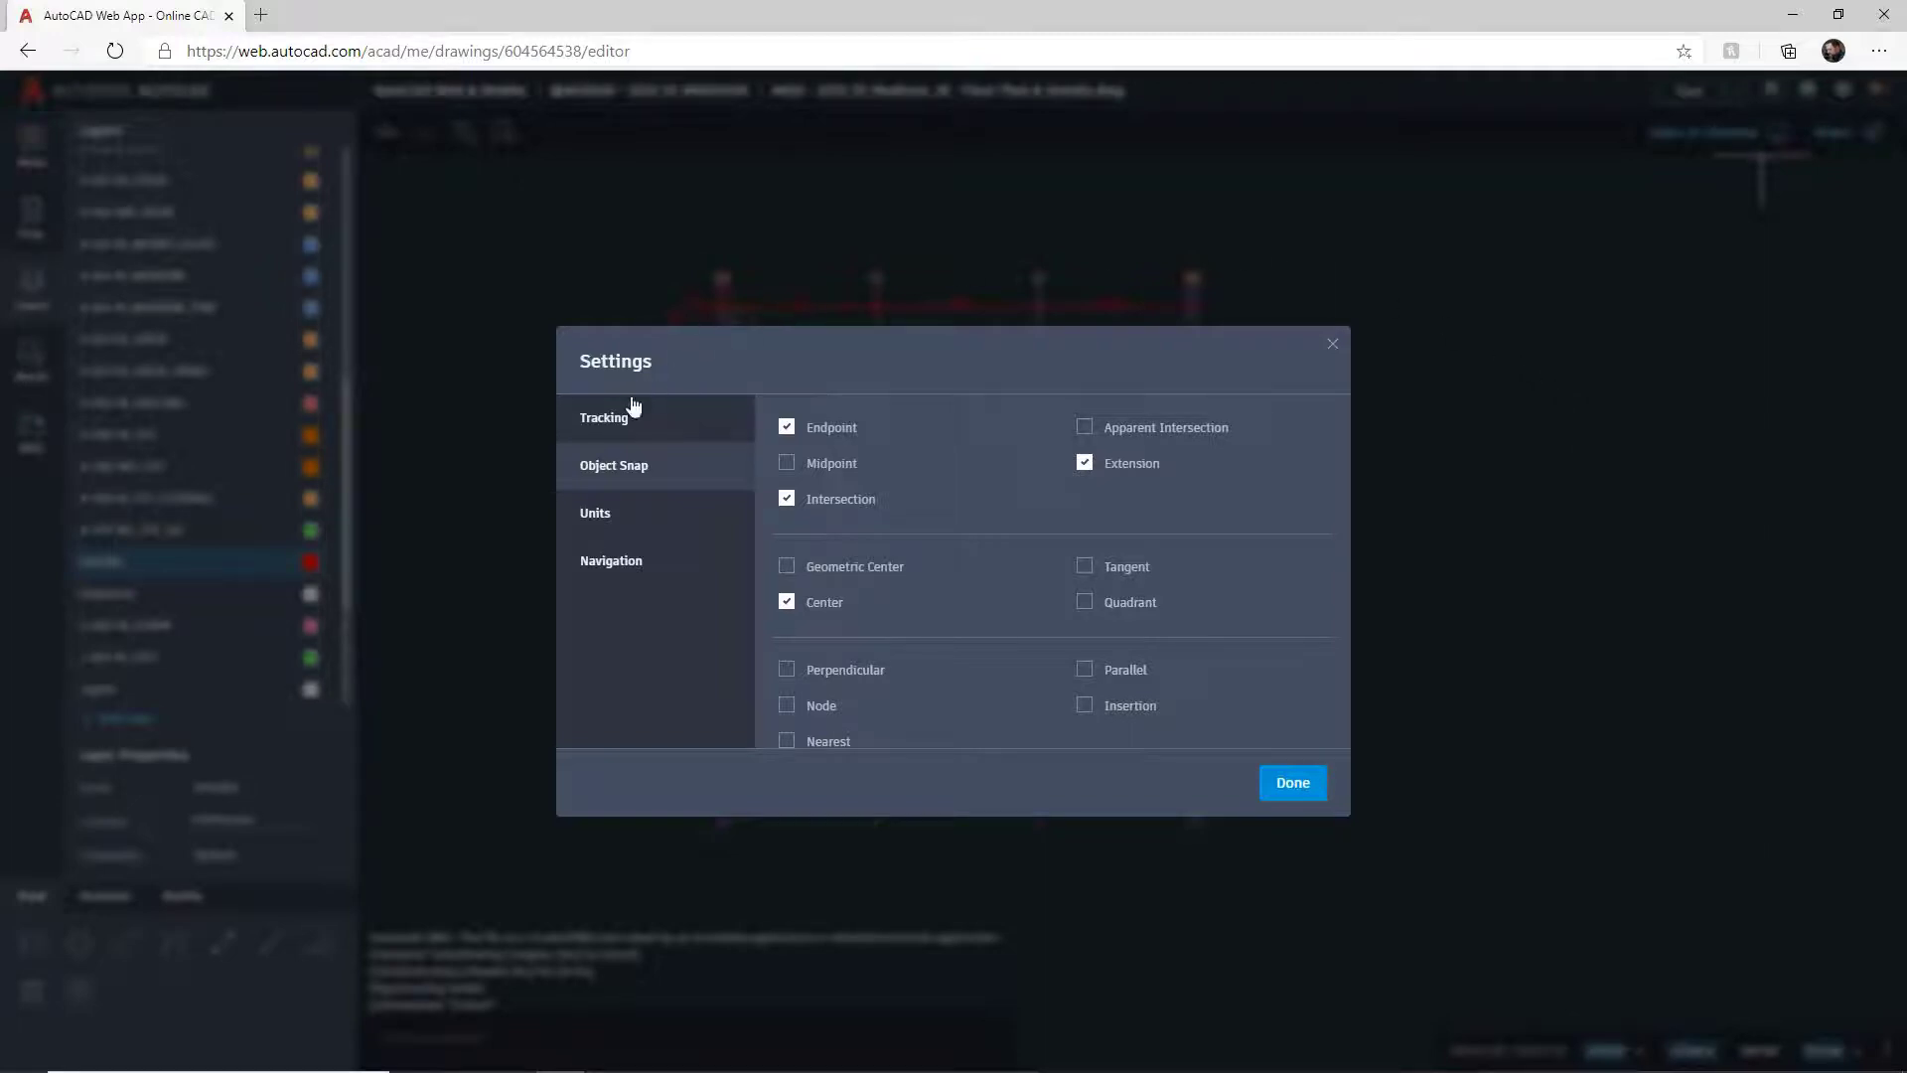
pyautogui.click(616, 422)
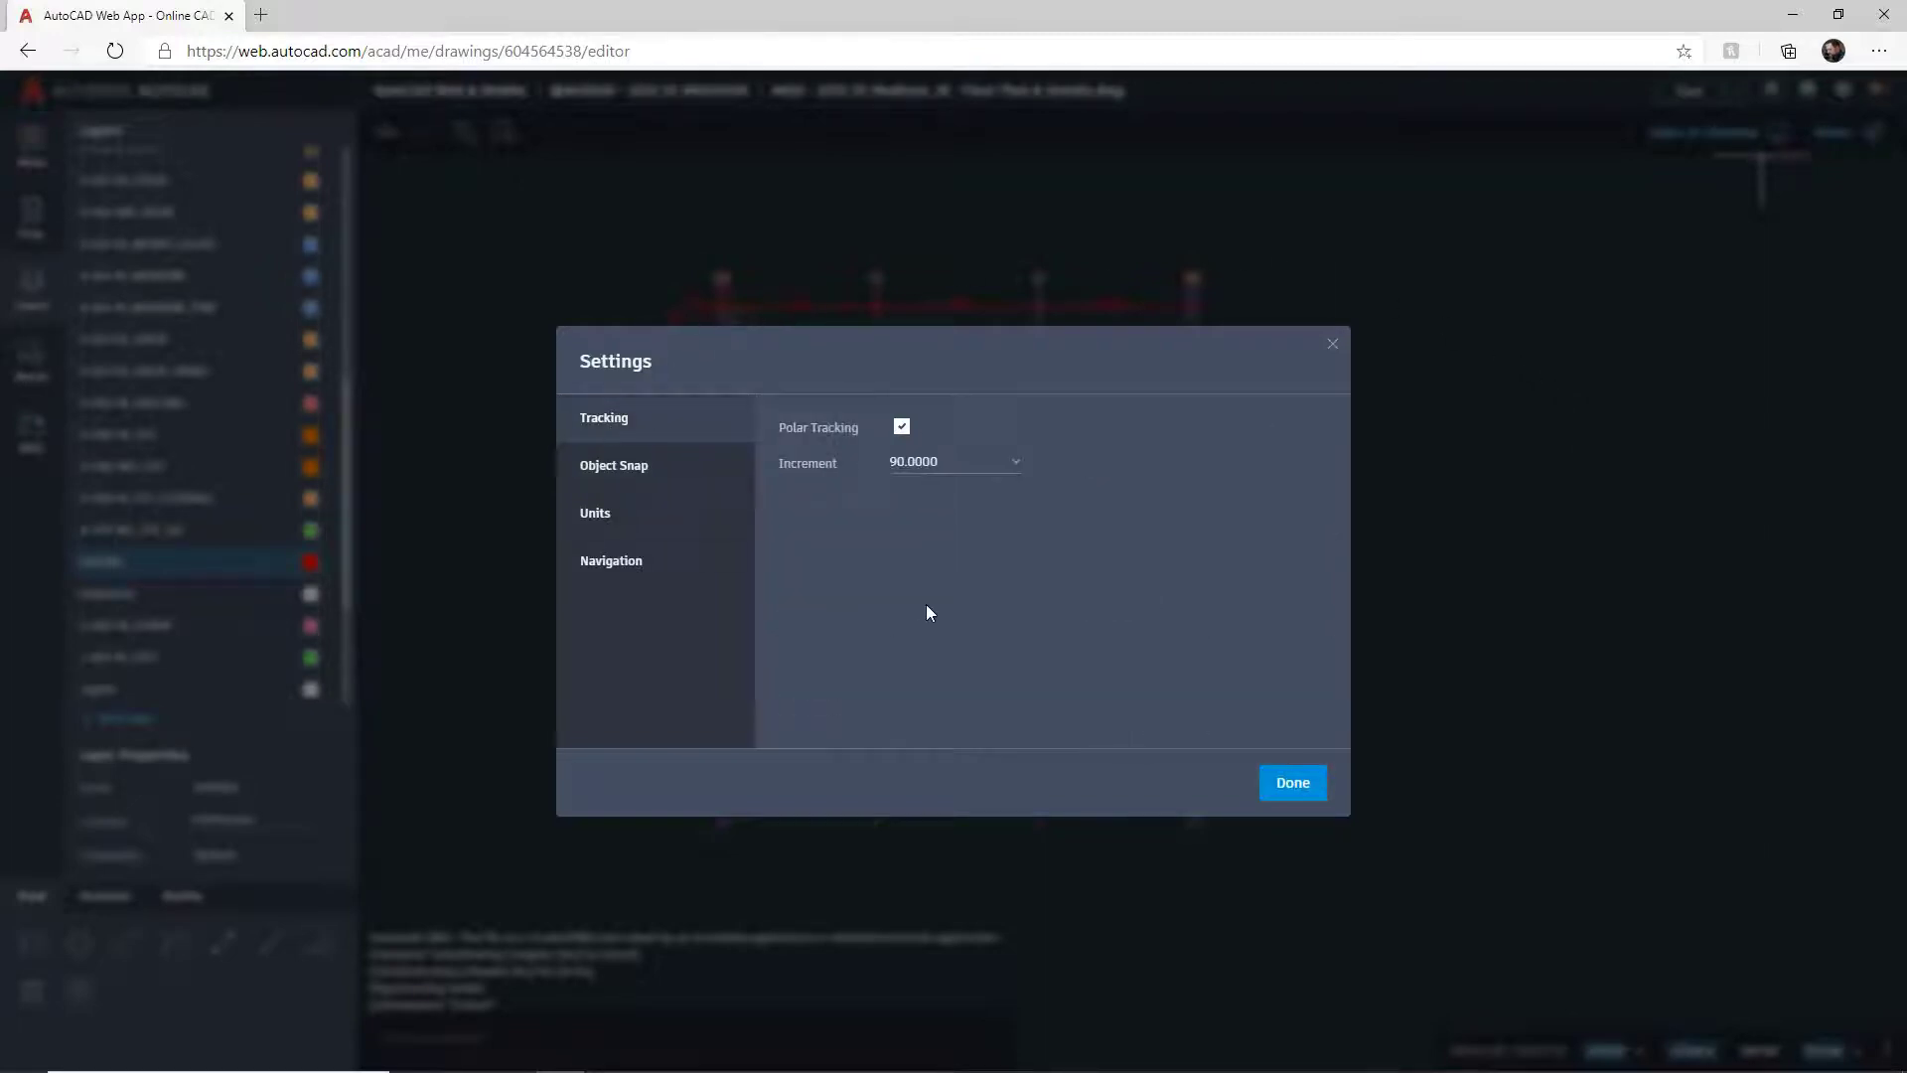
pyautogui.click(1018, 477)
pyautogui.click(938, 501)
pyautogui.click(639, 466)
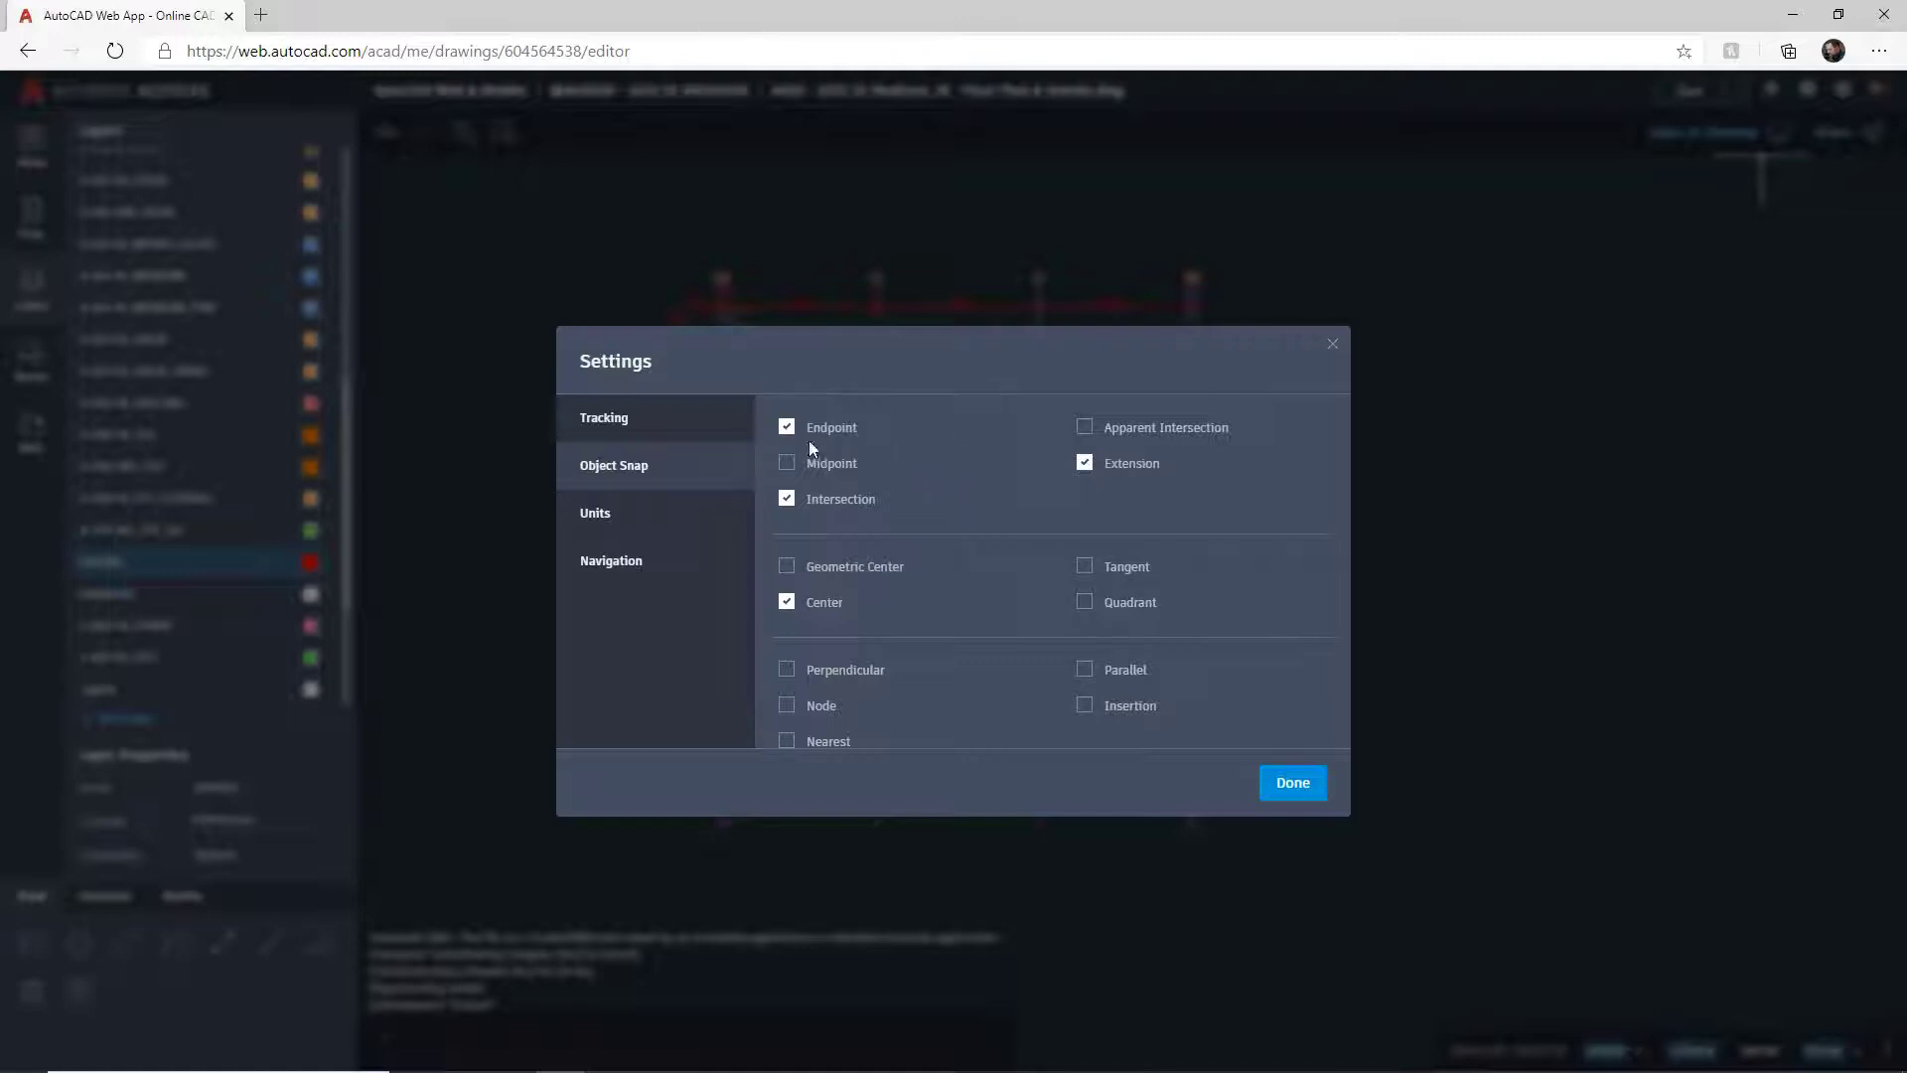
pyautogui.click(789, 463)
# Step: Keep units at Decimal 0.00 and Decimal Degrees, review Navigation, and close Settings
pyautogui.click(660, 528)
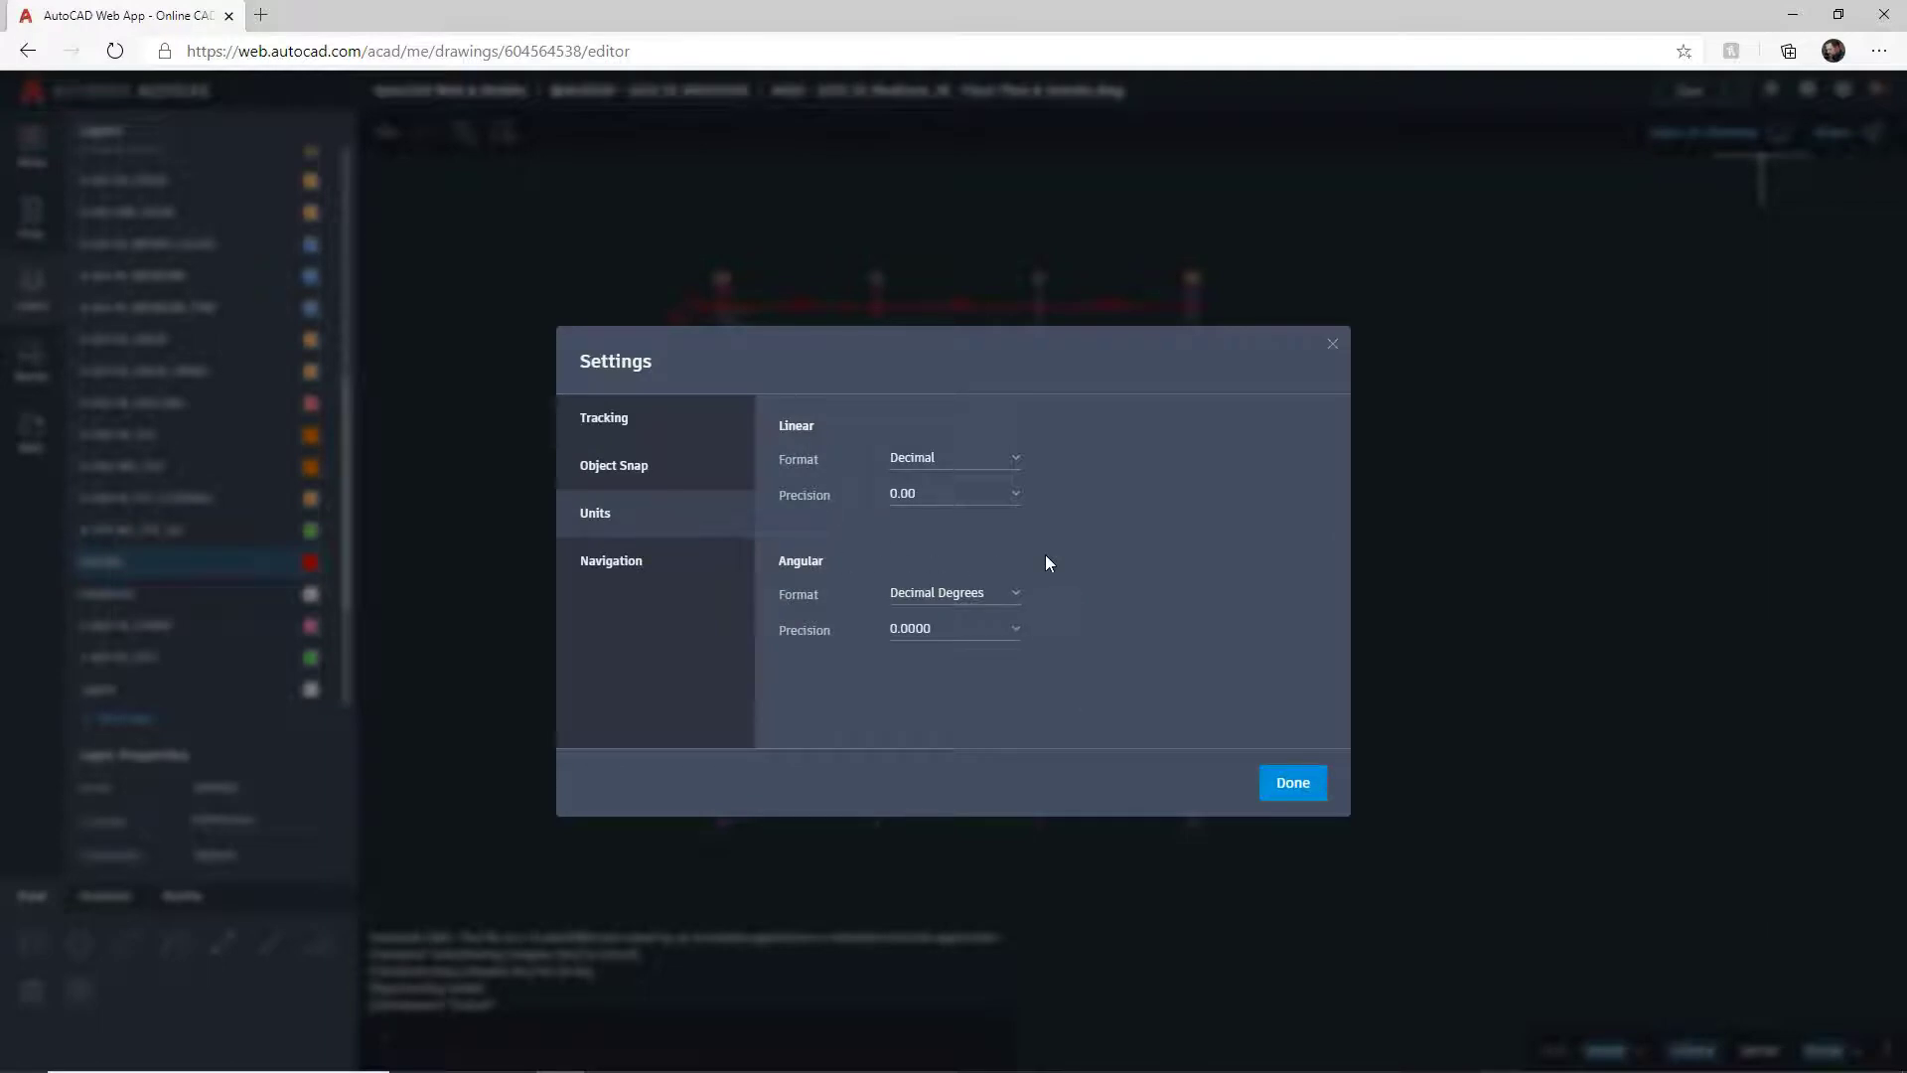
pyautogui.click(1017, 463)
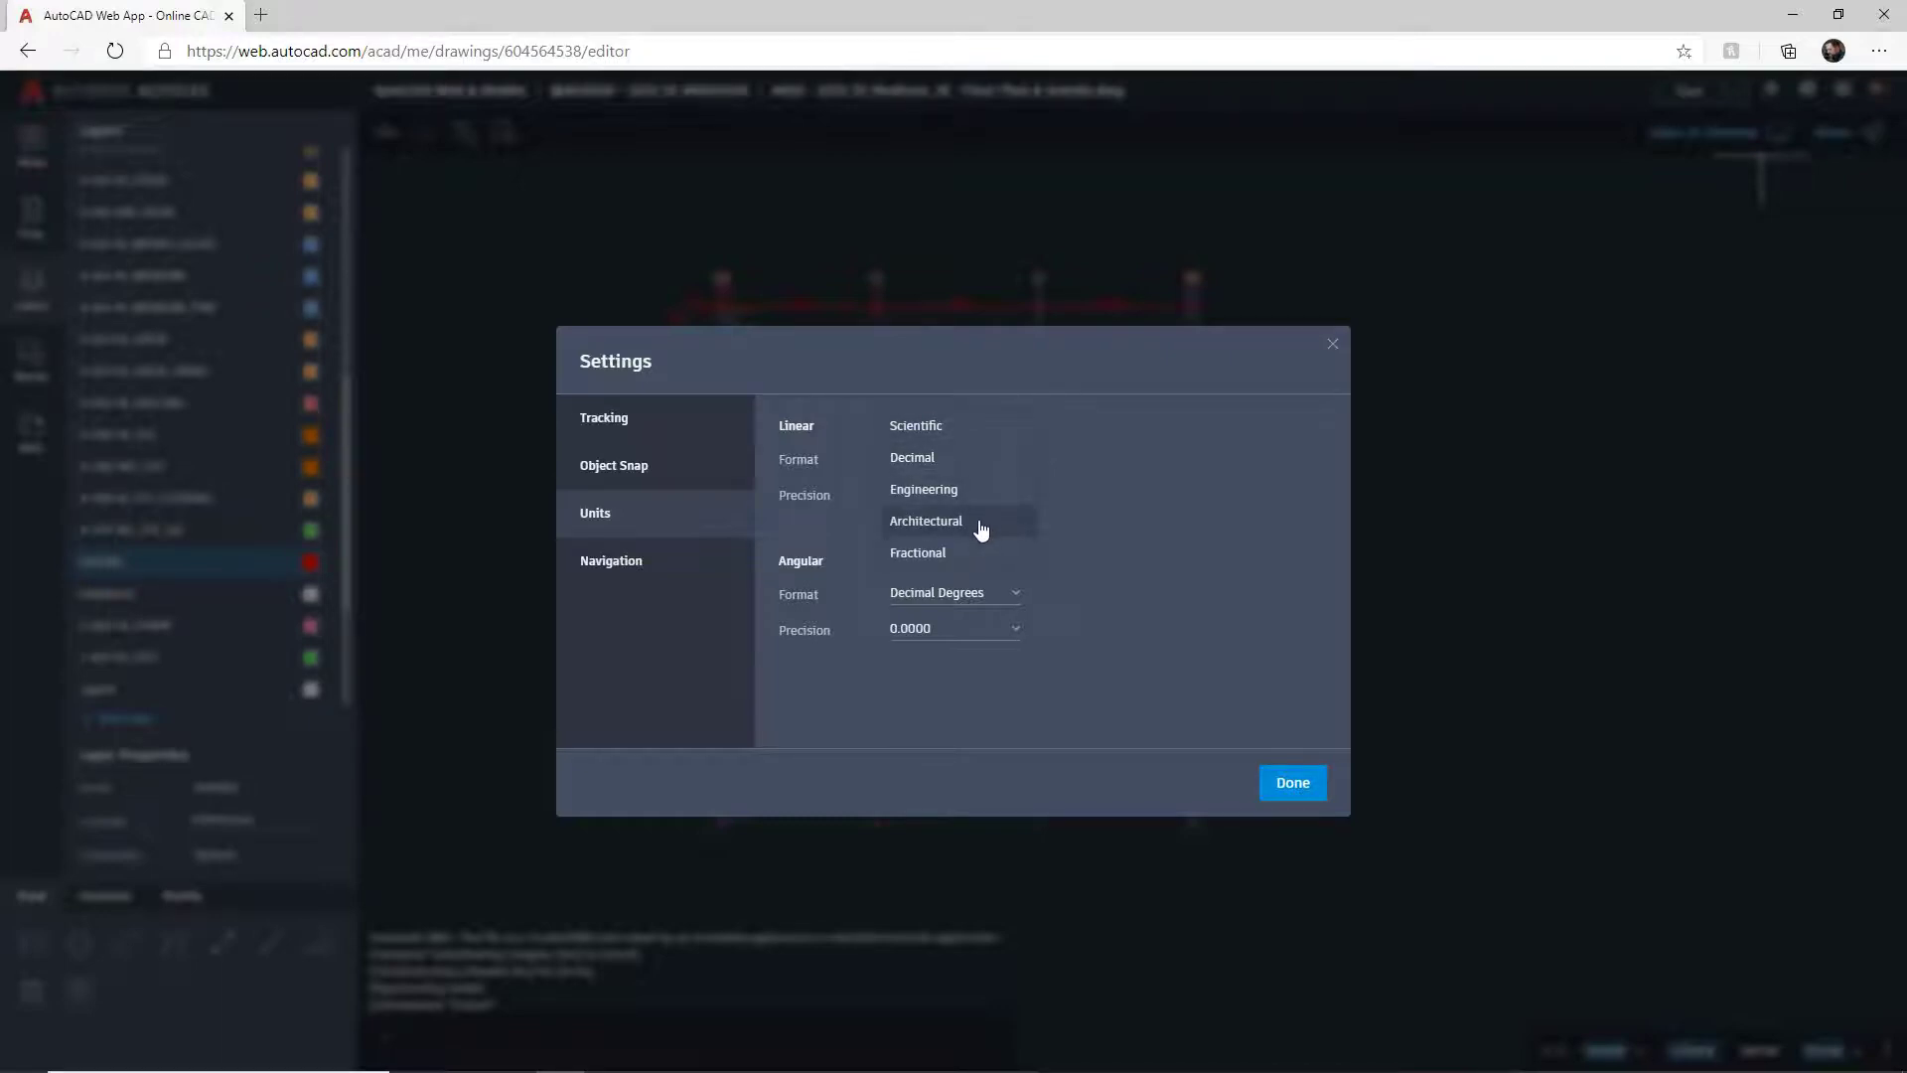
pyautogui.click(961, 459)
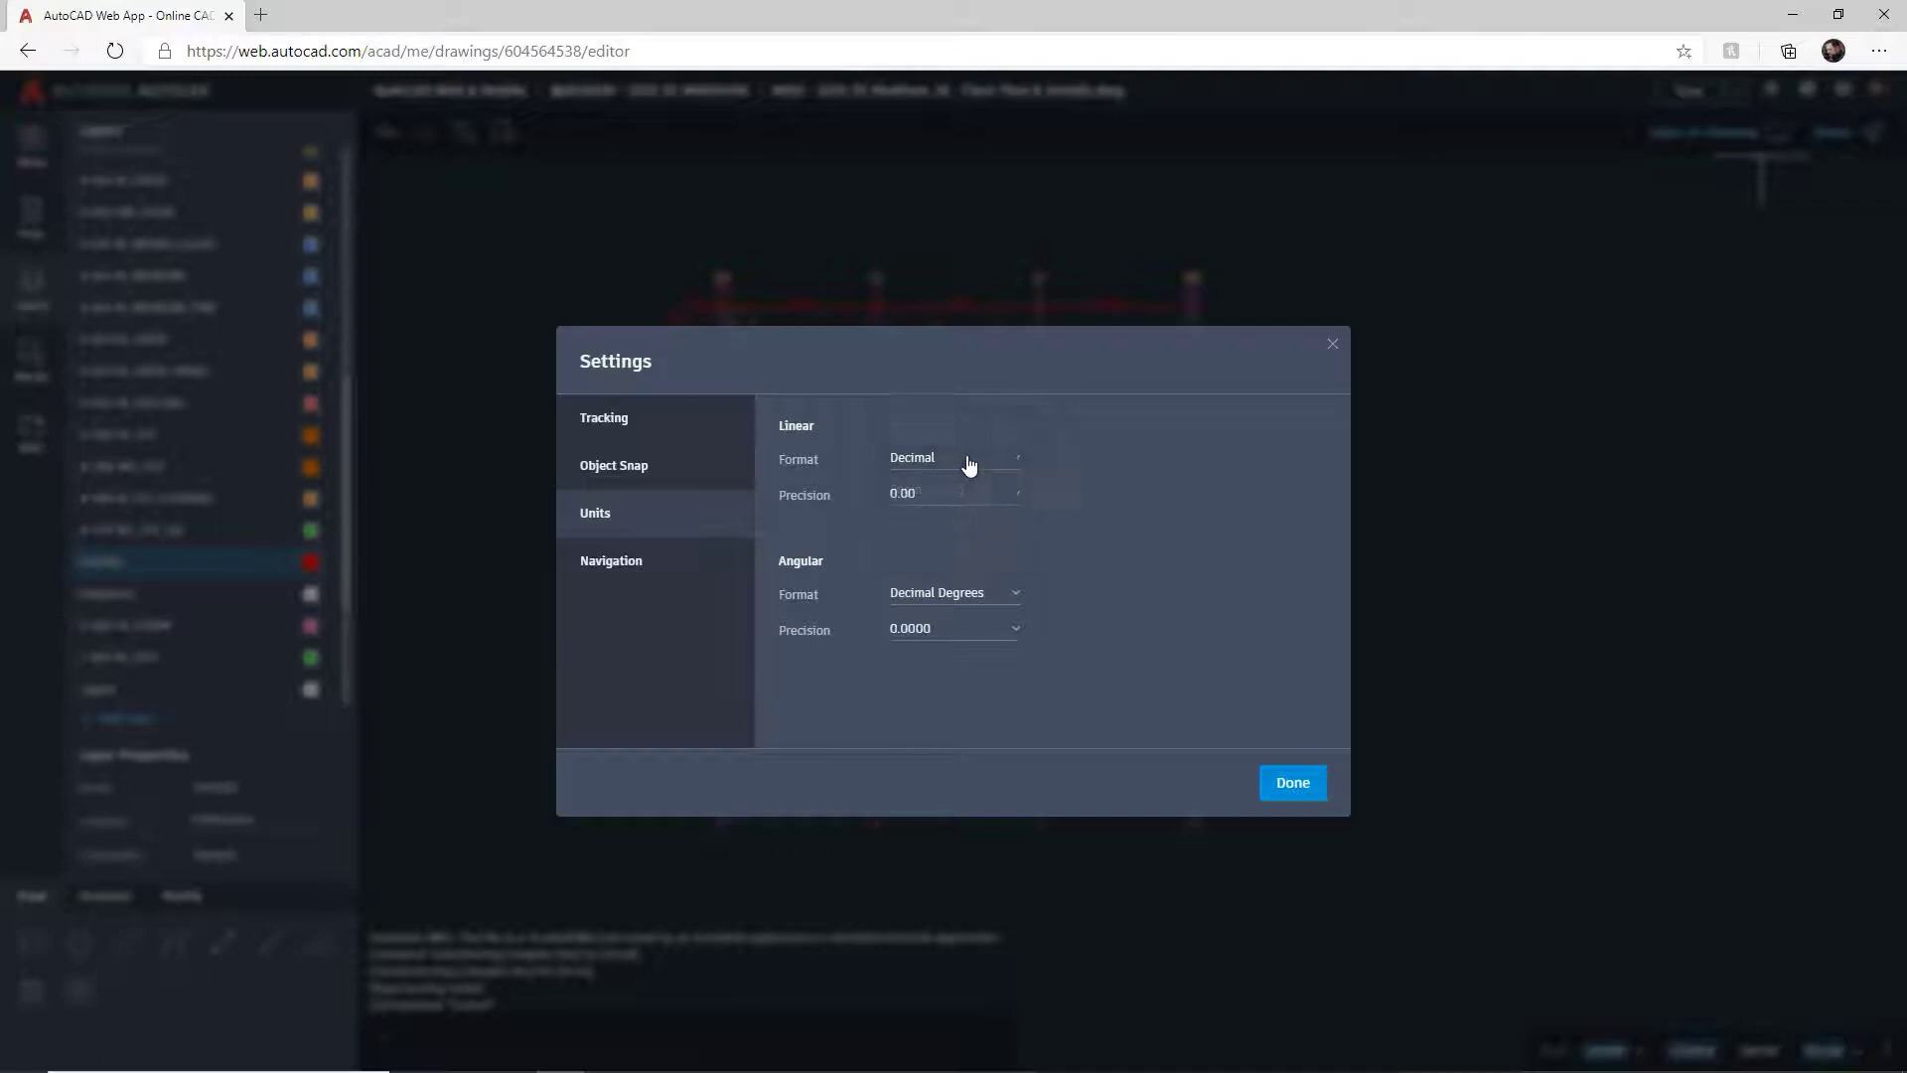
pyautogui.click(1015, 503)
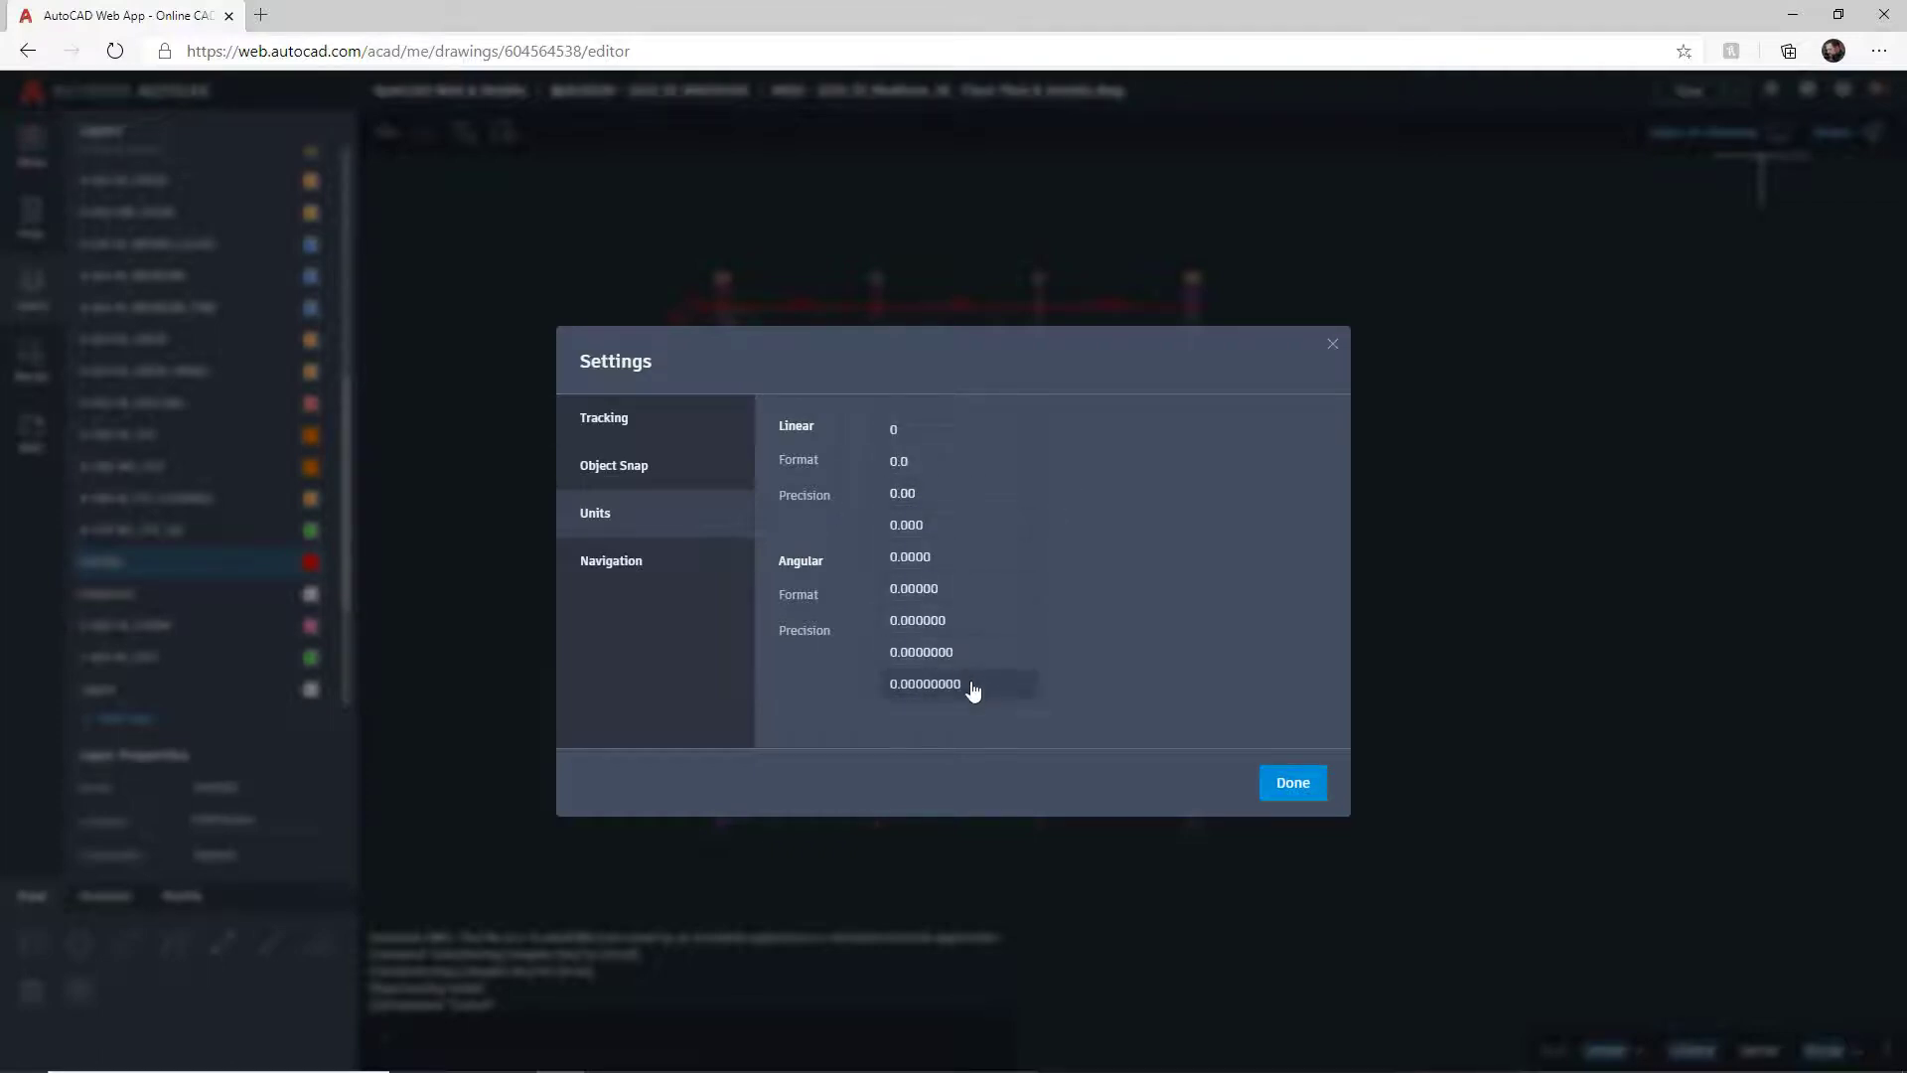
pyautogui.click(923, 501)
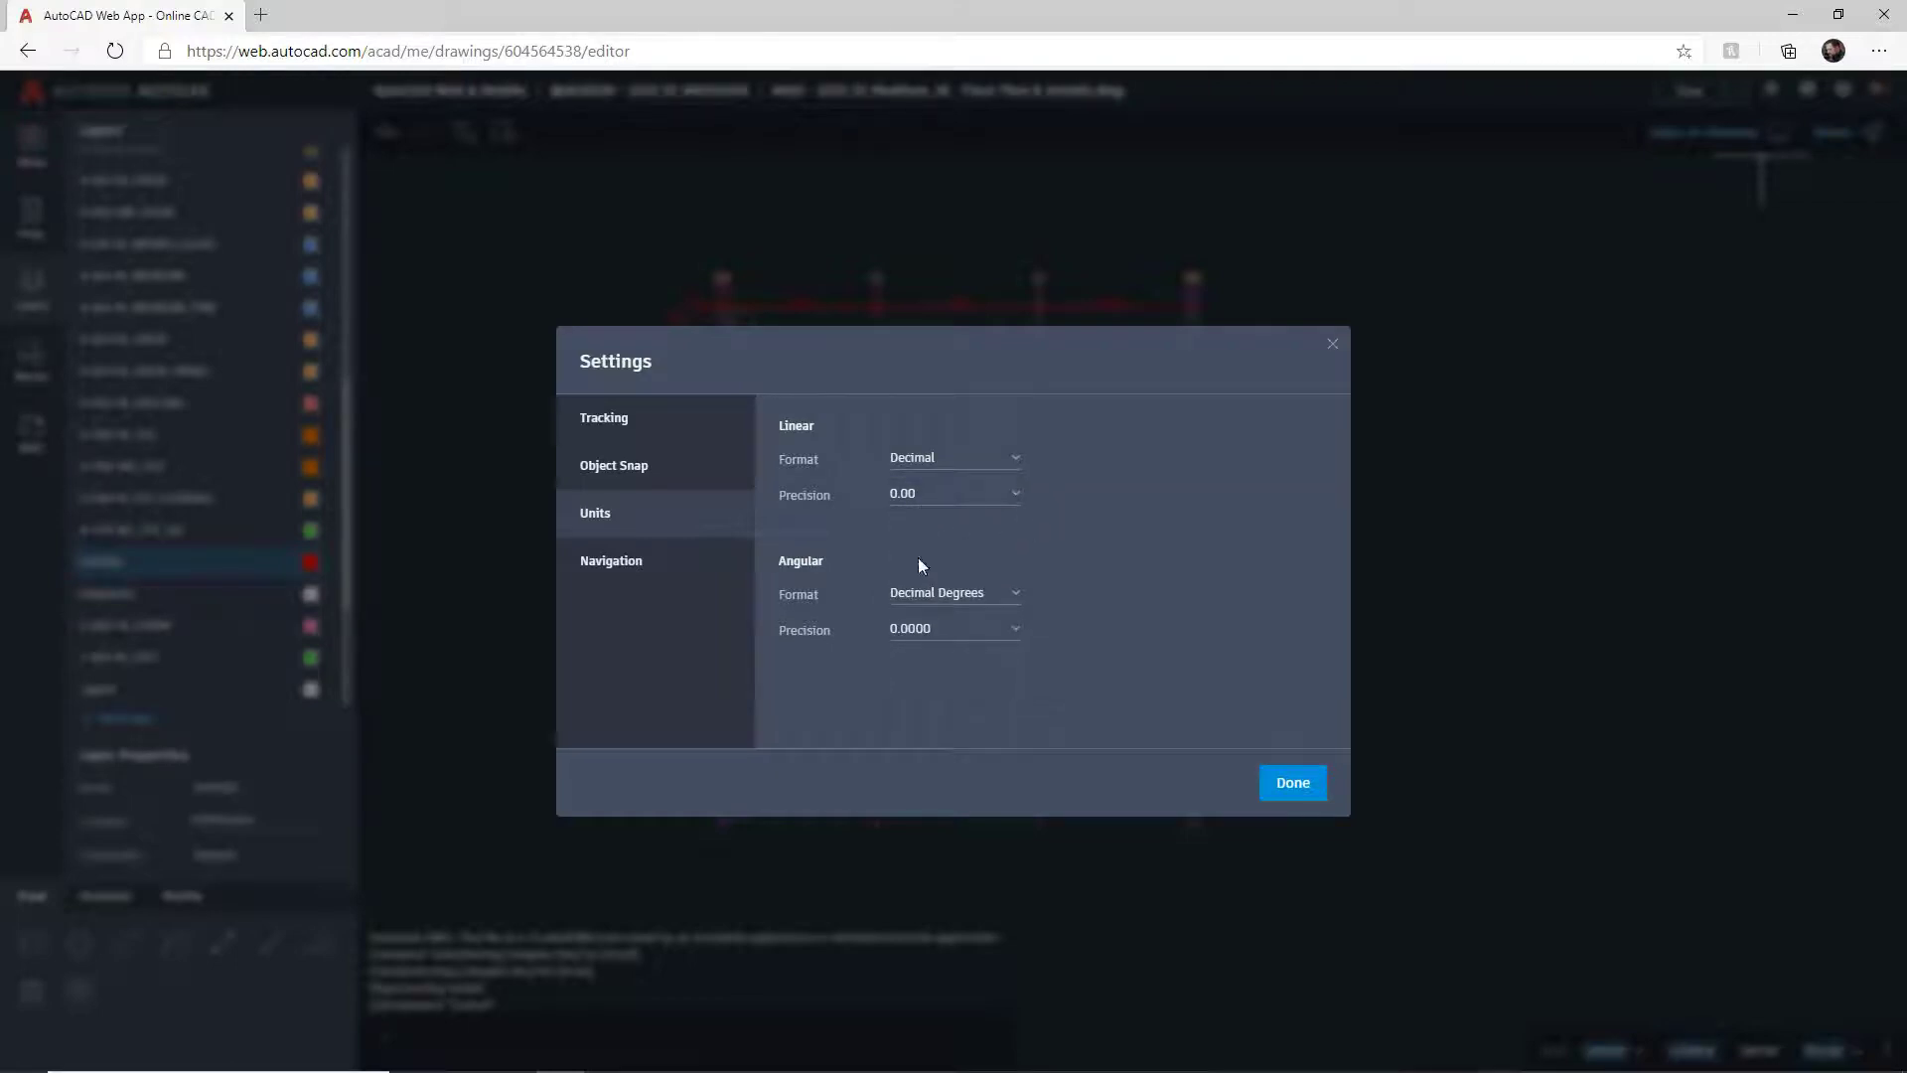
pyautogui.click(1013, 596)
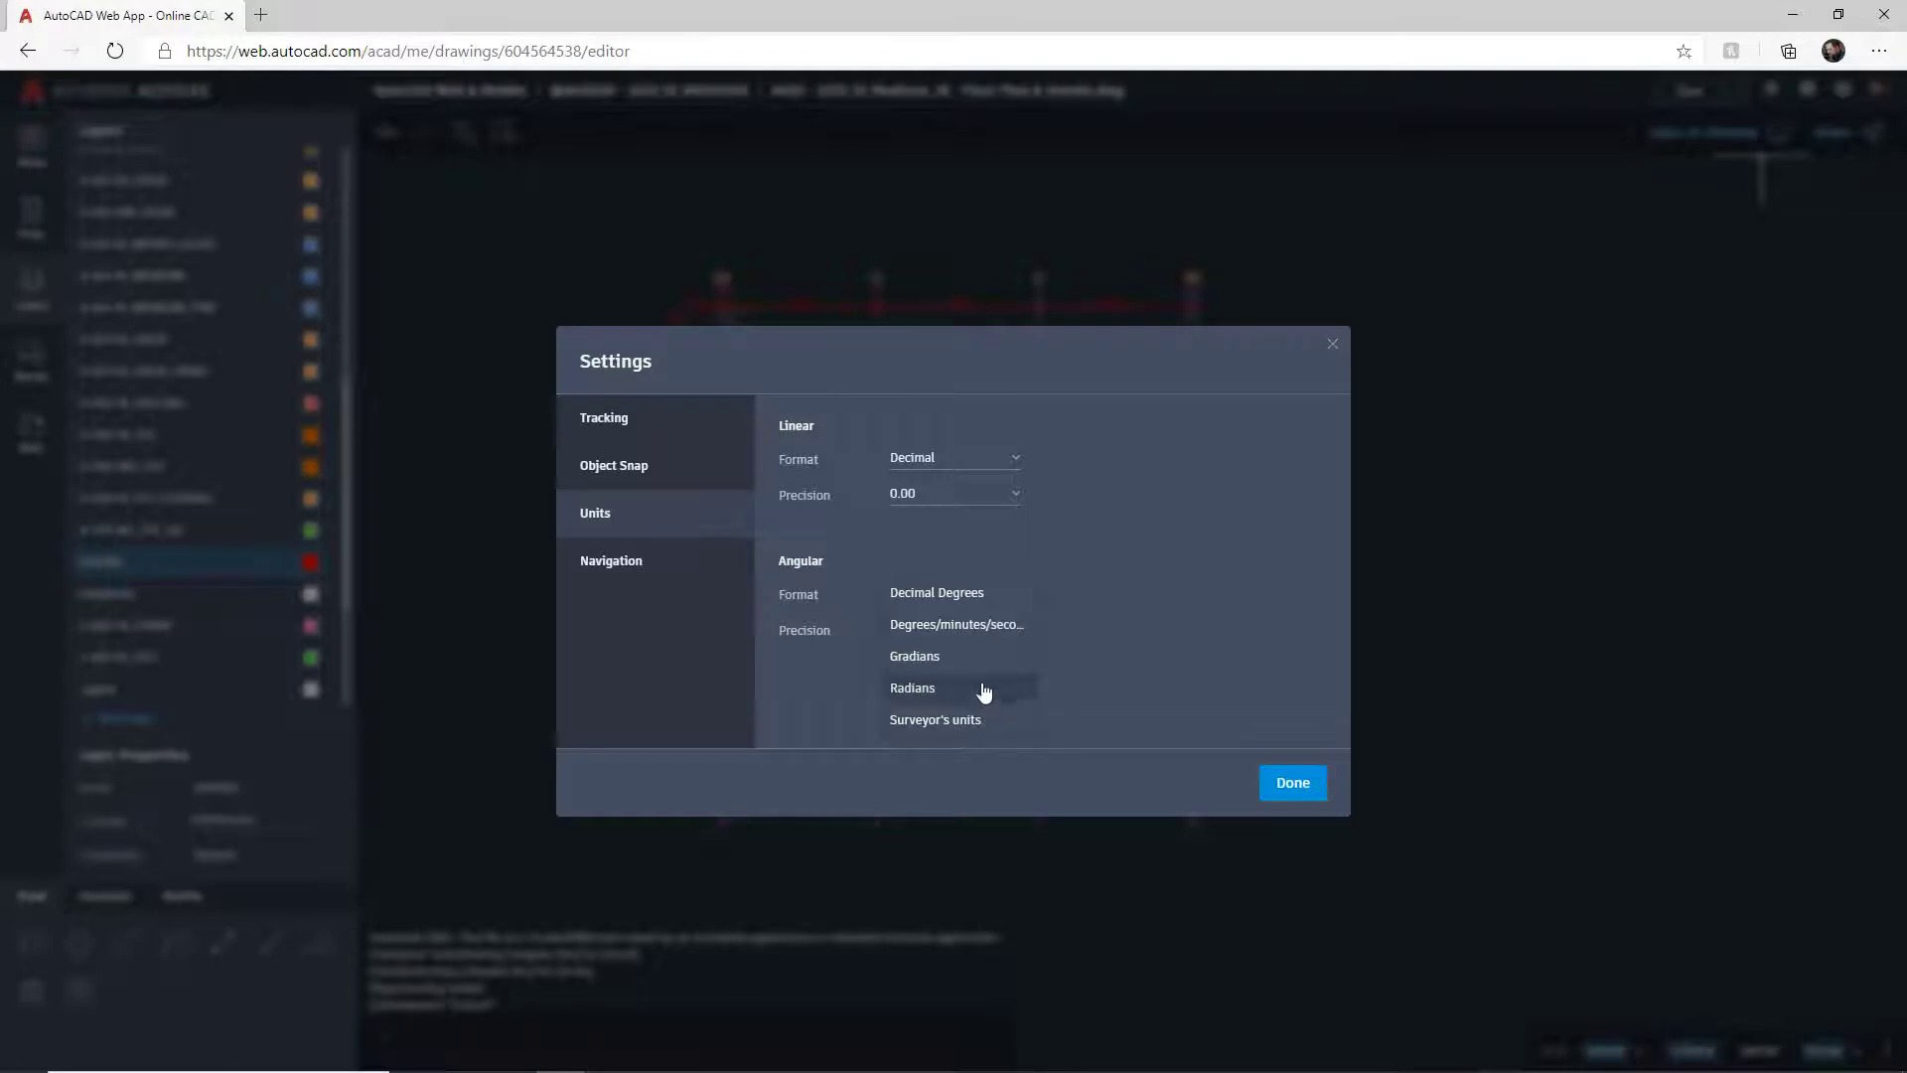
pyautogui.click(959, 595)
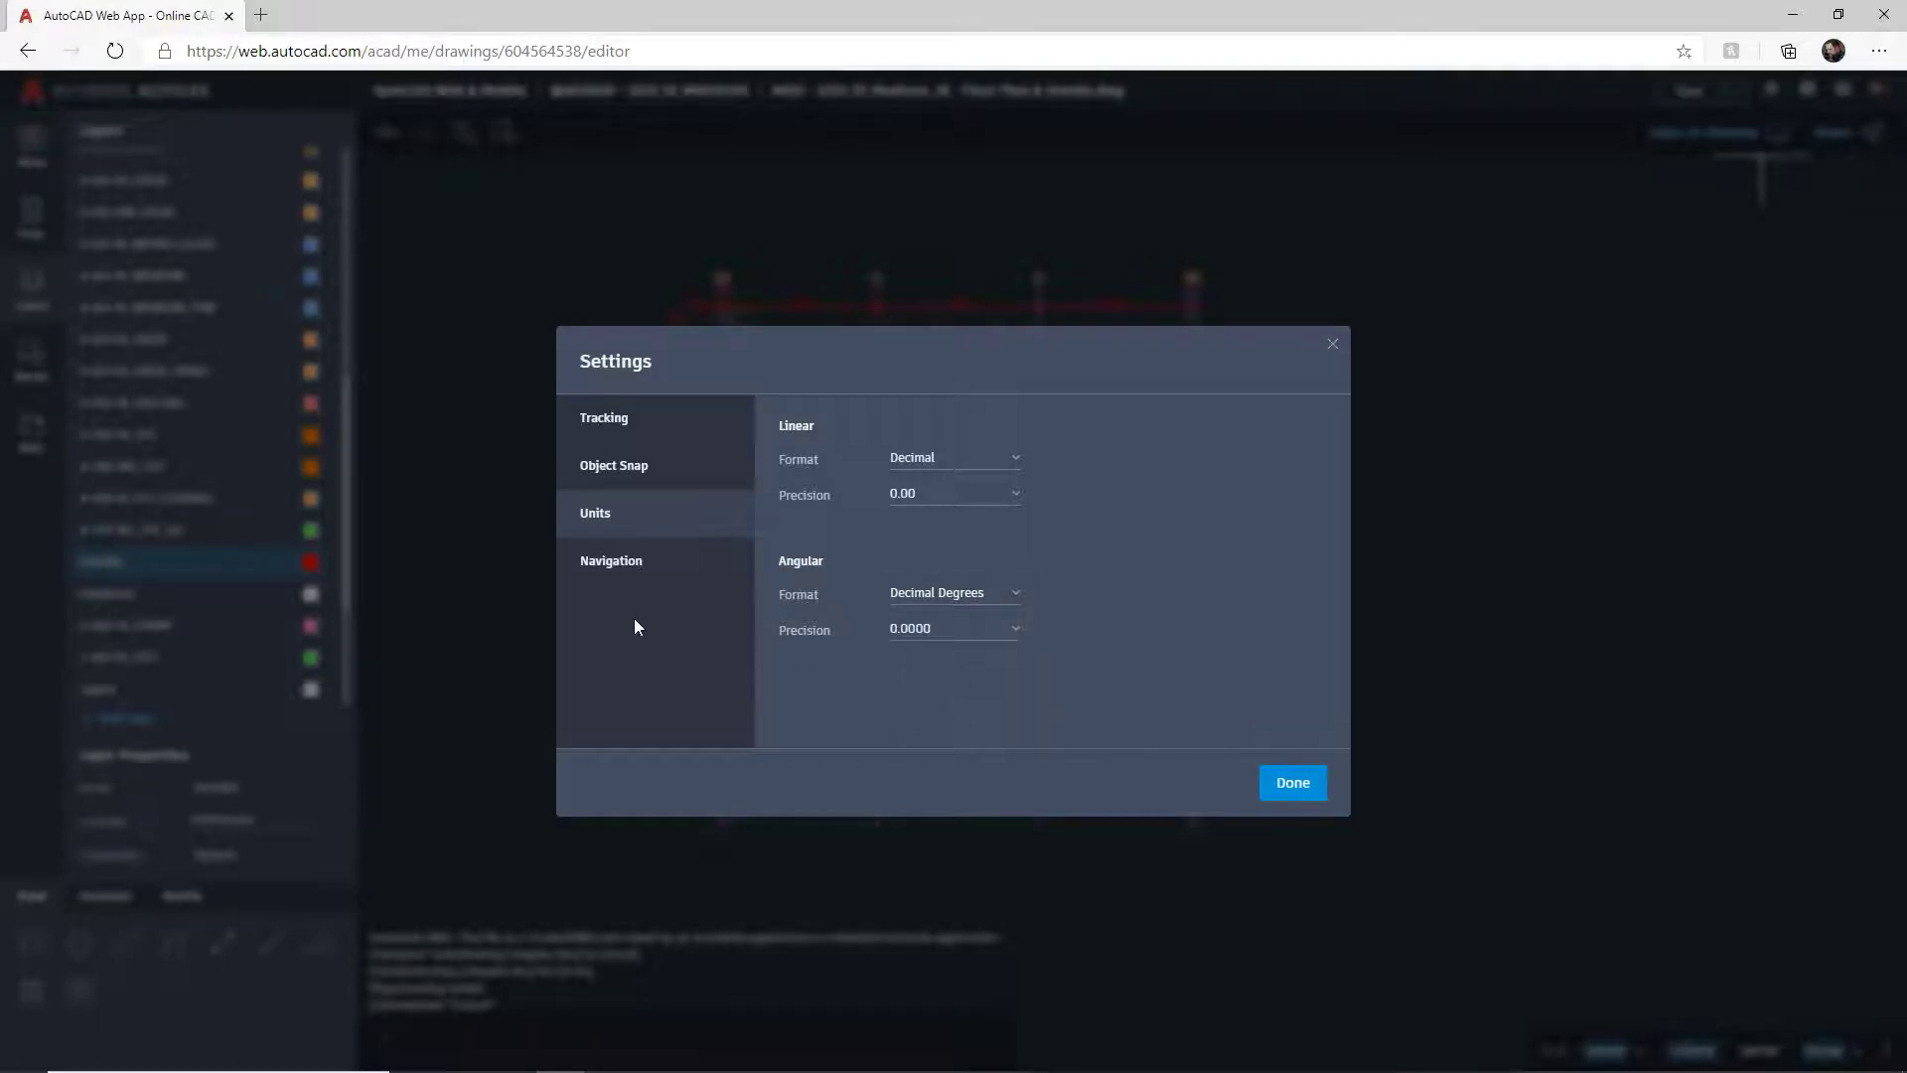
pyautogui.click(613, 581)
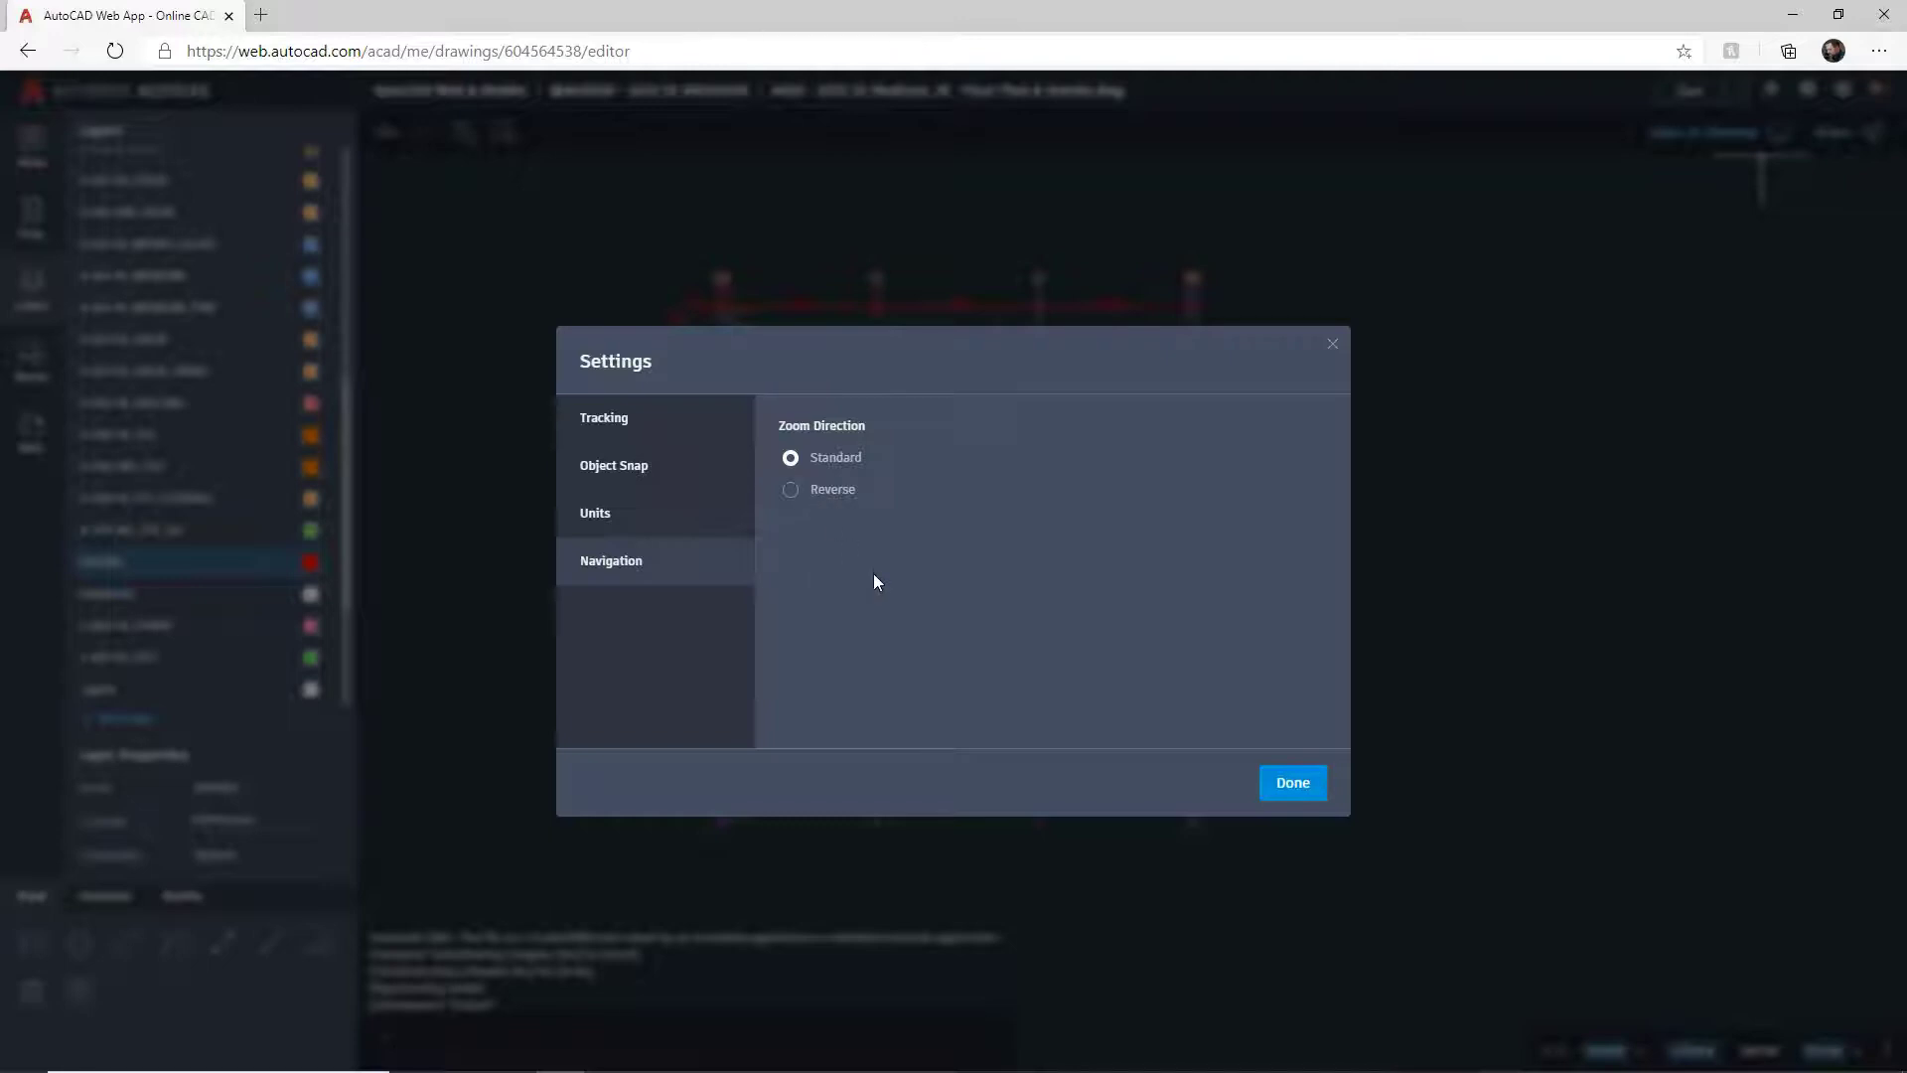
pyautogui.click(1291, 783)
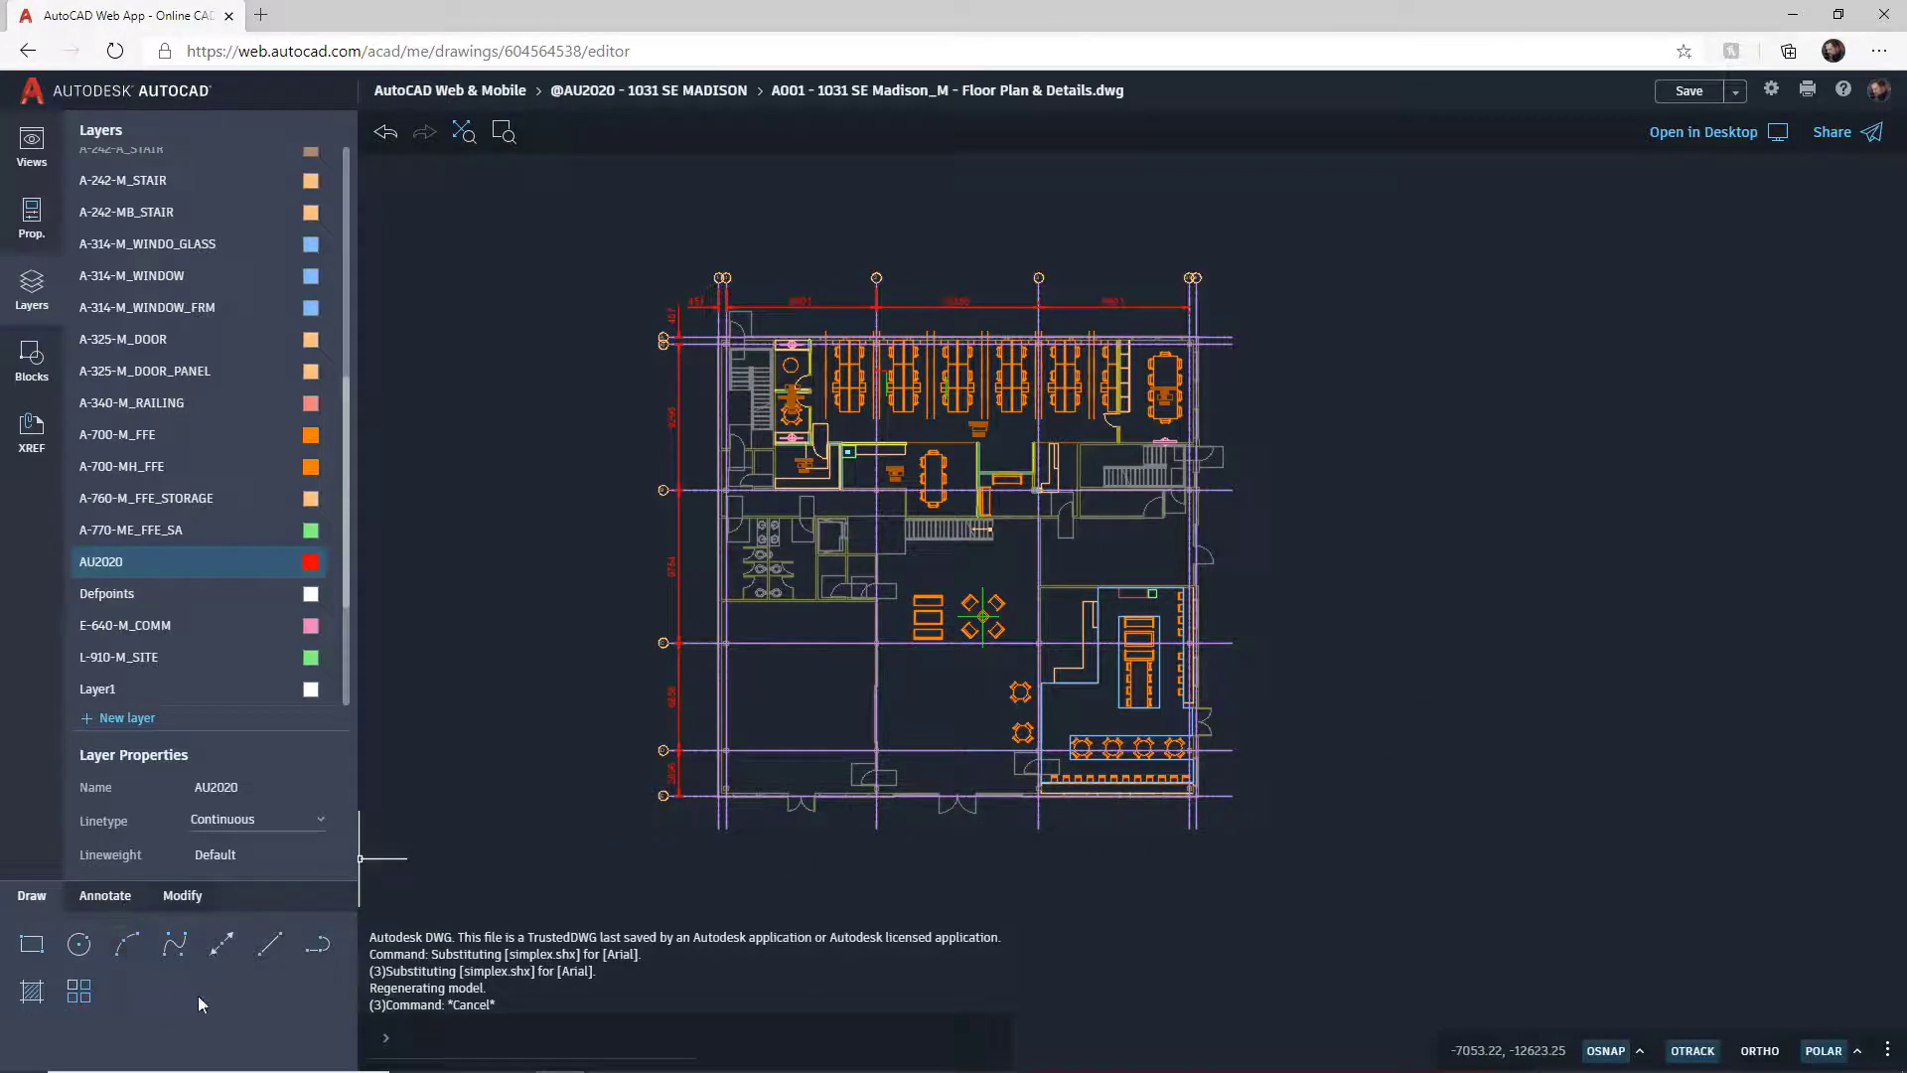
# Step: Zoom into the workstation area and make AU2020 the current layer
pyautogui.click(97, 898)
pyautogui.click(180, 900)
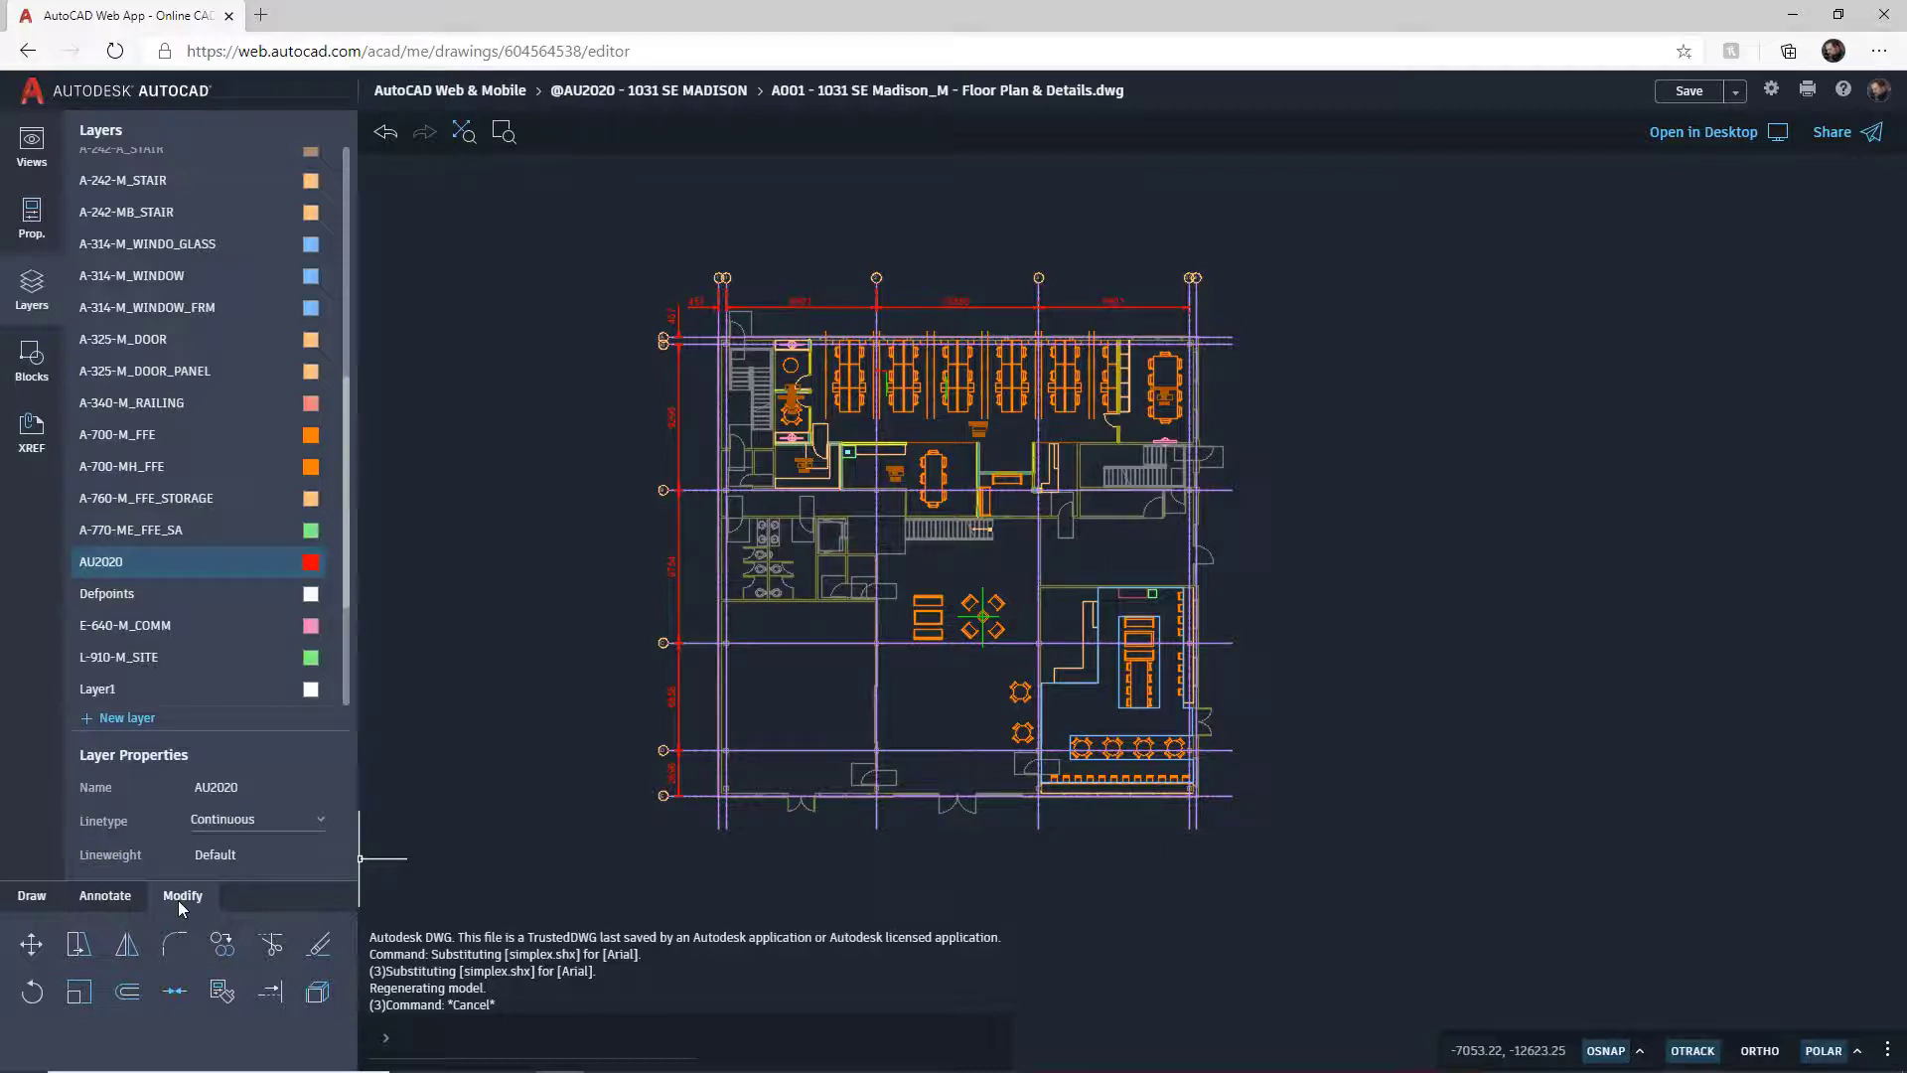
pyautogui.click(27, 898)
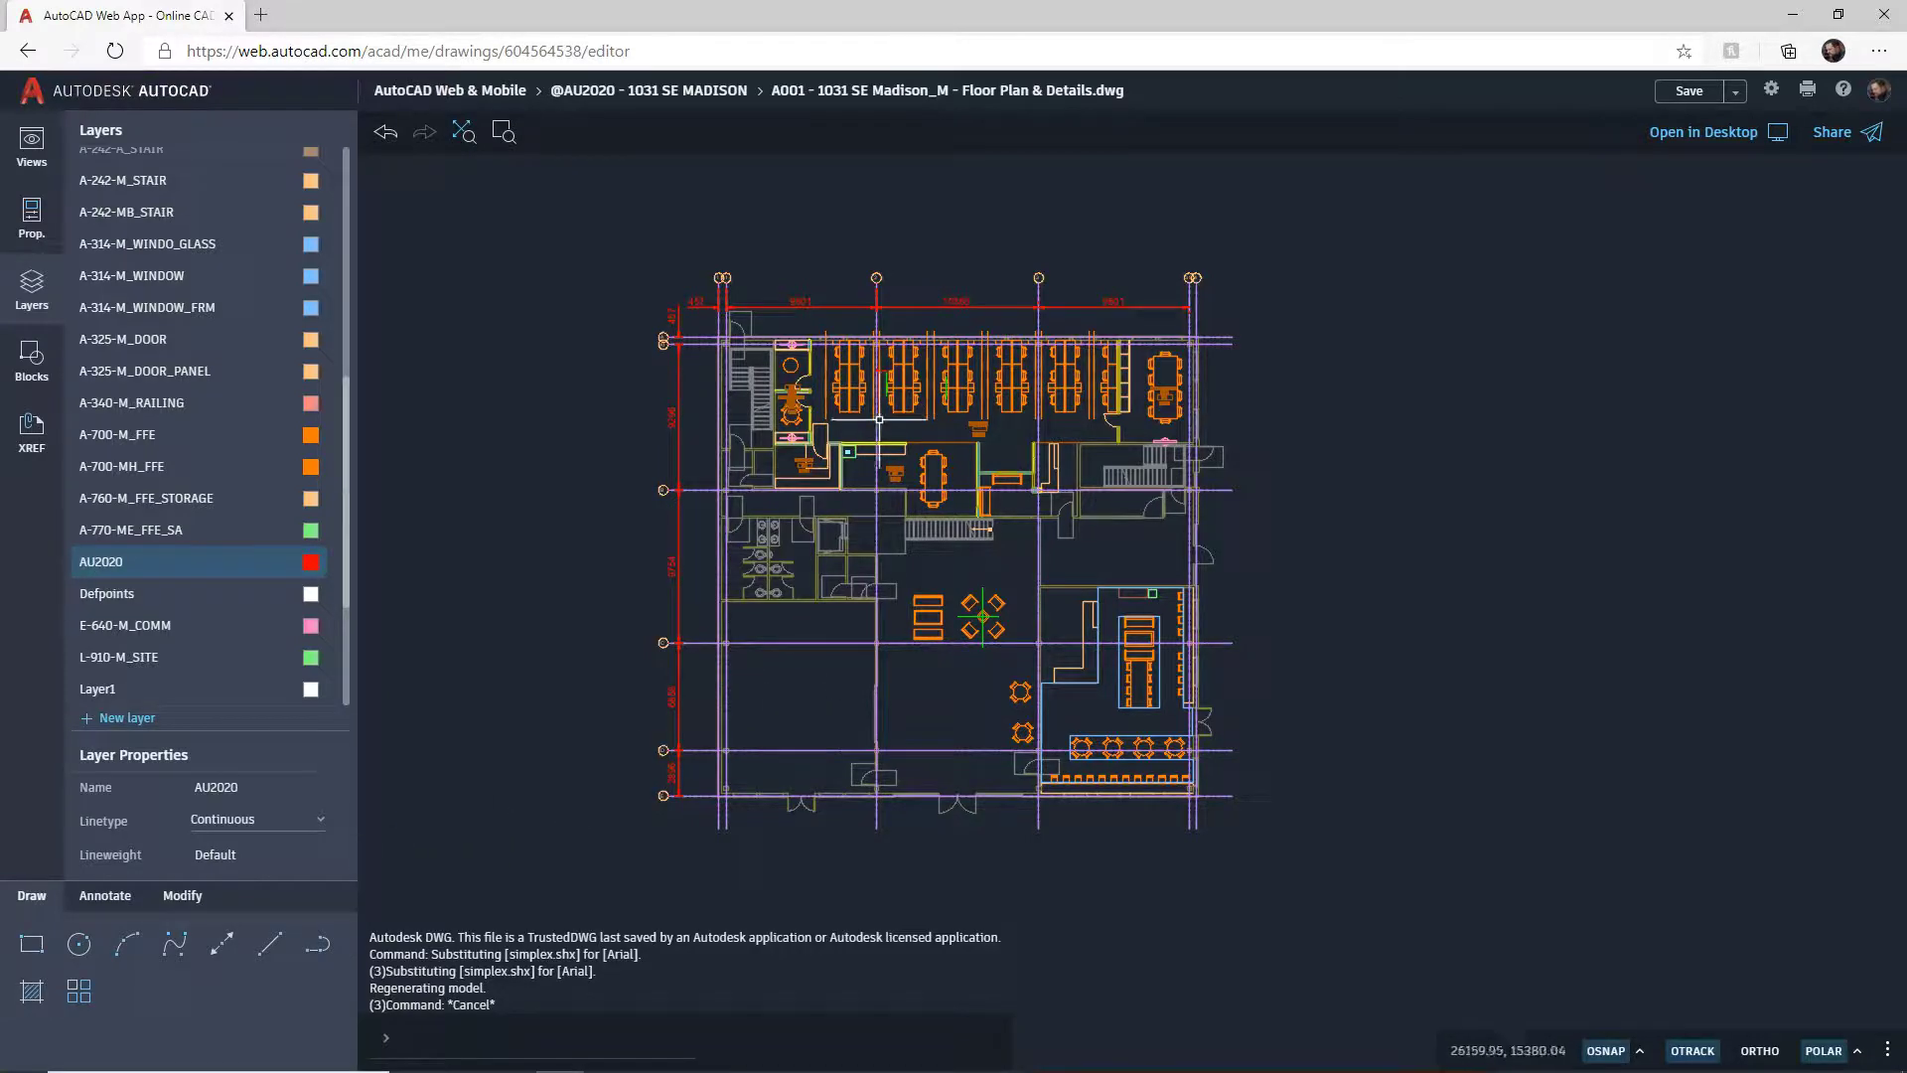
pyautogui.scroll(5, 859, 464)
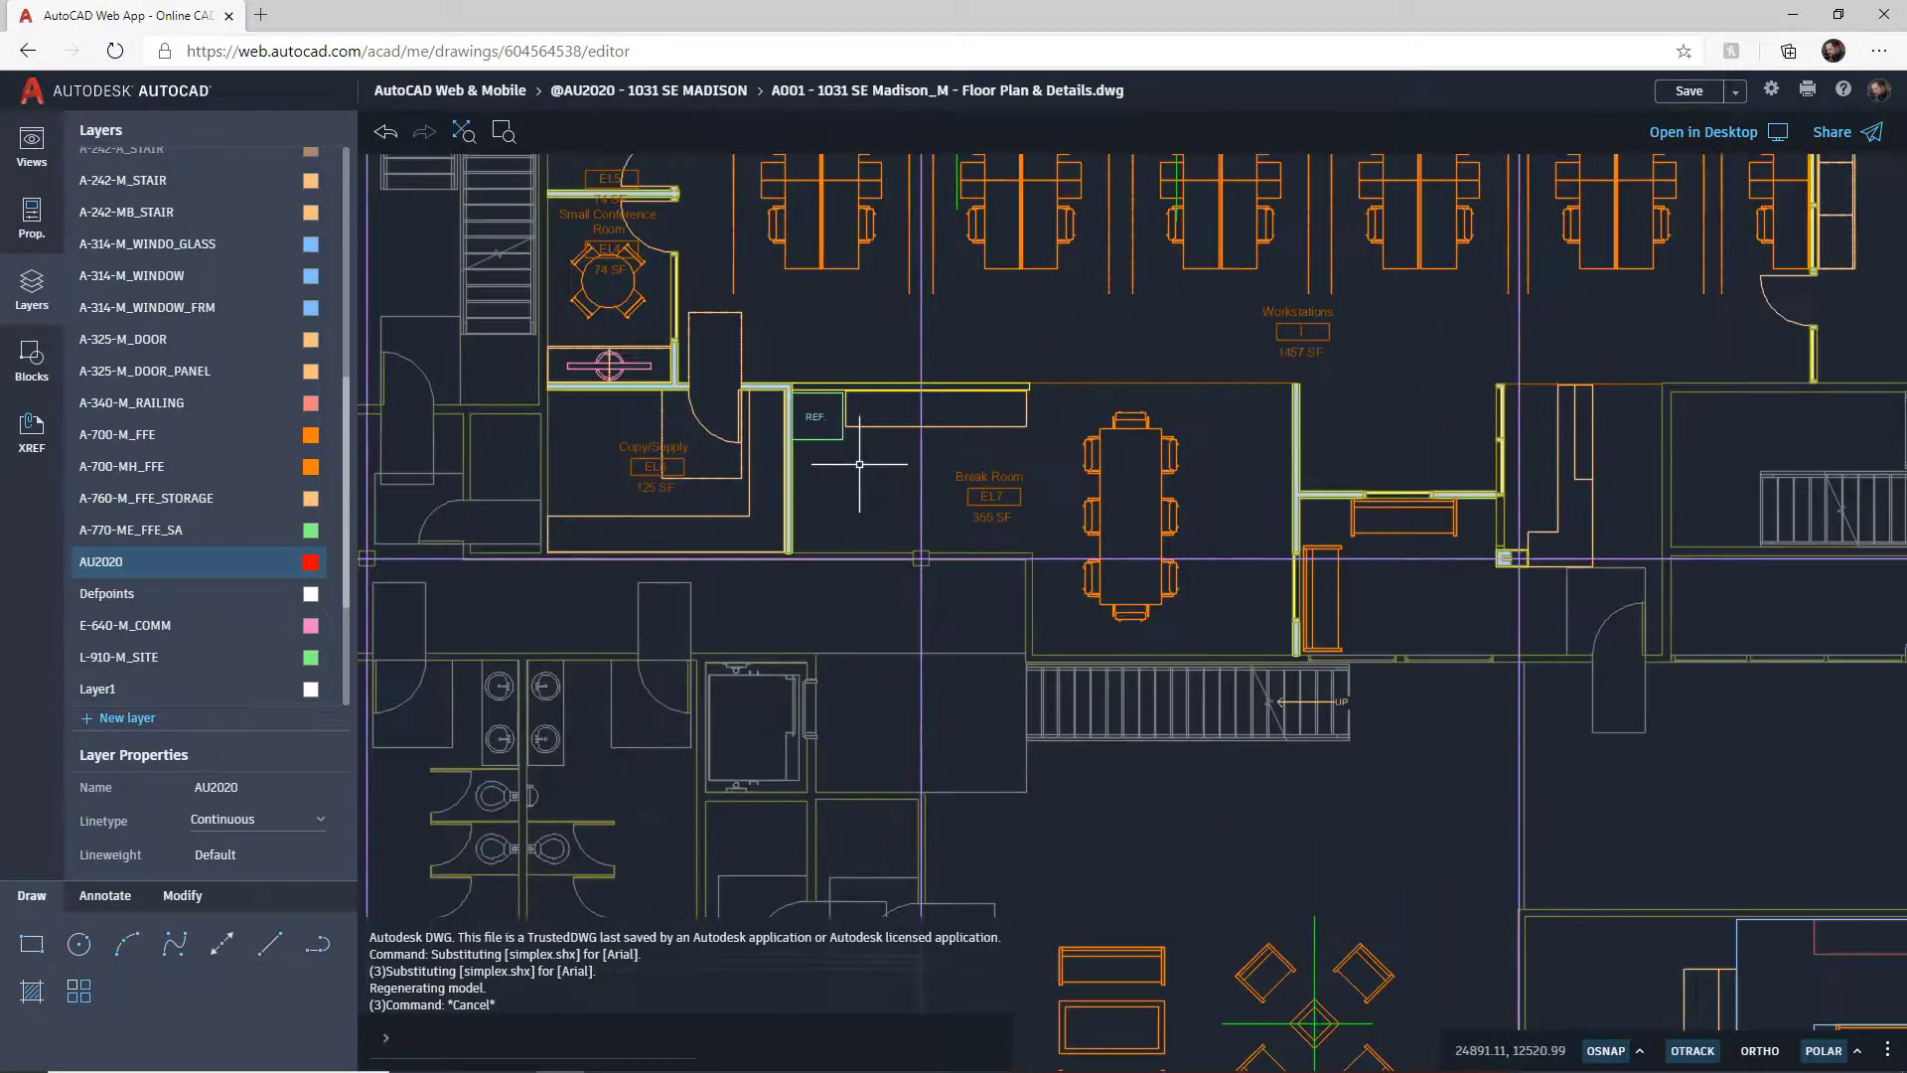
pyautogui.moveTo(852, 398); pyautogui.dragTo(814, 631, button='middle')
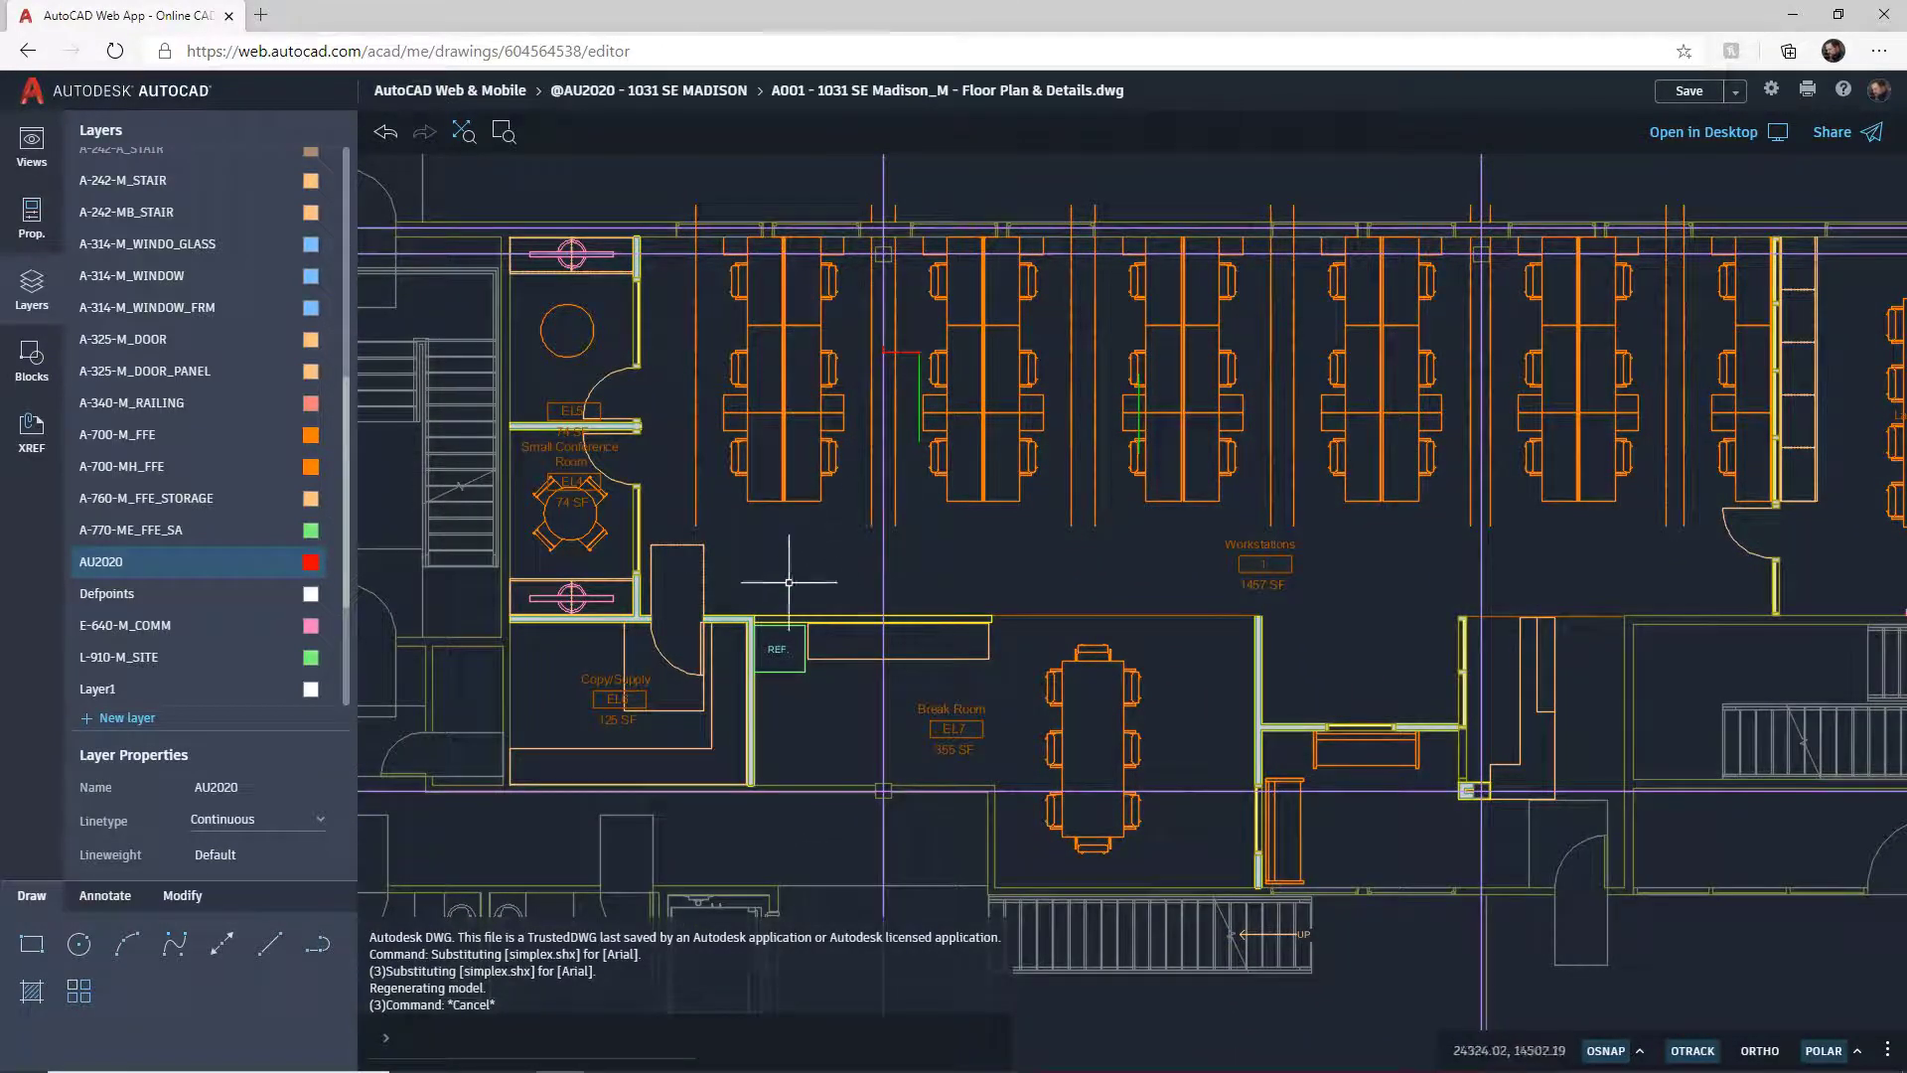
pyautogui.click(120, 571)
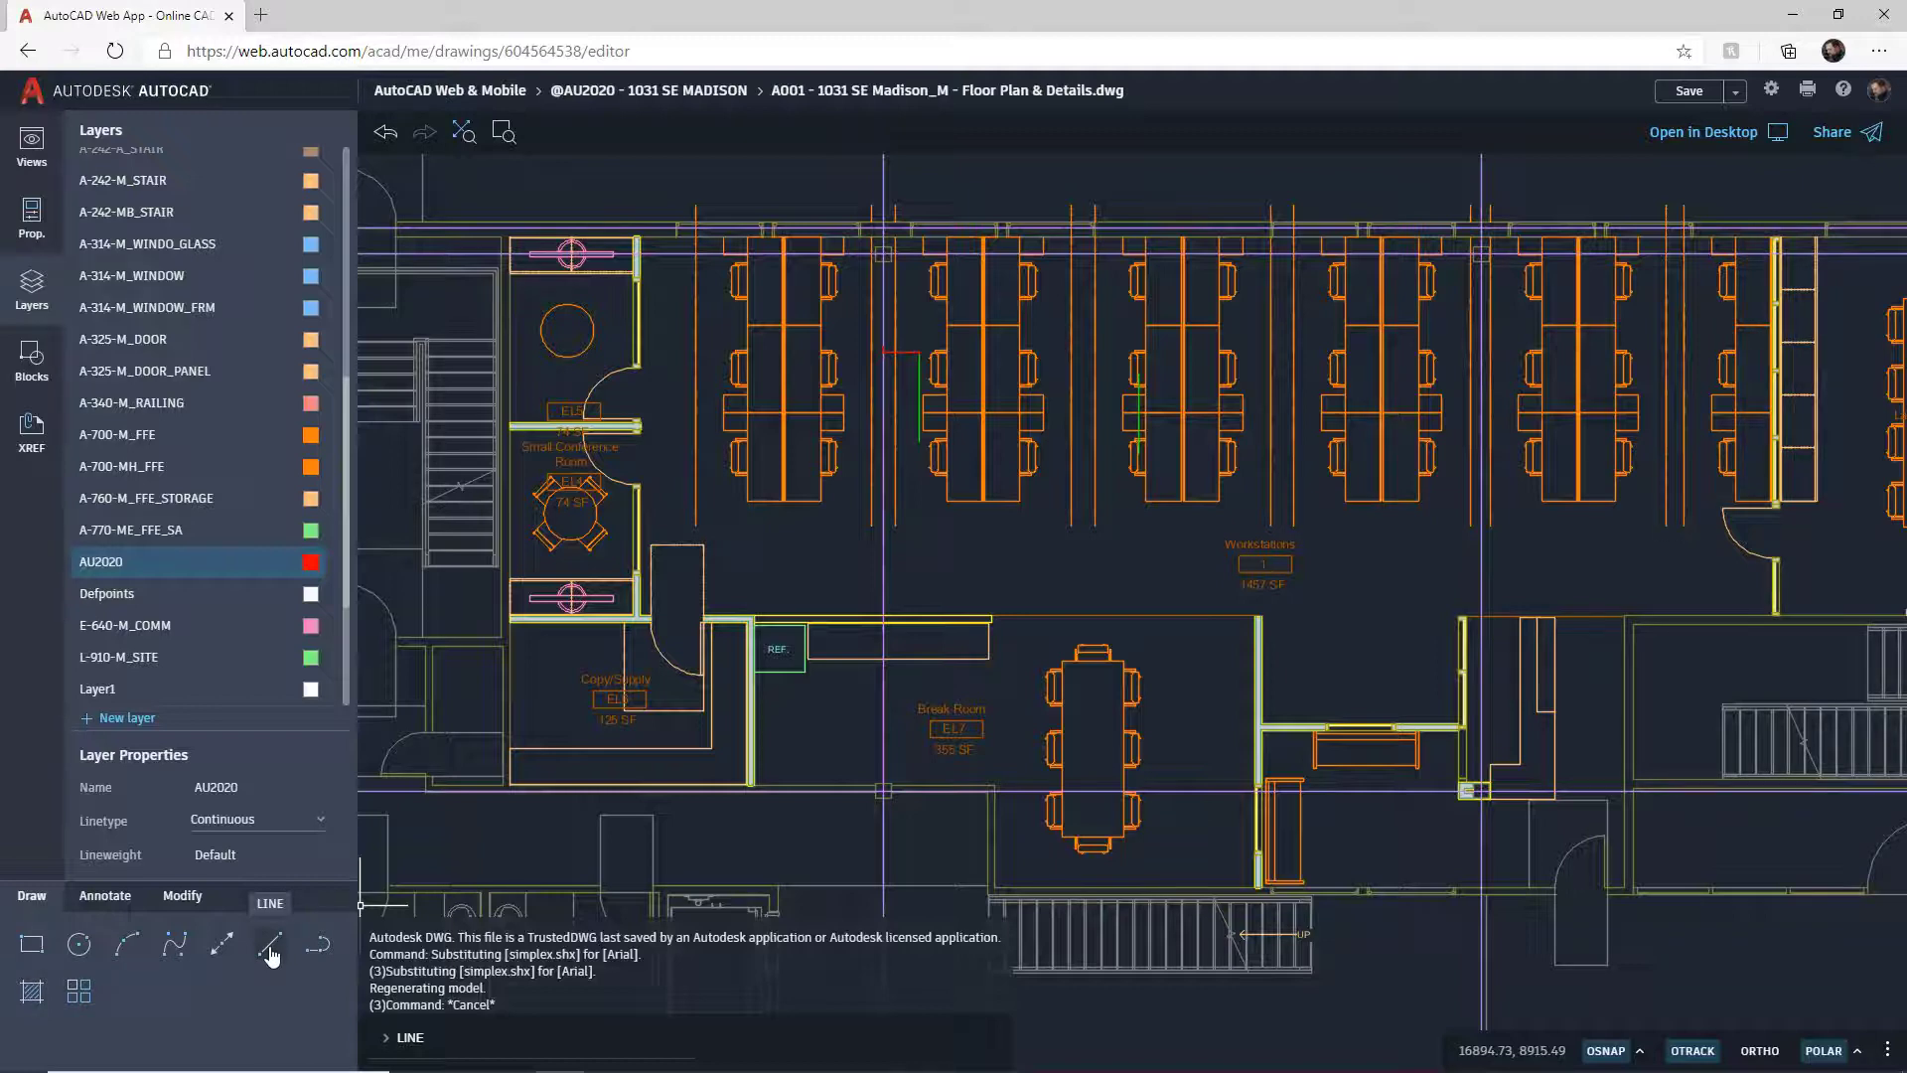
# Step: Draw a red line with LINE from the wall corner to the first workstation block's corner
pyautogui.click(423, 1038)
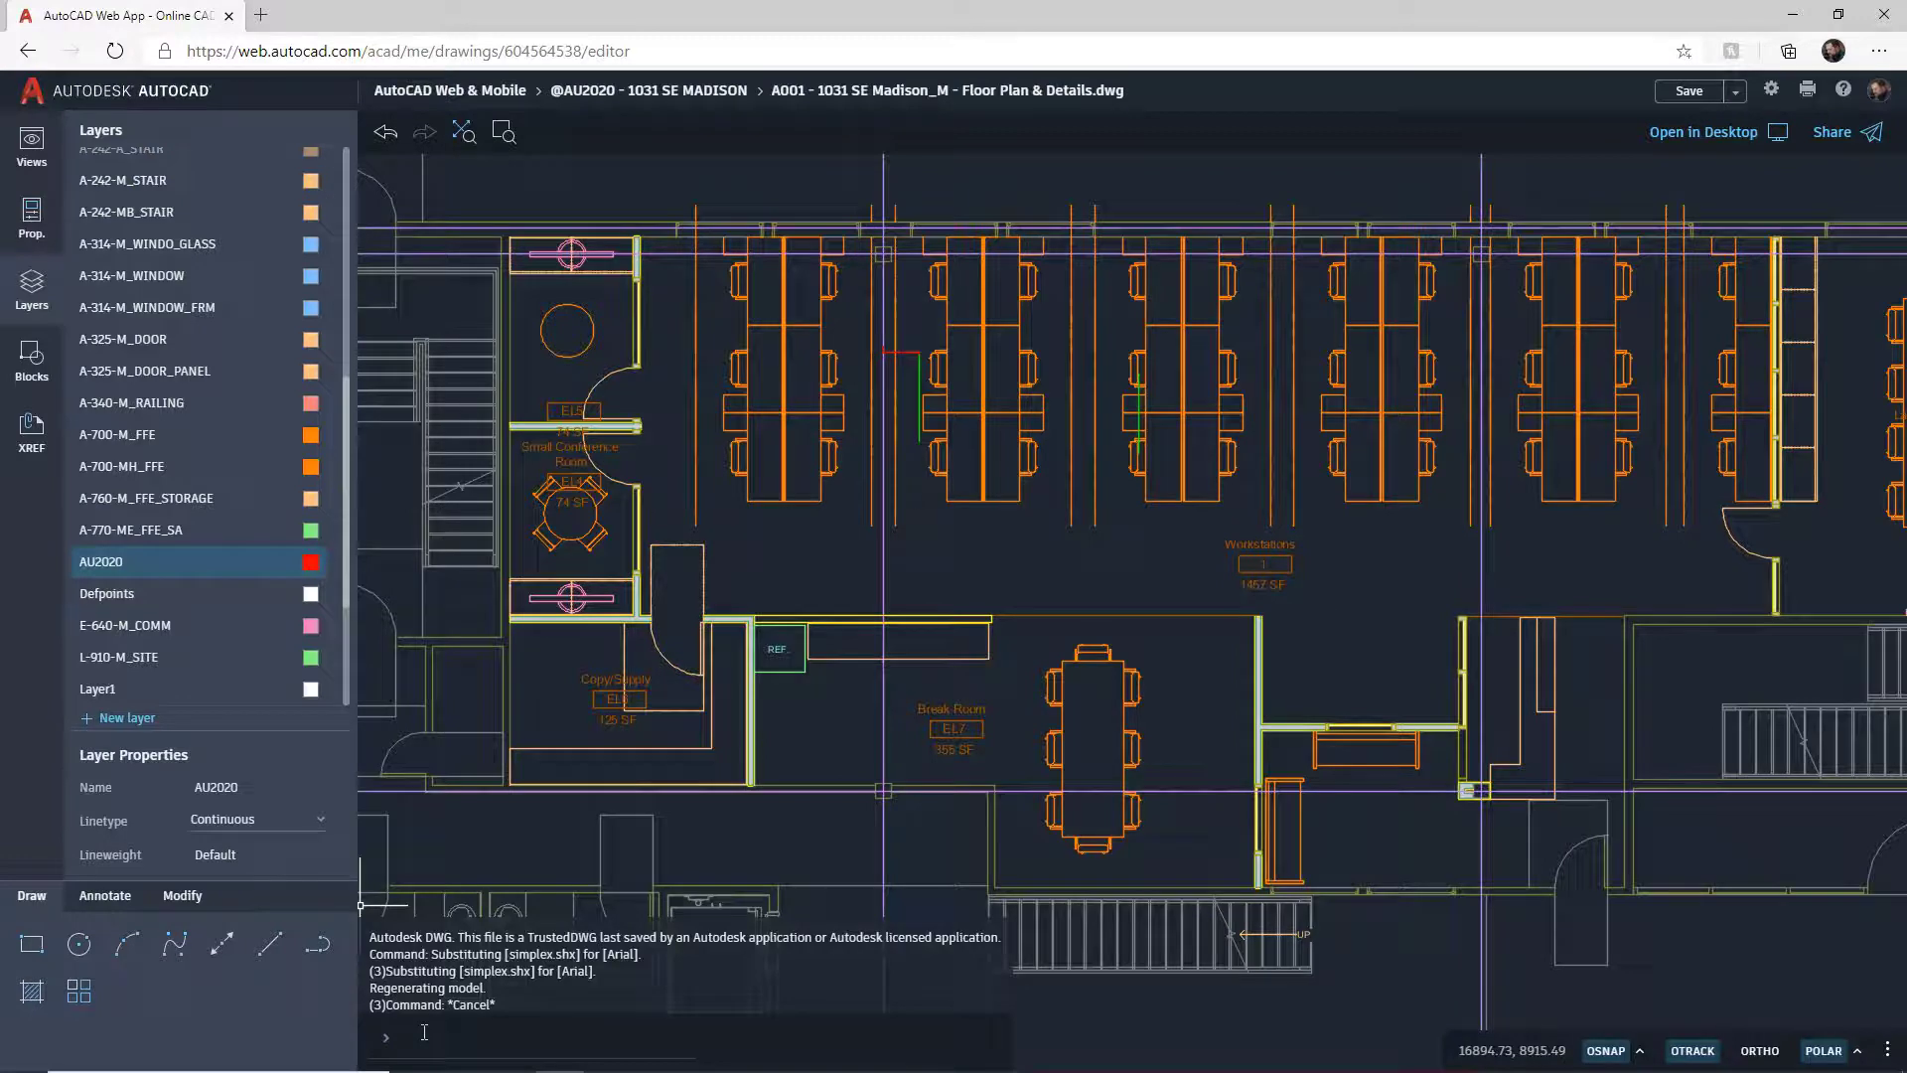
pyautogui.write('lin')
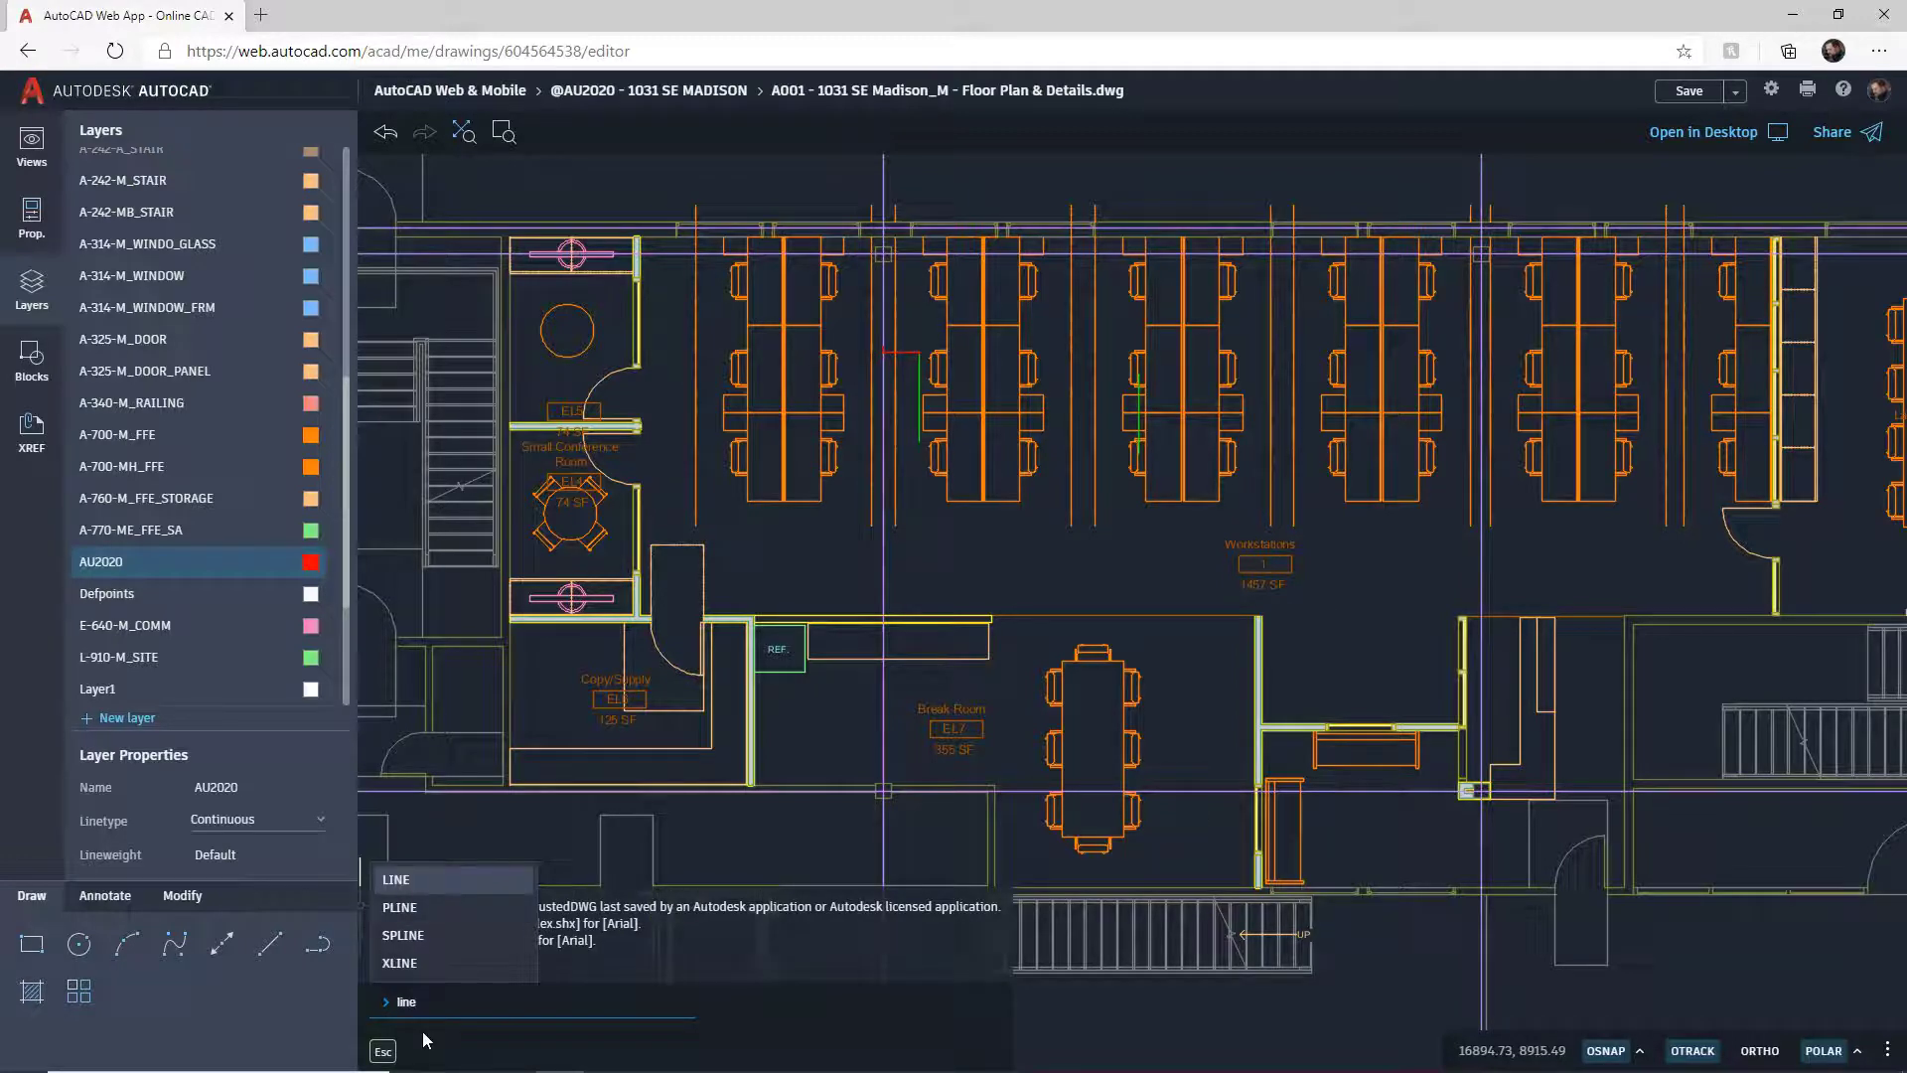
pyautogui.write('e')
pyautogui.click(427, 878)
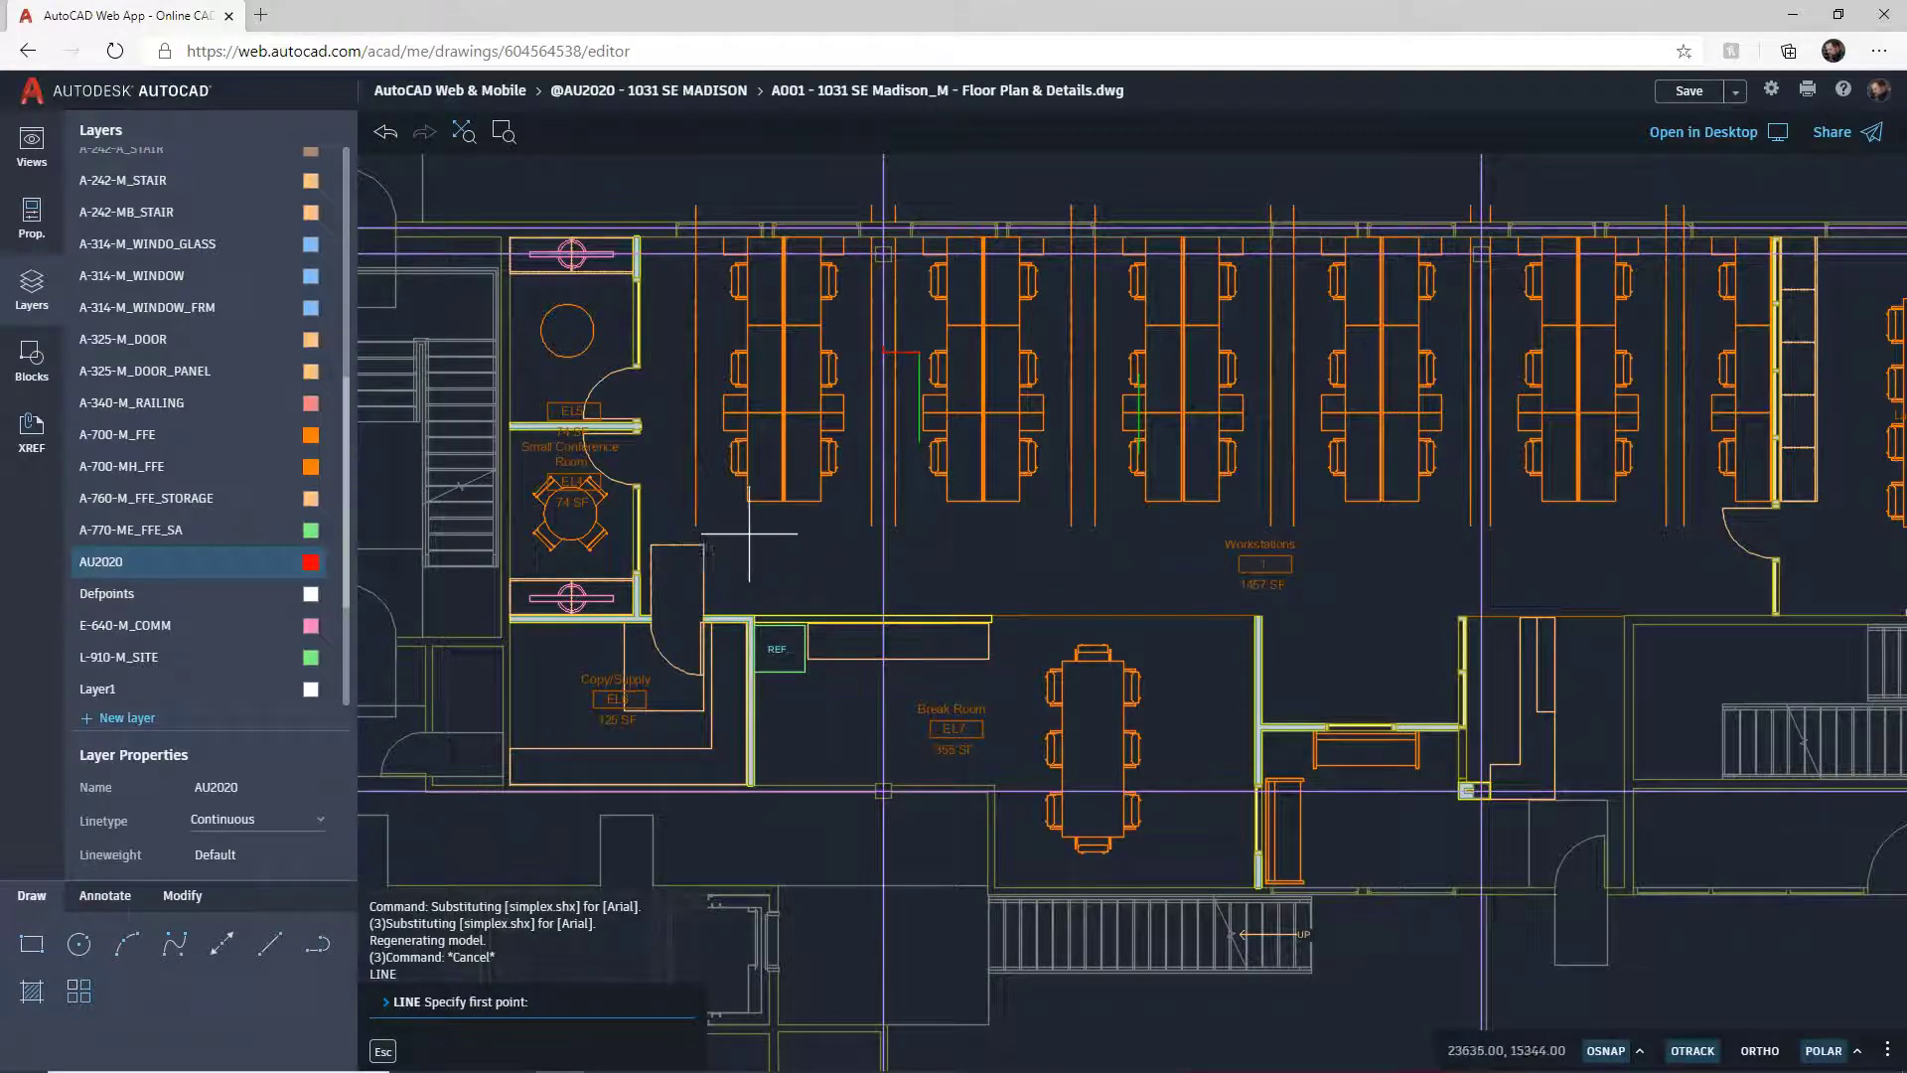
pyautogui.click(695, 525)
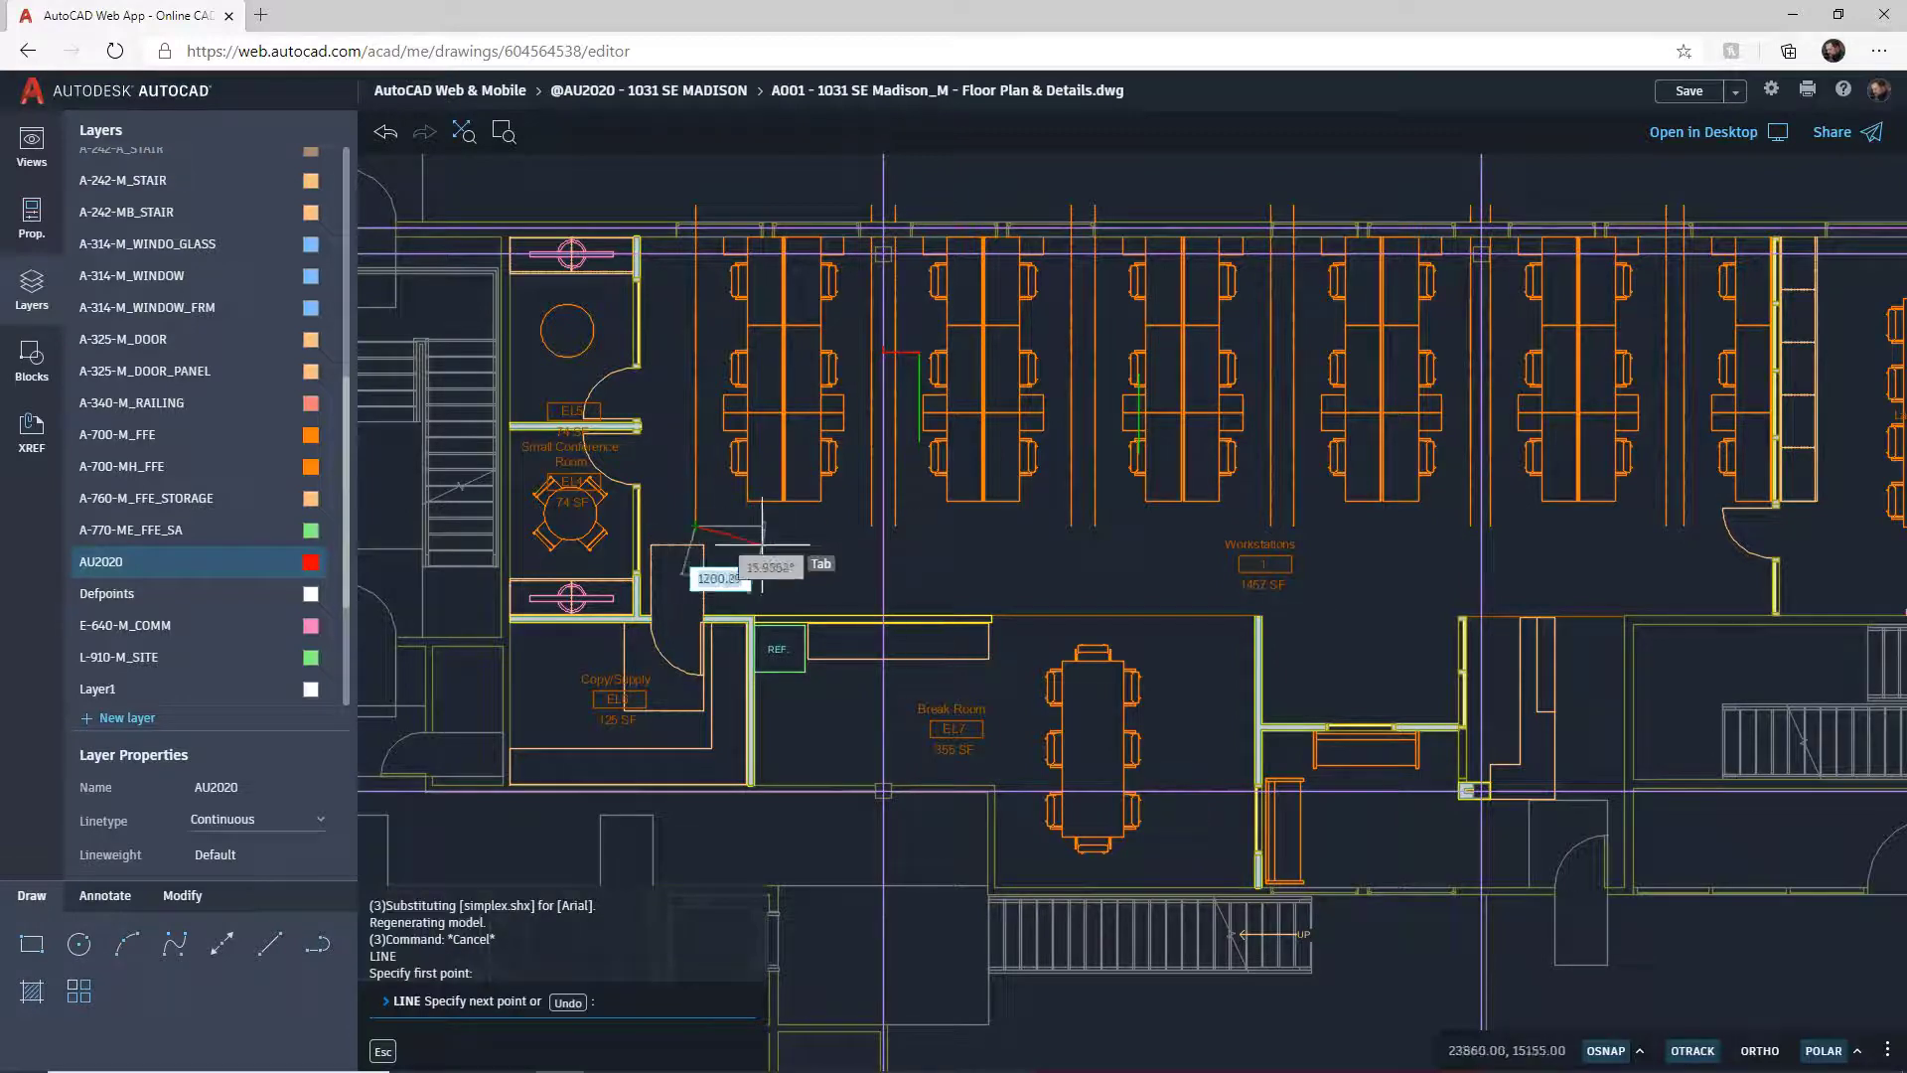
pyautogui.click(871, 525)
pyautogui.press('Return')
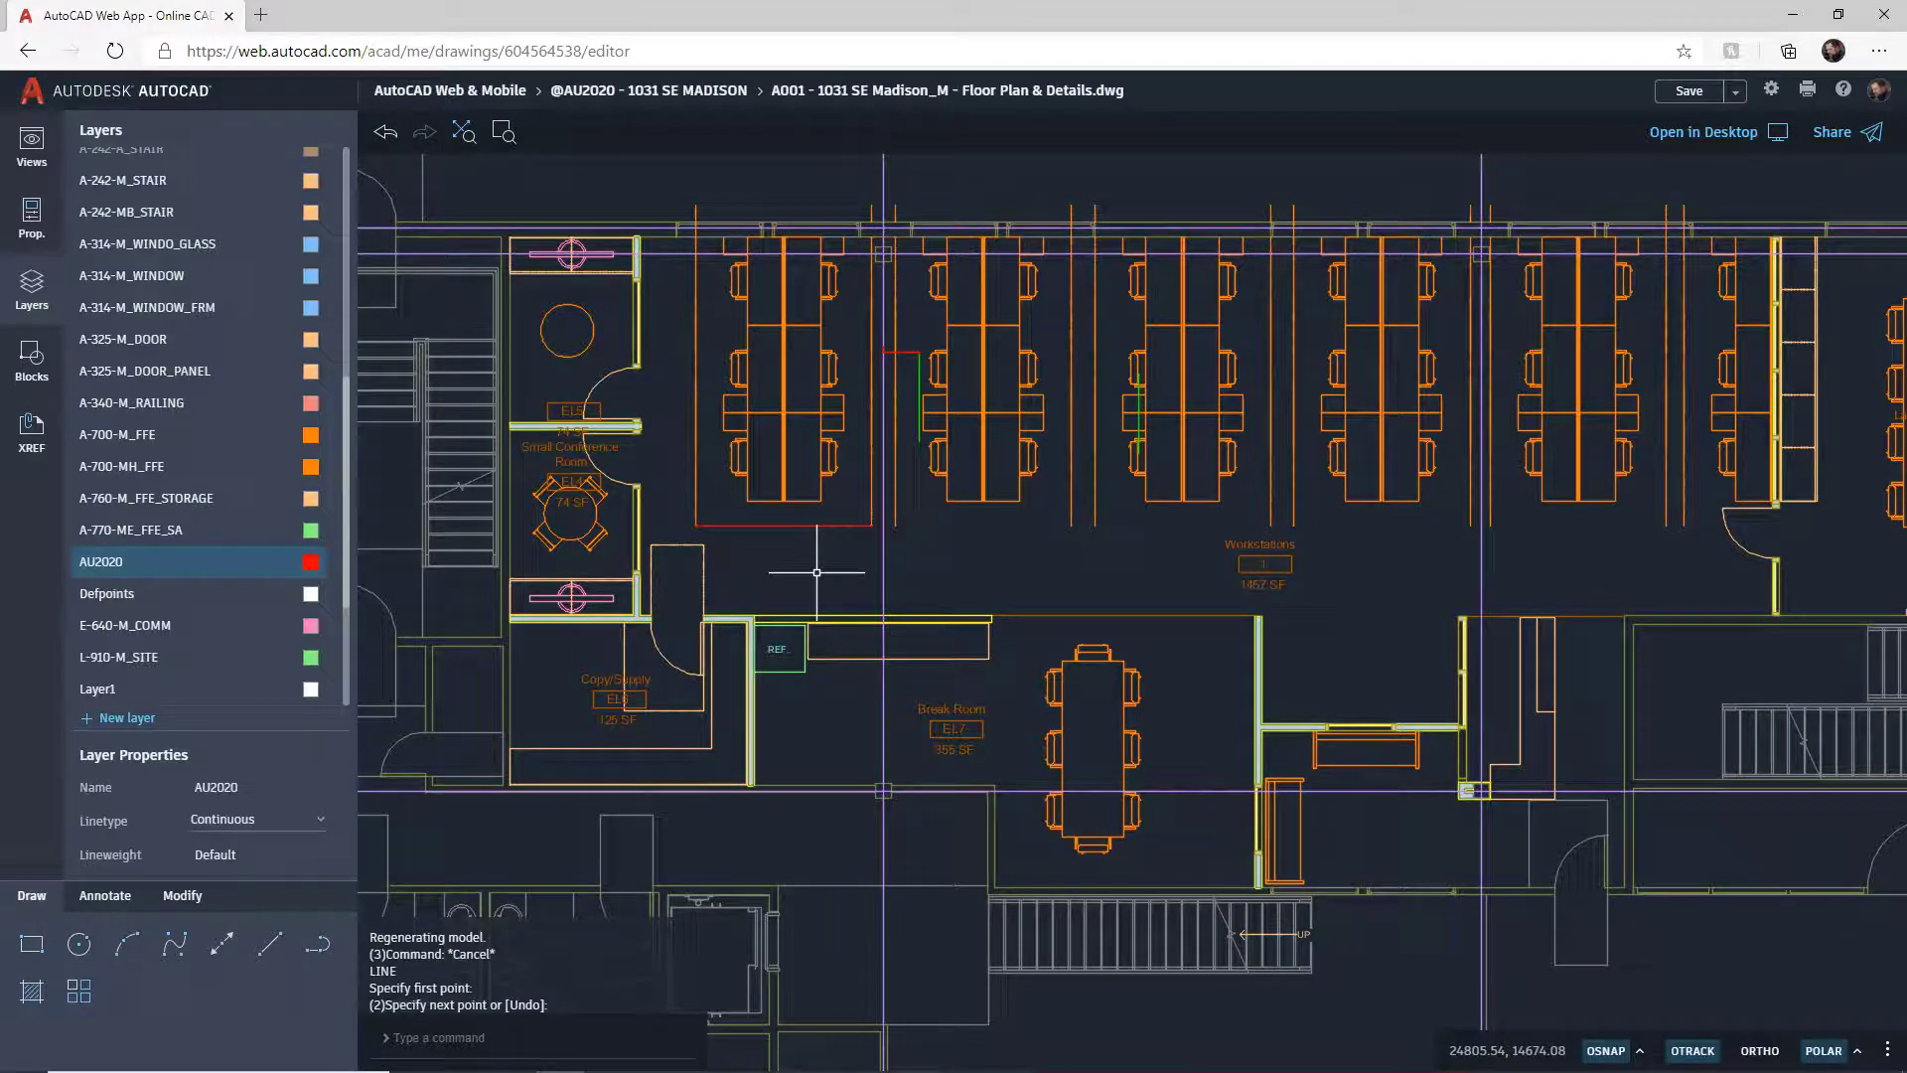
# Step: Copy the red line three times to the right, beneath each successive workstation block
pyautogui.click(184, 897)
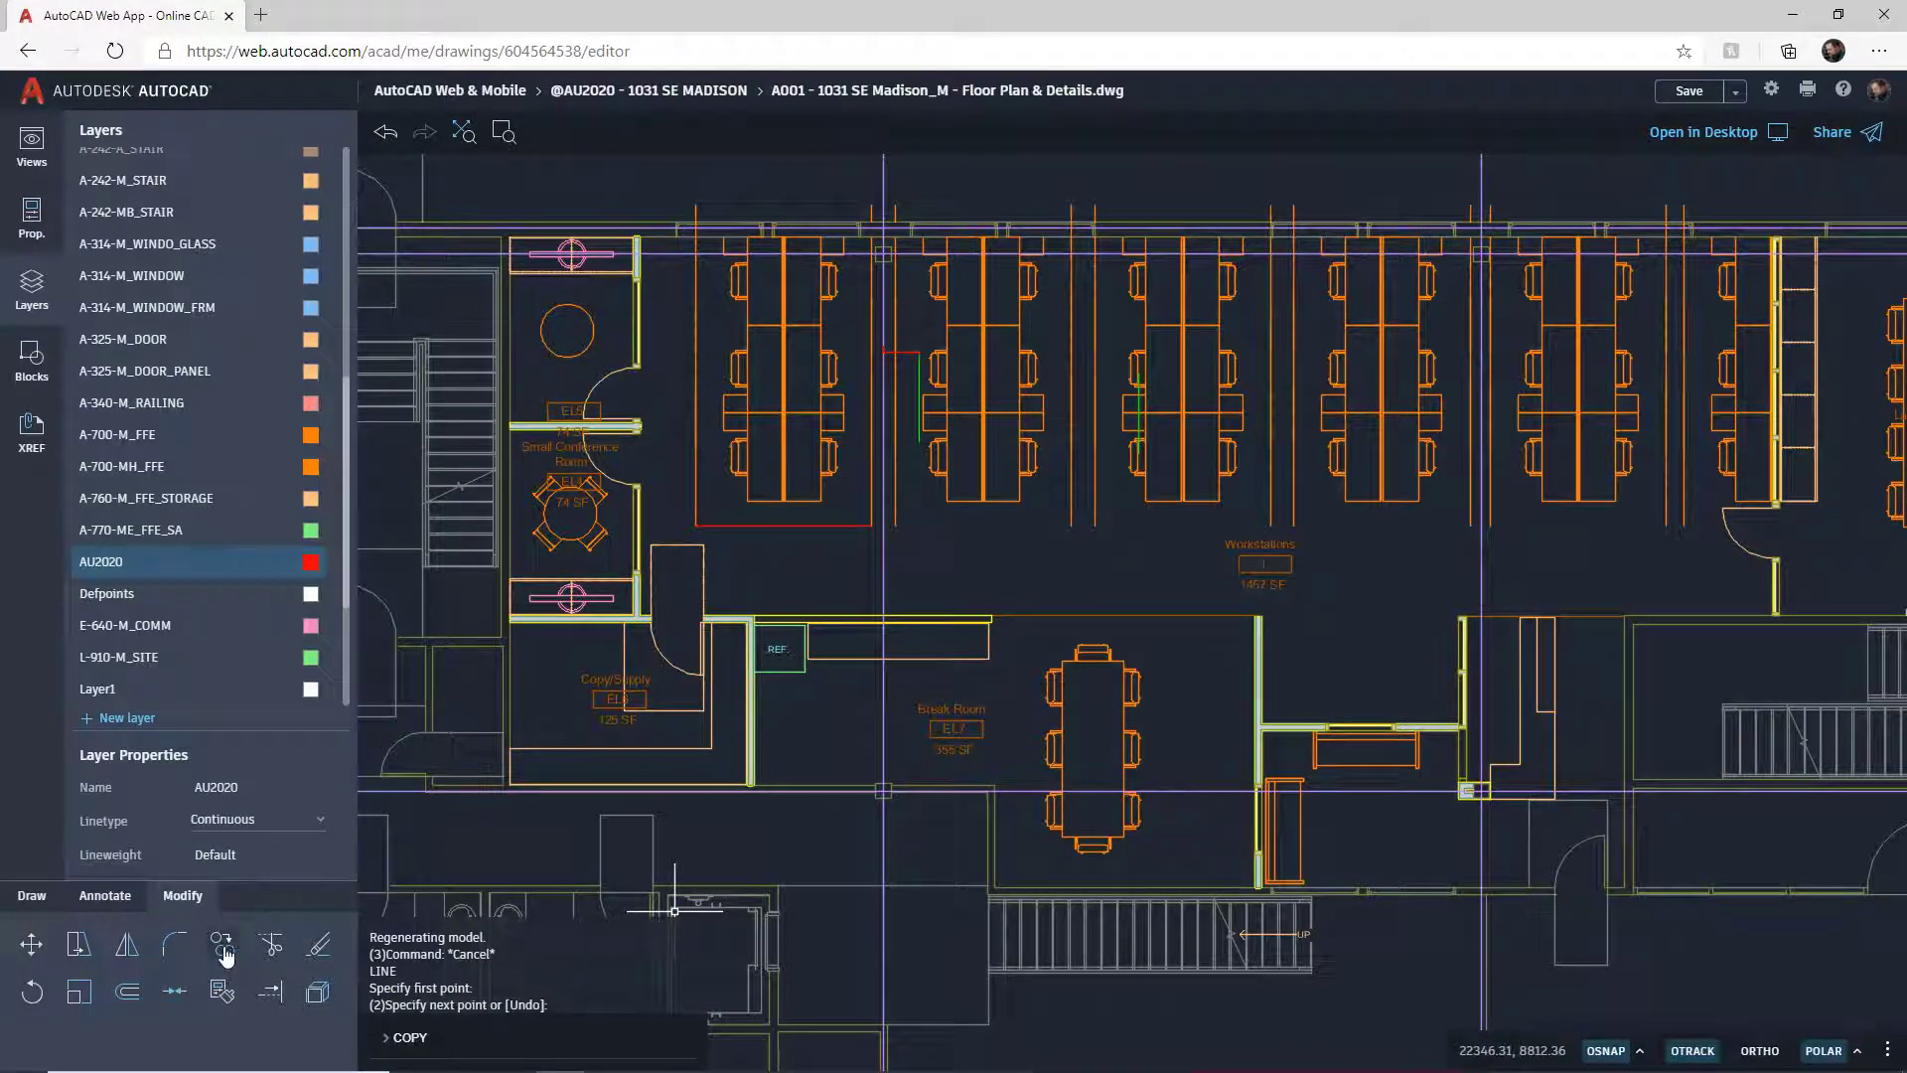
pyautogui.click(813, 524)
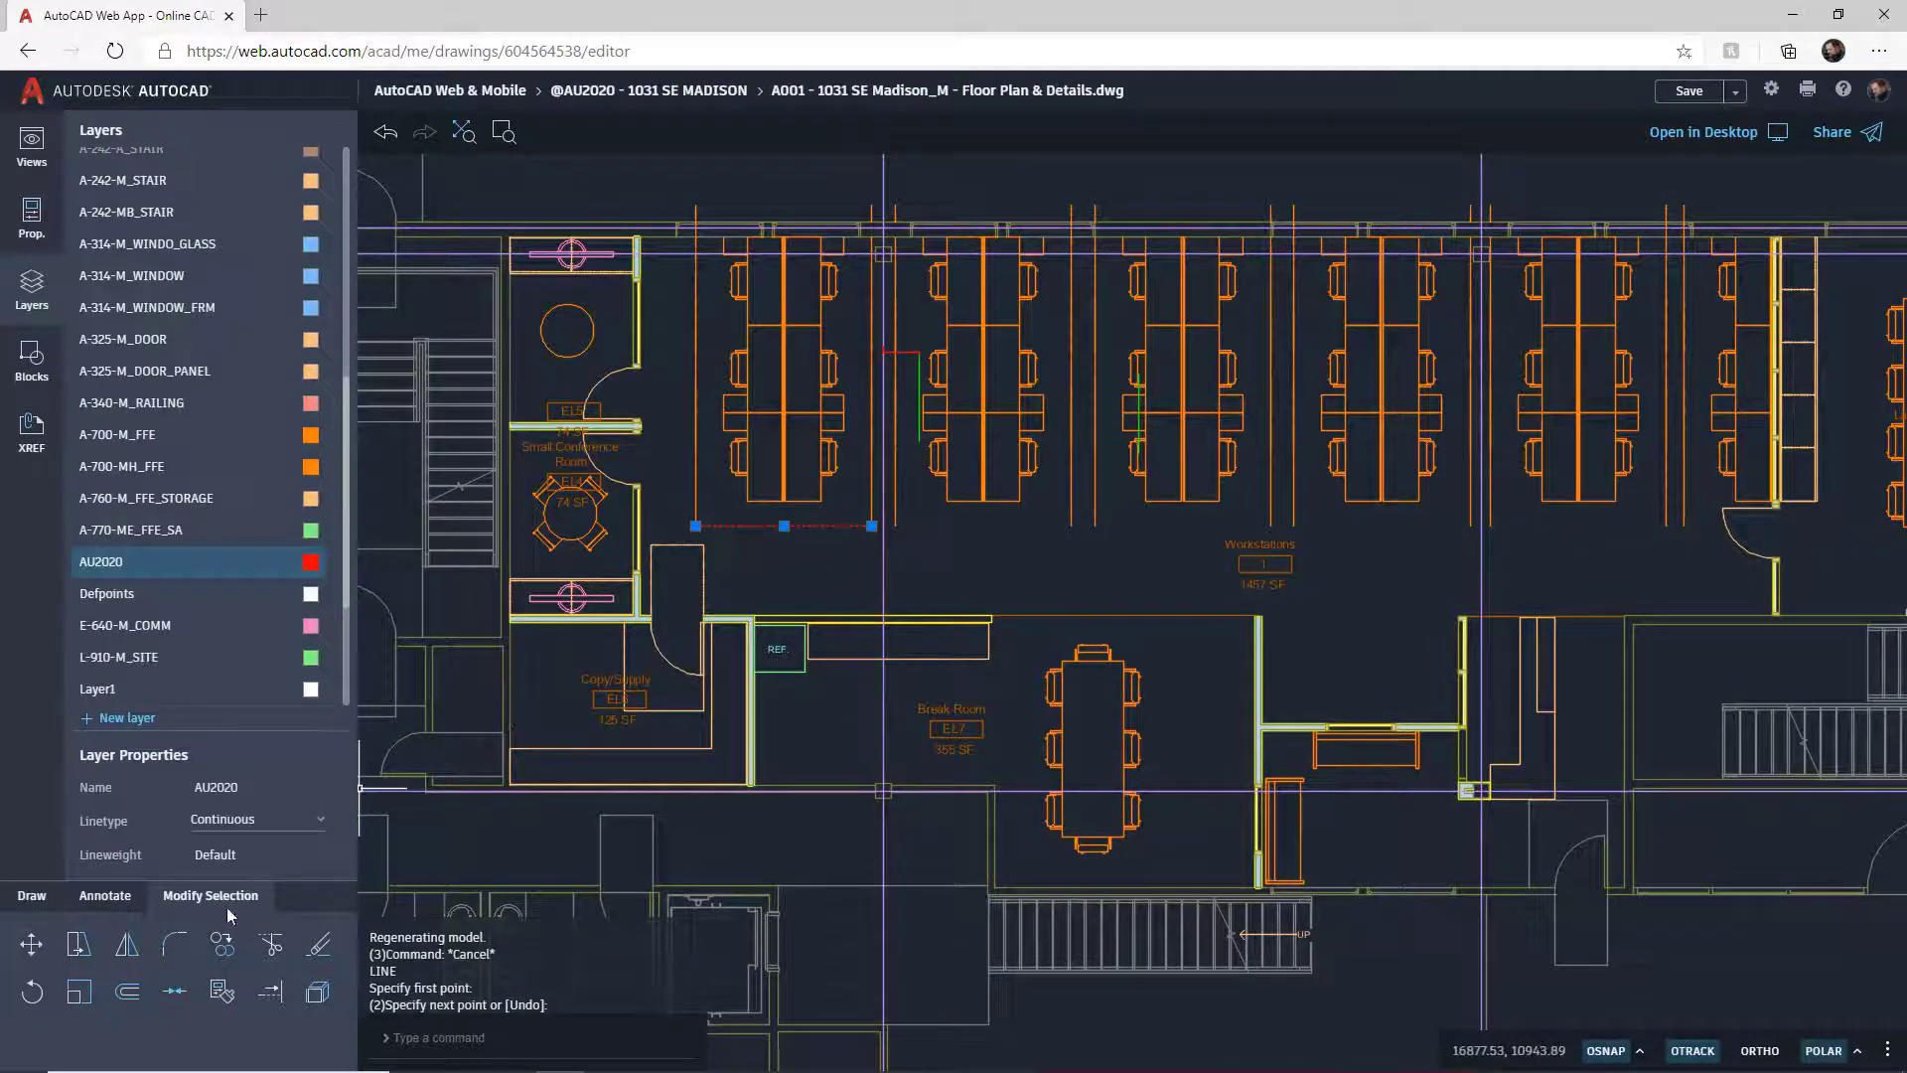
pyautogui.click(223, 949)
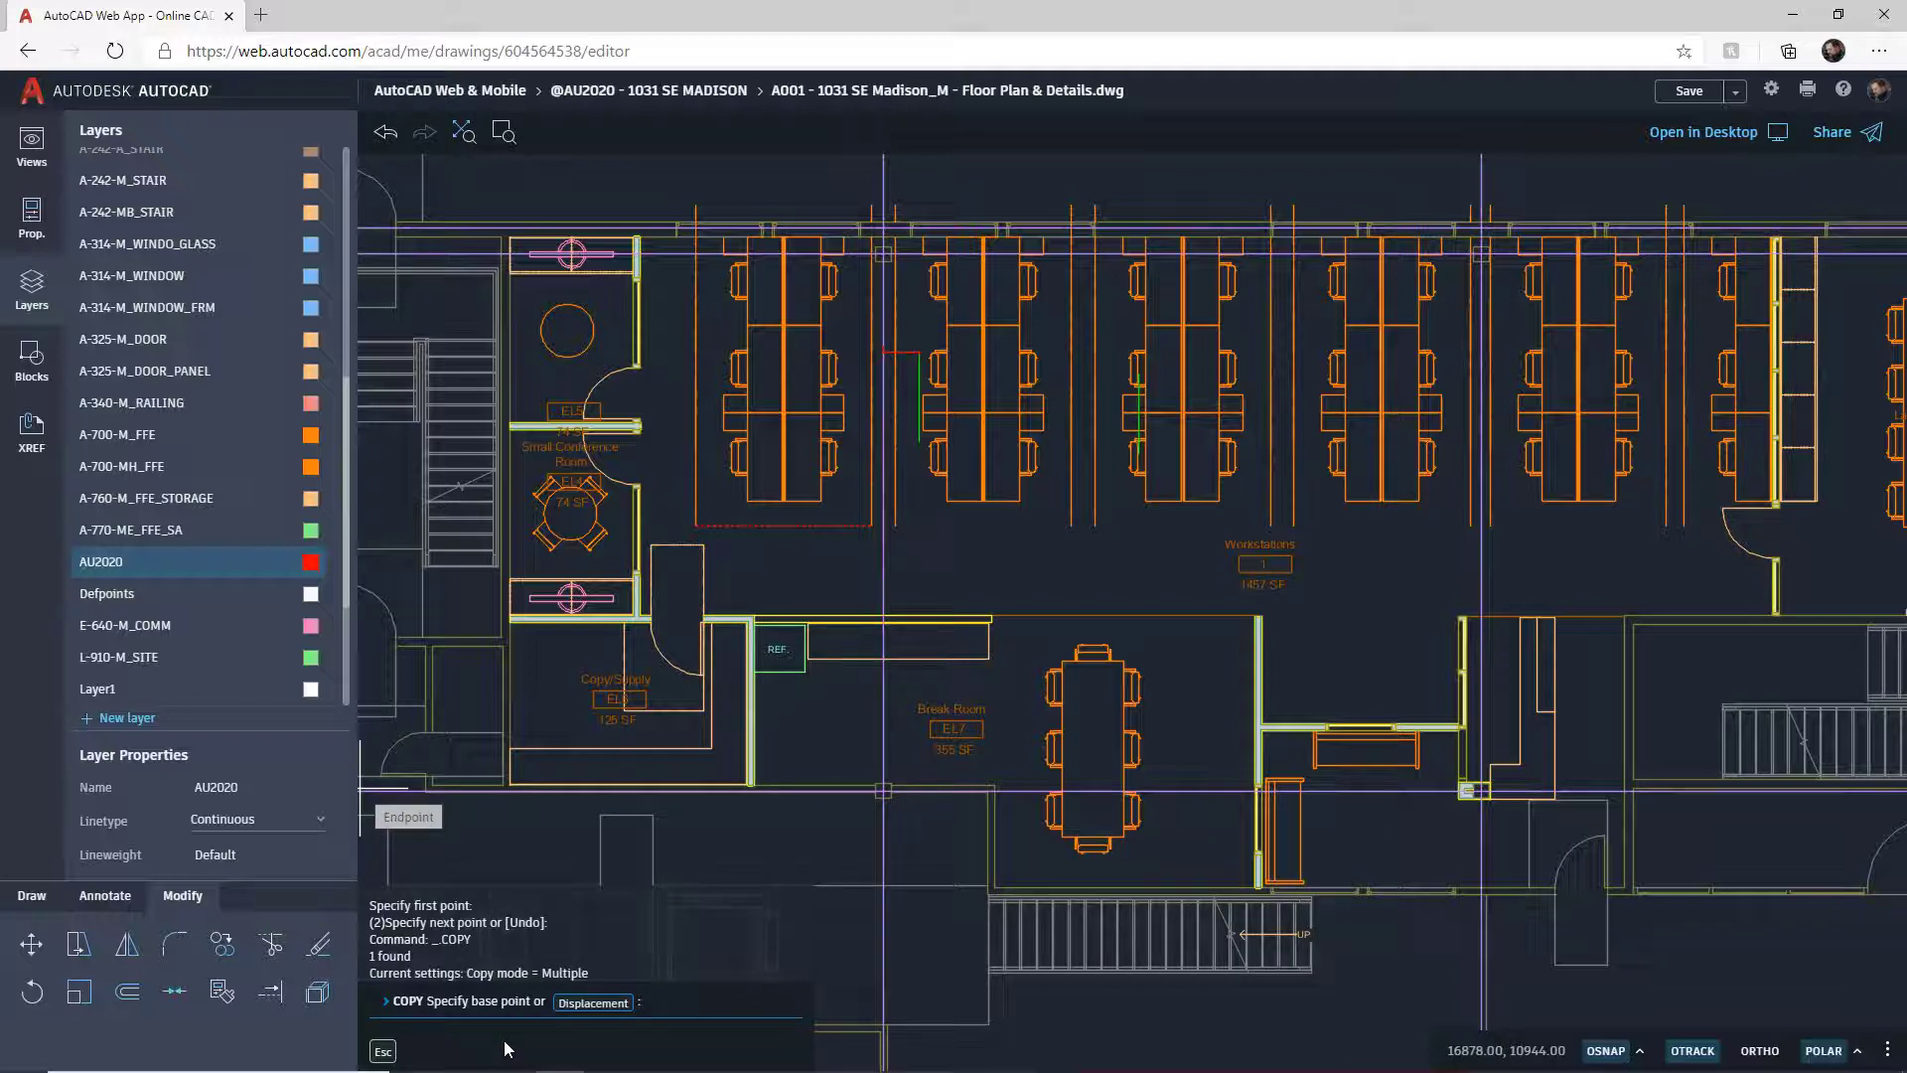
pyautogui.click(695, 525)
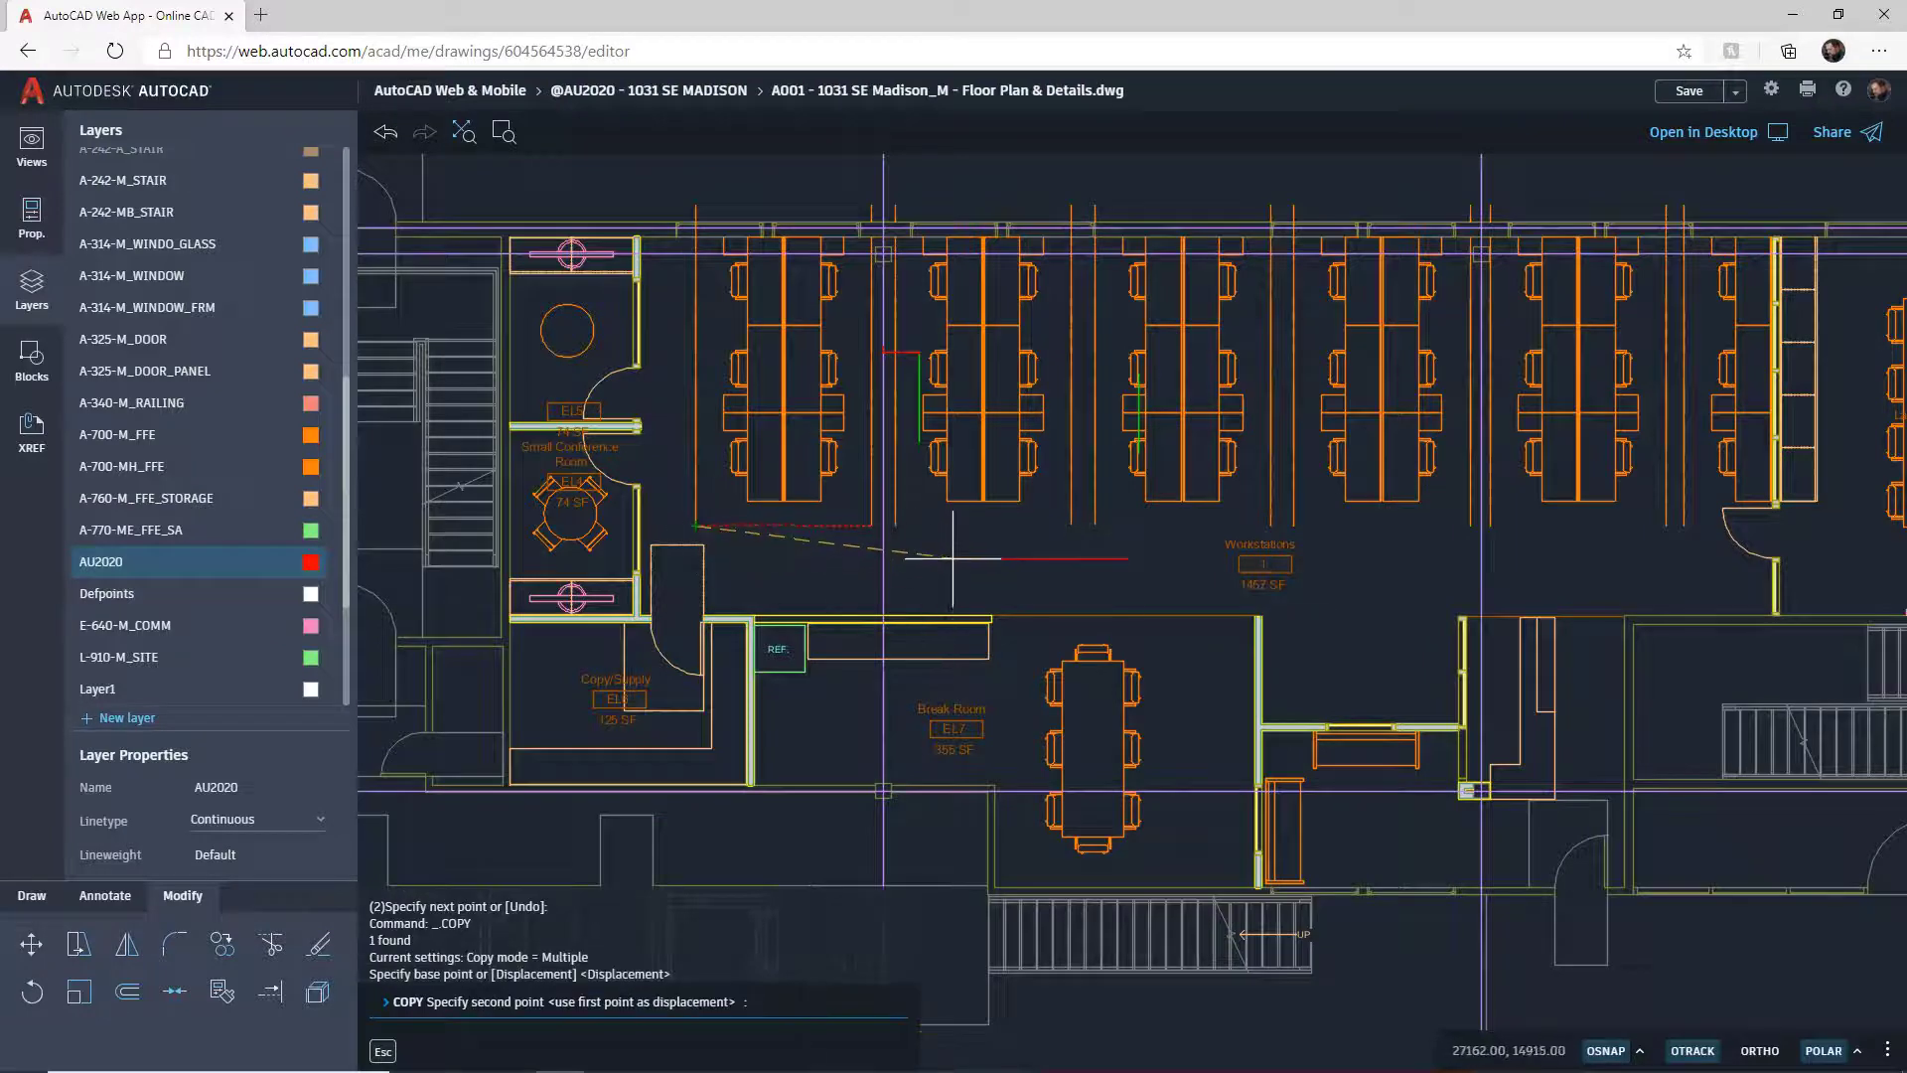
pyautogui.click(895, 526)
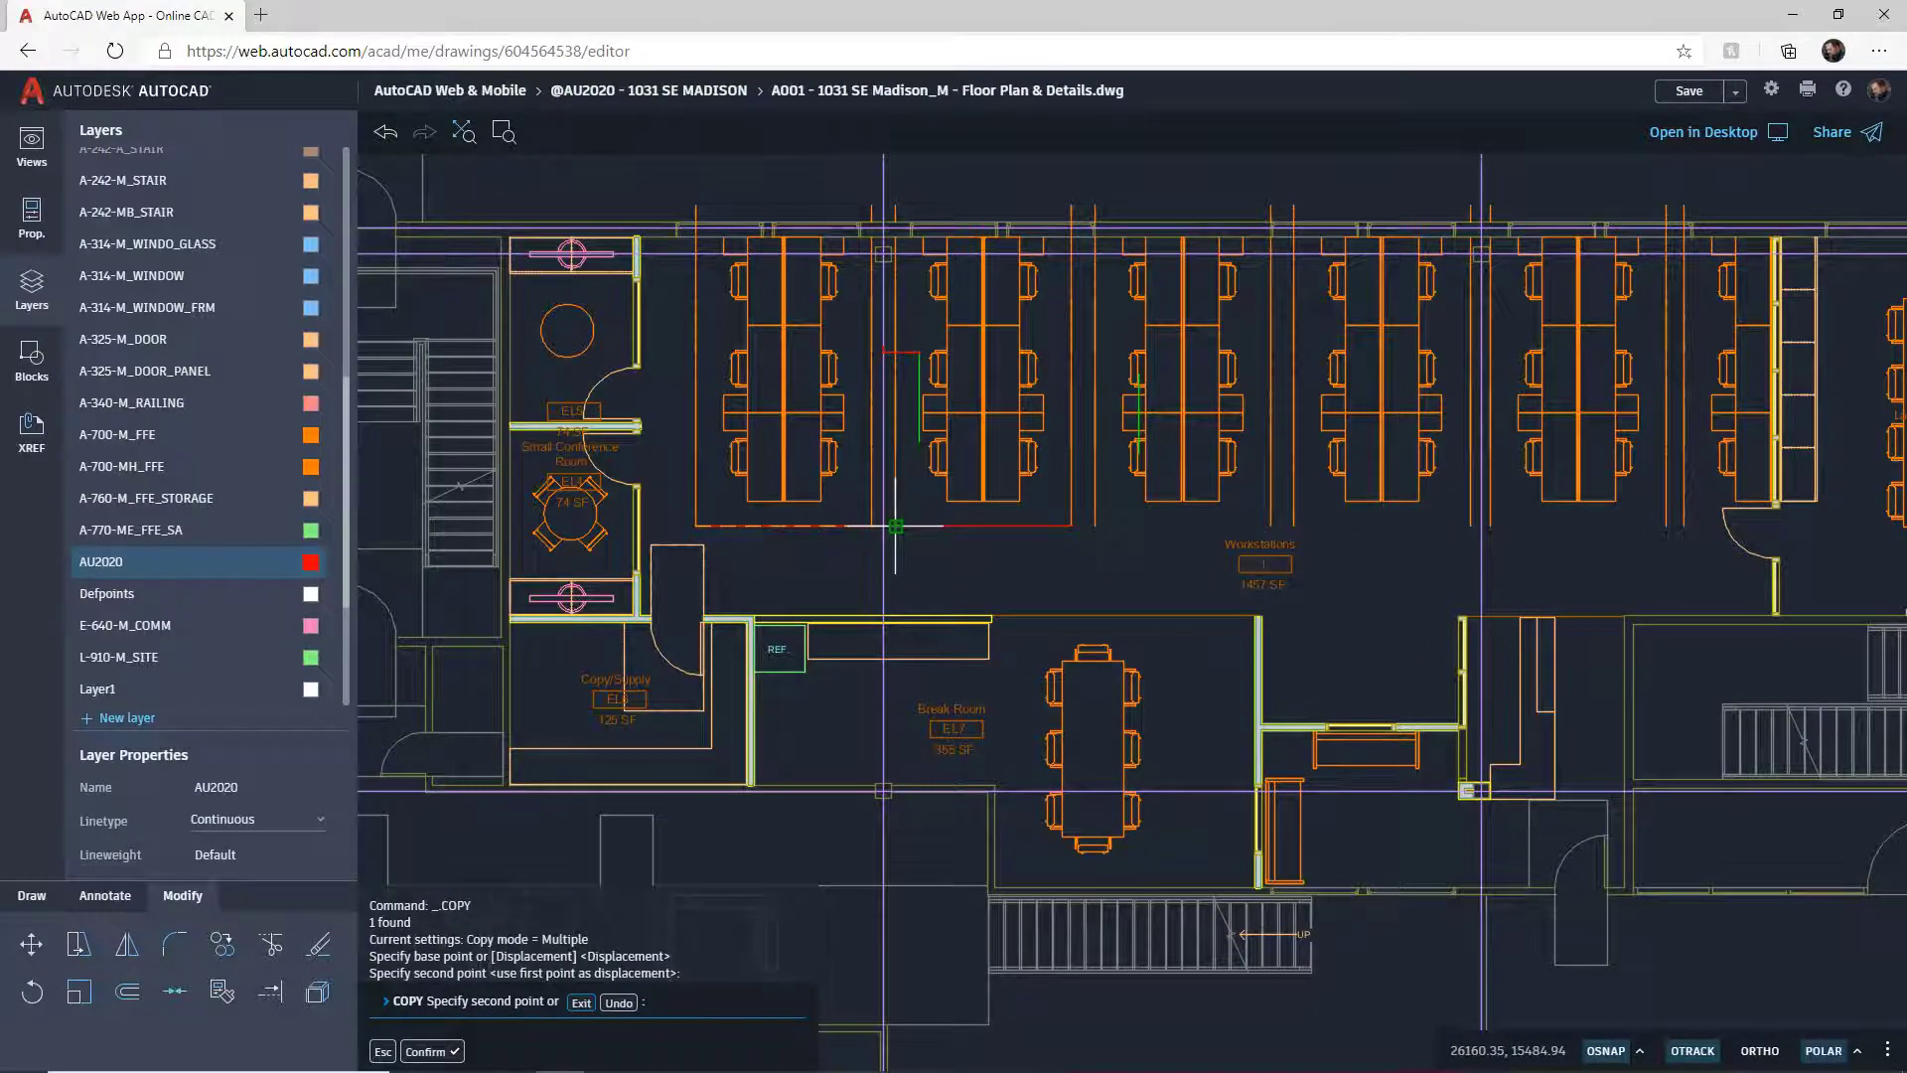
pyautogui.click(1094, 525)
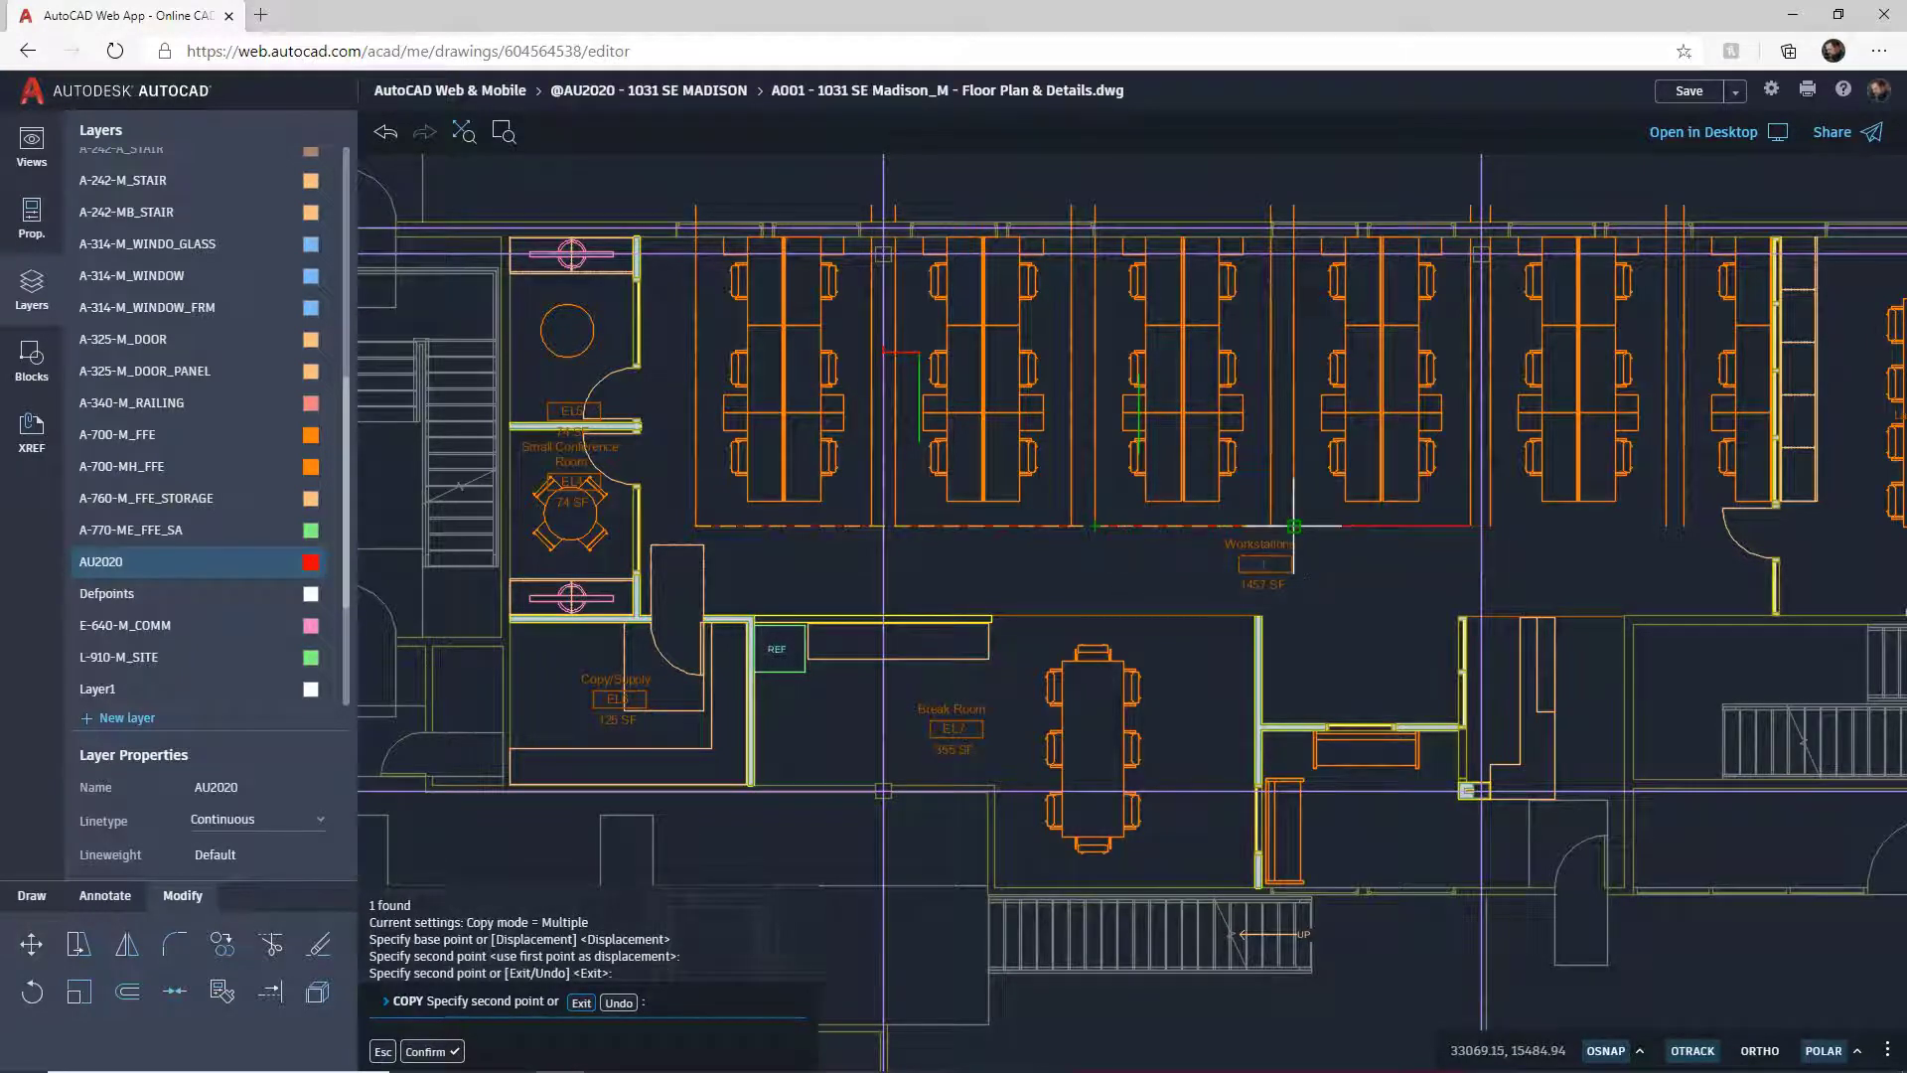
pyautogui.click(1295, 526)
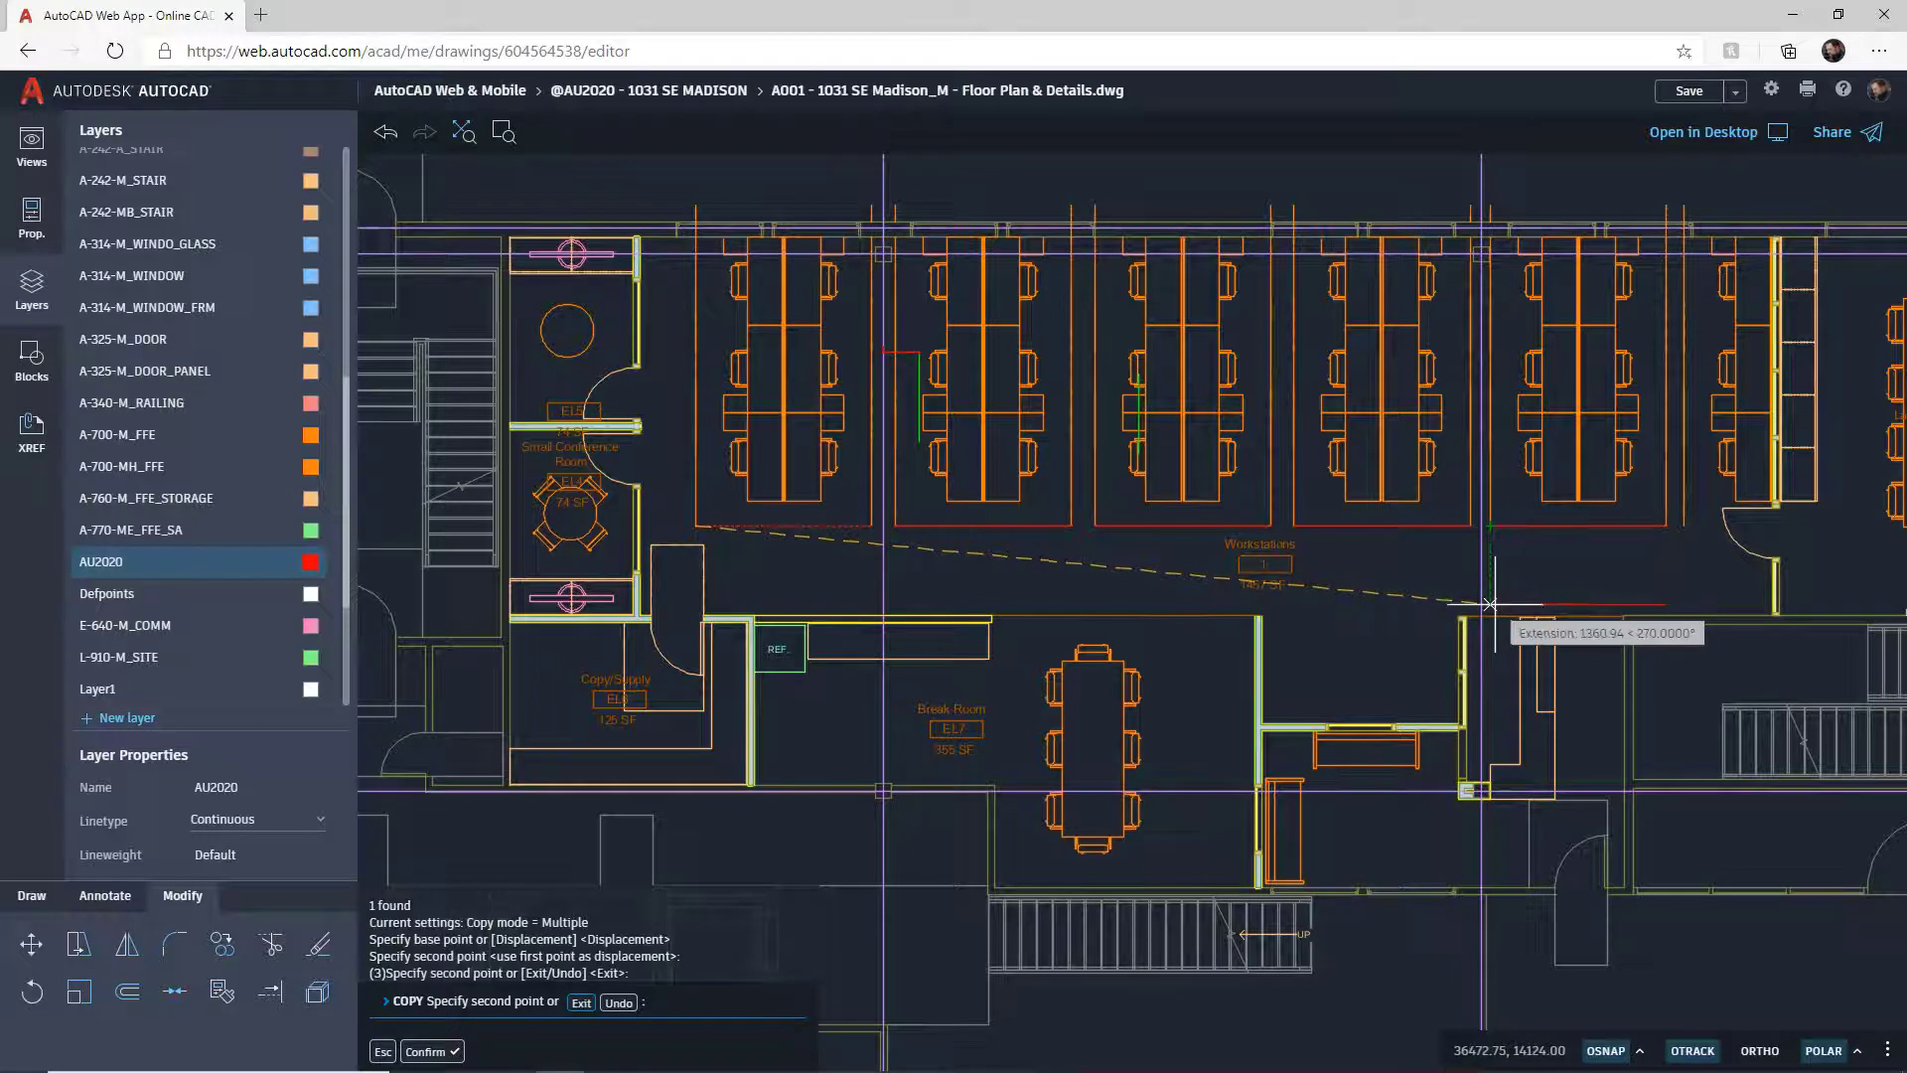
pyautogui.press('Return')
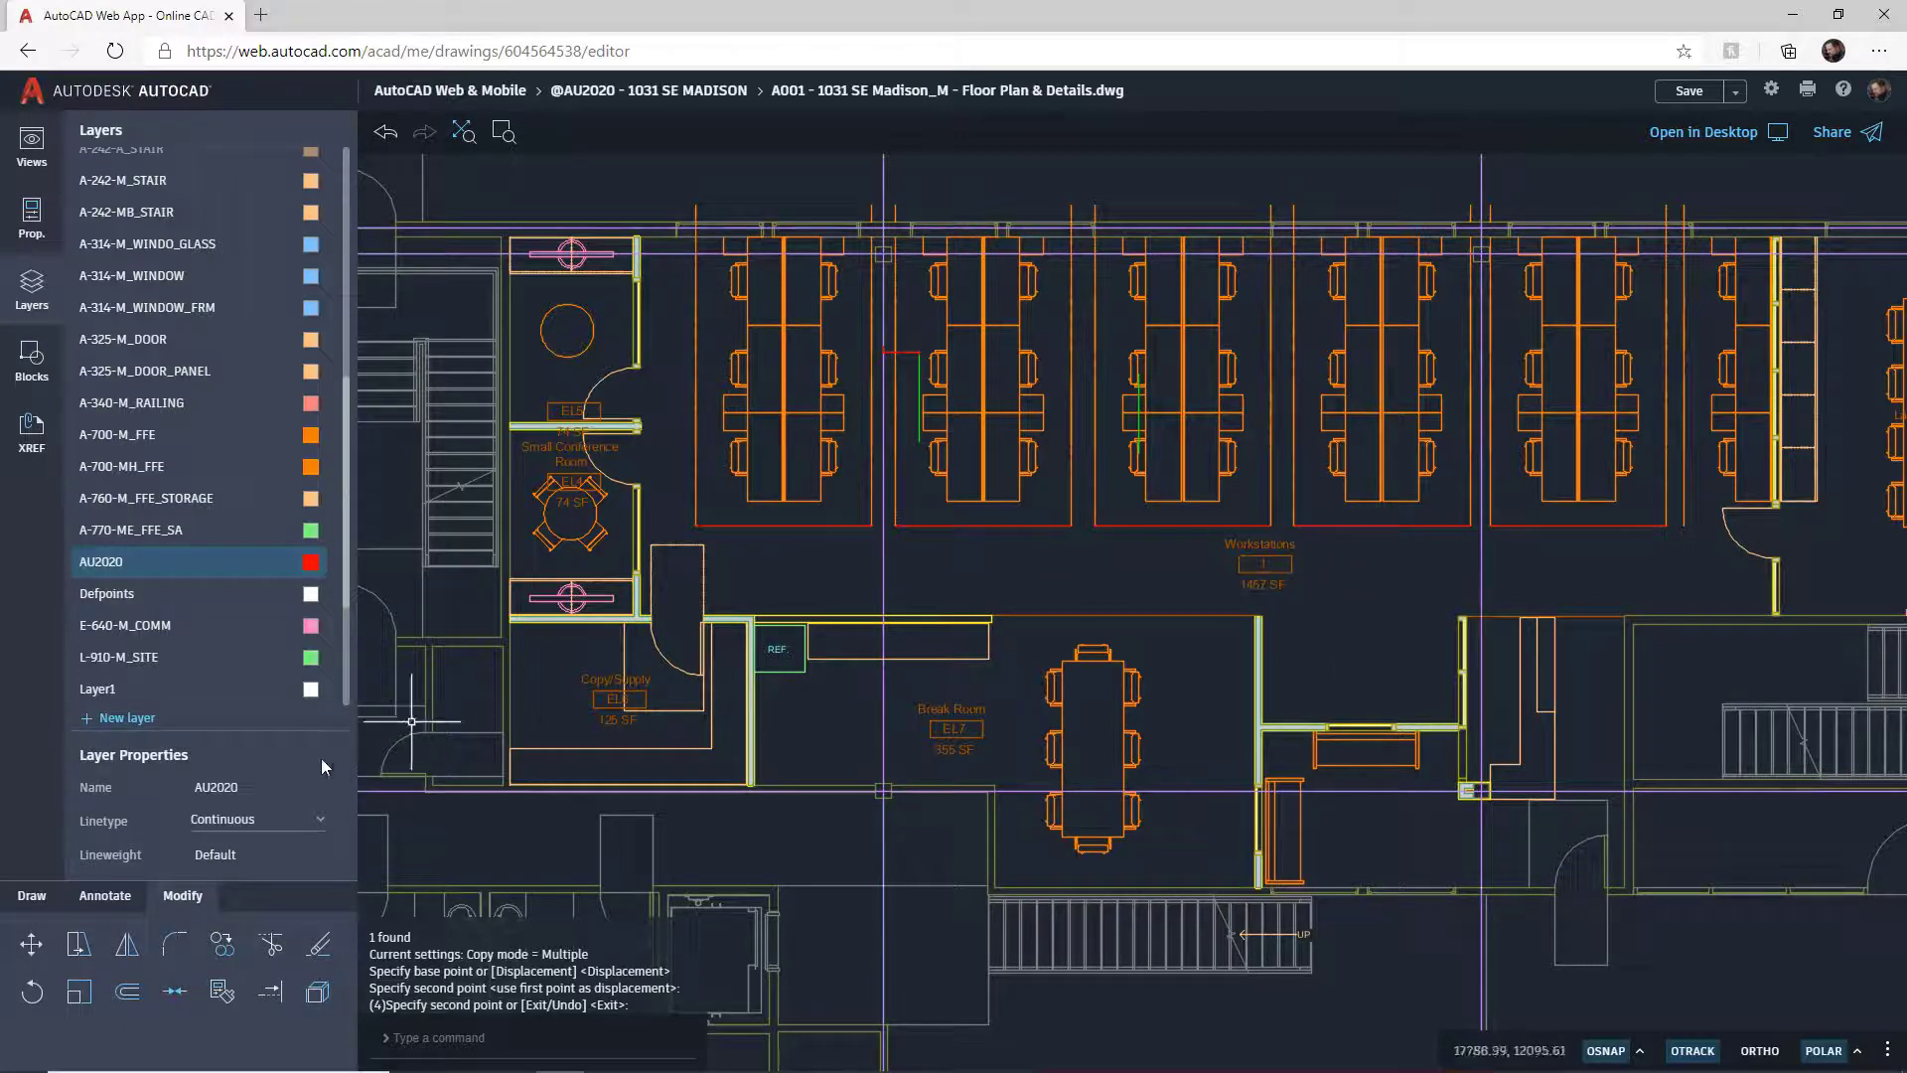
# Step: From the Annotate tools, try Measure and Dimension, then start the MTEXT command
pyautogui.click(105, 895)
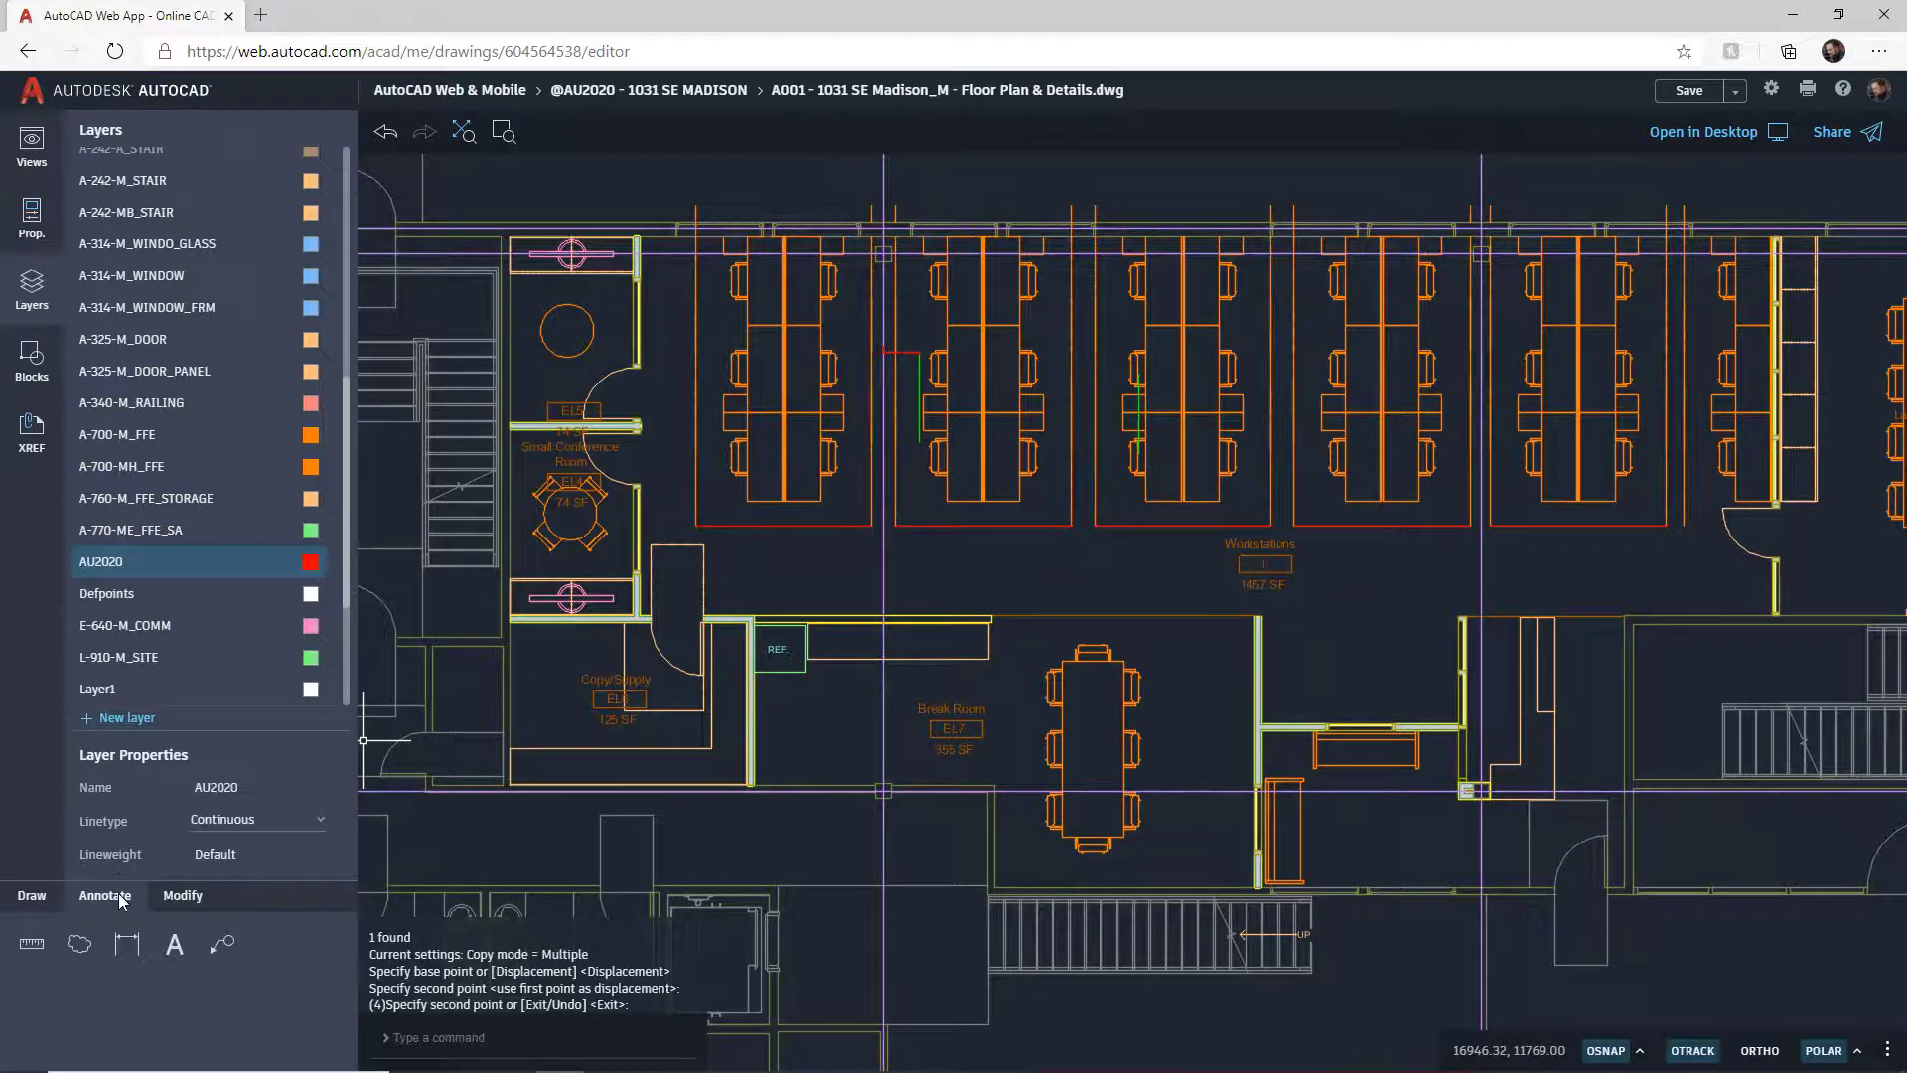
pyautogui.click(31, 946)
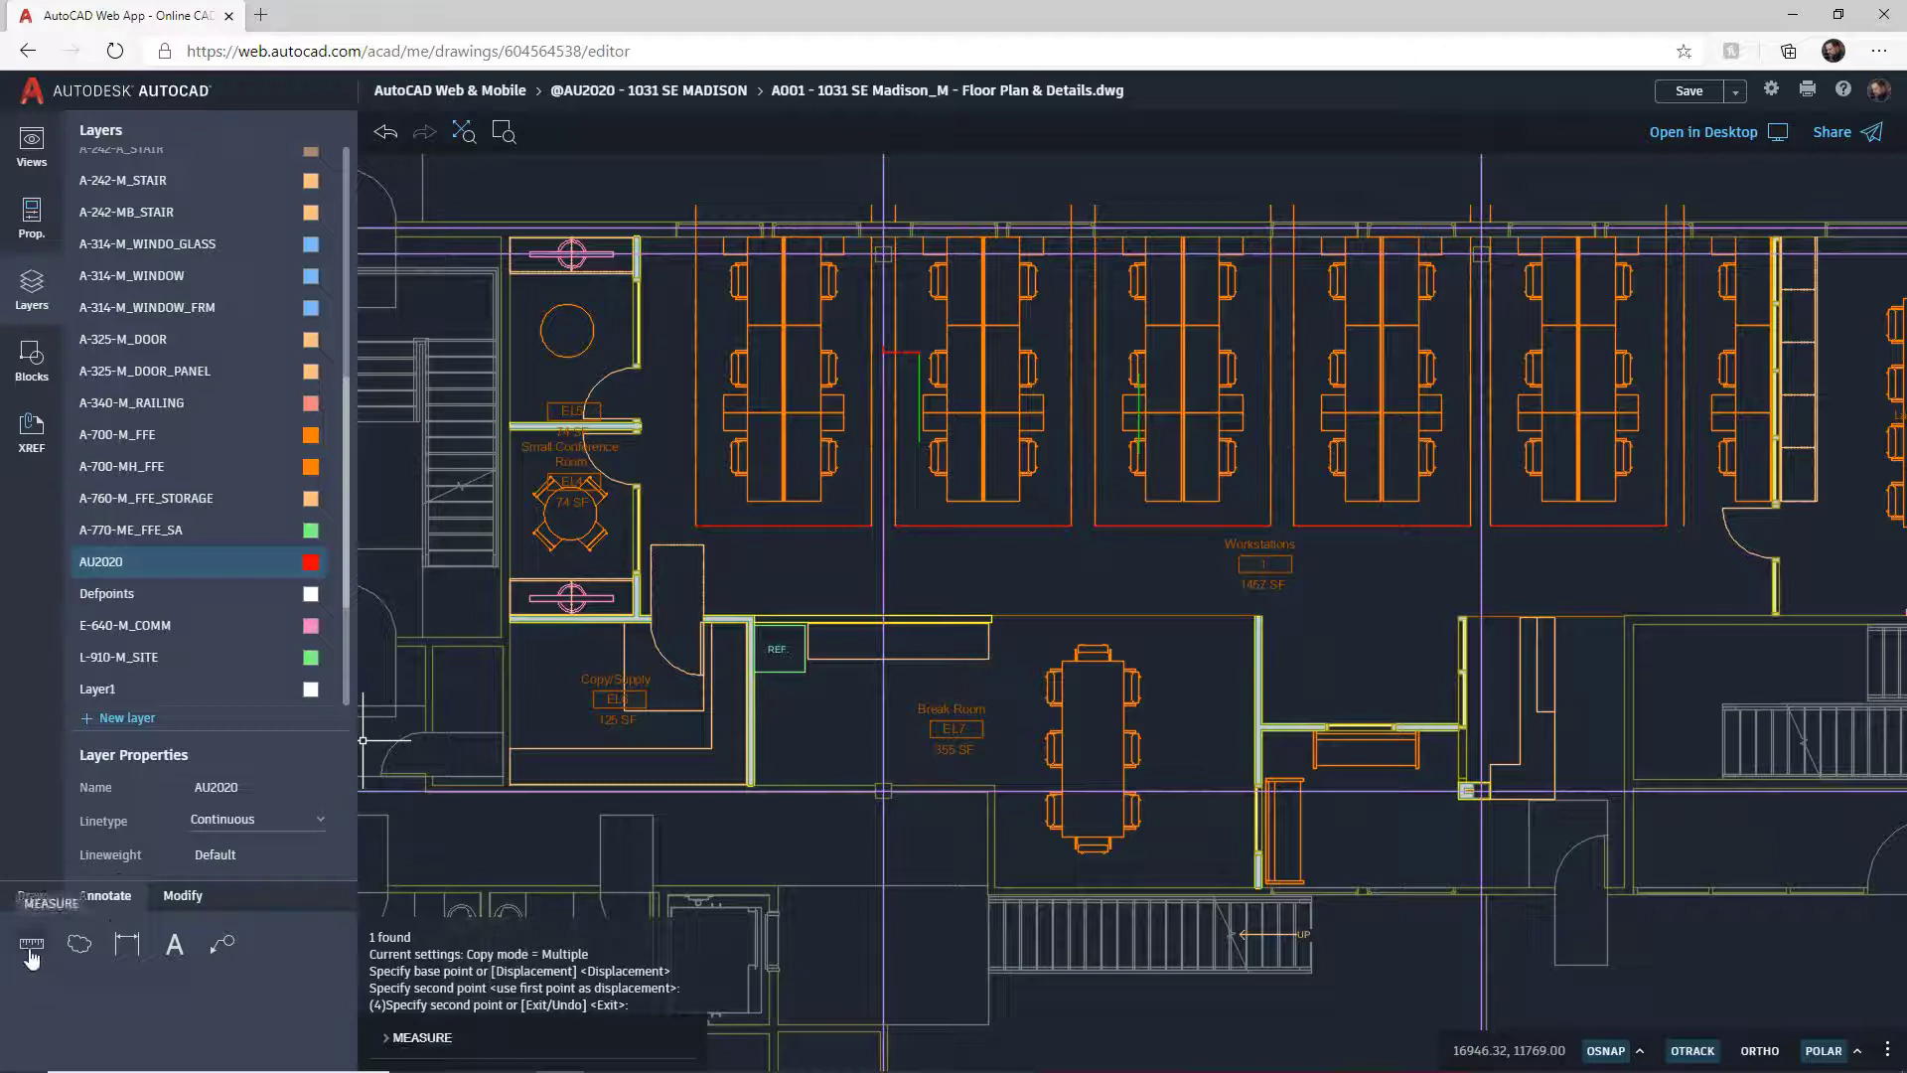
pyautogui.click(126, 947)
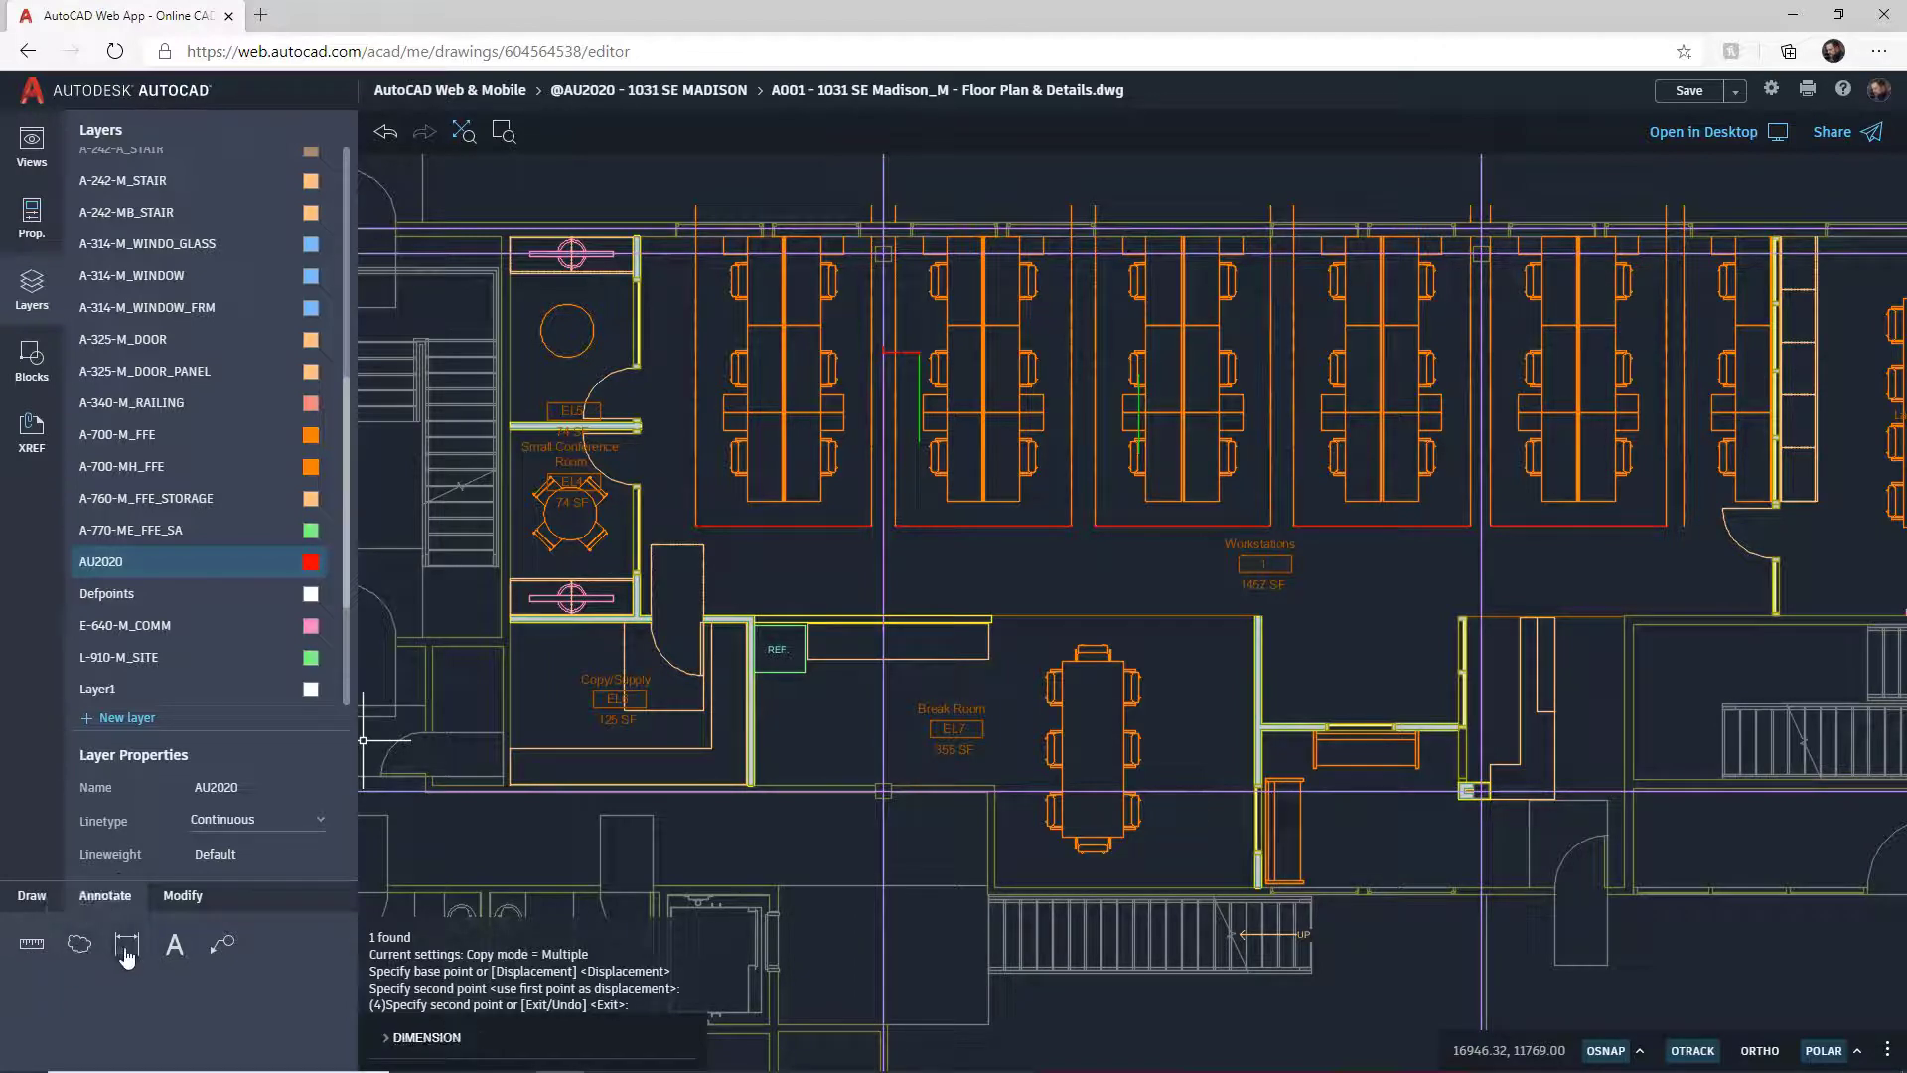
pyautogui.click(170, 946)
pyautogui.click(172, 951)
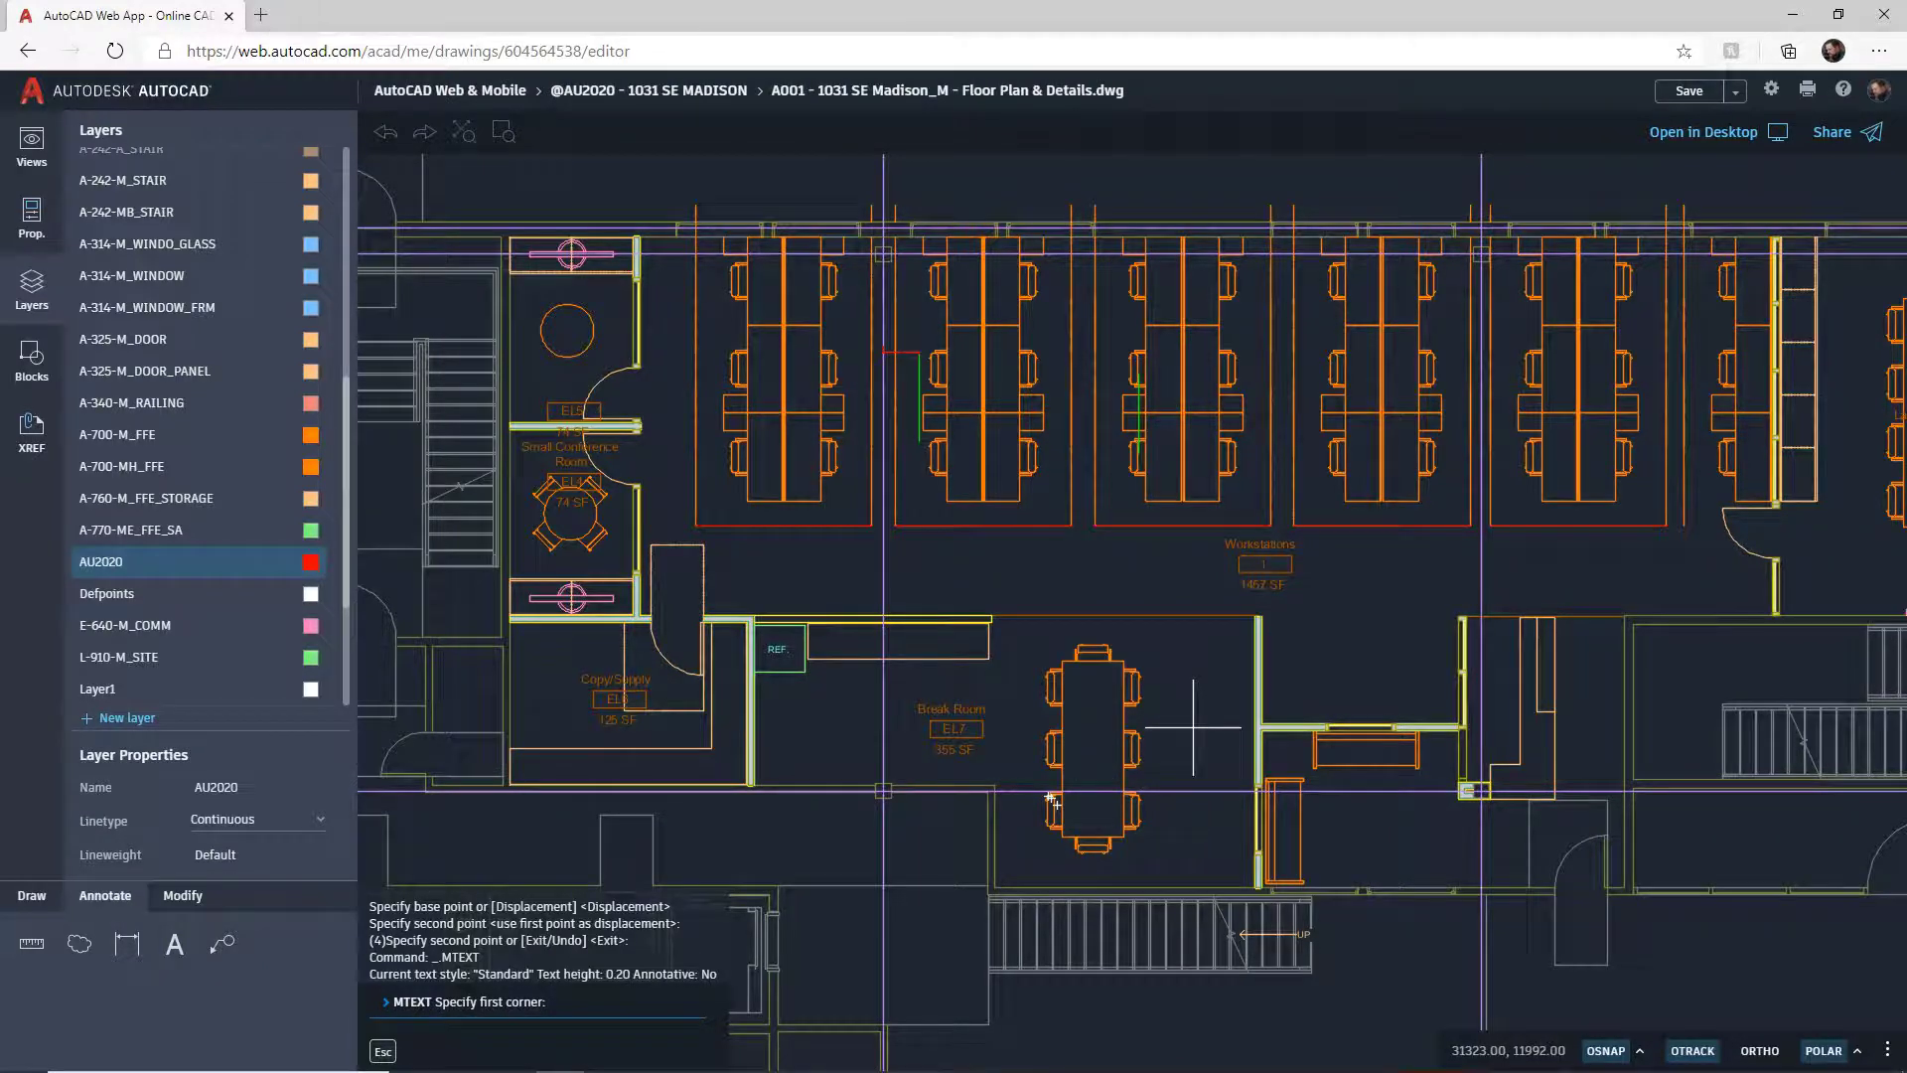
# Step: Draw the text box below the workstations and set its text height to 150
pyautogui.click(914, 541)
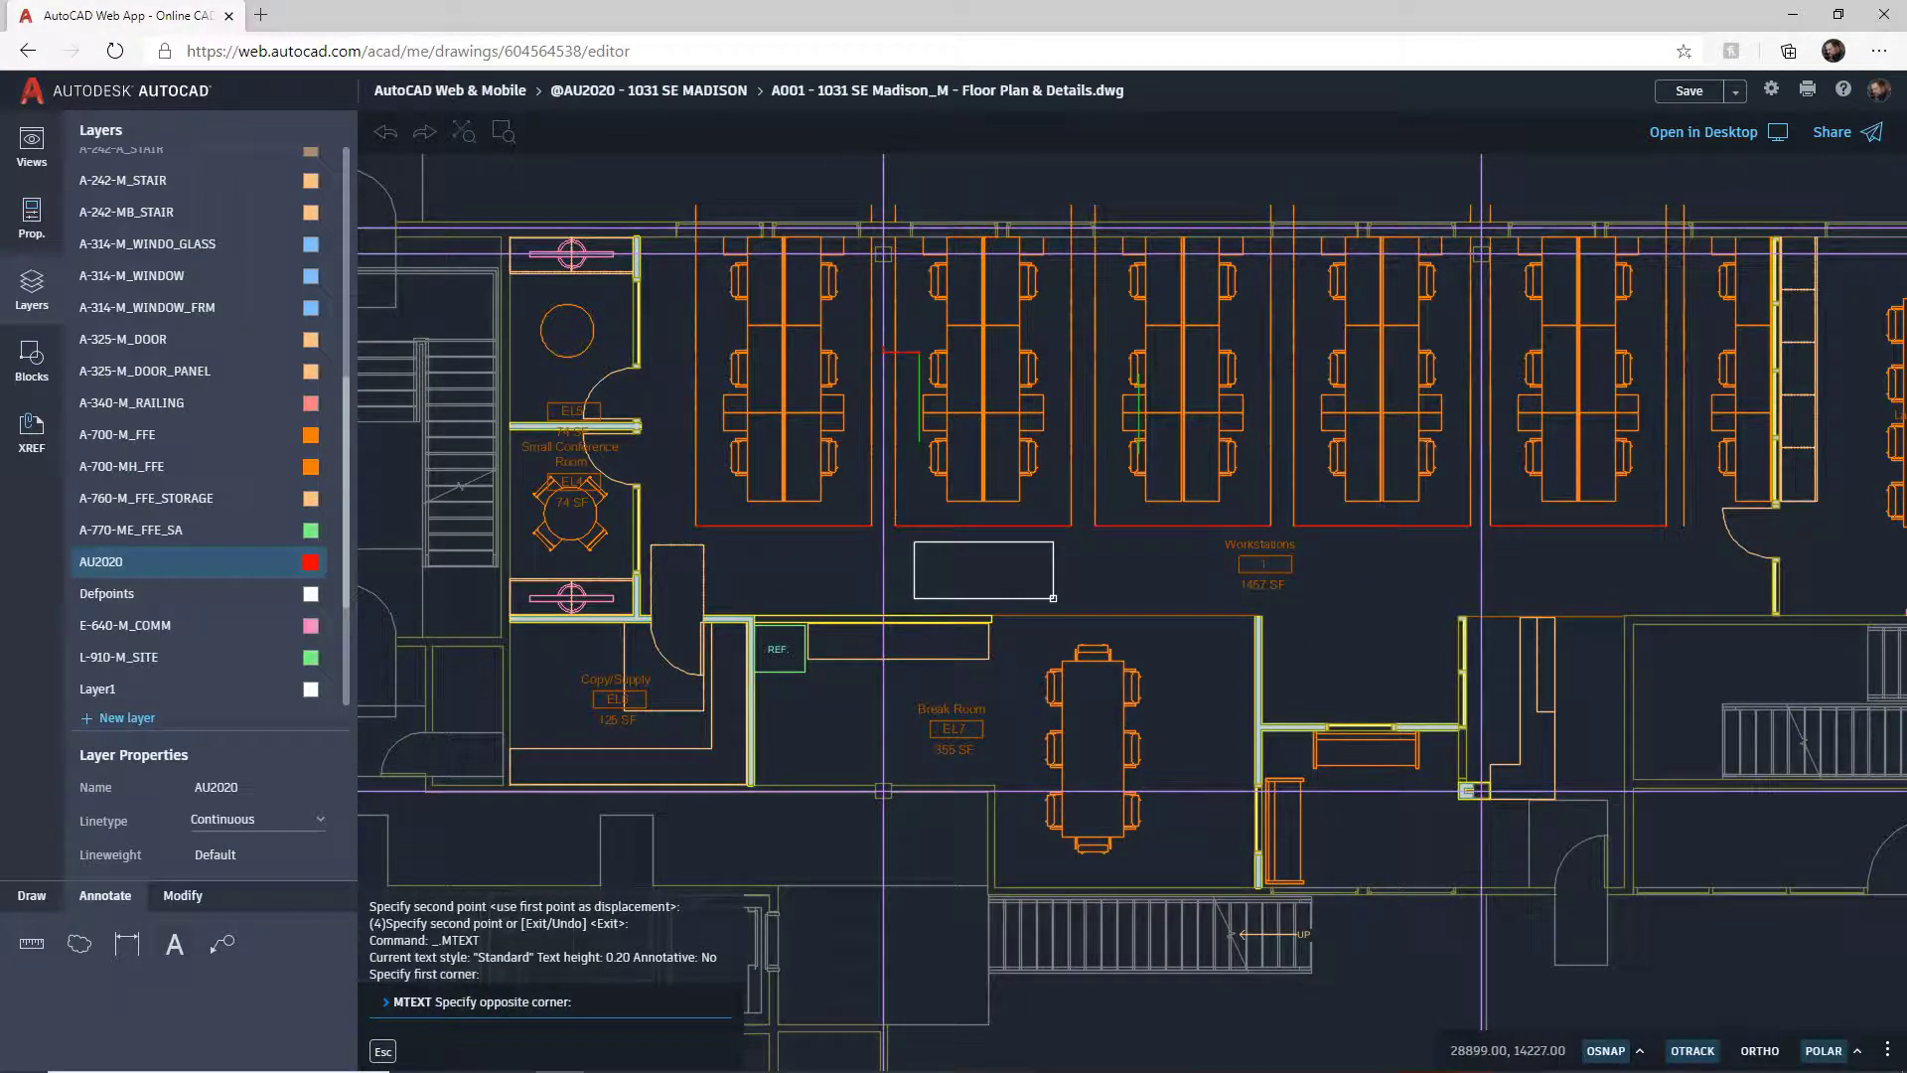
pyautogui.click(1053, 598)
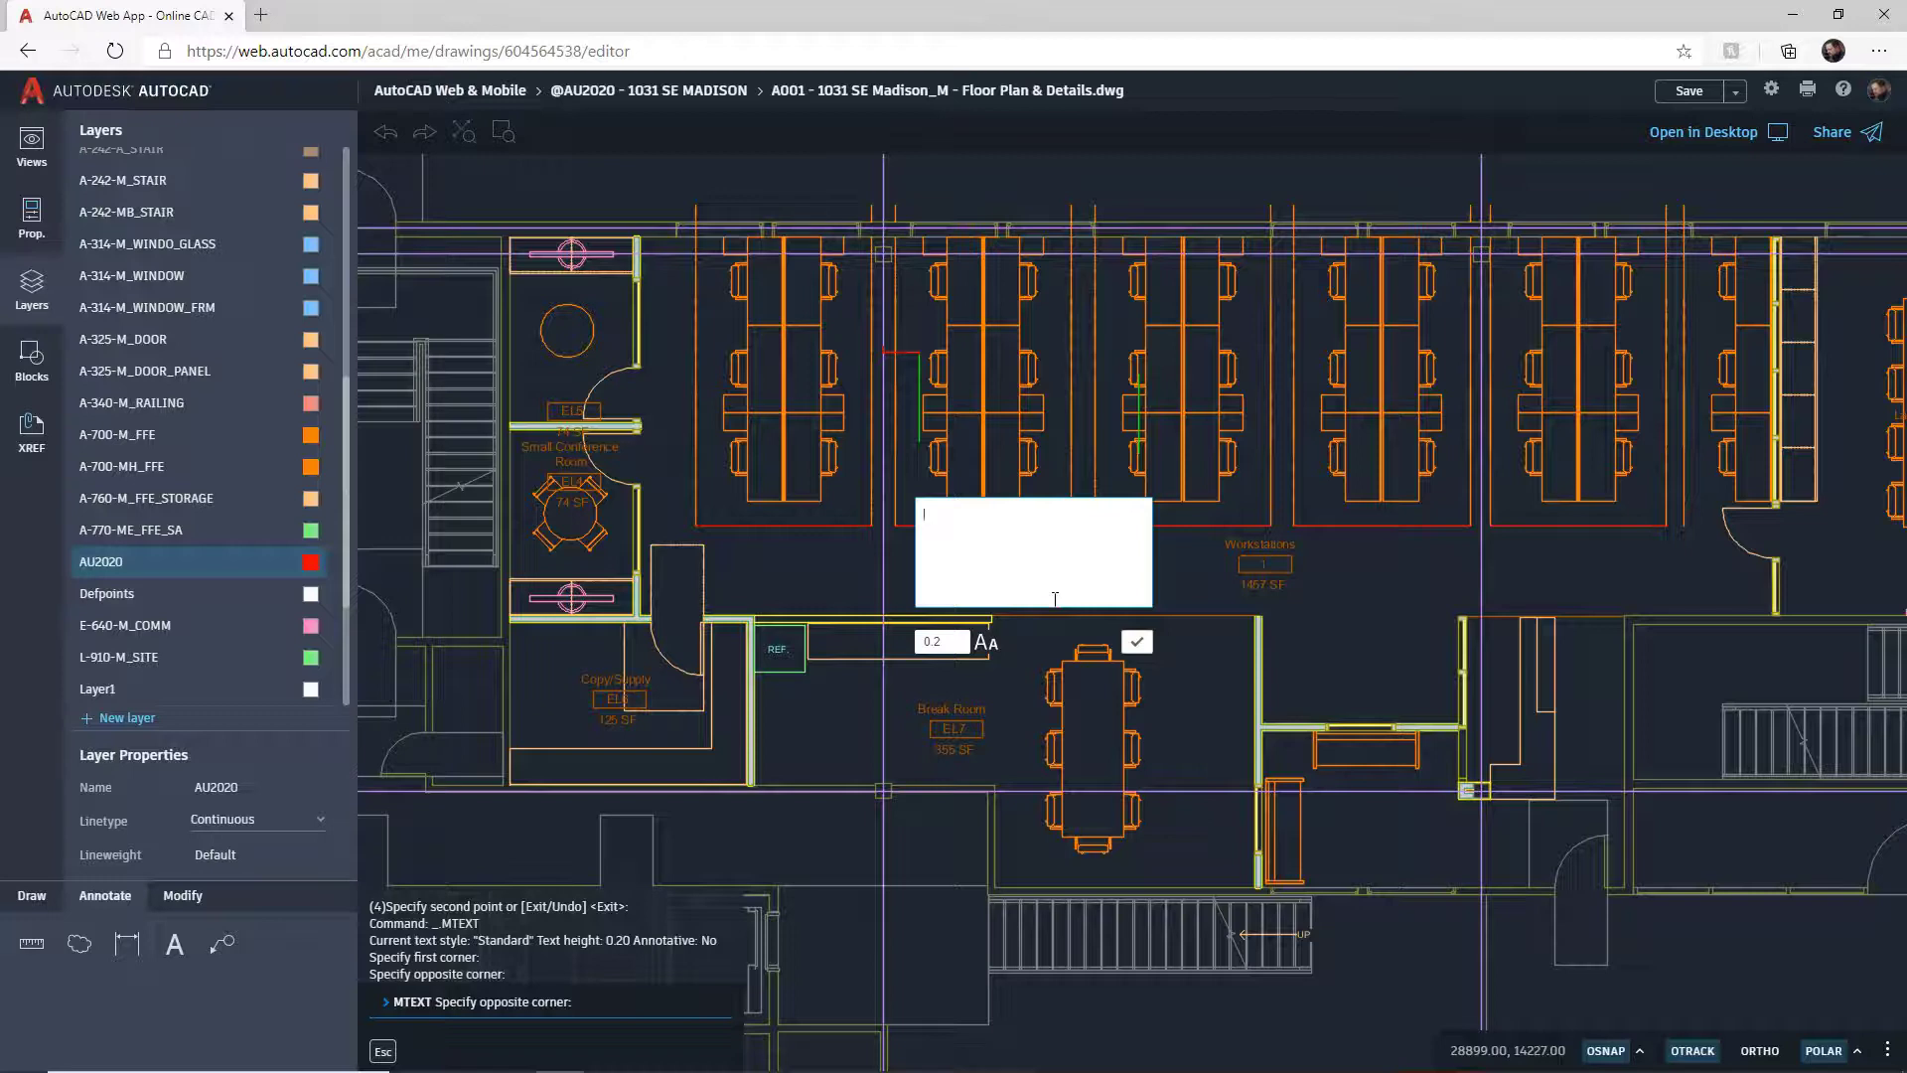
pyautogui.click(952, 643)
pyautogui.press('BackSpace')
pyautogui.press('BackSpace')
pyautogui.press('BackSpace')
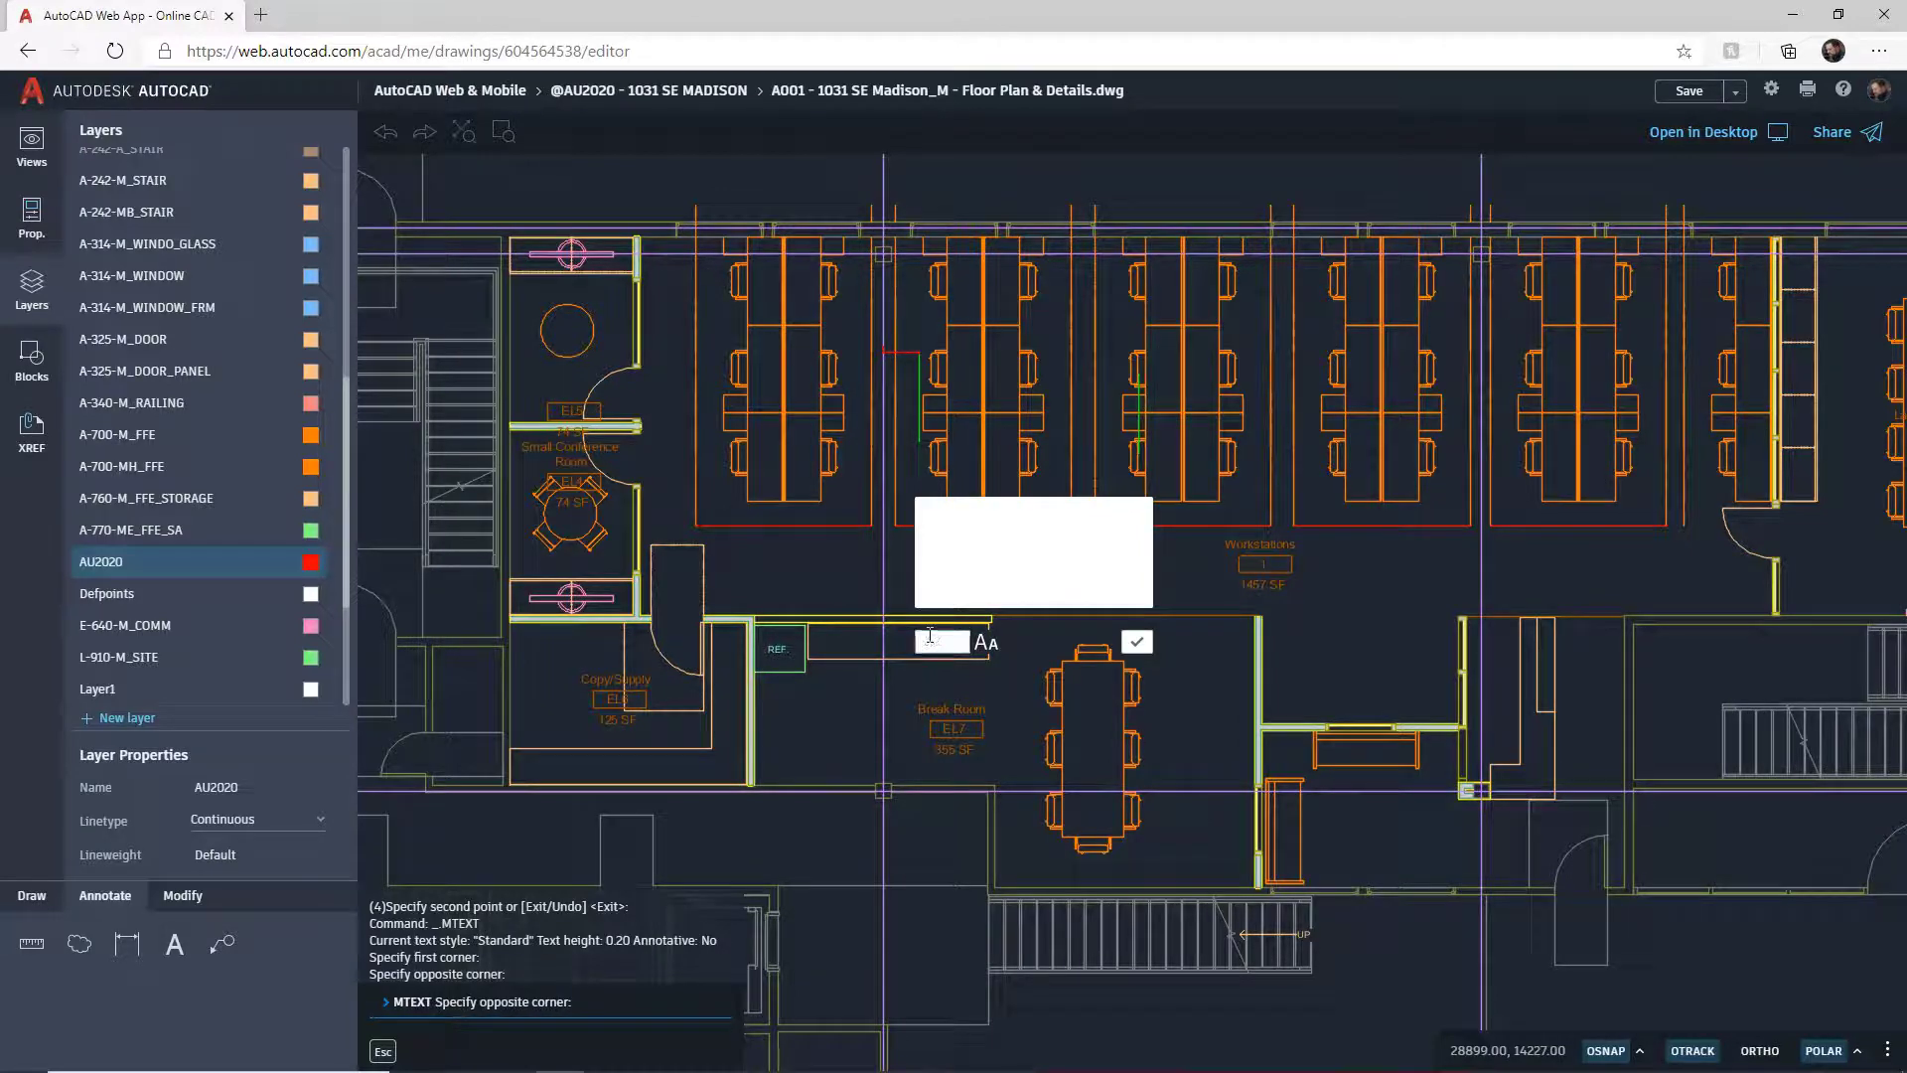
pyautogui.write('150')
# Step: Enter and confirm the 'HOT DESKING AREA' label, then undo and redo it
pyautogui.click(971, 551)
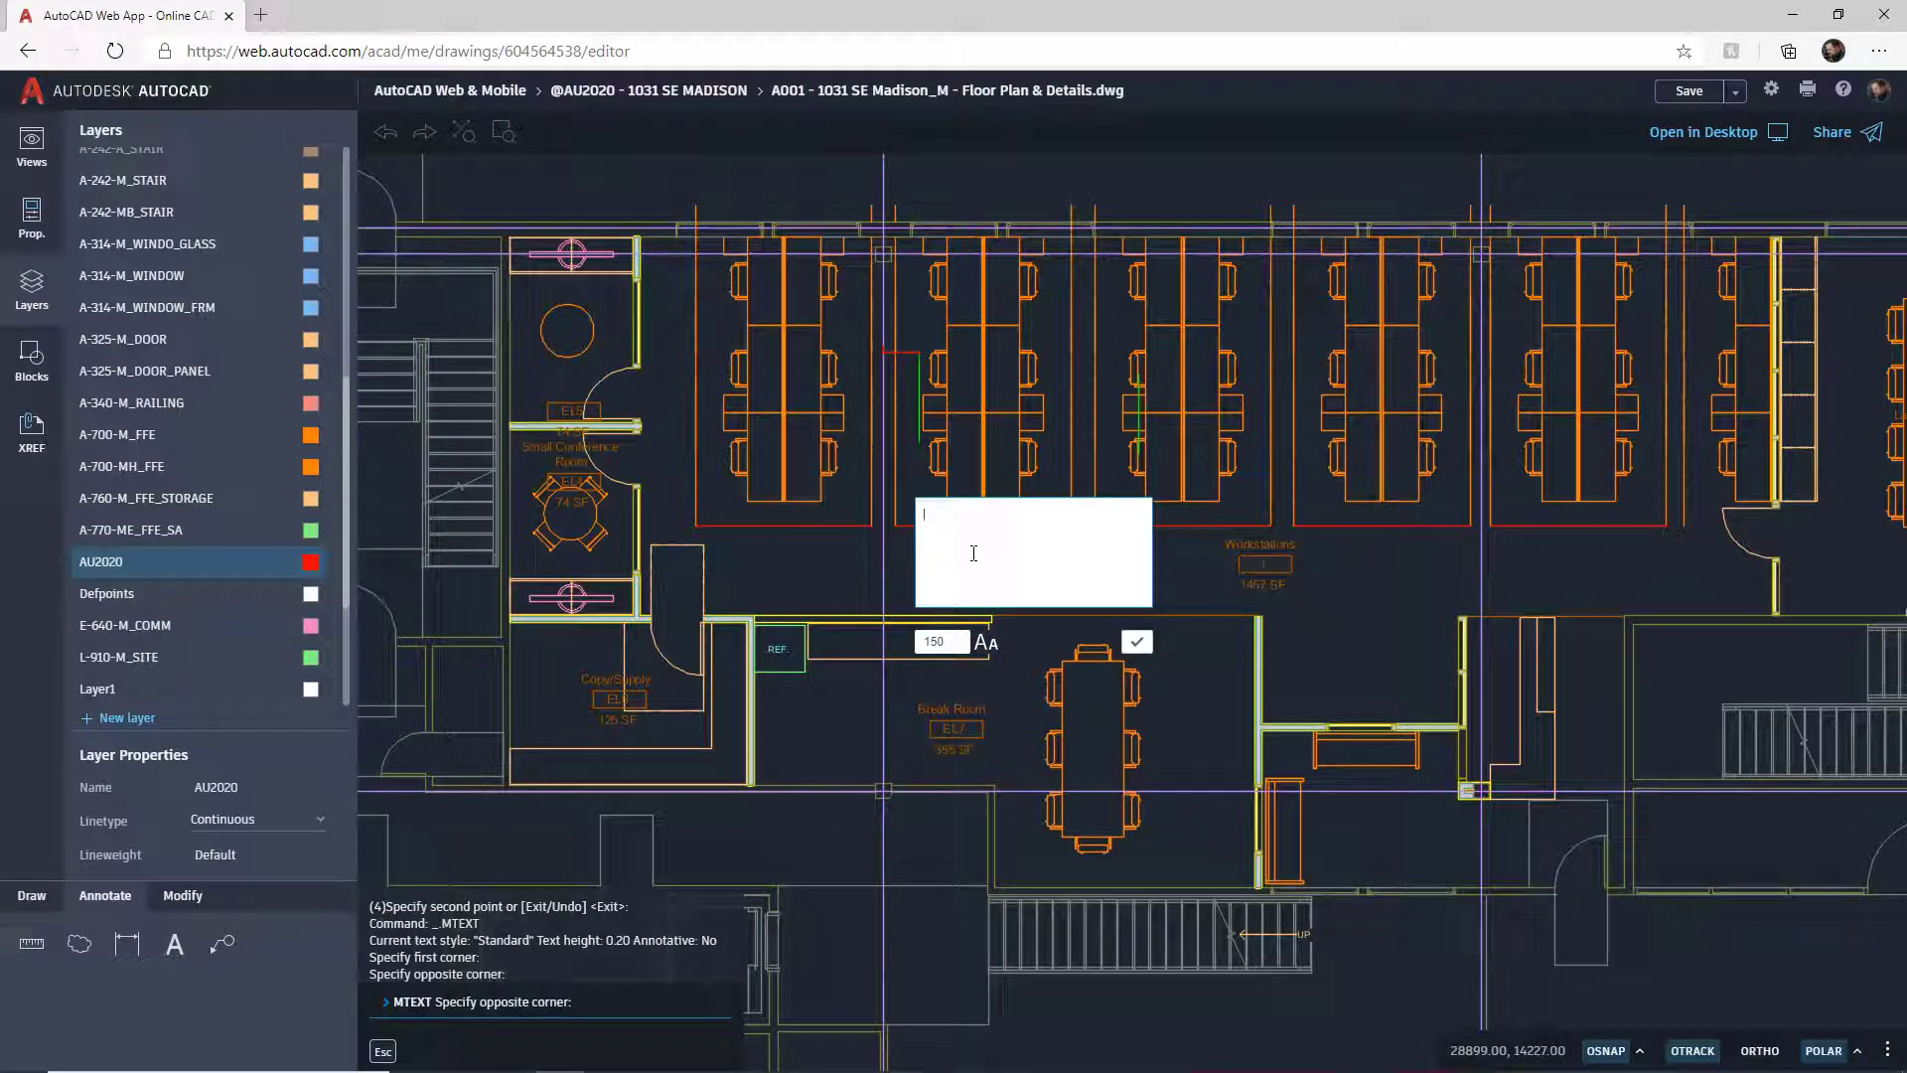
pyautogui.write('HoT DESKING AREA')
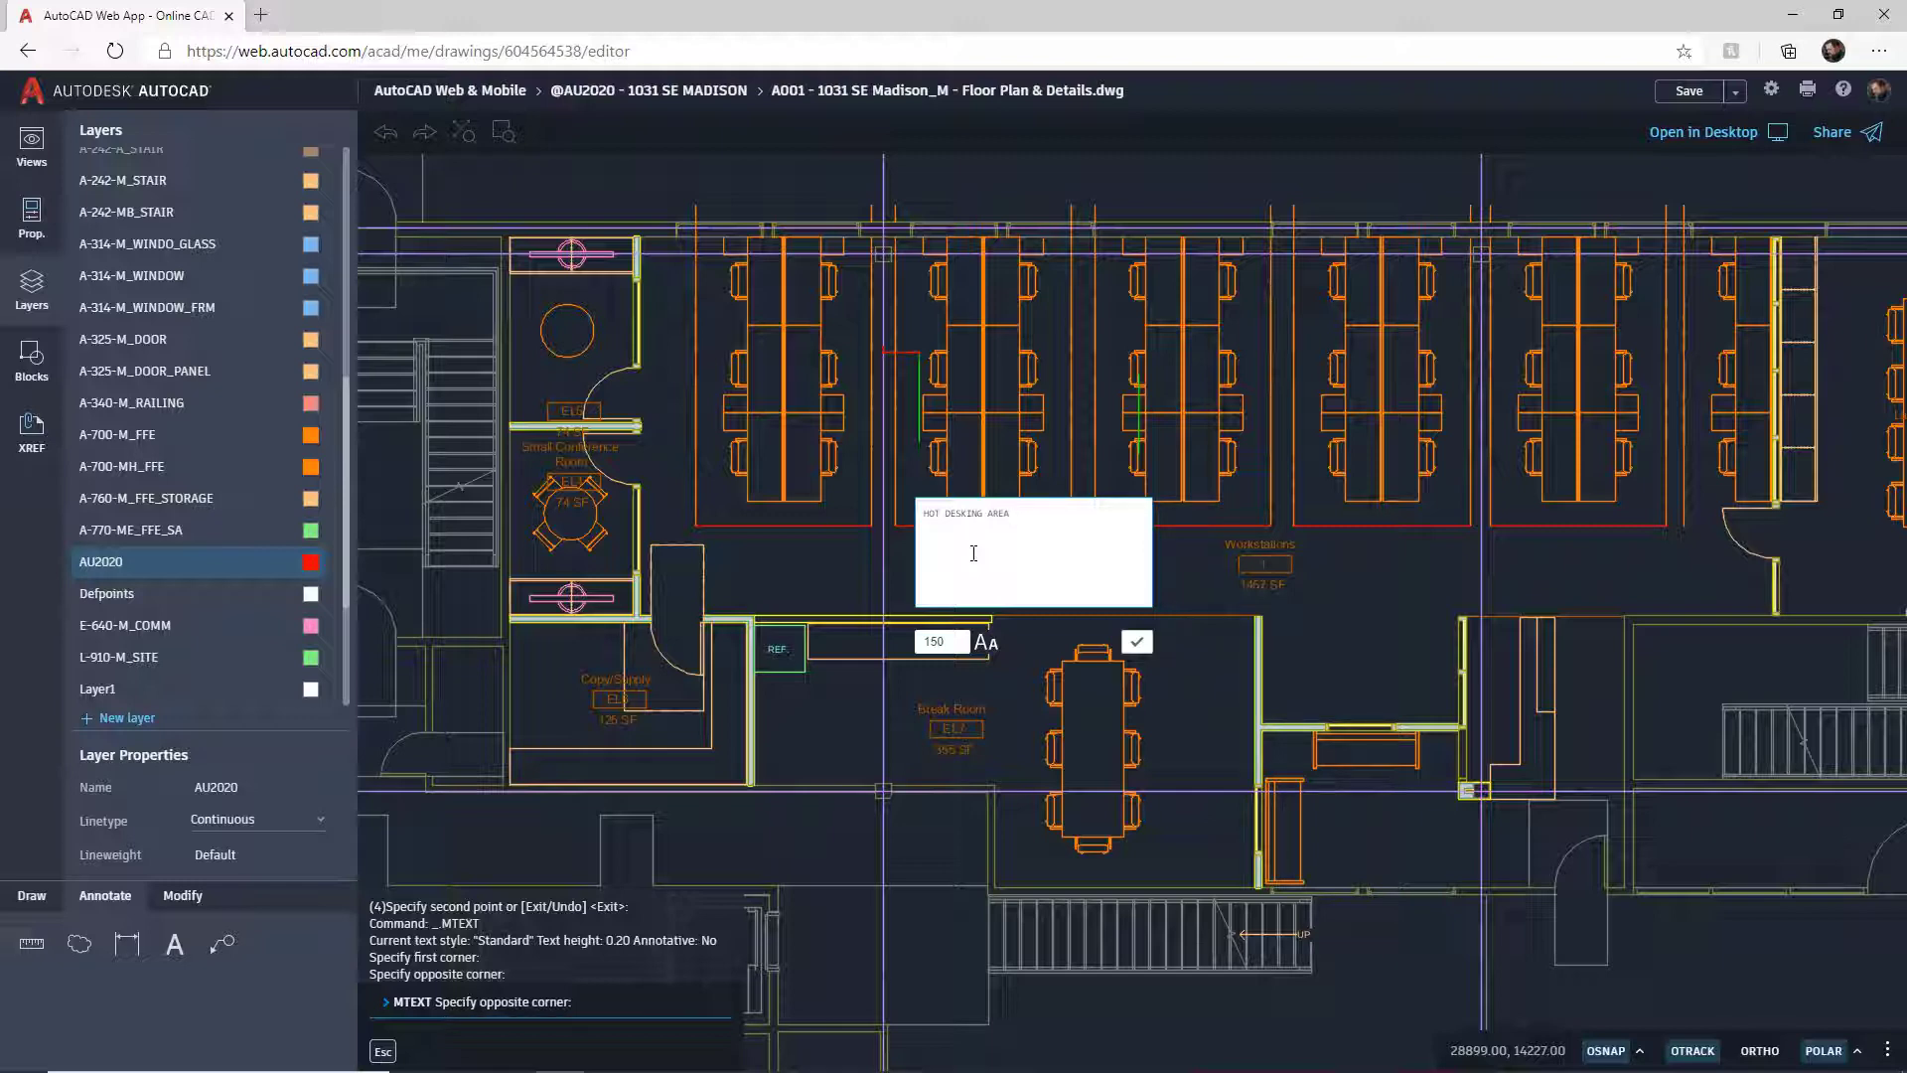
pyautogui.click(1138, 644)
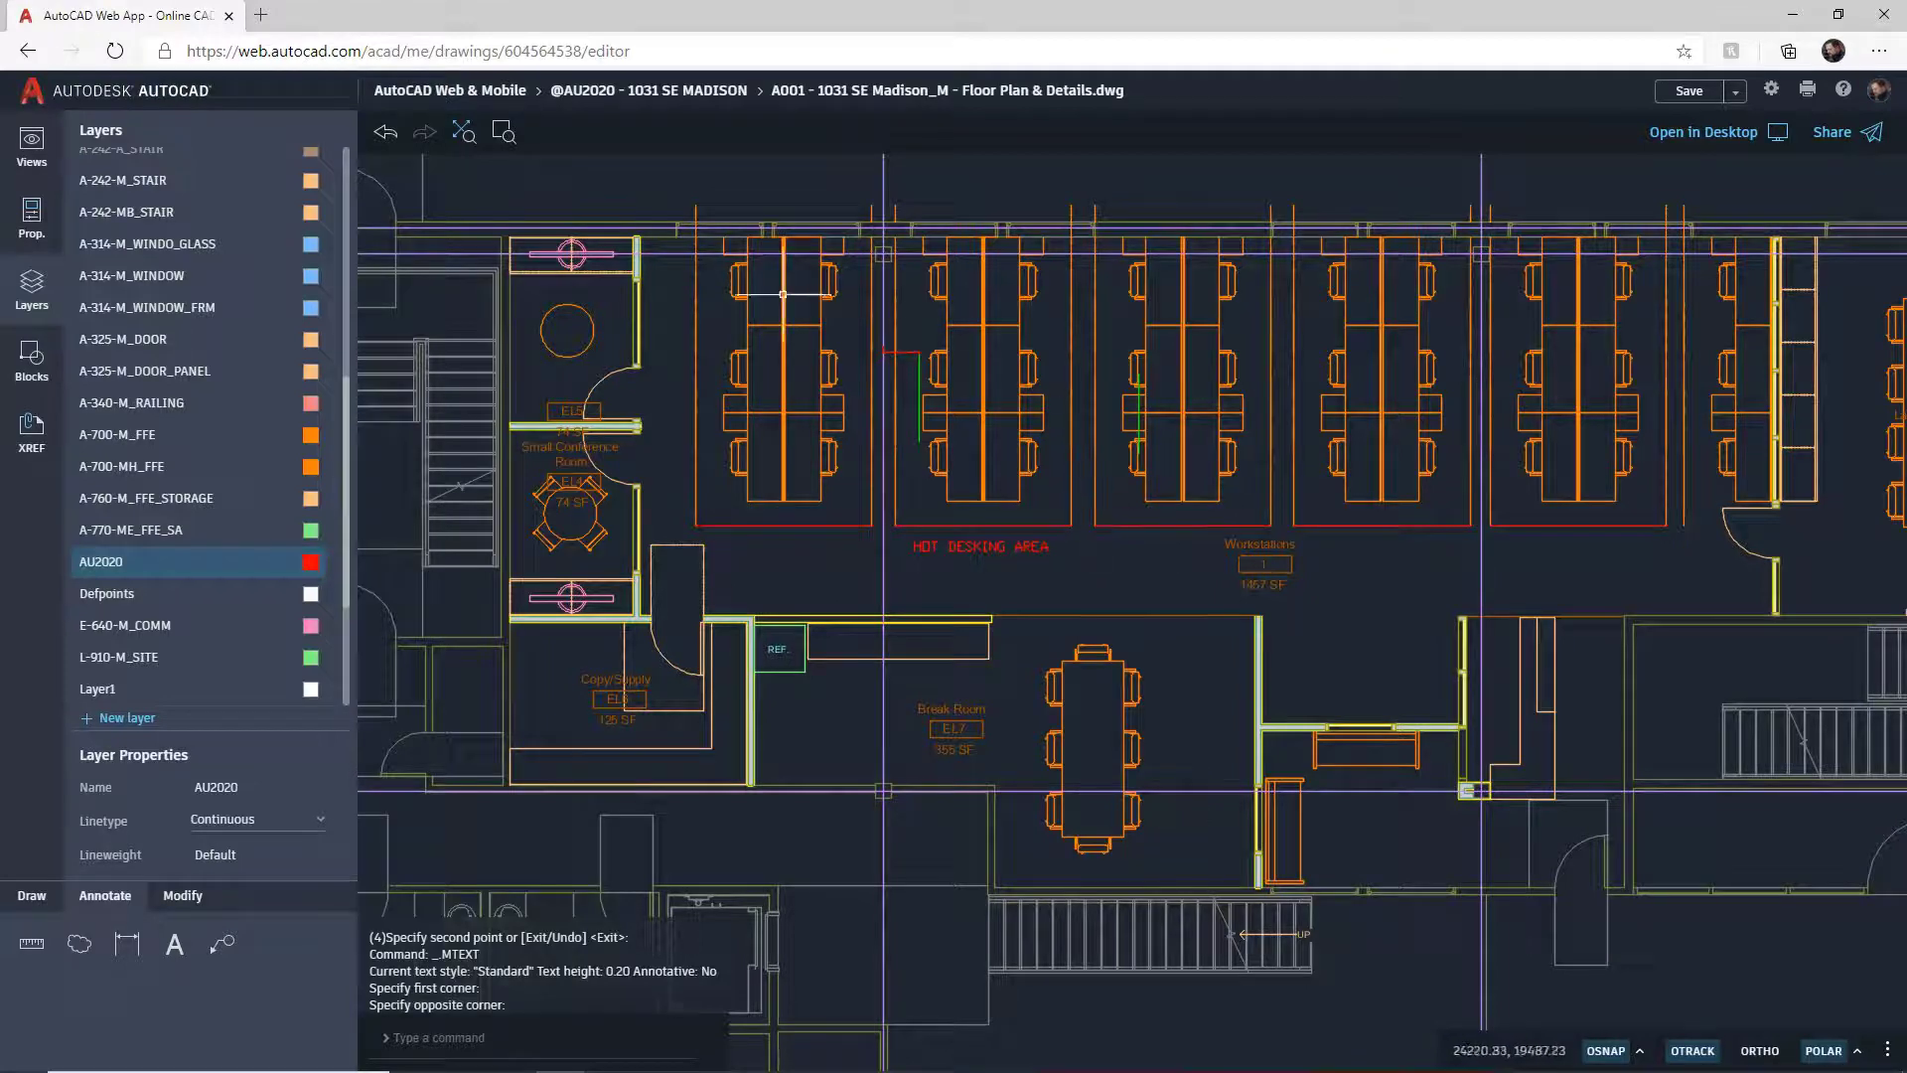
pyautogui.click(386, 136)
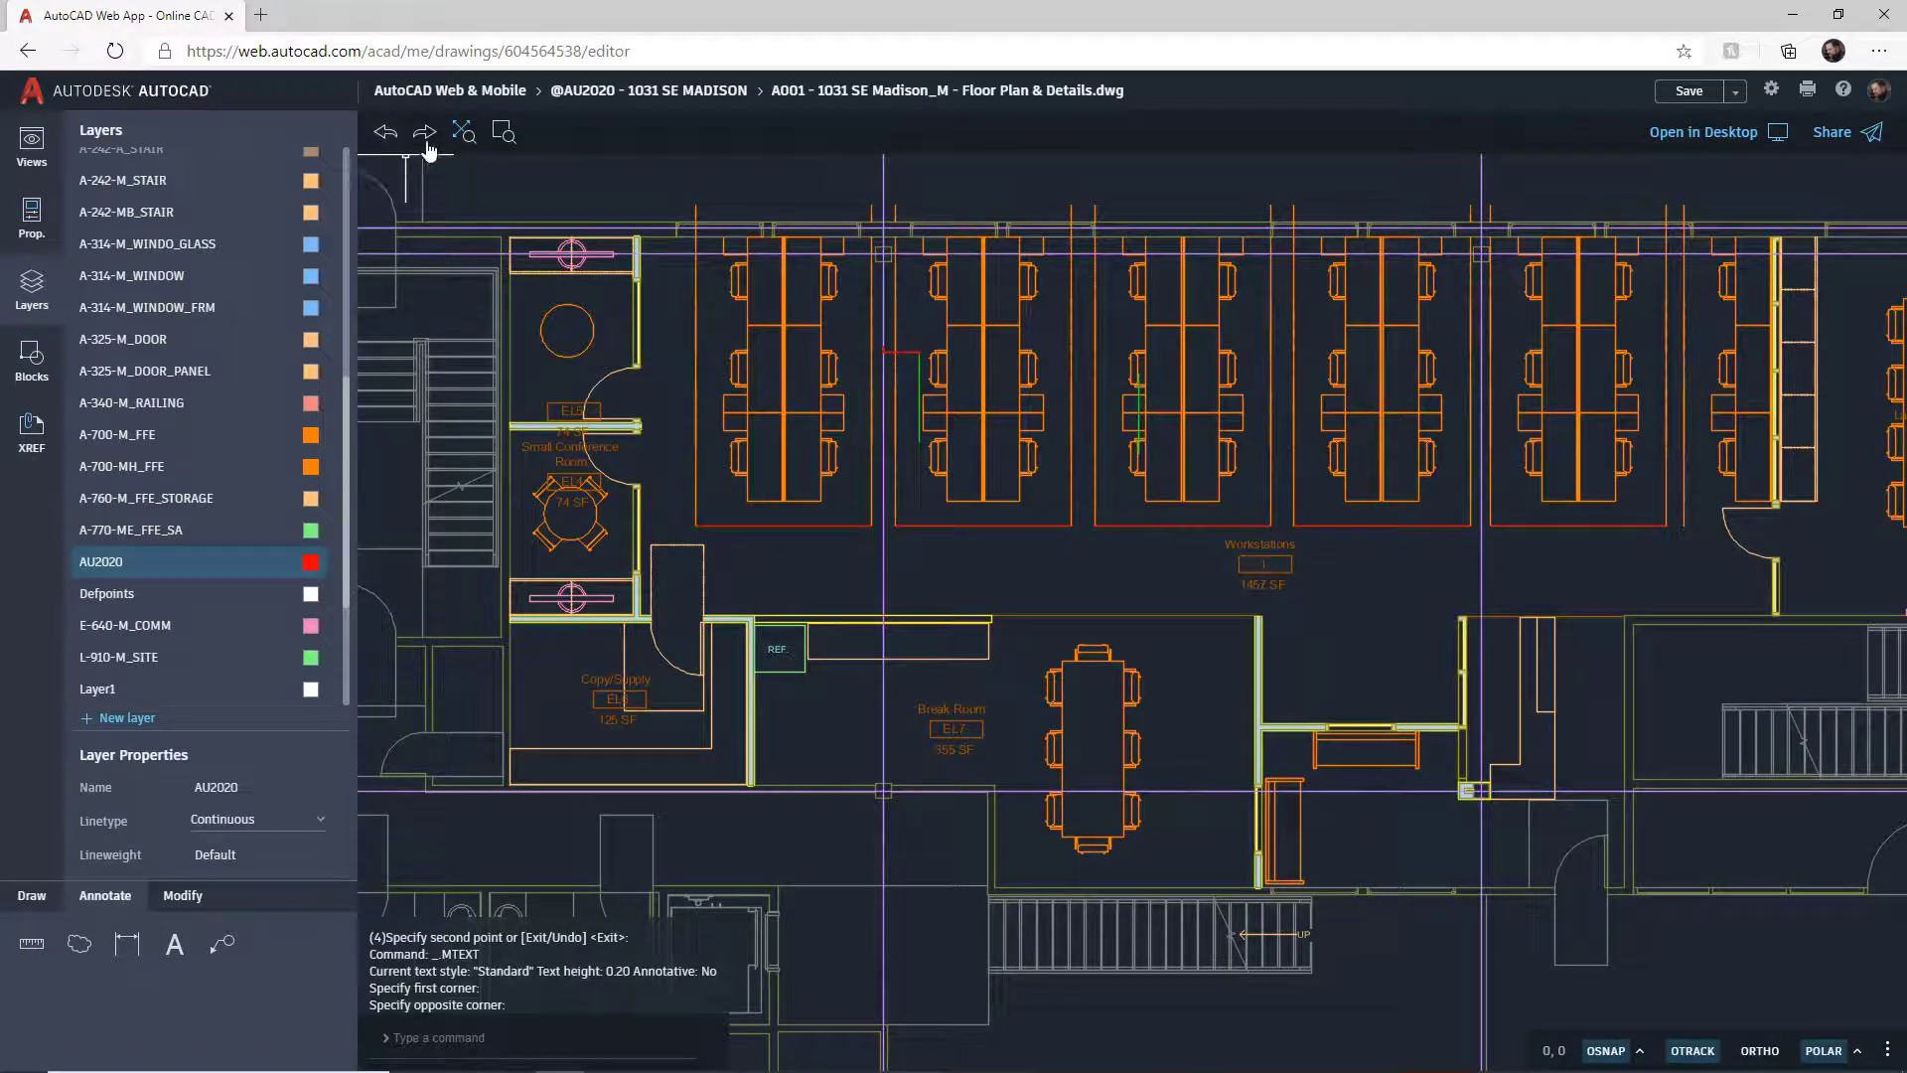
pyautogui.click(425, 136)
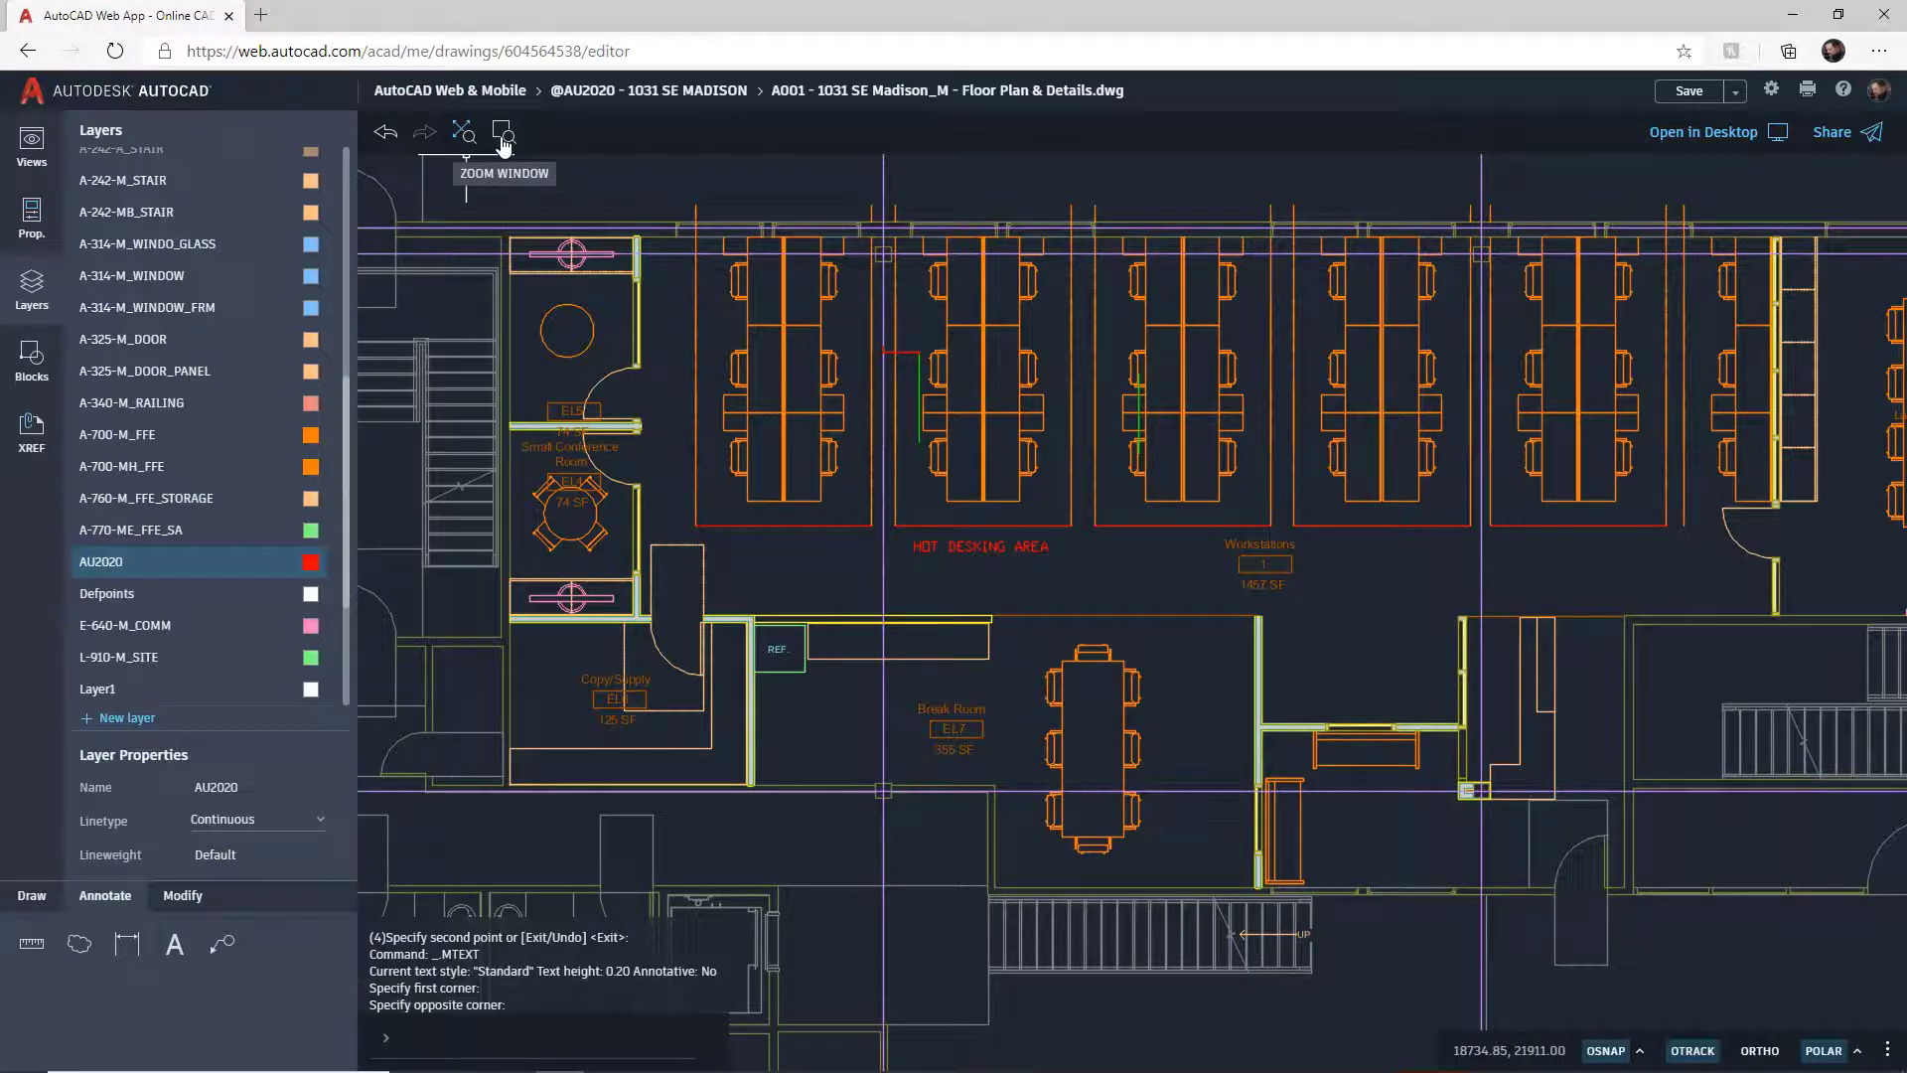
# Step: Zoom to extents, then zoom-window around the hot desking label and nearby rooms
pyautogui.click(465, 137)
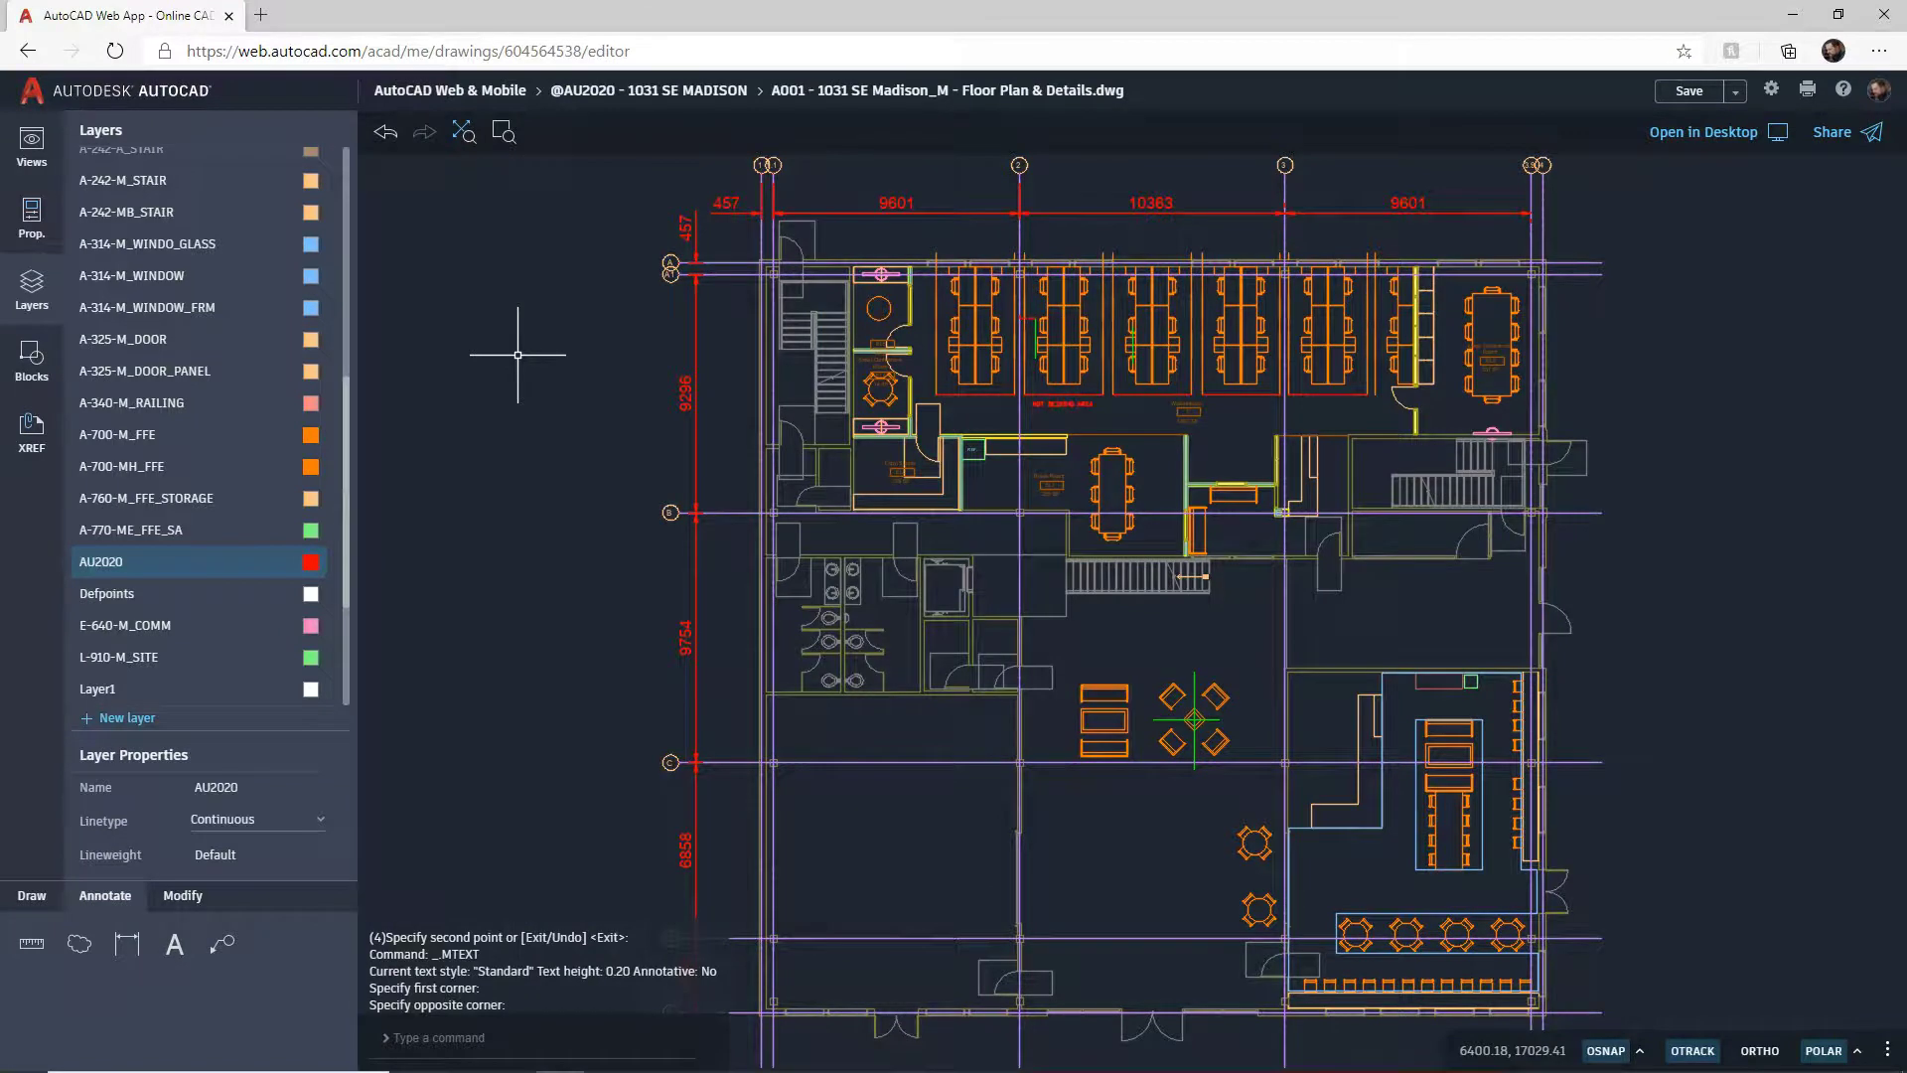
pyautogui.click(503, 133)
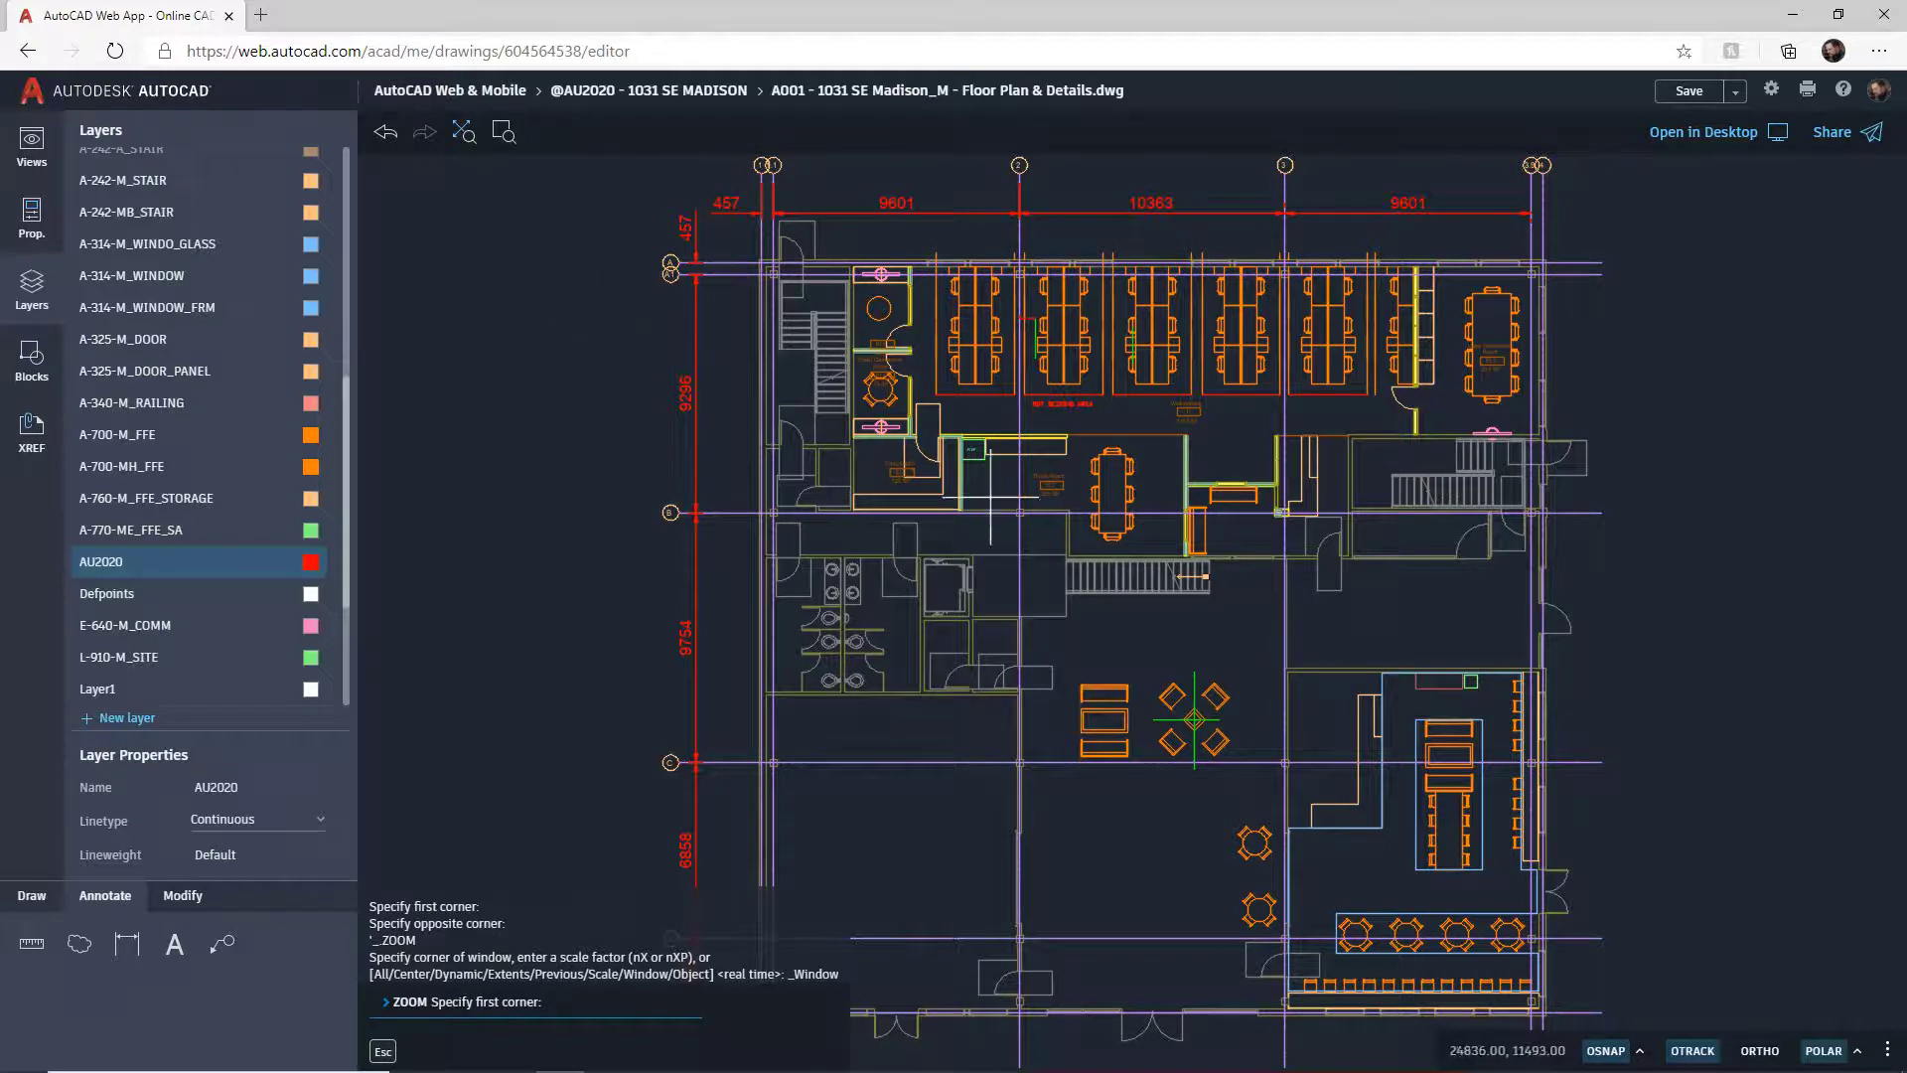
pyautogui.click(921, 314)
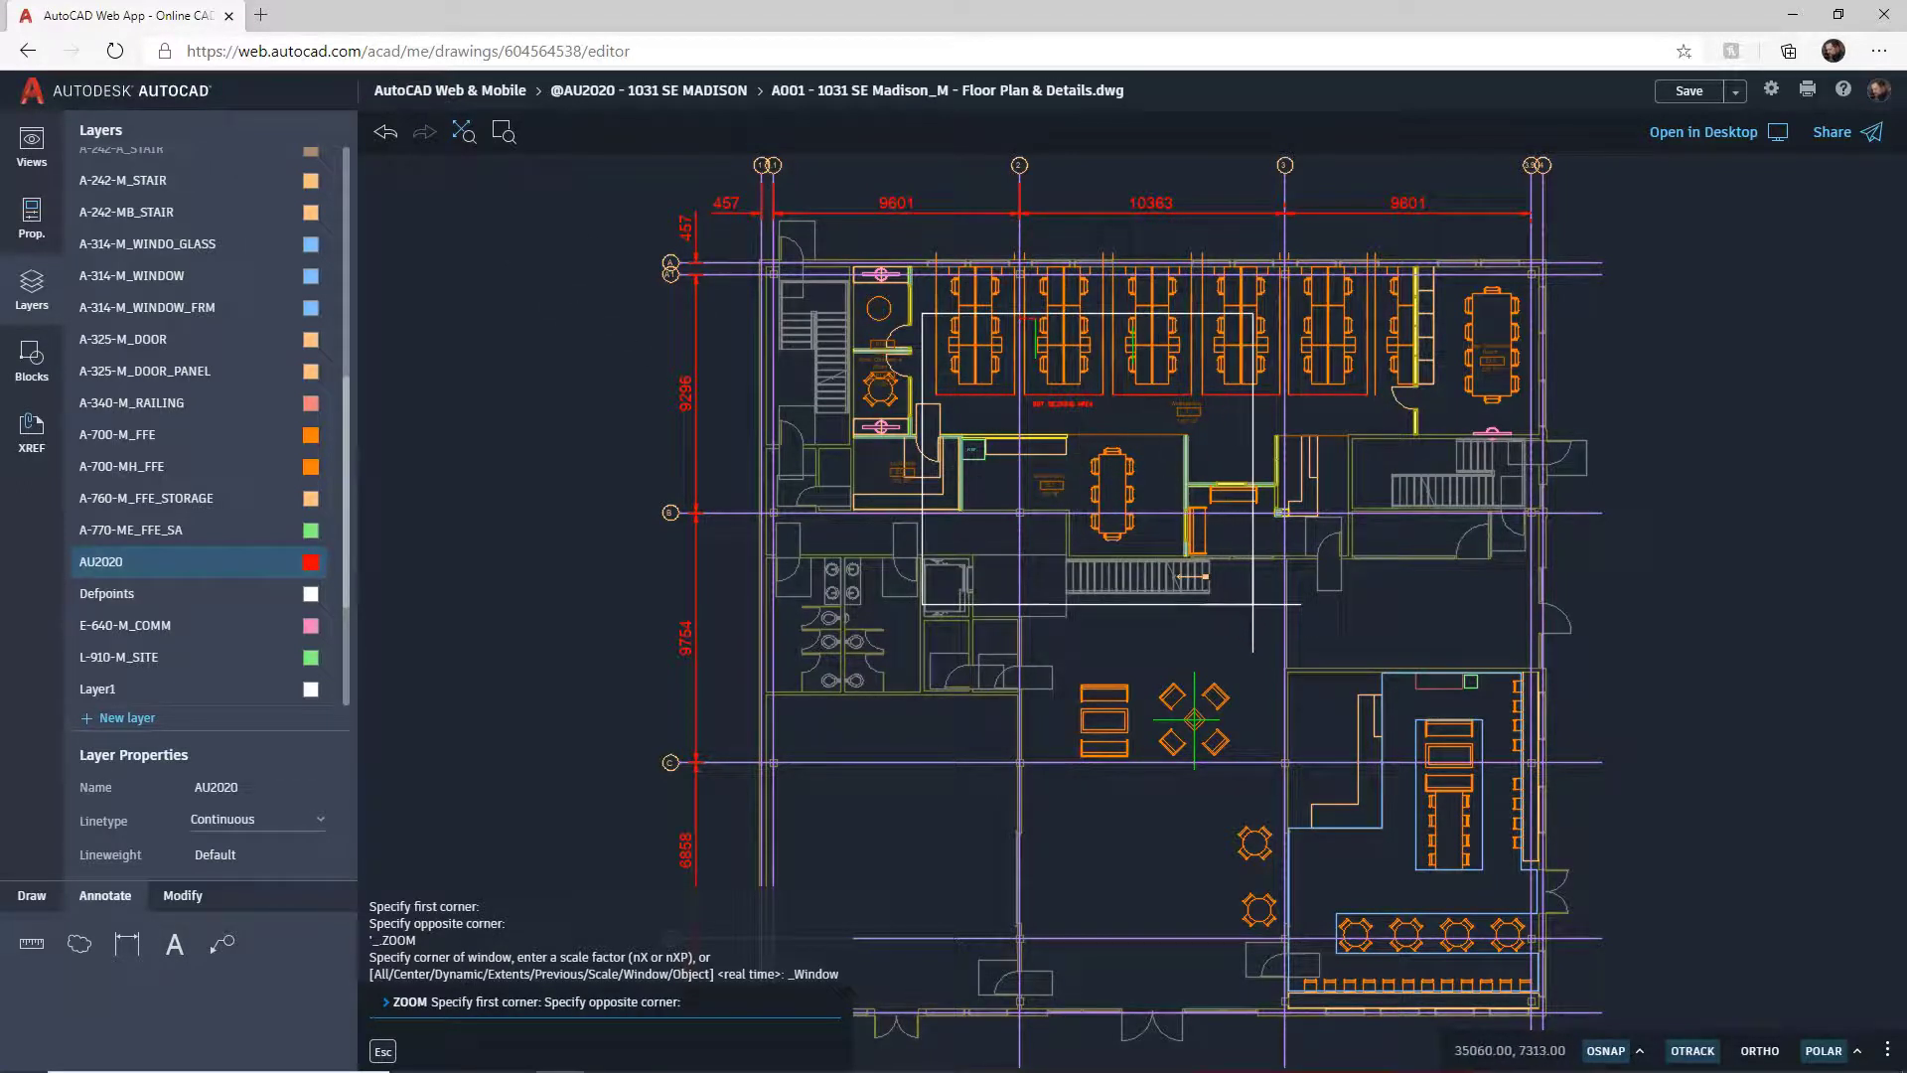
pyautogui.click(1302, 653)
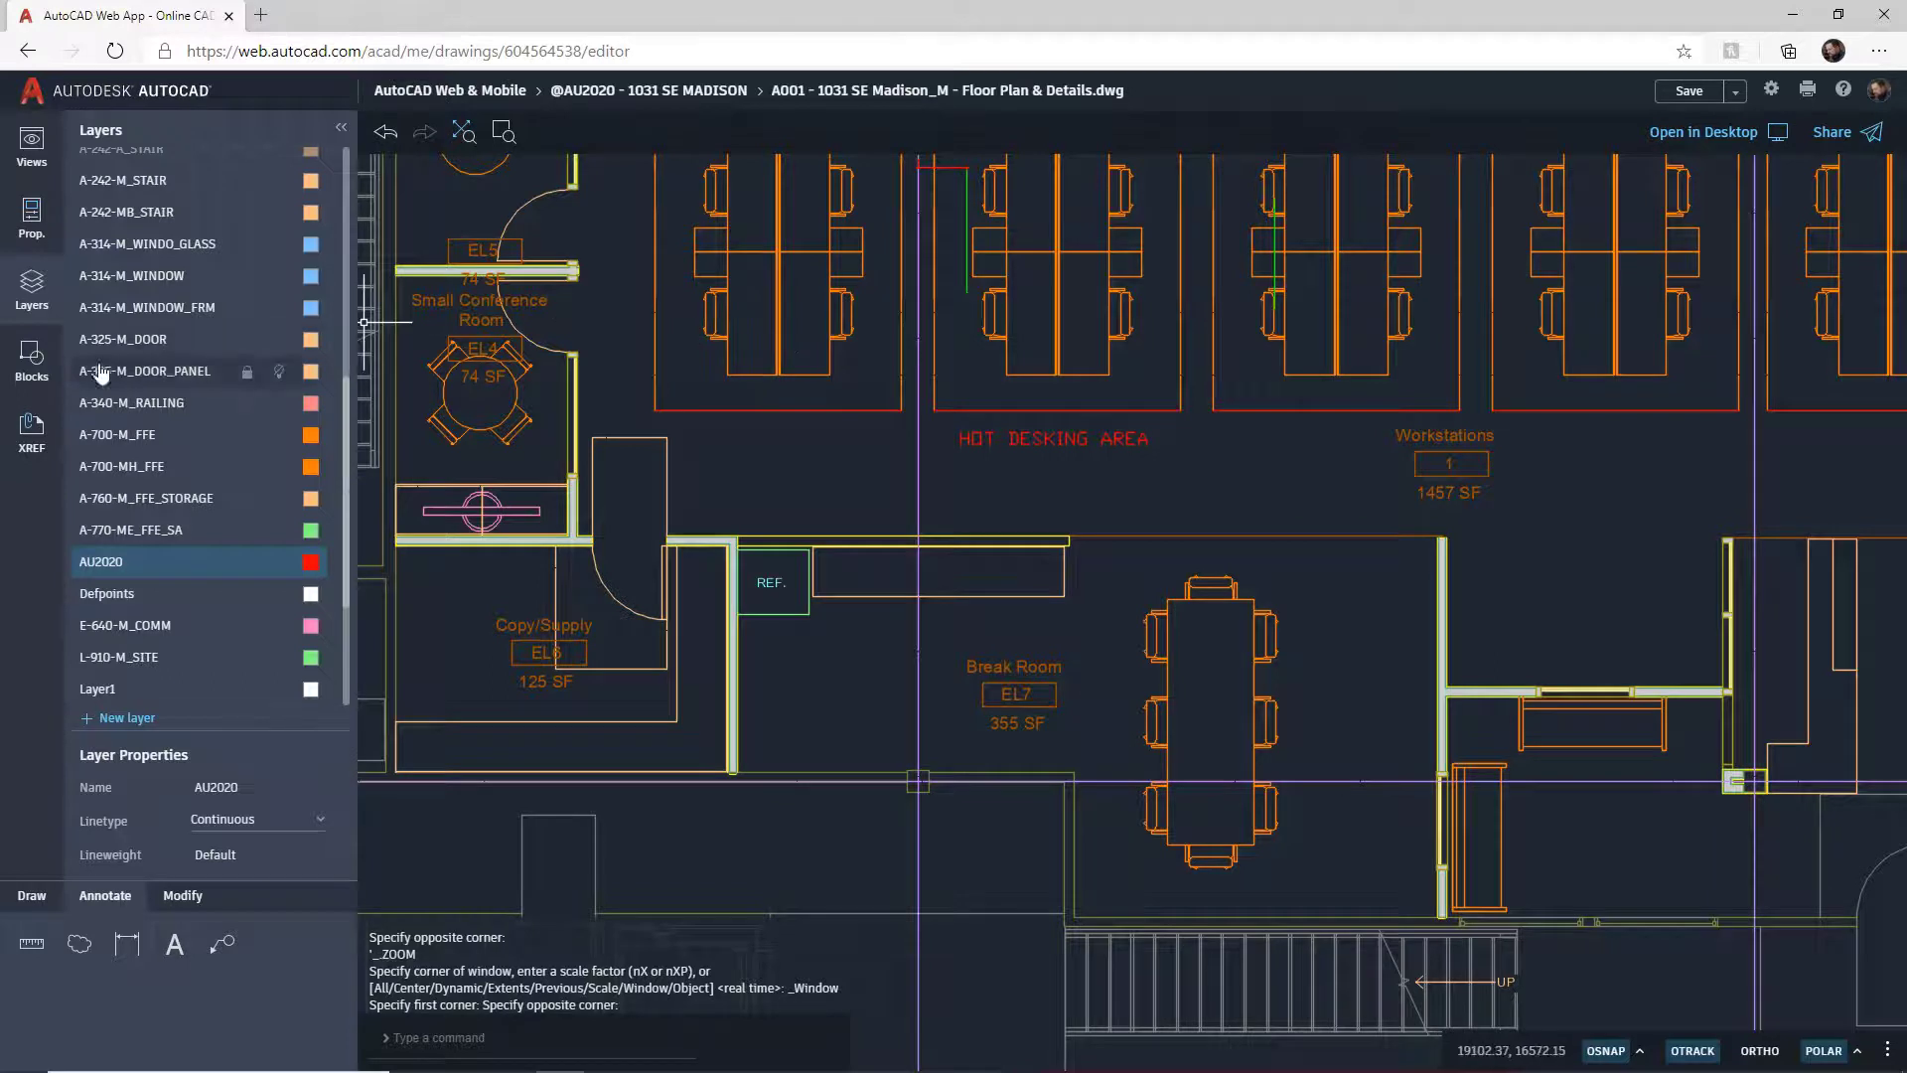
# Step: Check the Blocks panel's Recent blocks, then view the empty External References panel
pyautogui.click(33, 368)
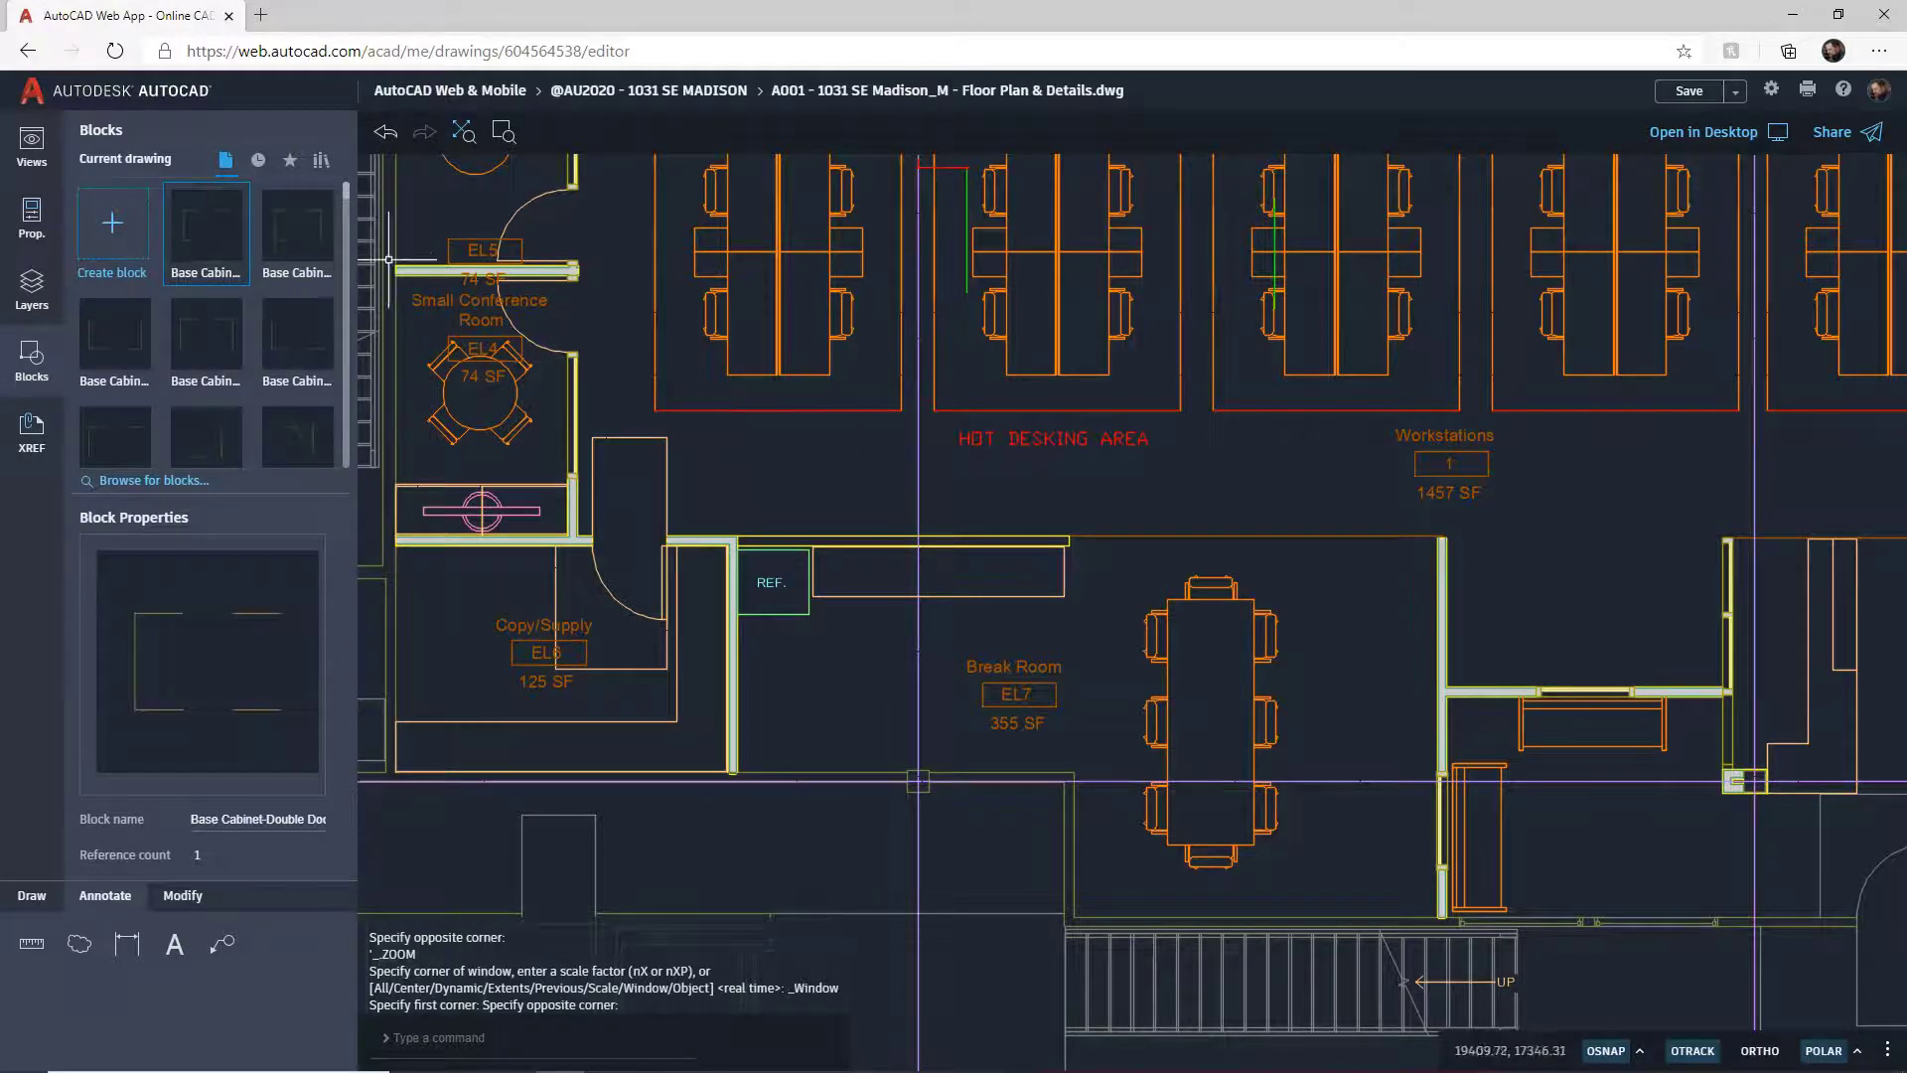
pyautogui.click(257, 160)
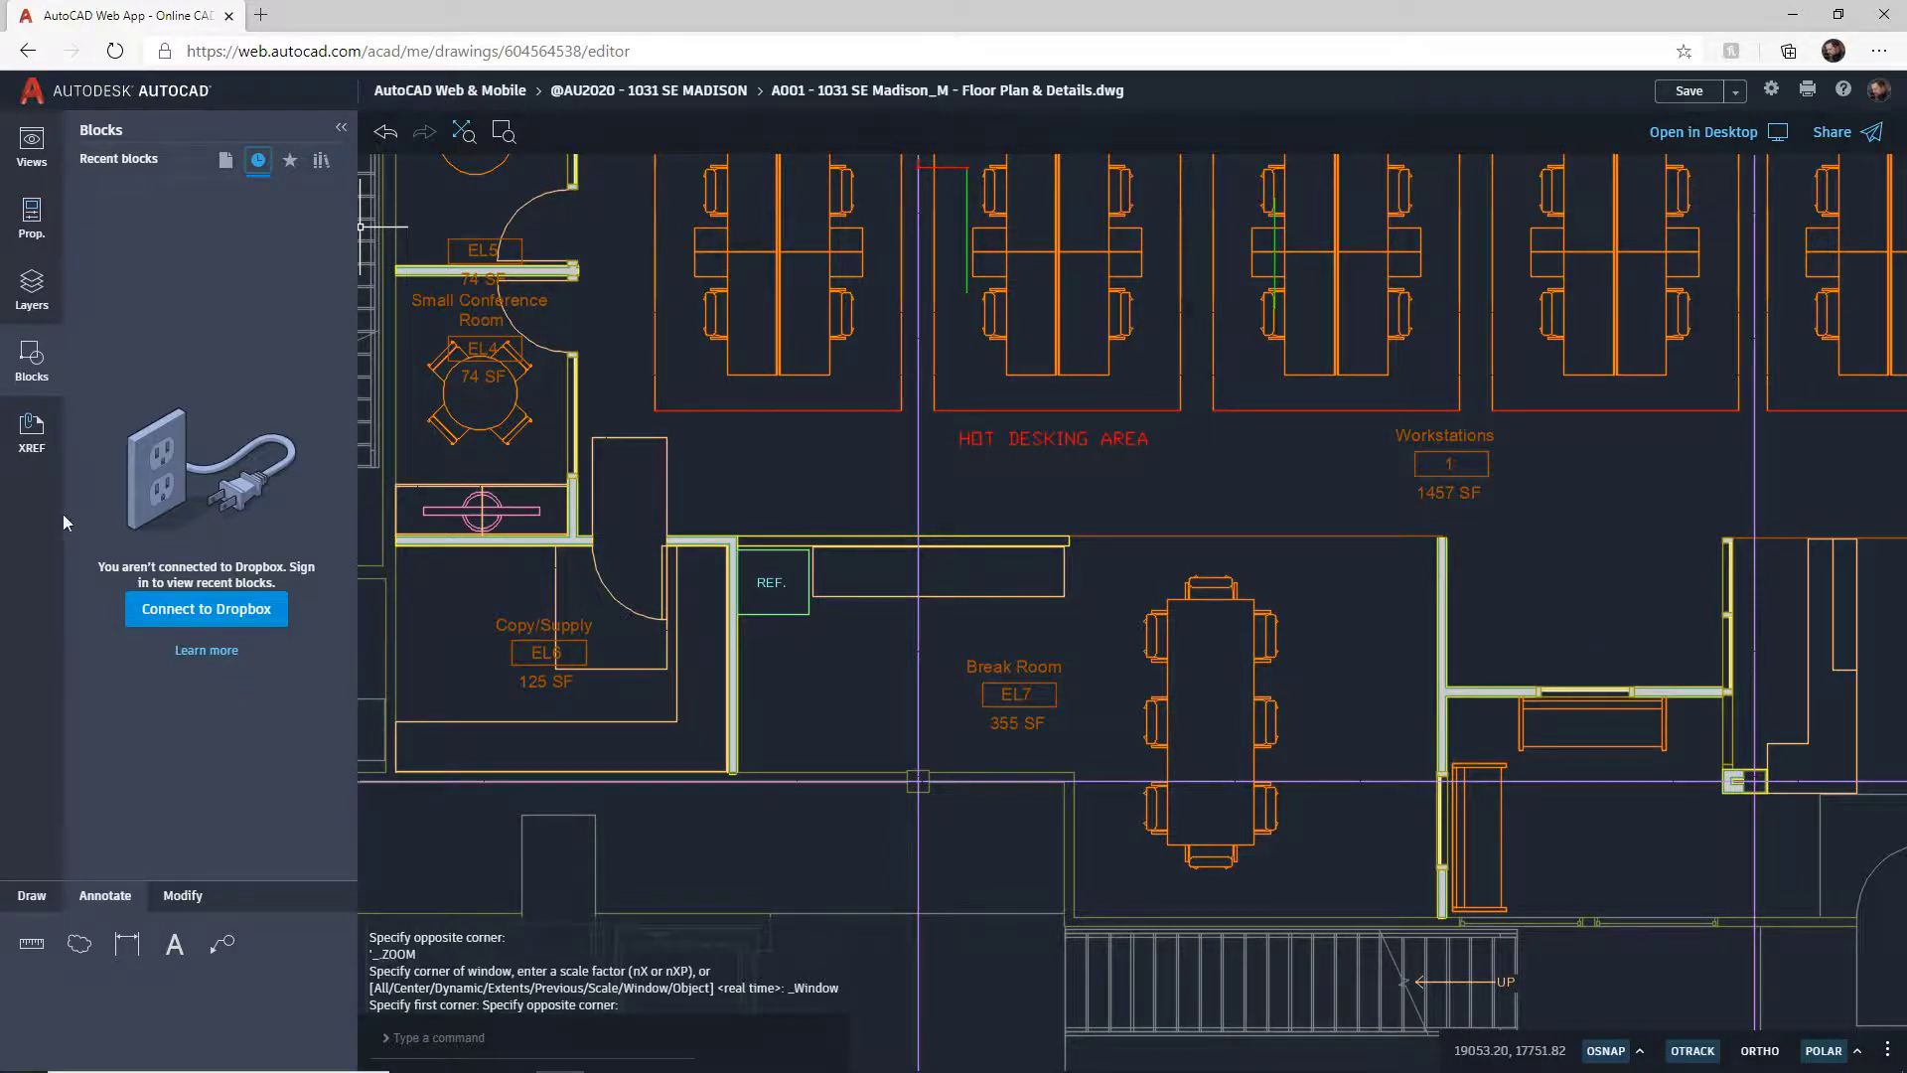
pyautogui.click(31, 447)
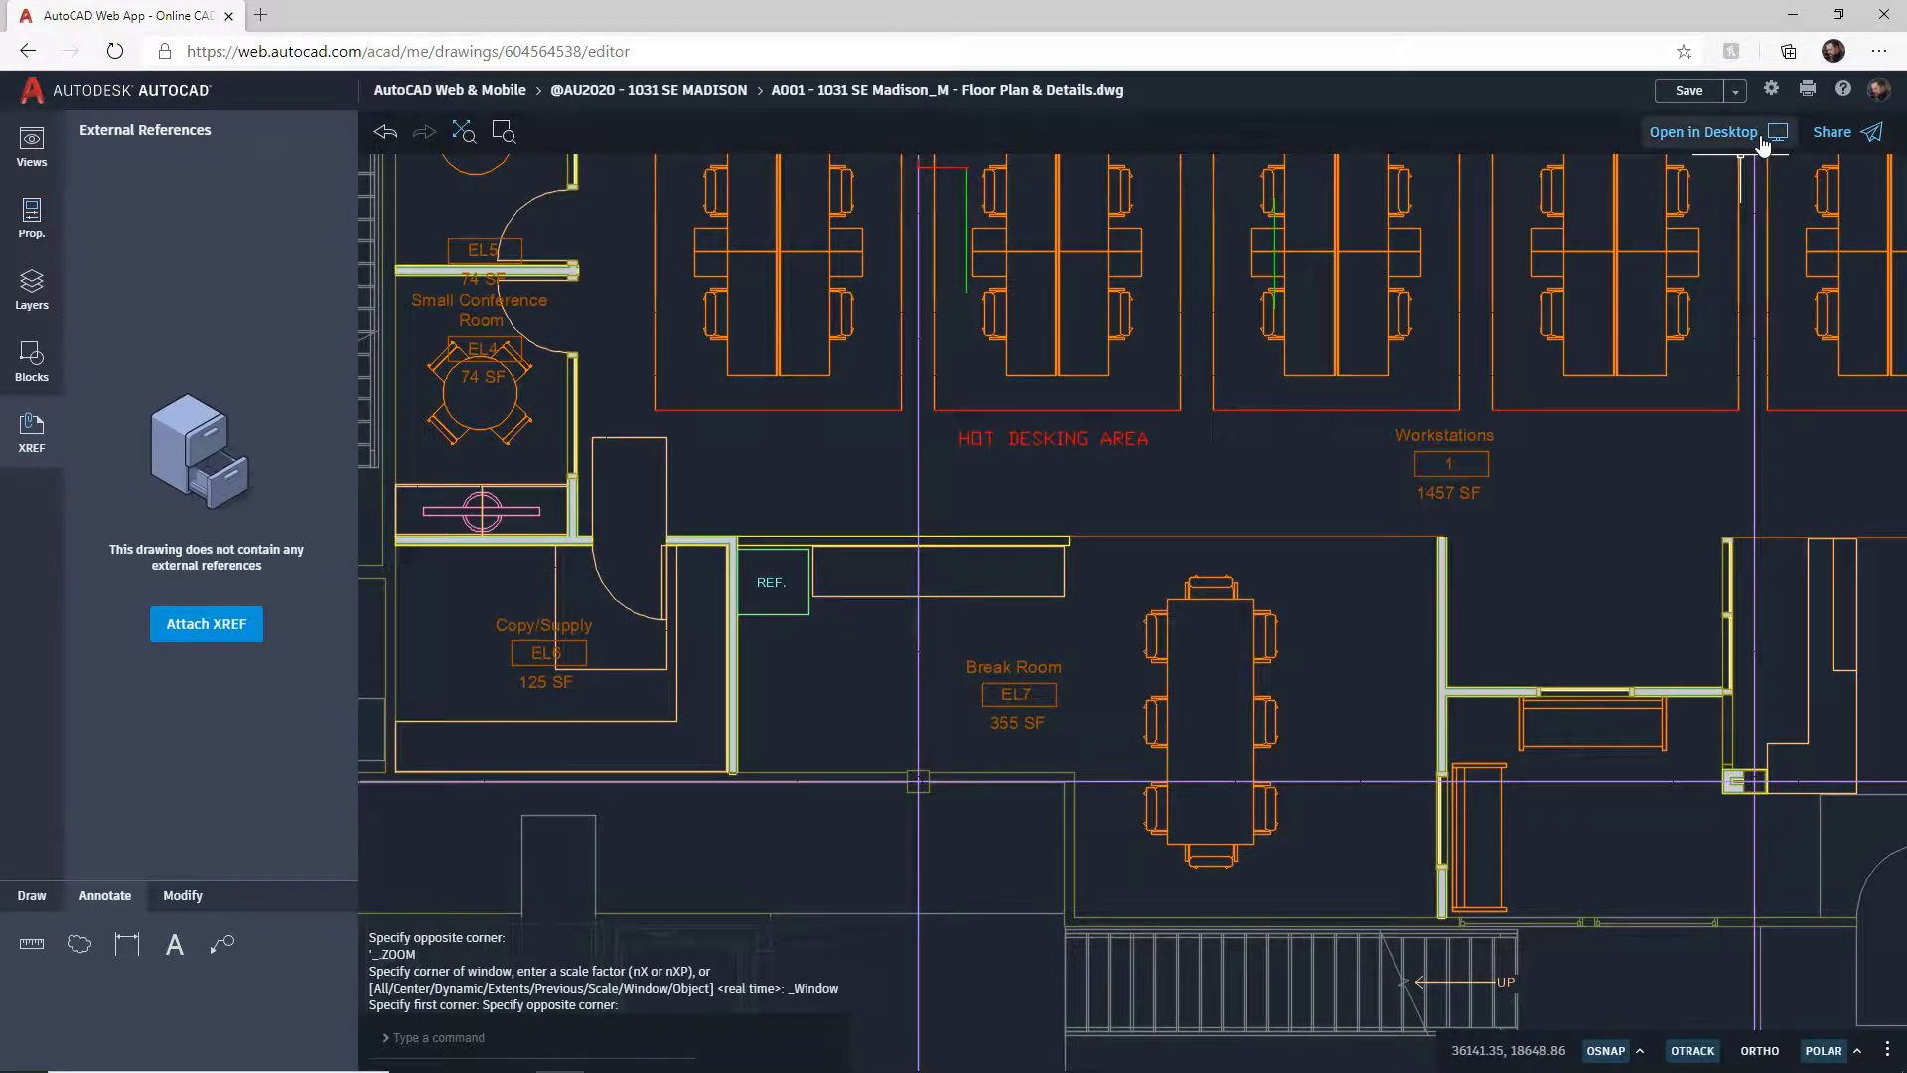
pyautogui.click(1834, 151)
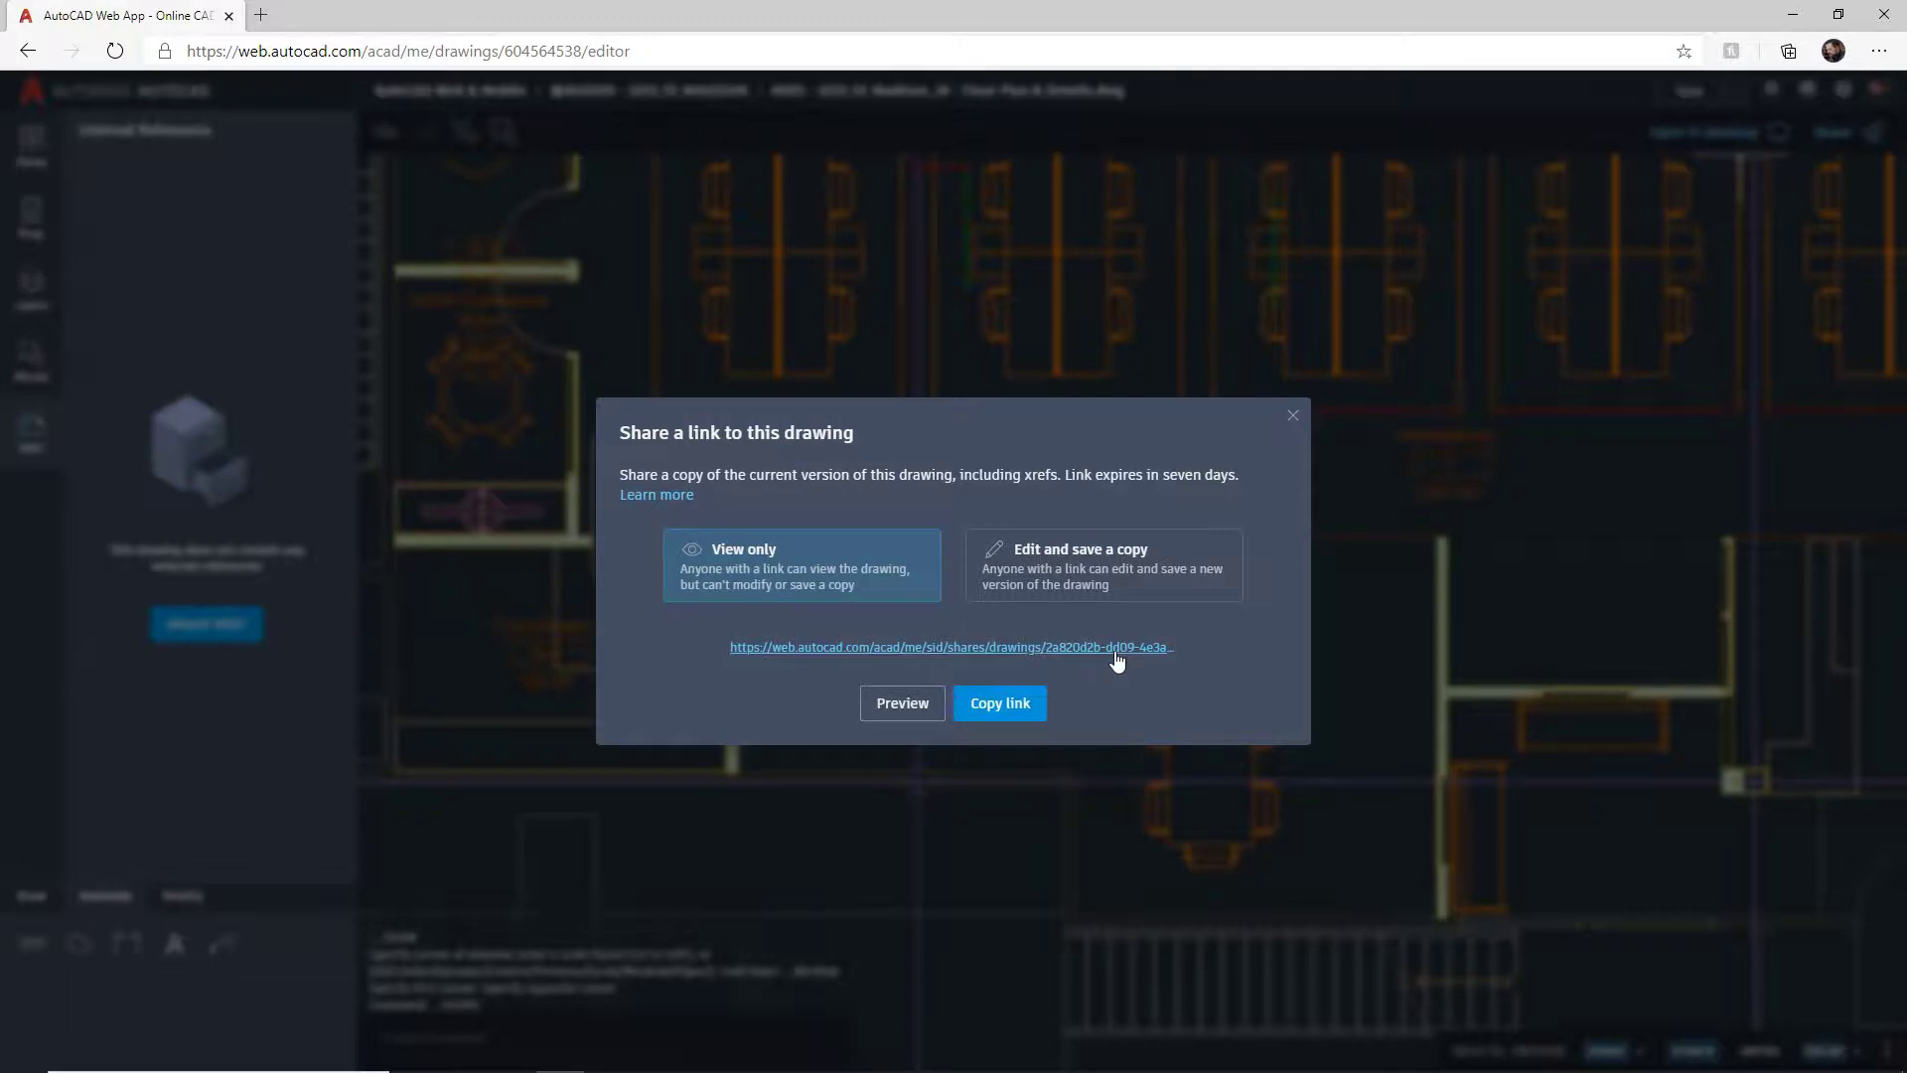
pyautogui.click(1013, 704)
pyautogui.click(1292, 415)
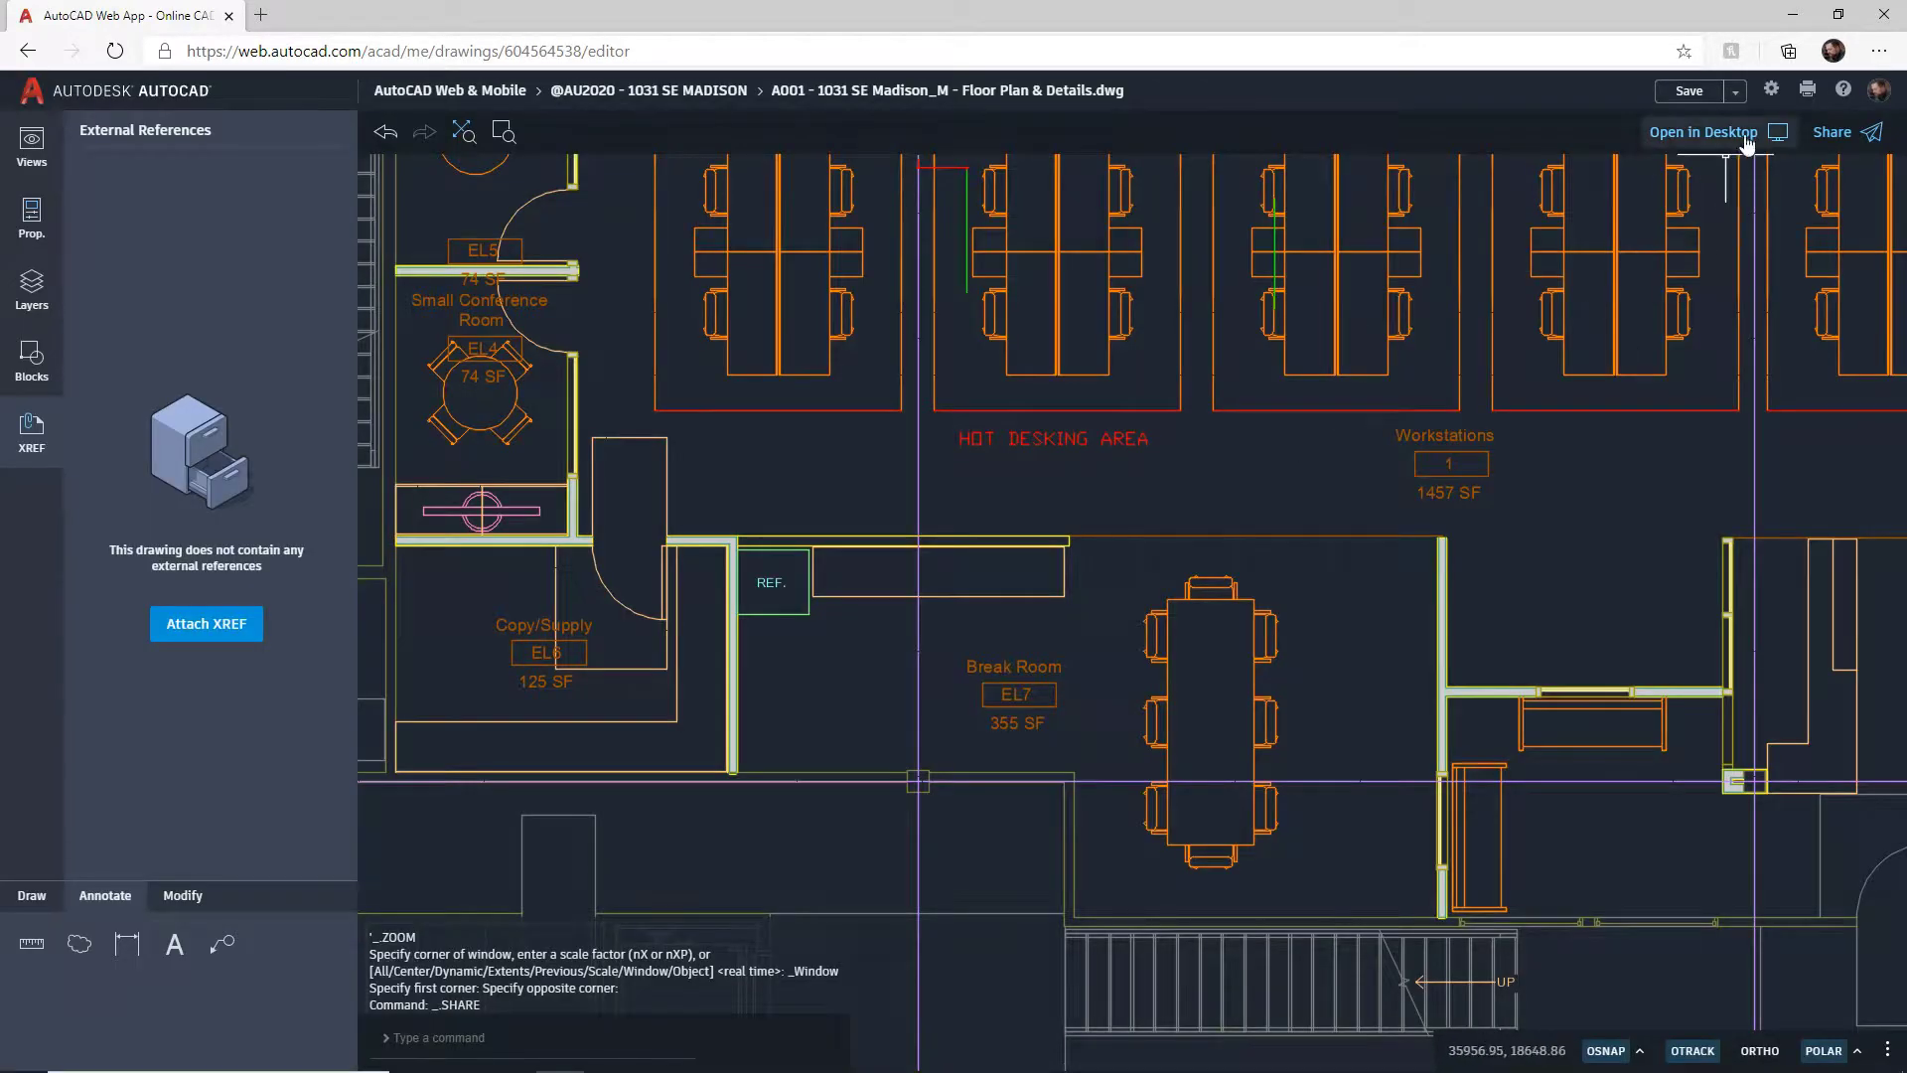
# Step: Review the model's Plot to PDF settings, then switch to the ISO A1-Landscape layout
pyautogui.click(1803, 95)
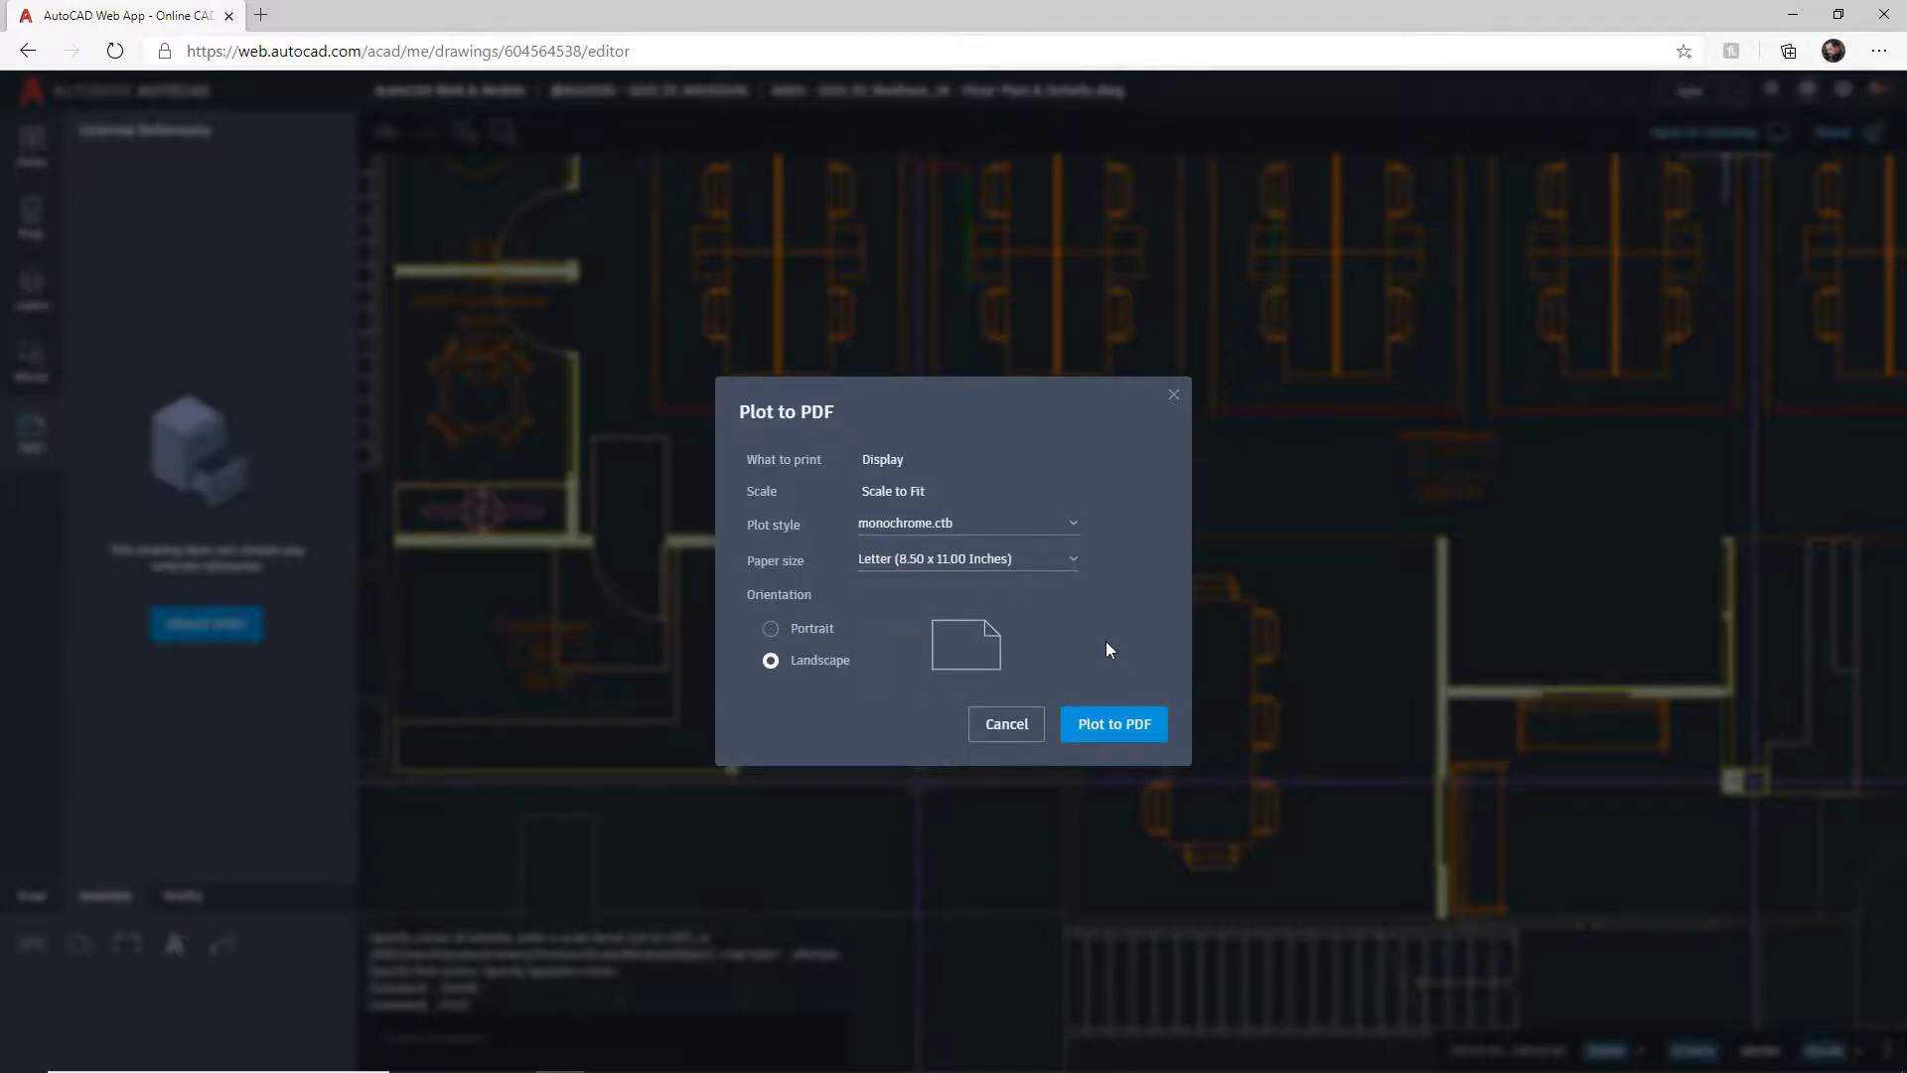
pyautogui.click(1173, 394)
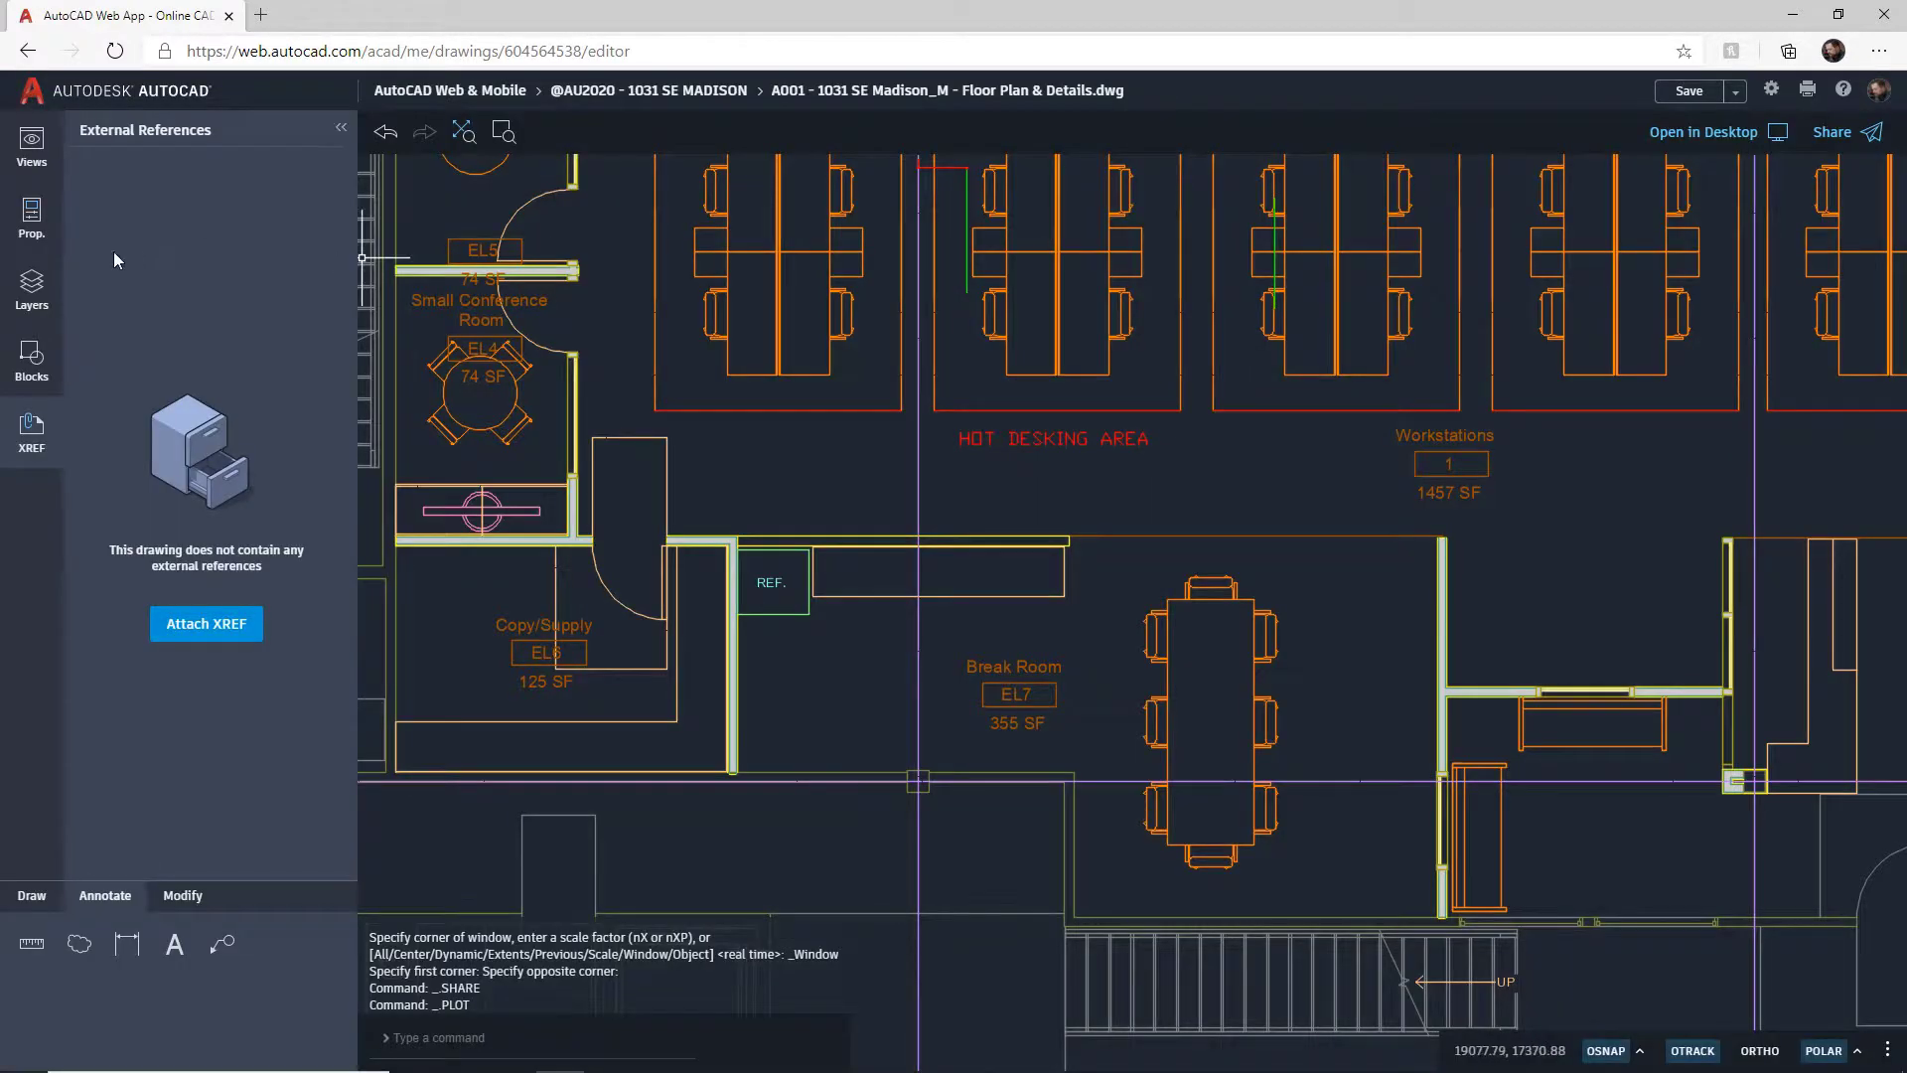
pyautogui.click(32, 147)
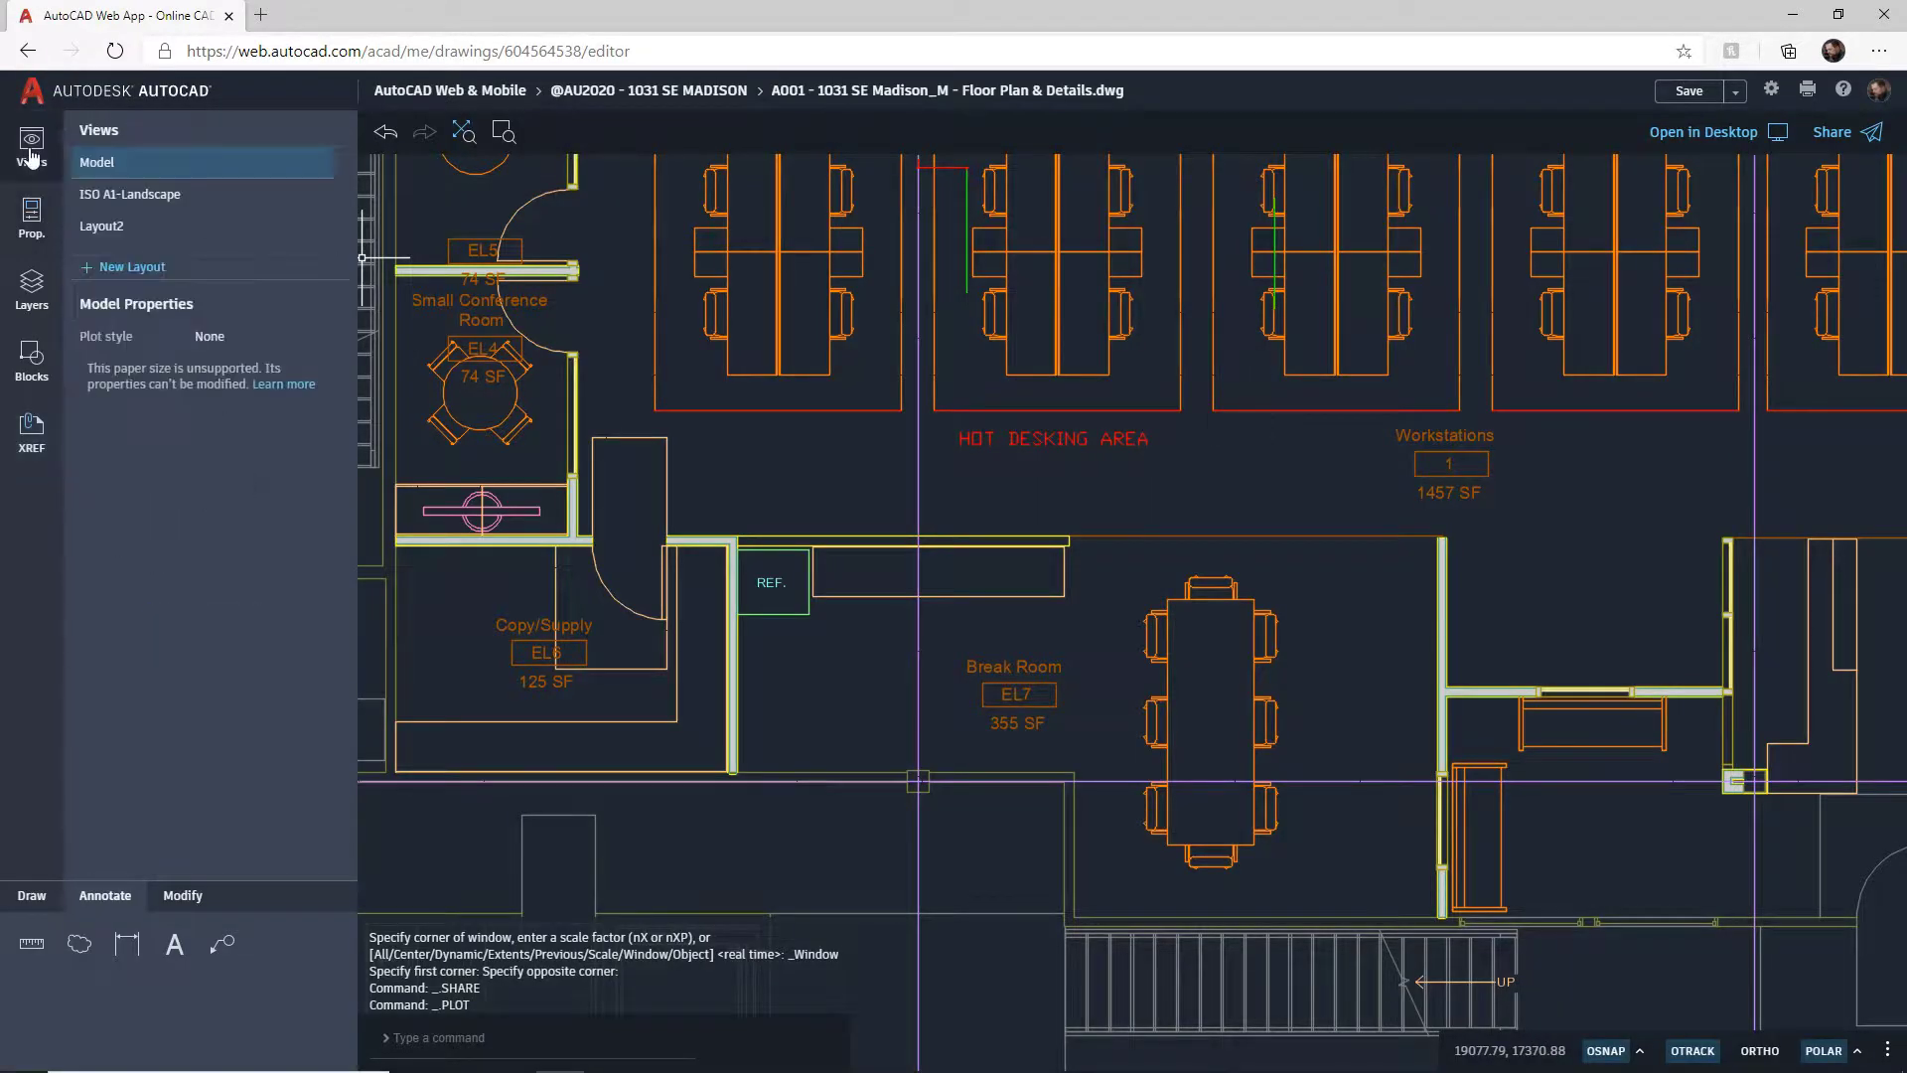
pyautogui.click(122, 199)
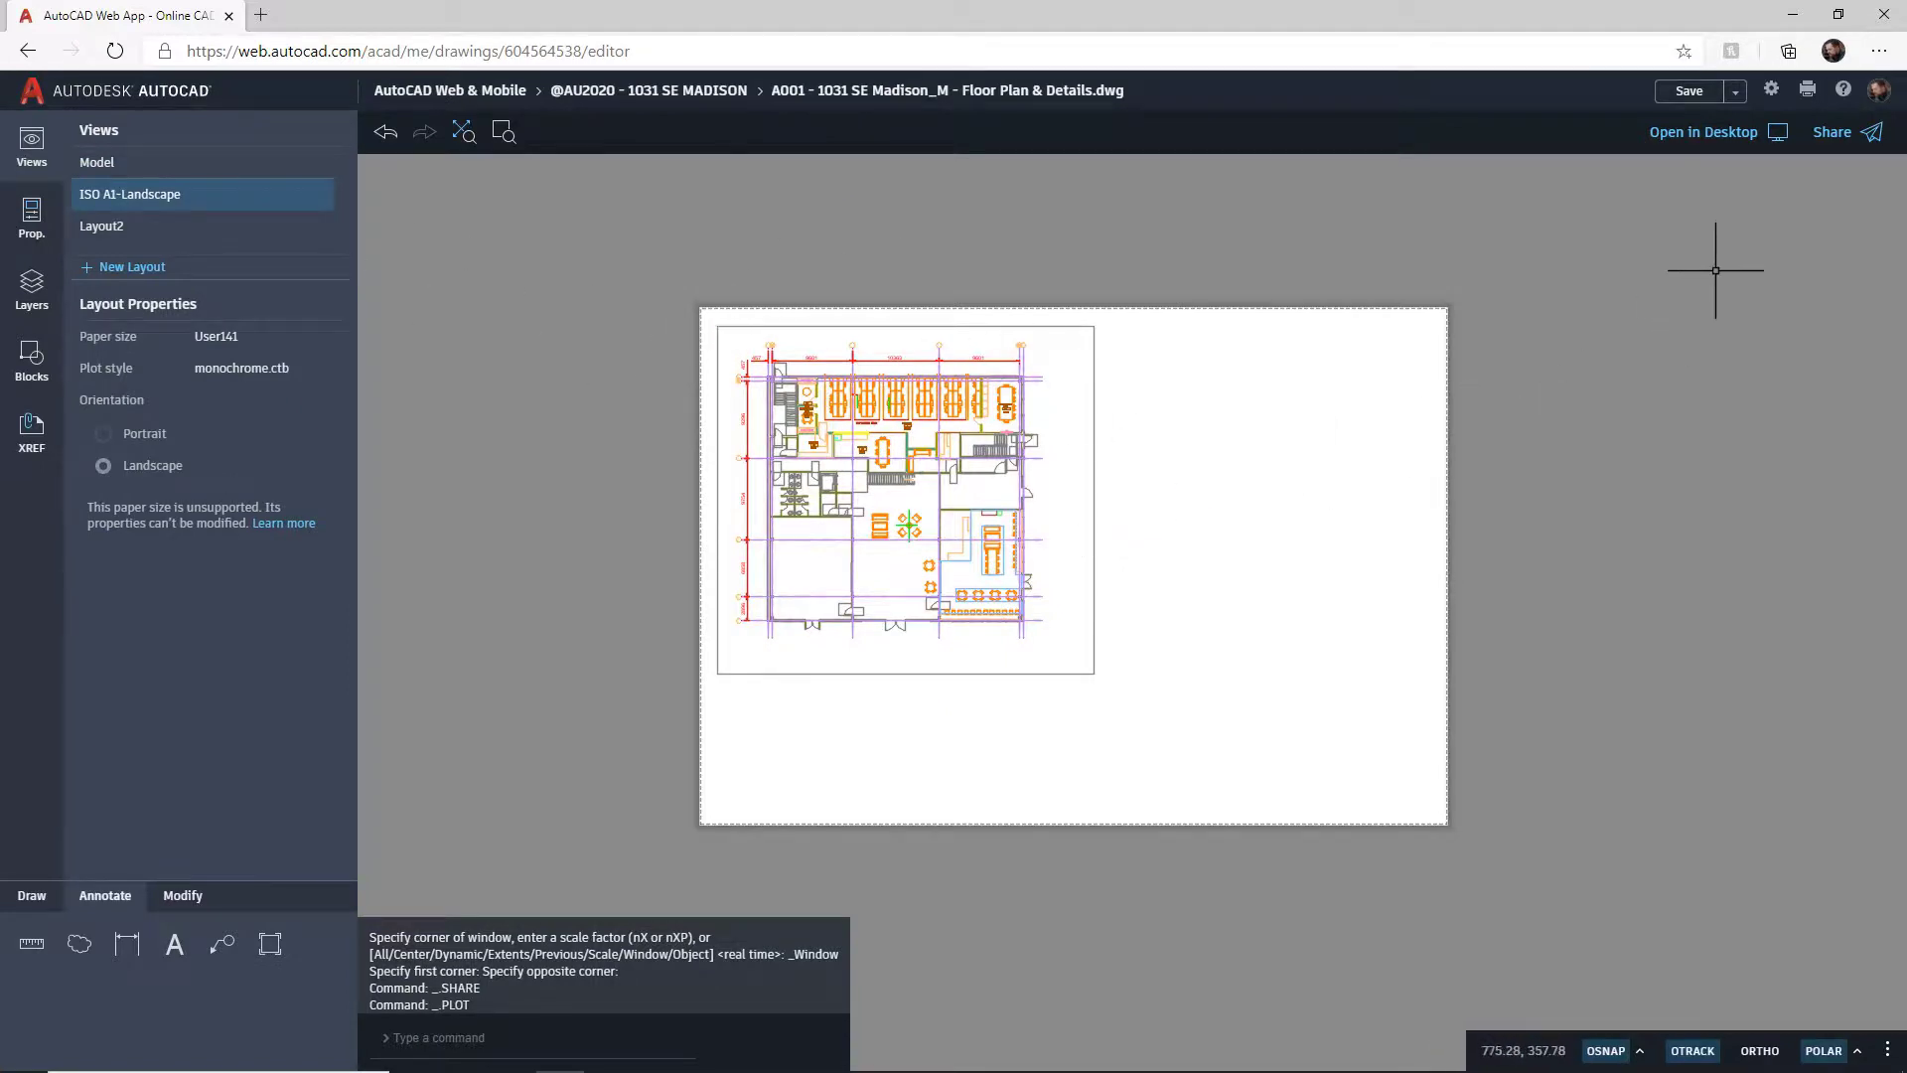
# Step: Check the ISO A1-Landscape layout's Plot to PDF settings, then return to Model
pyautogui.click(1806, 95)
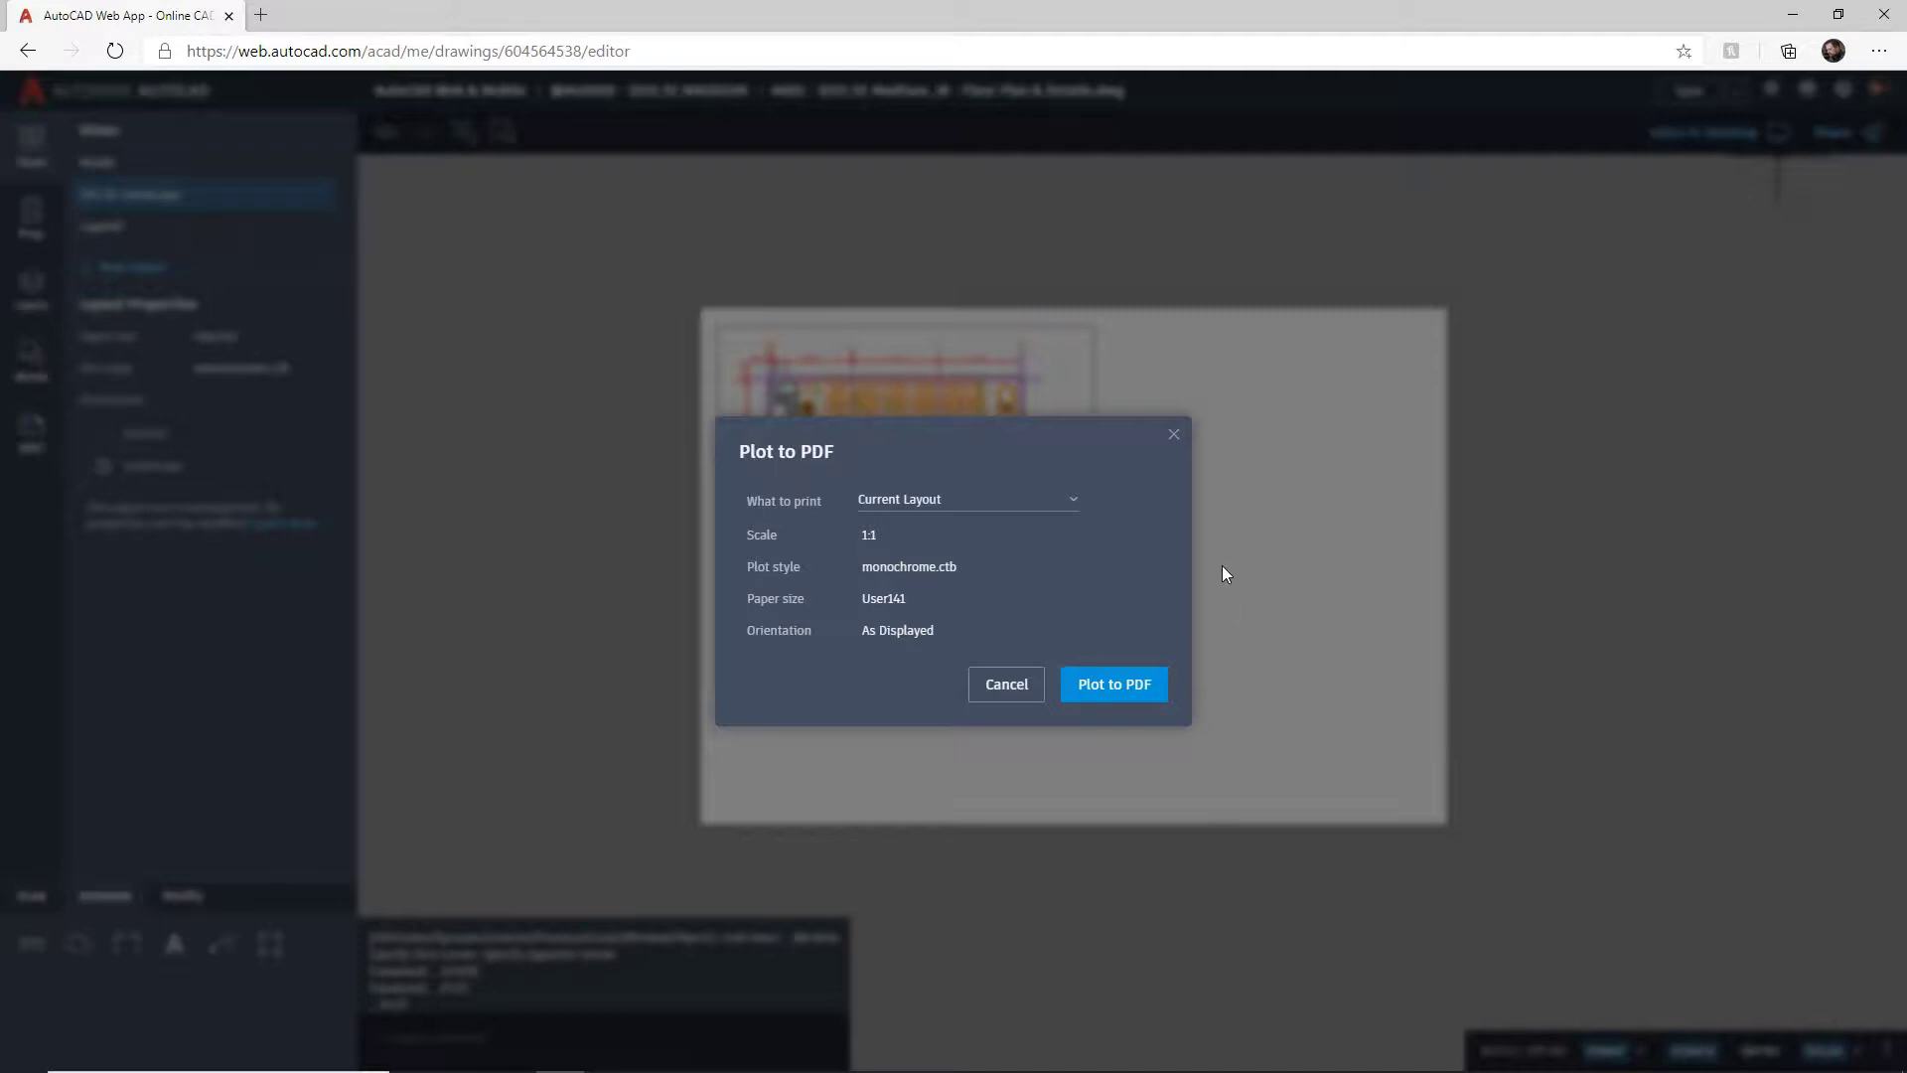
pyautogui.click(1173, 436)
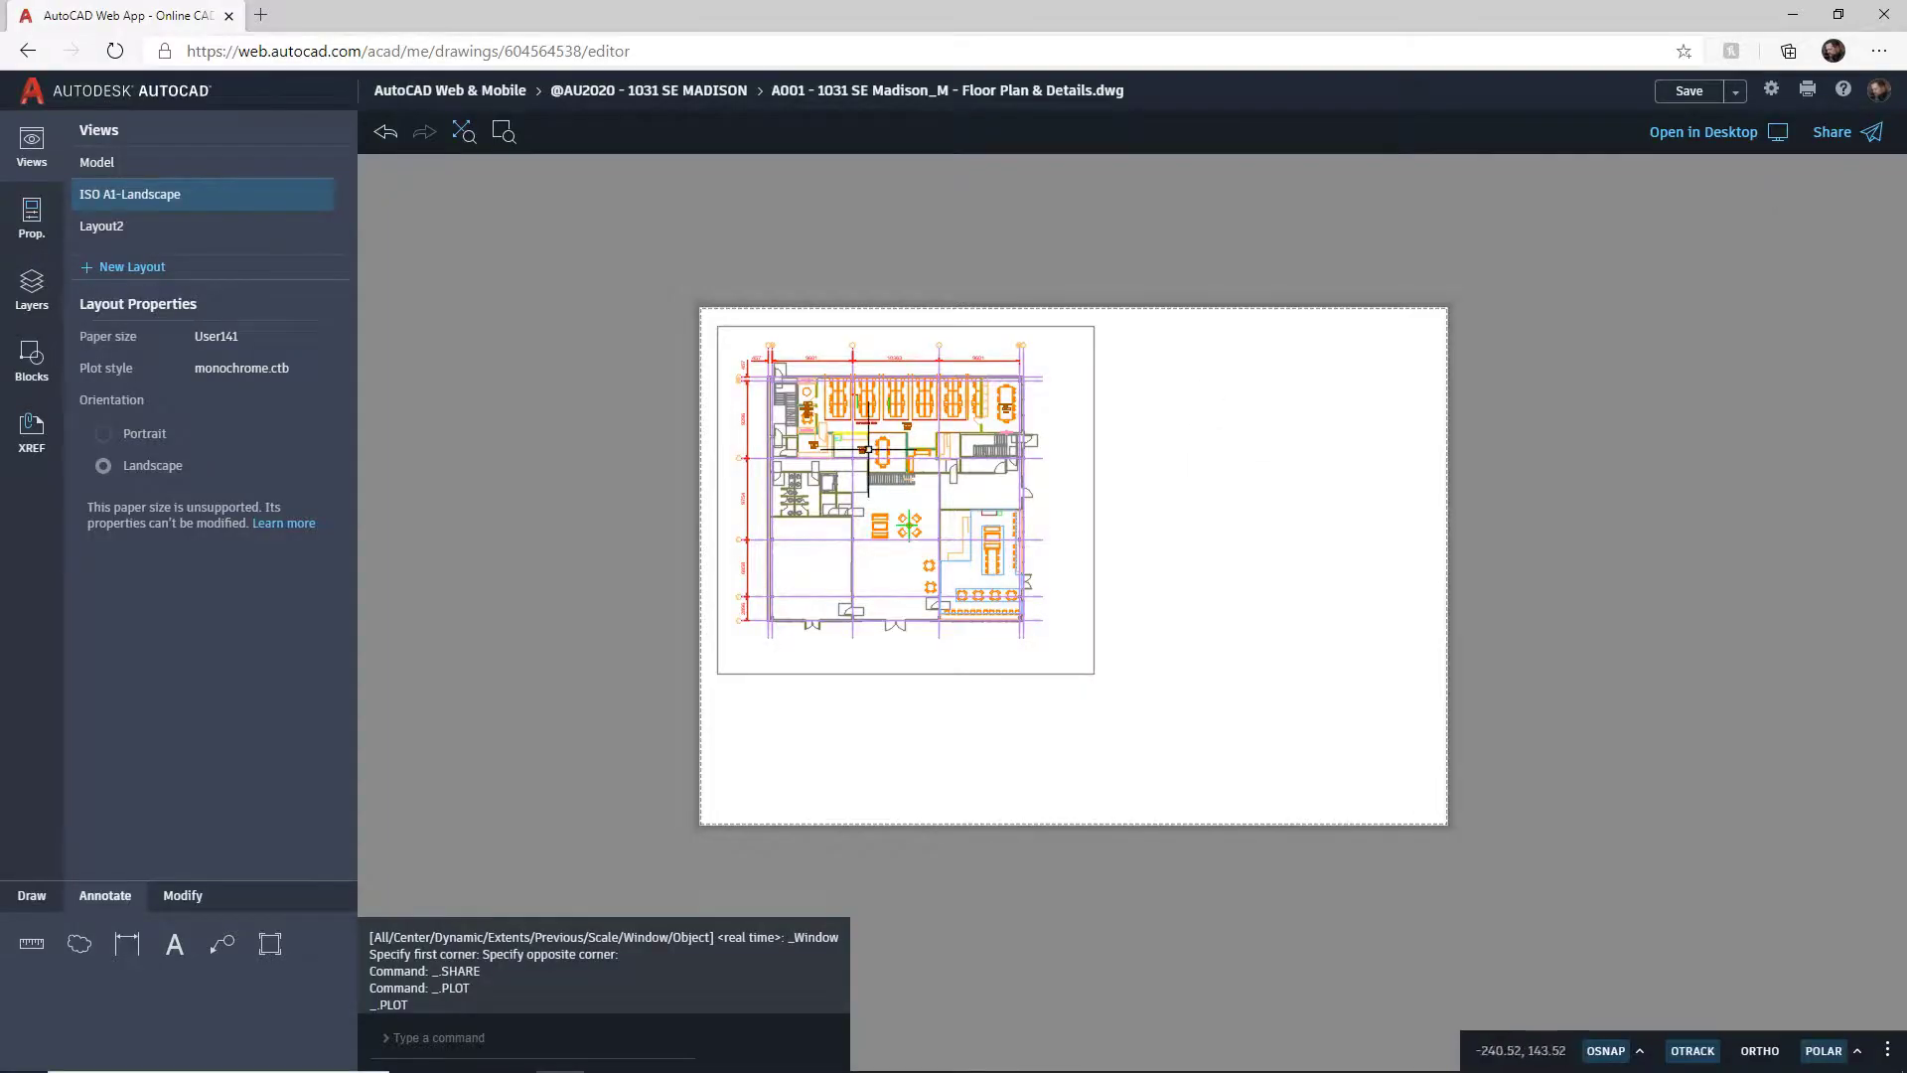
pyautogui.click(149, 162)
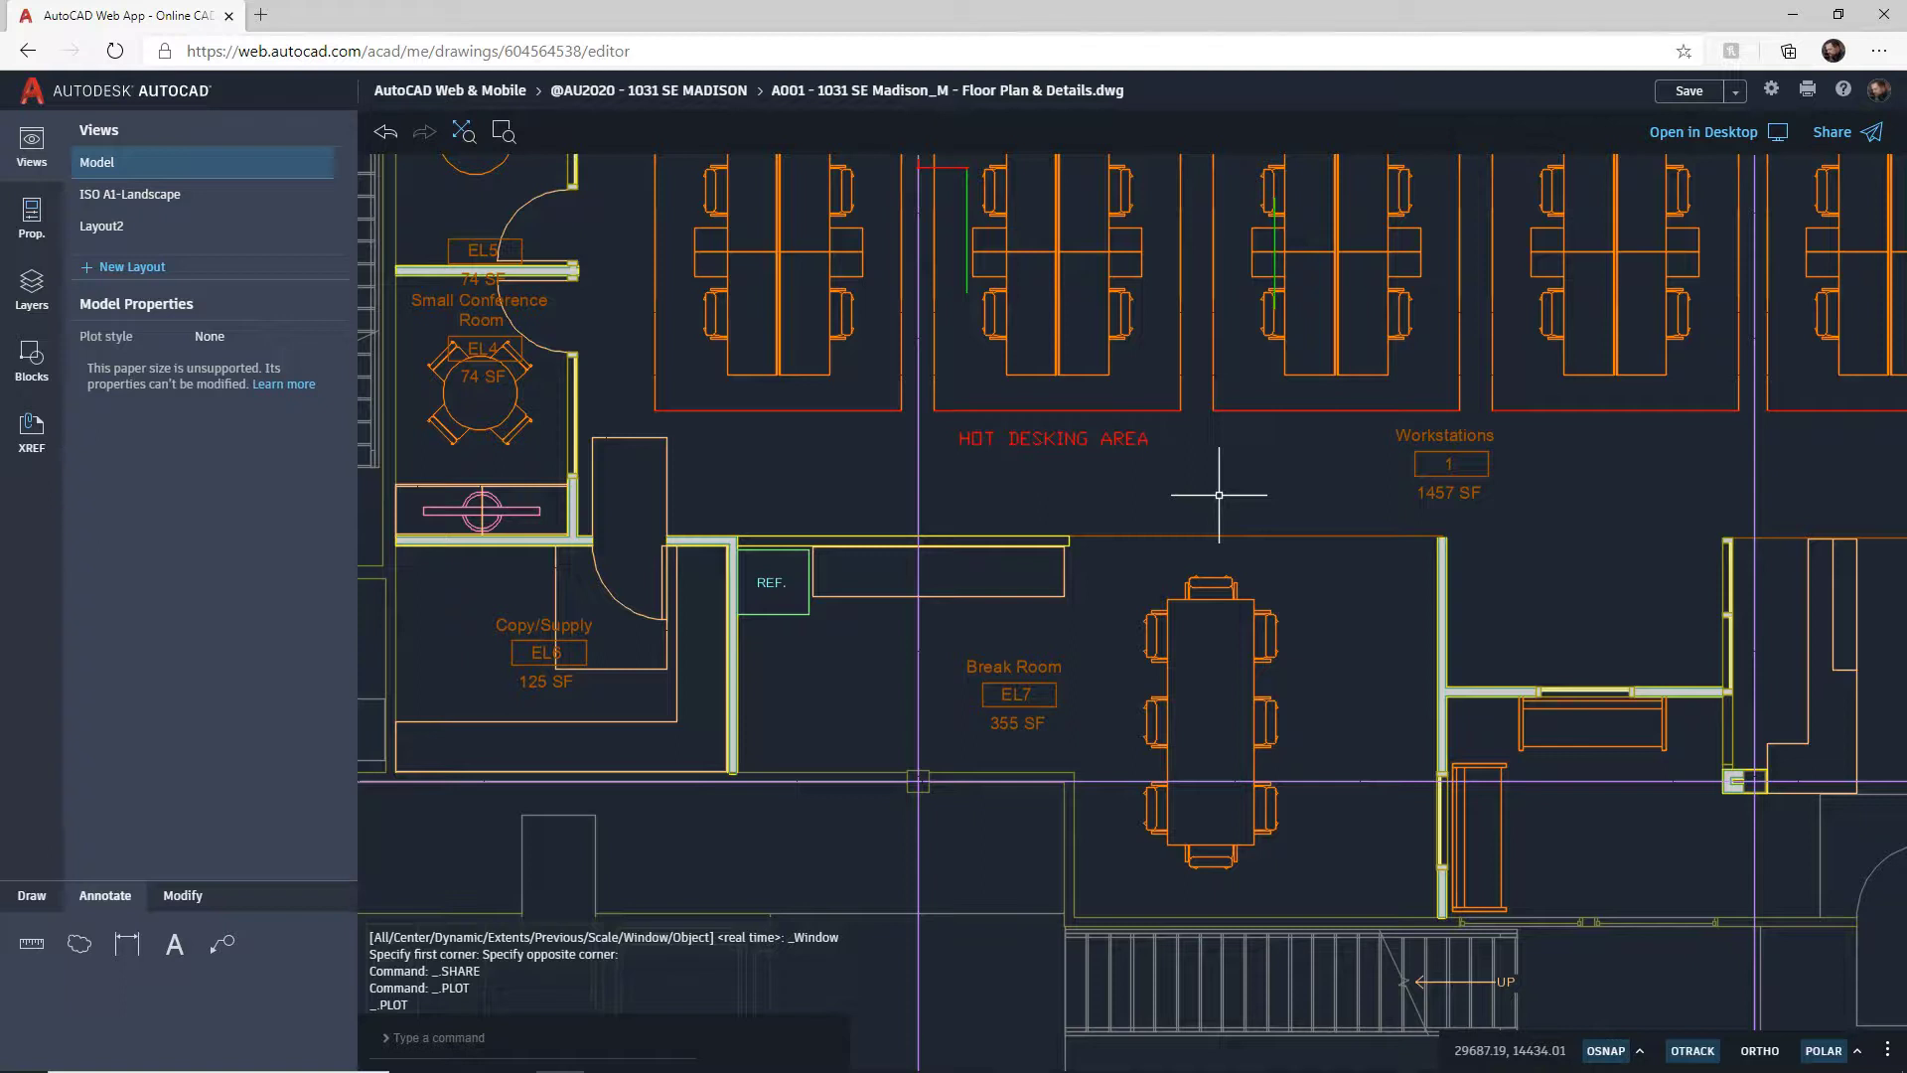
pyautogui.click(468, 1035)
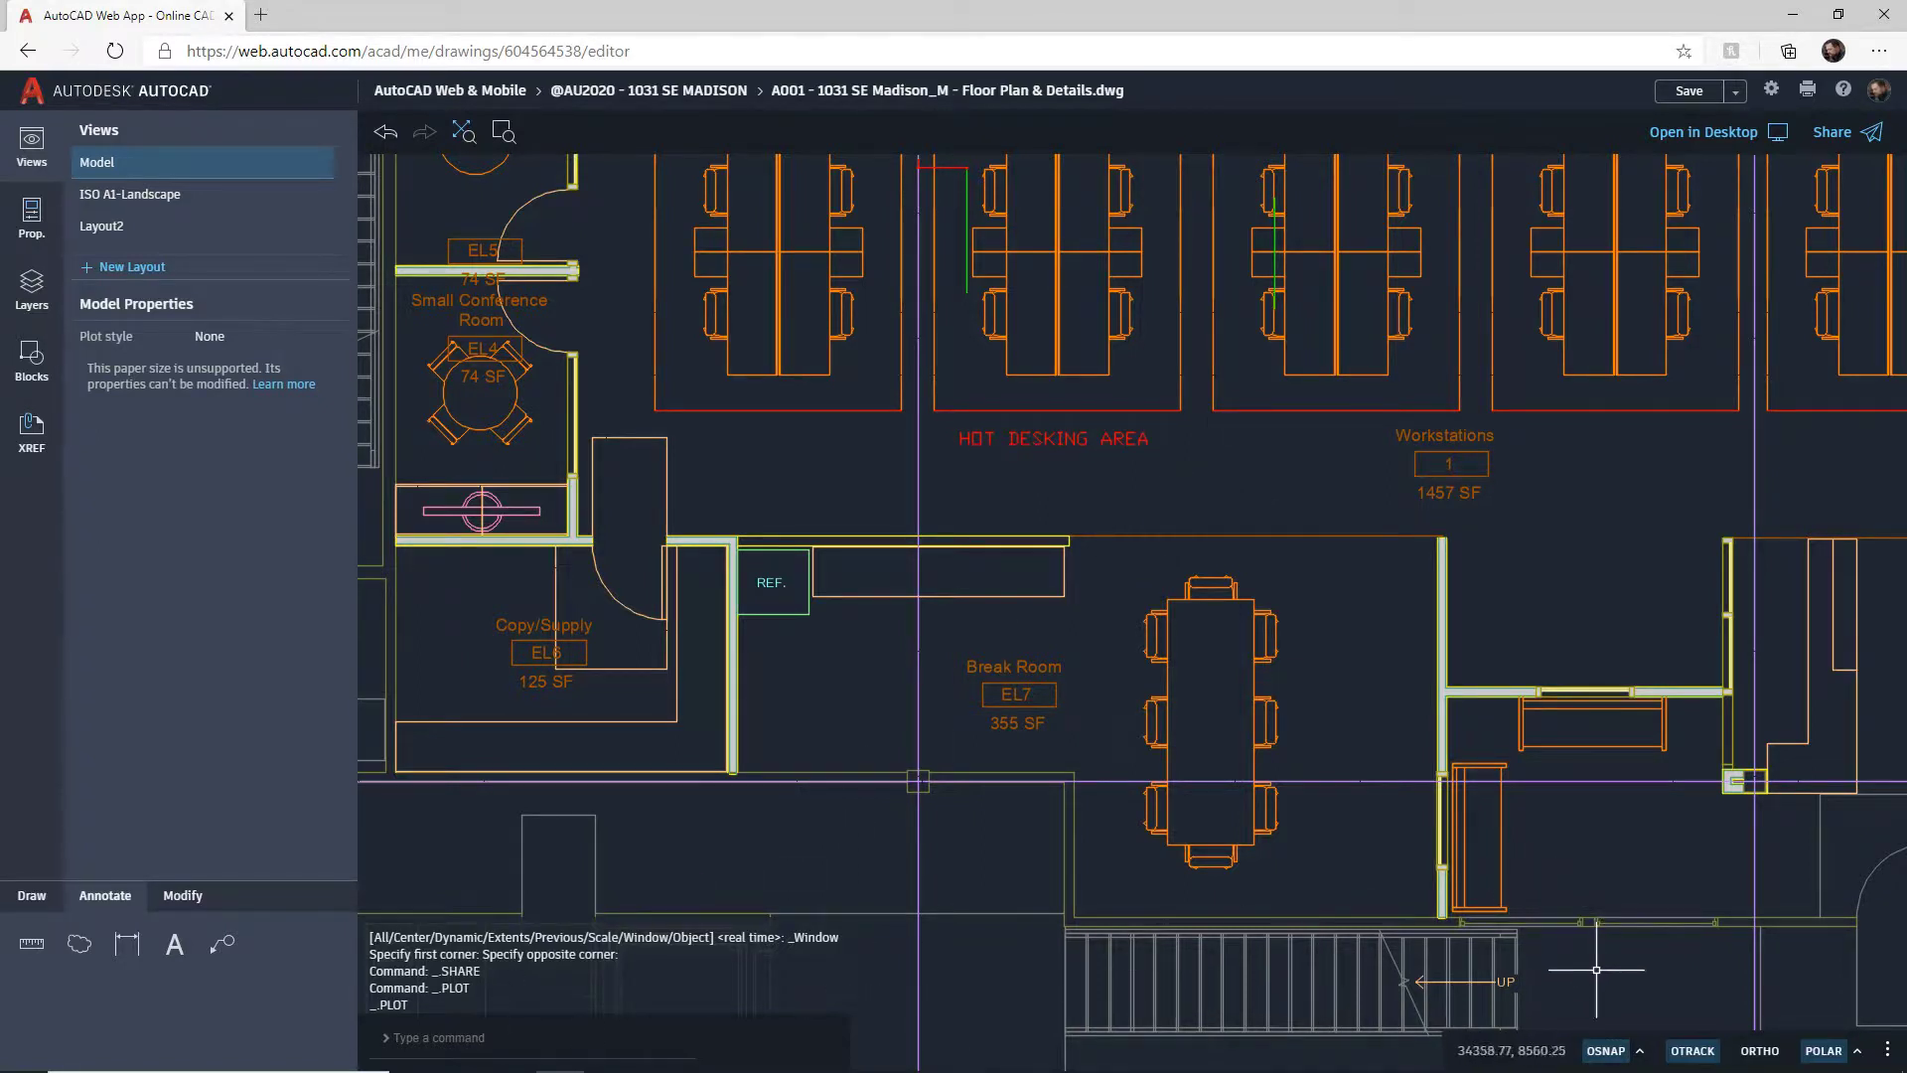
pyautogui.click(1639, 1053)
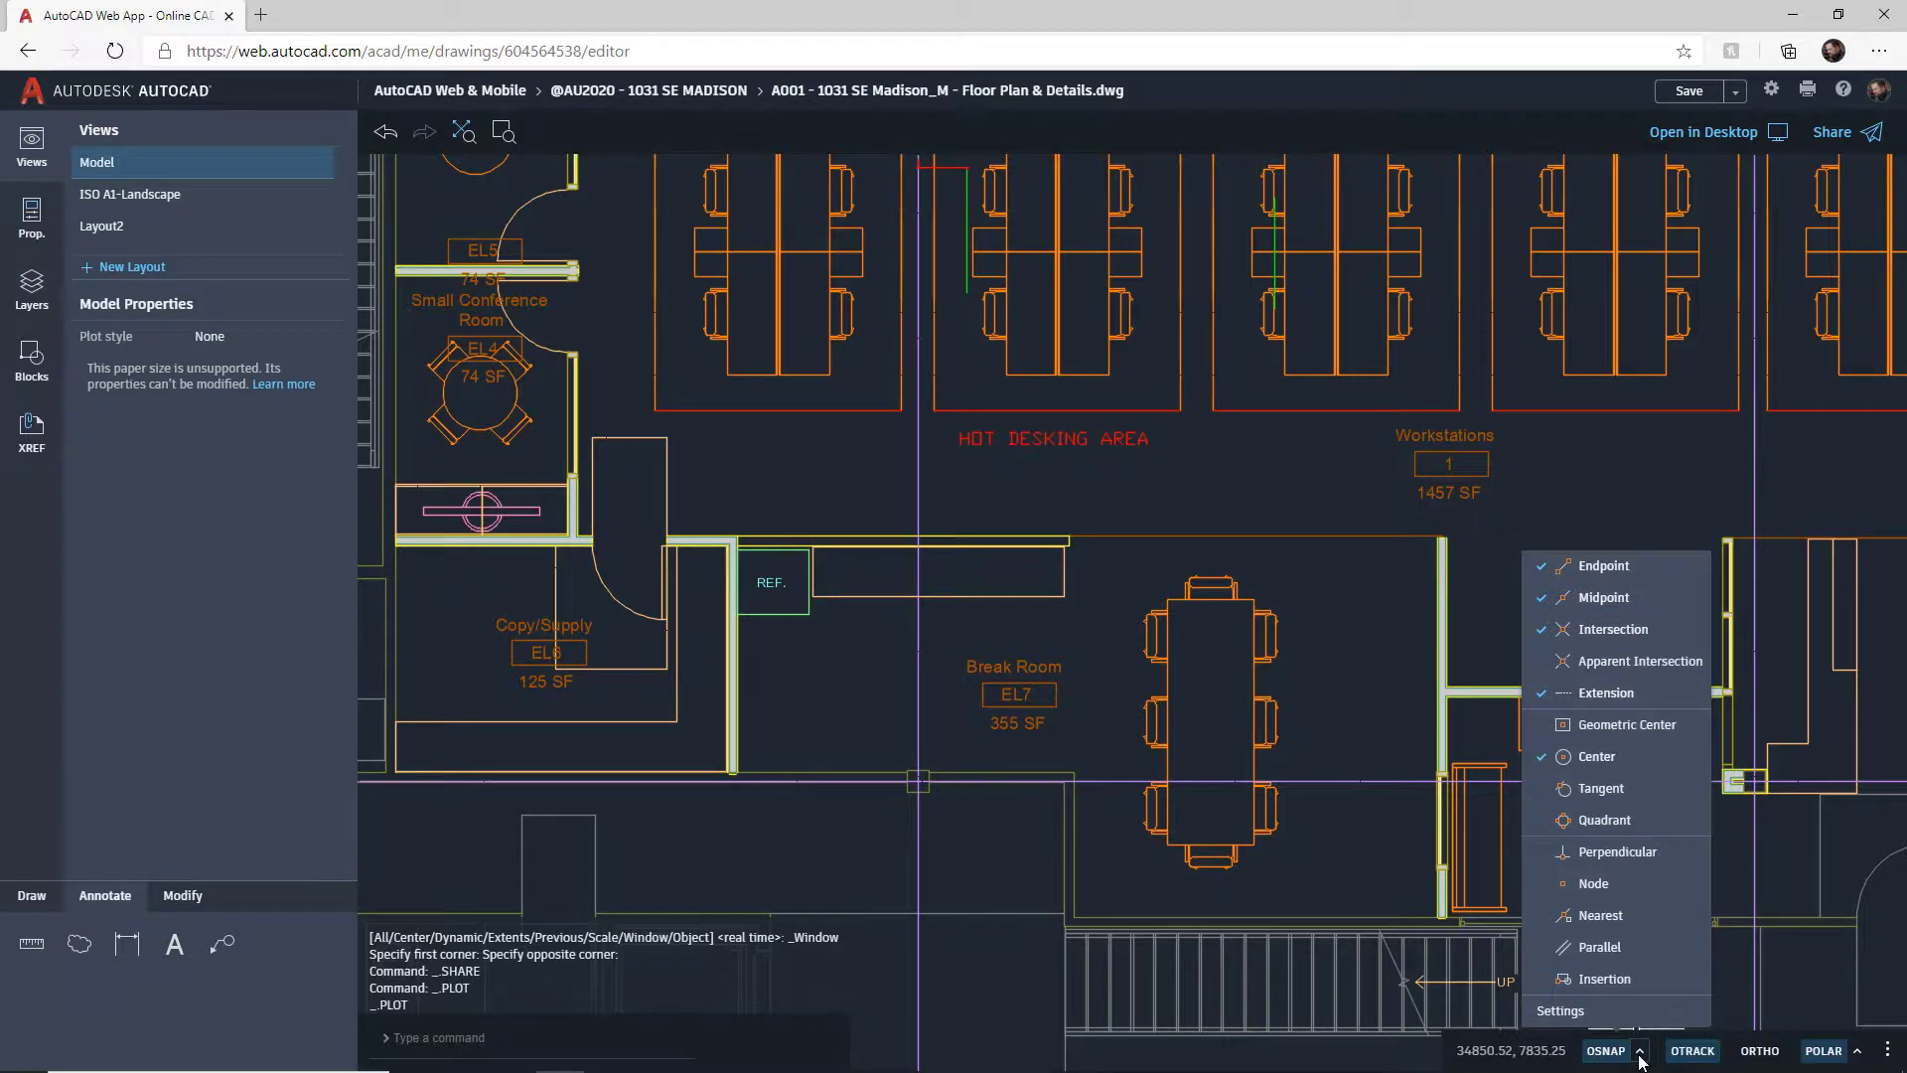
pyautogui.click(1558, 1011)
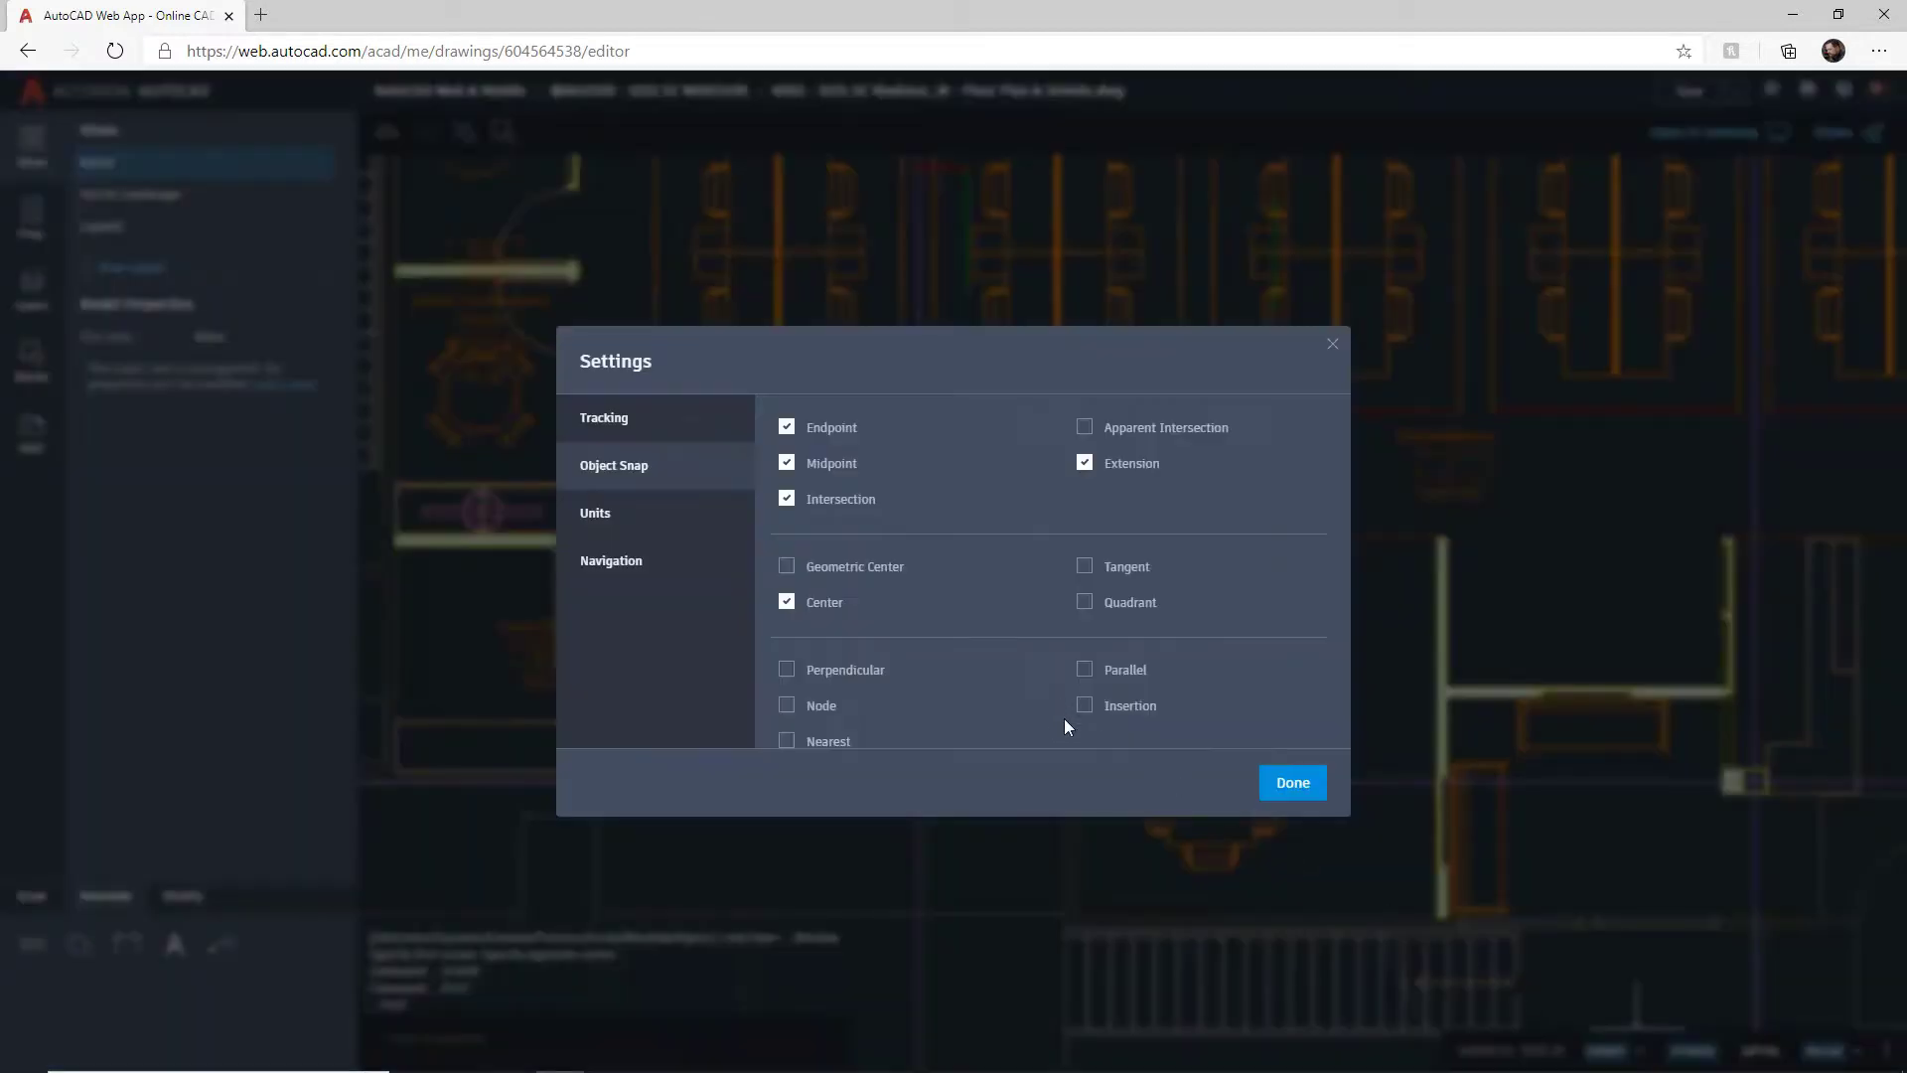
pyautogui.click(1332, 344)
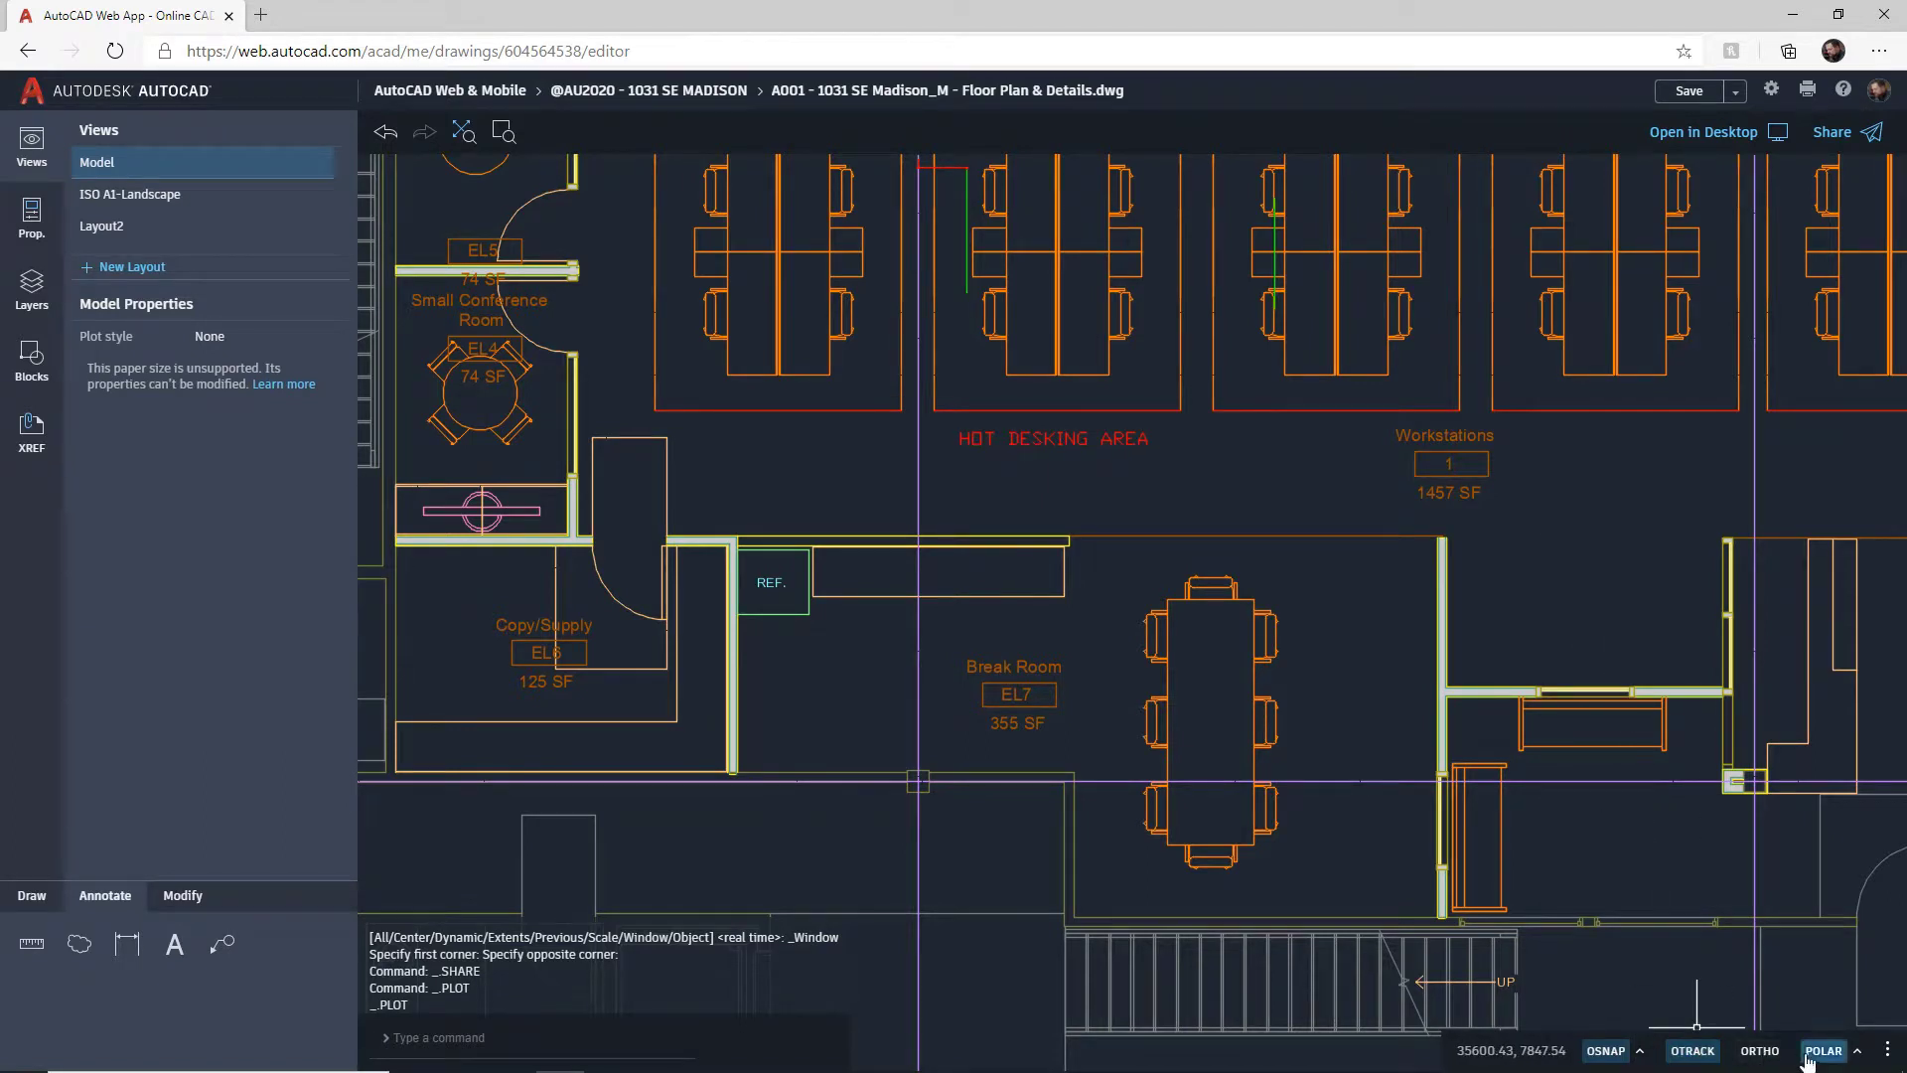
pyautogui.click(1886, 1050)
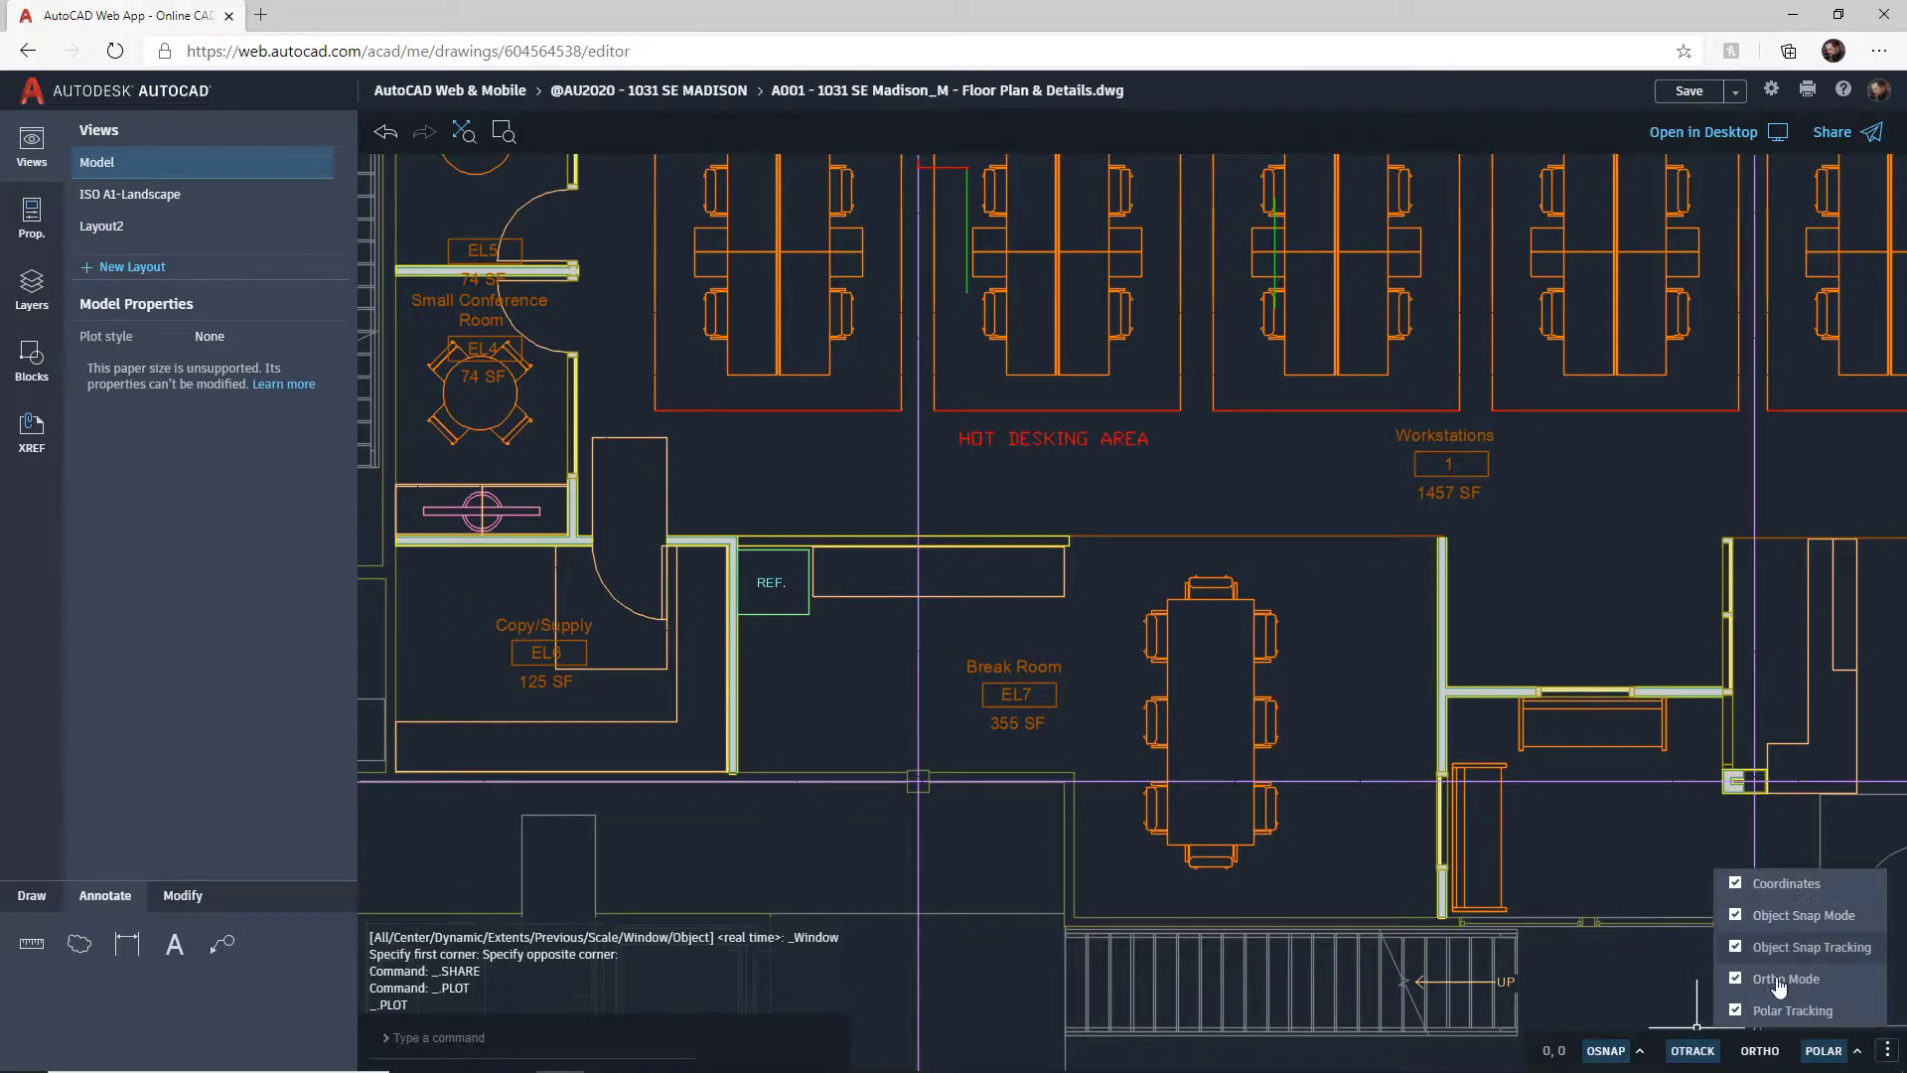
pyautogui.click(1886, 1051)
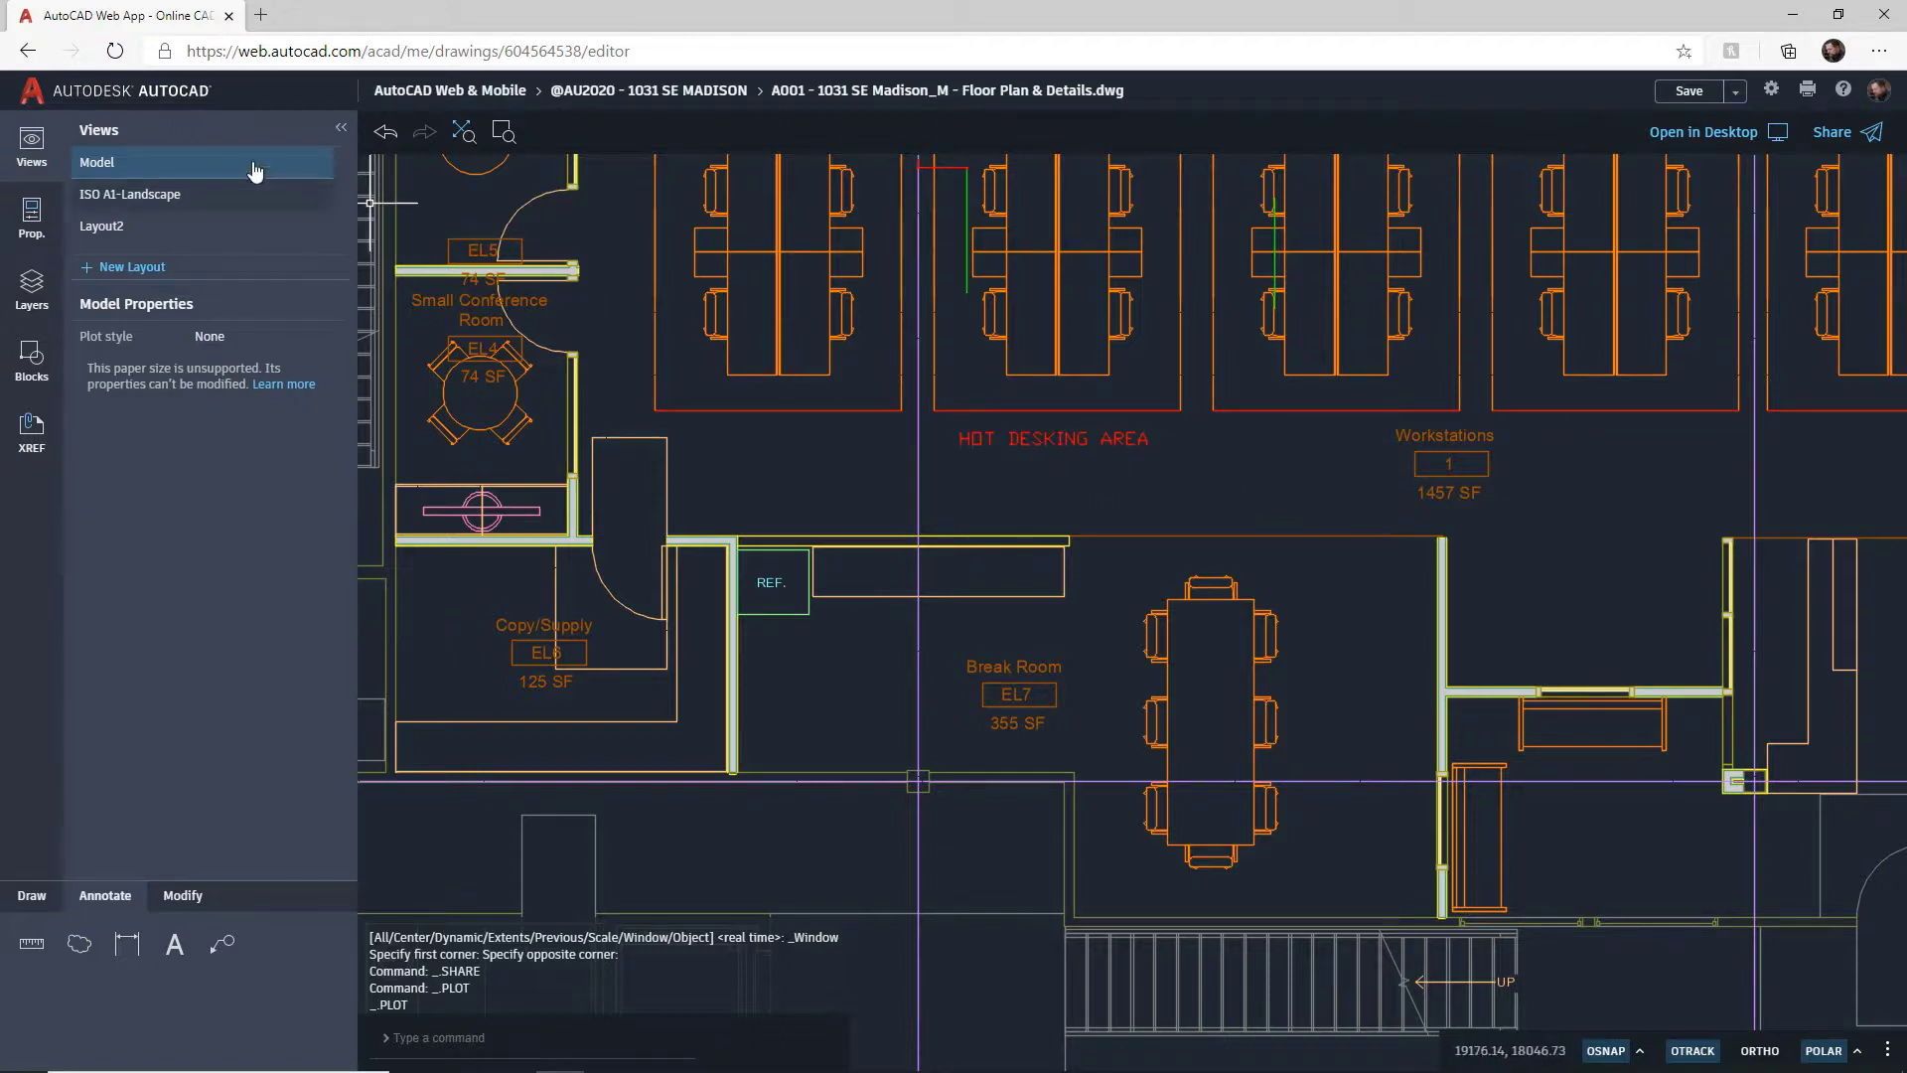
# Step: Cancel leaving the drawing and choose Save as from the Save dropdown
pyautogui.click(27, 50)
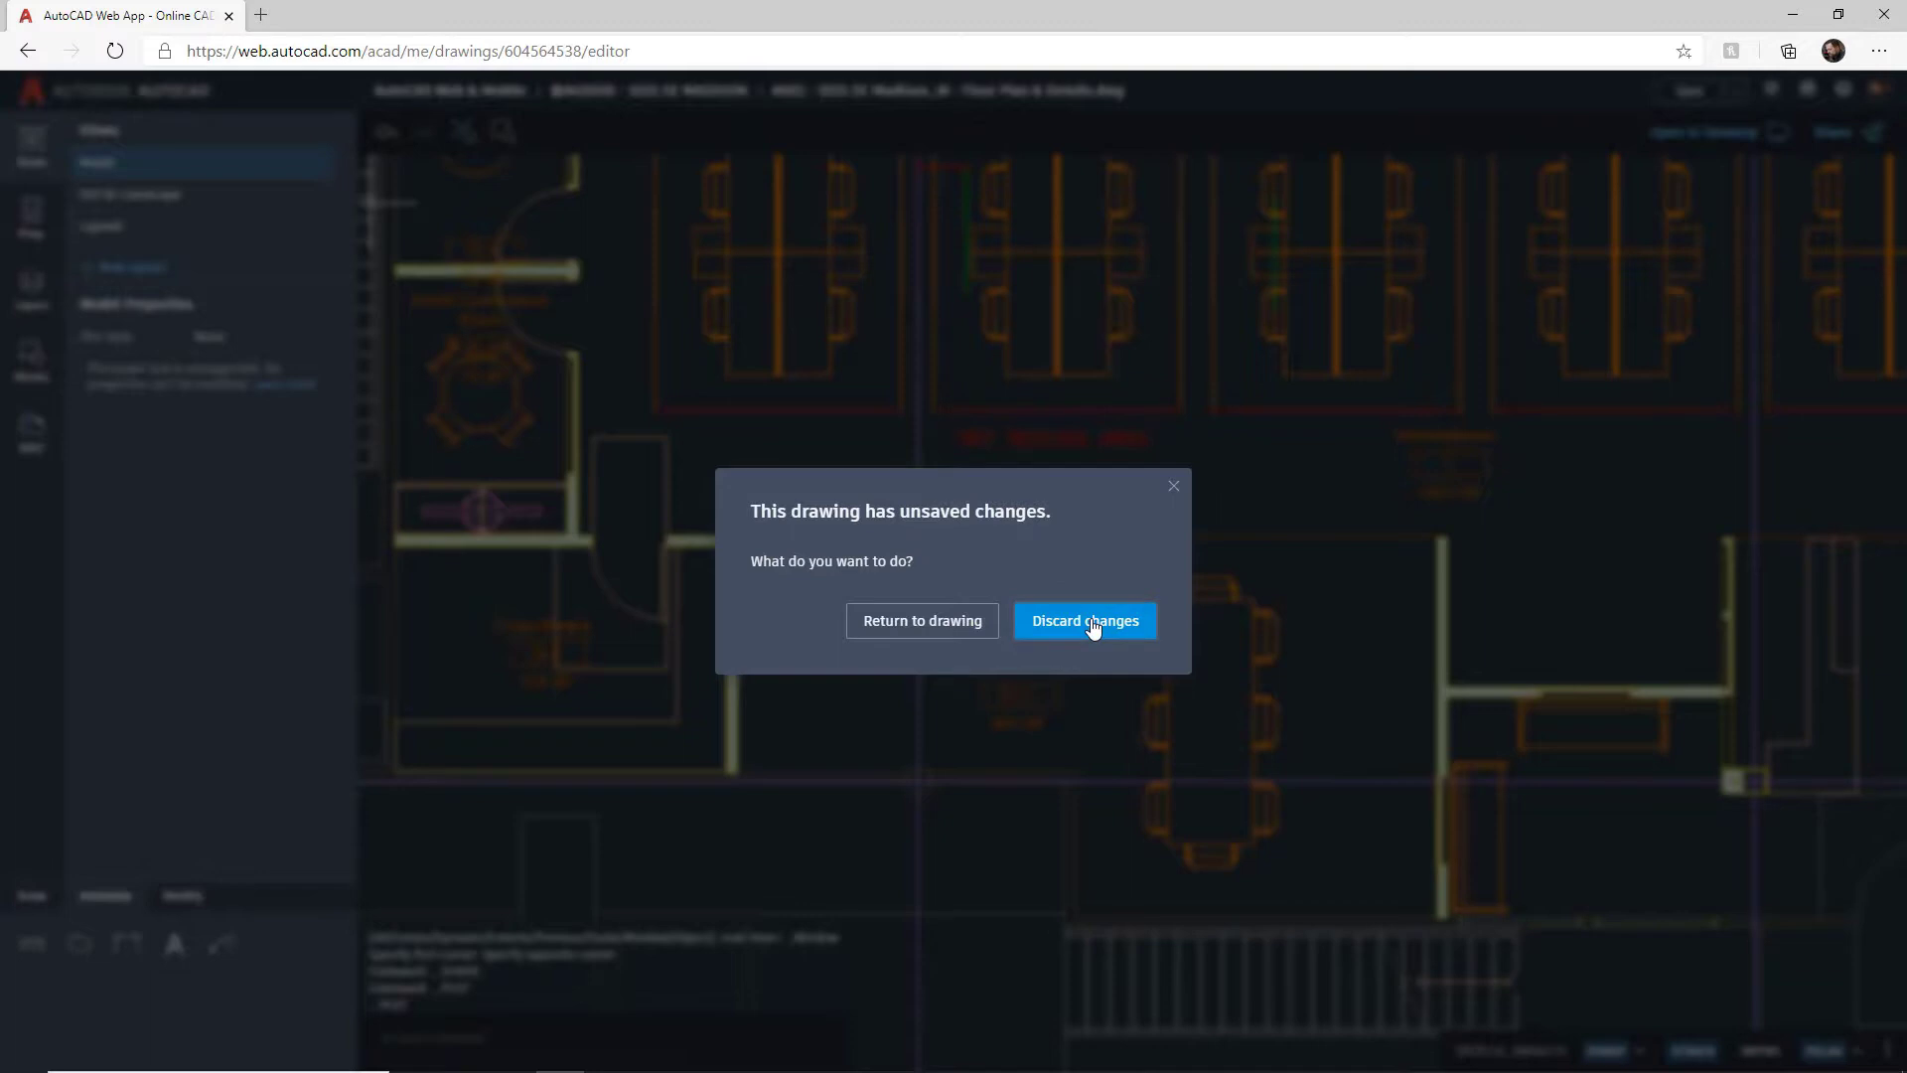
pyautogui.click(910, 622)
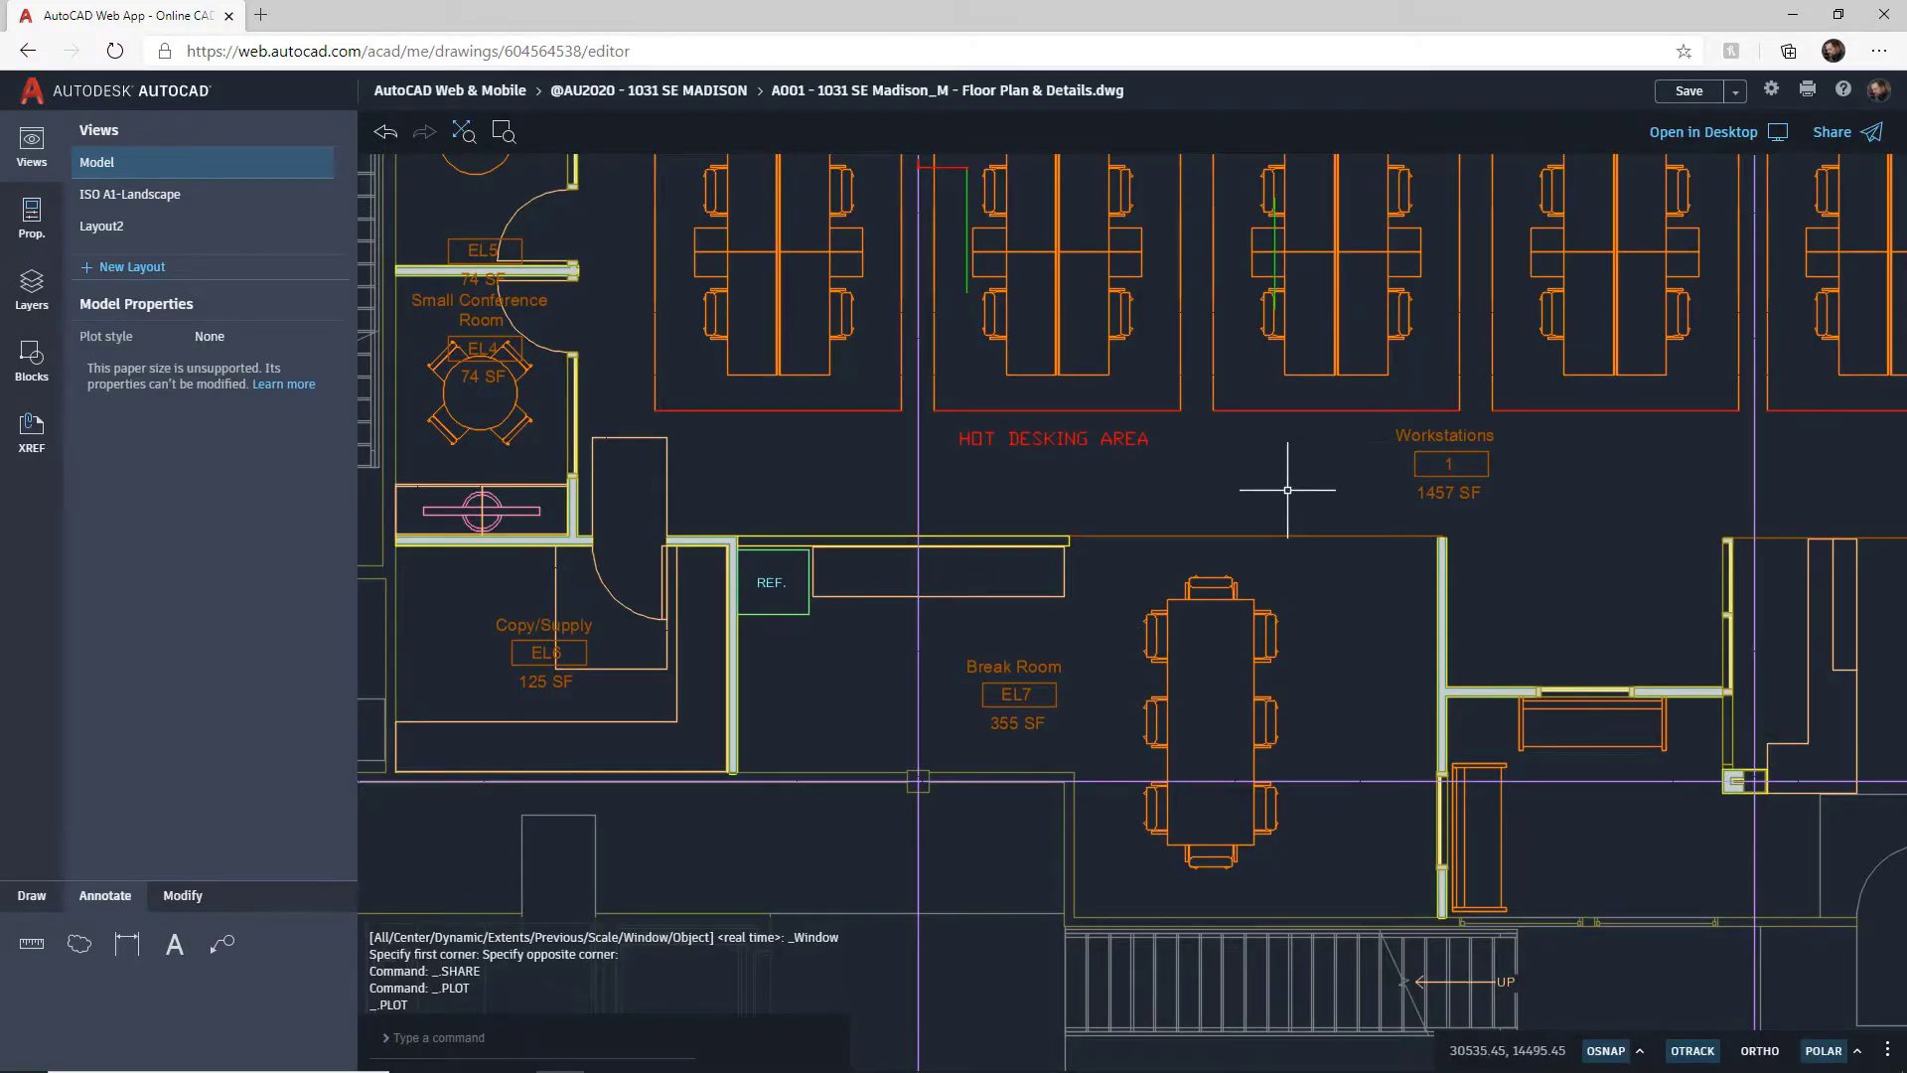
pyautogui.click(1734, 94)
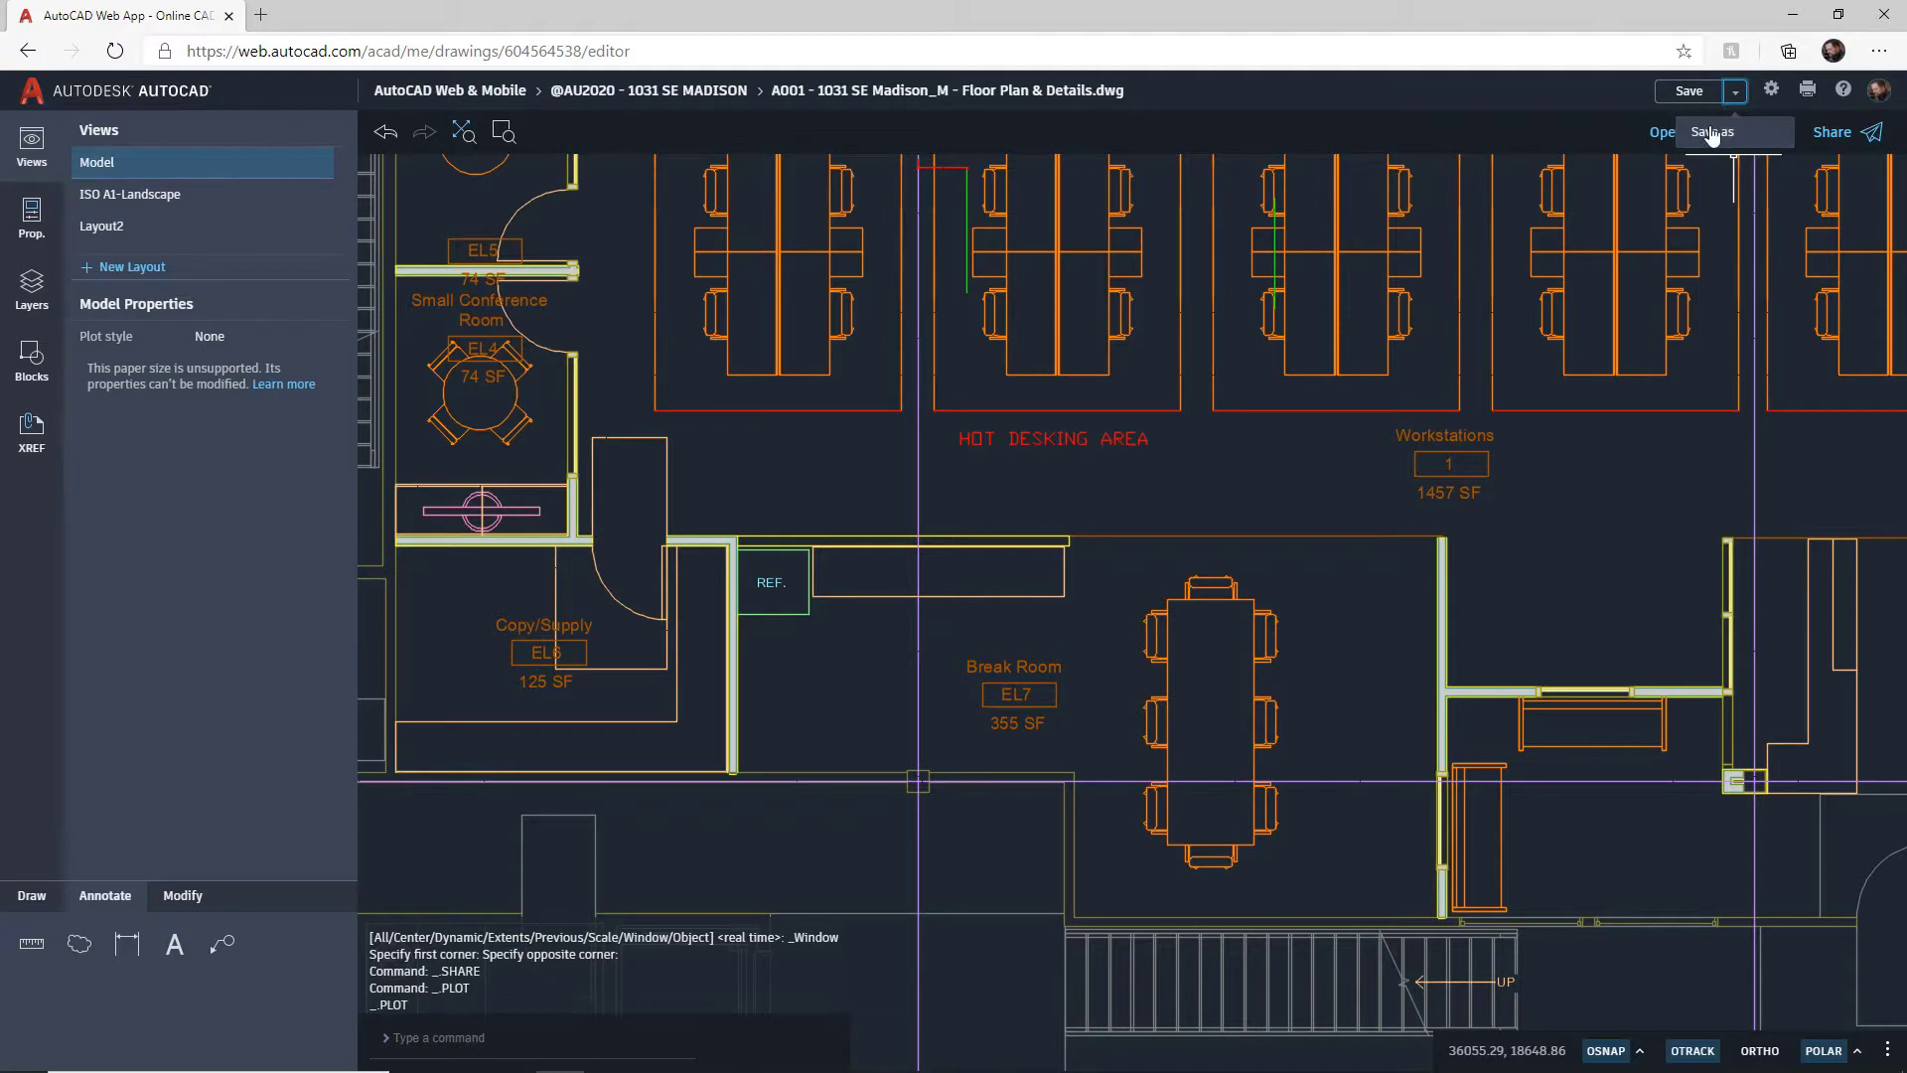
pyautogui.click(1711, 133)
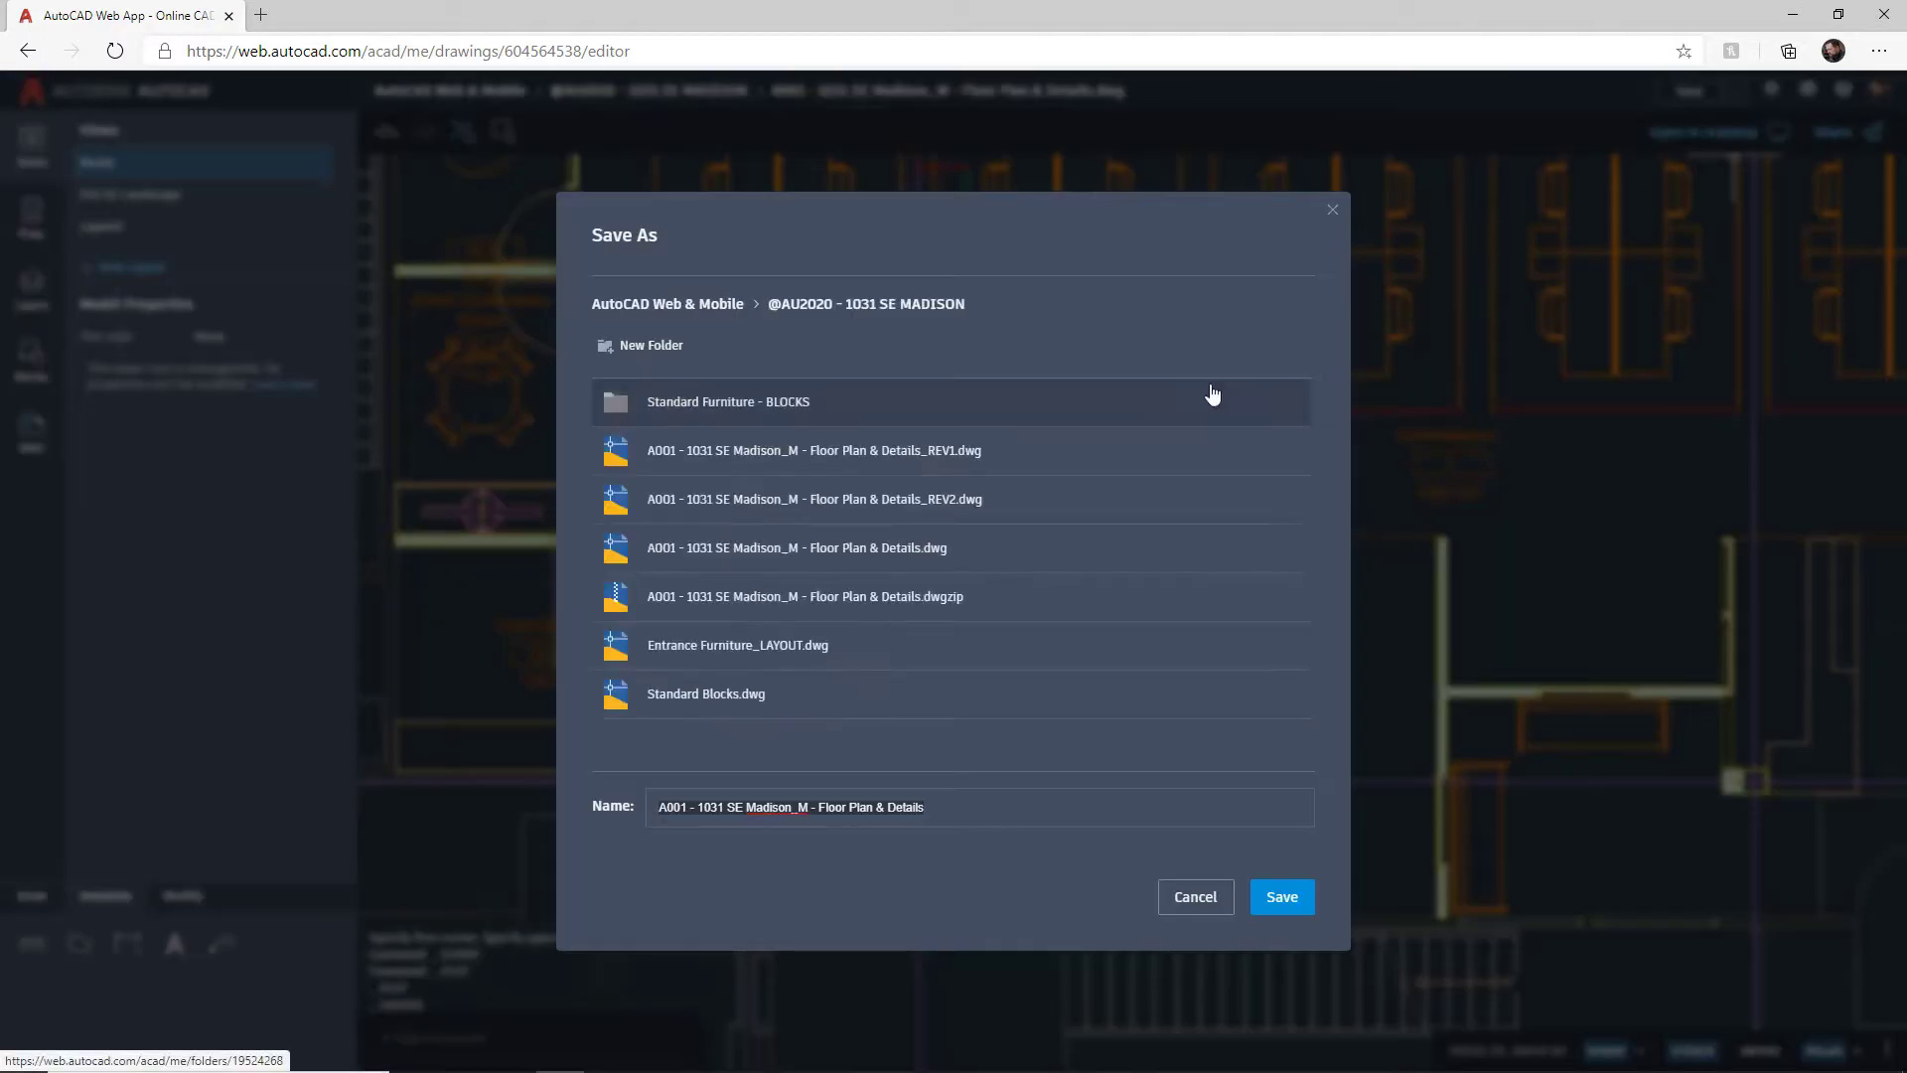
# Step: Append _REV5 to the file name and save the new revision
pyautogui.click(937, 808)
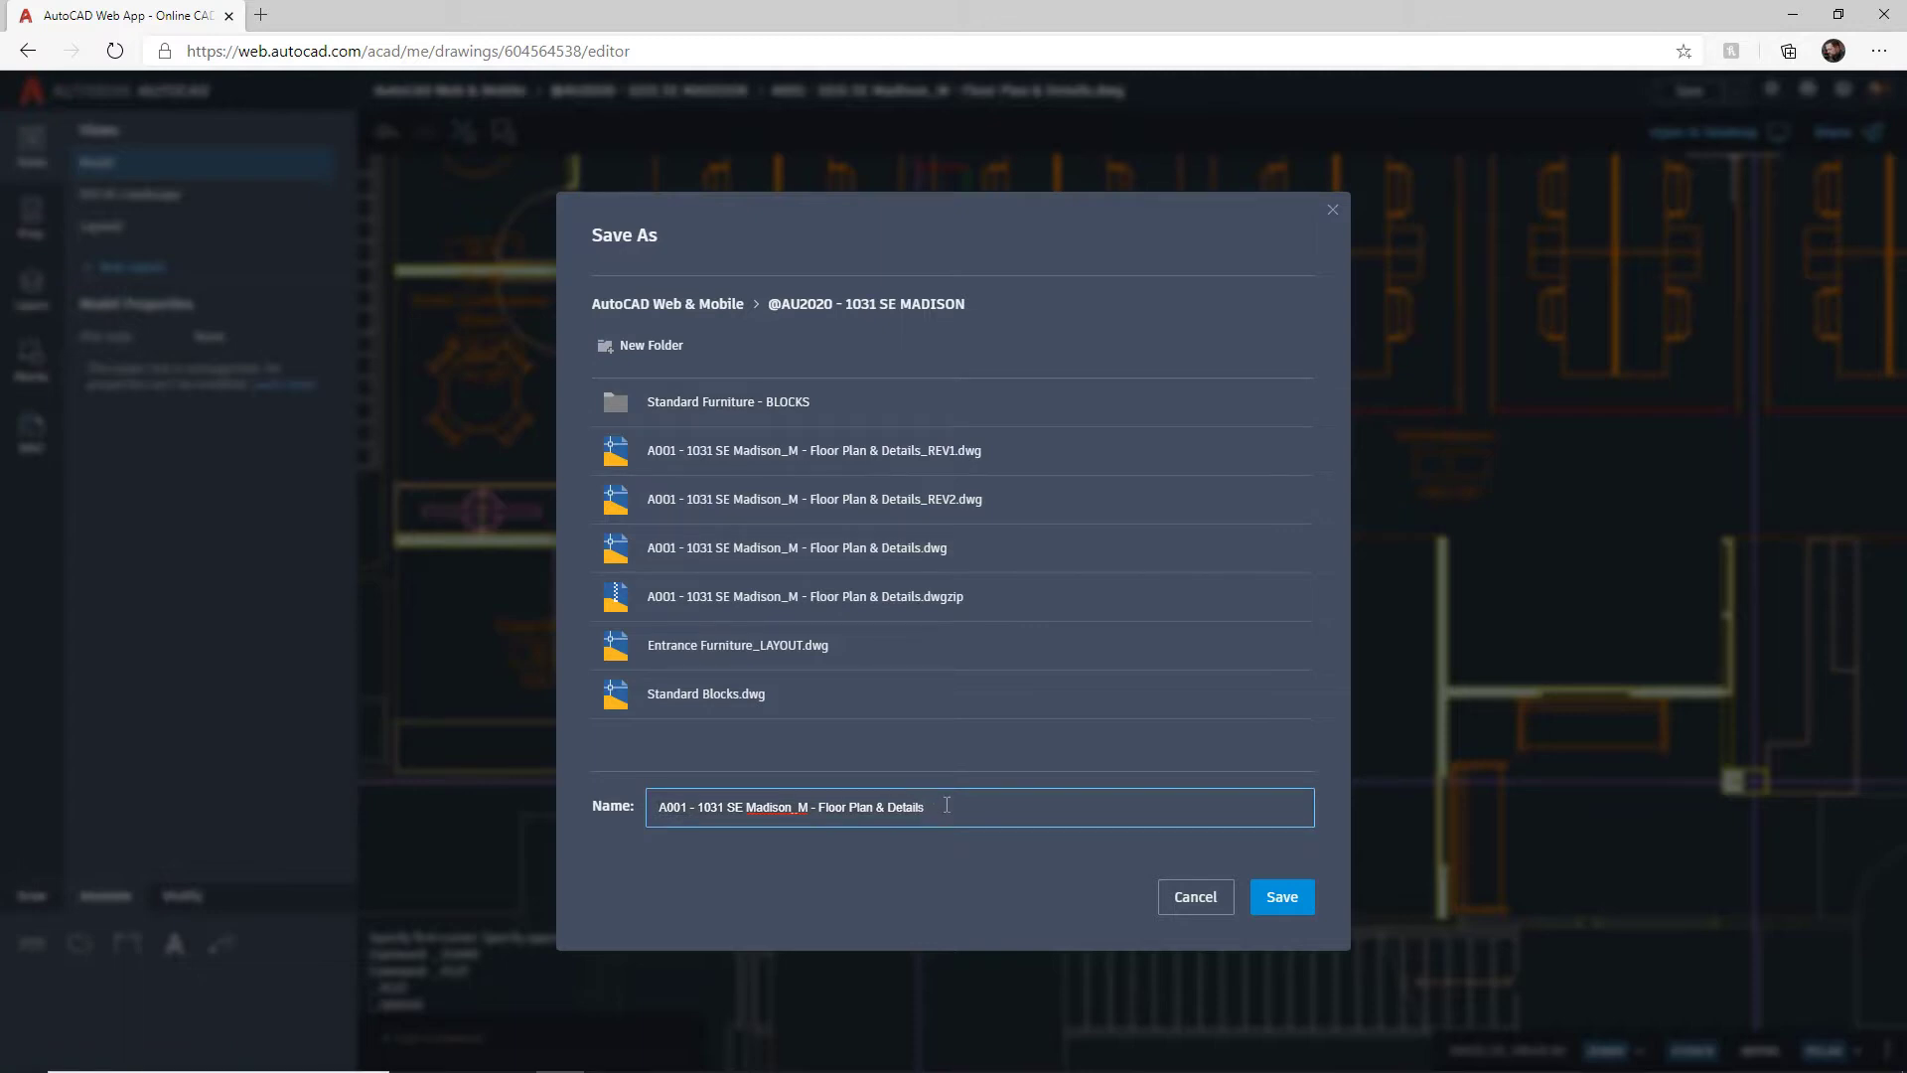
pyautogui.write('_REV5')
pyautogui.click(1279, 898)
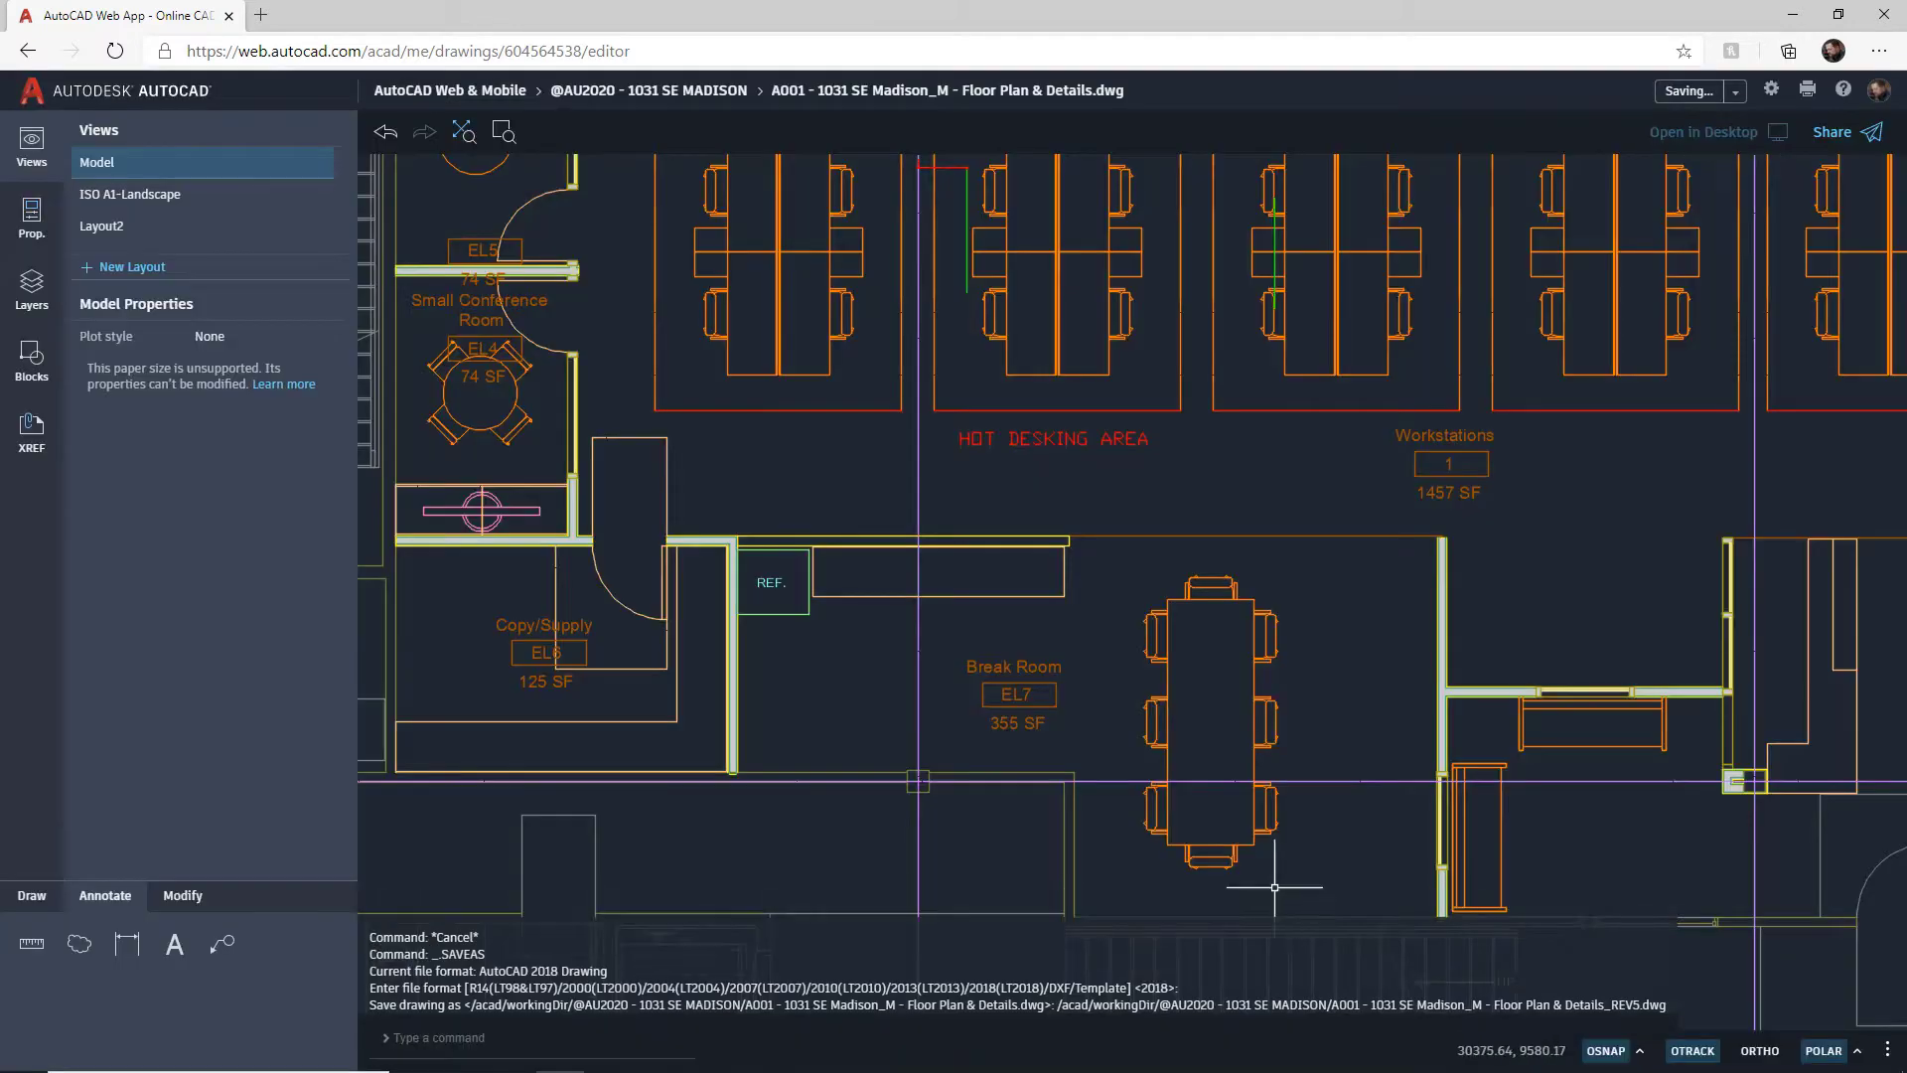